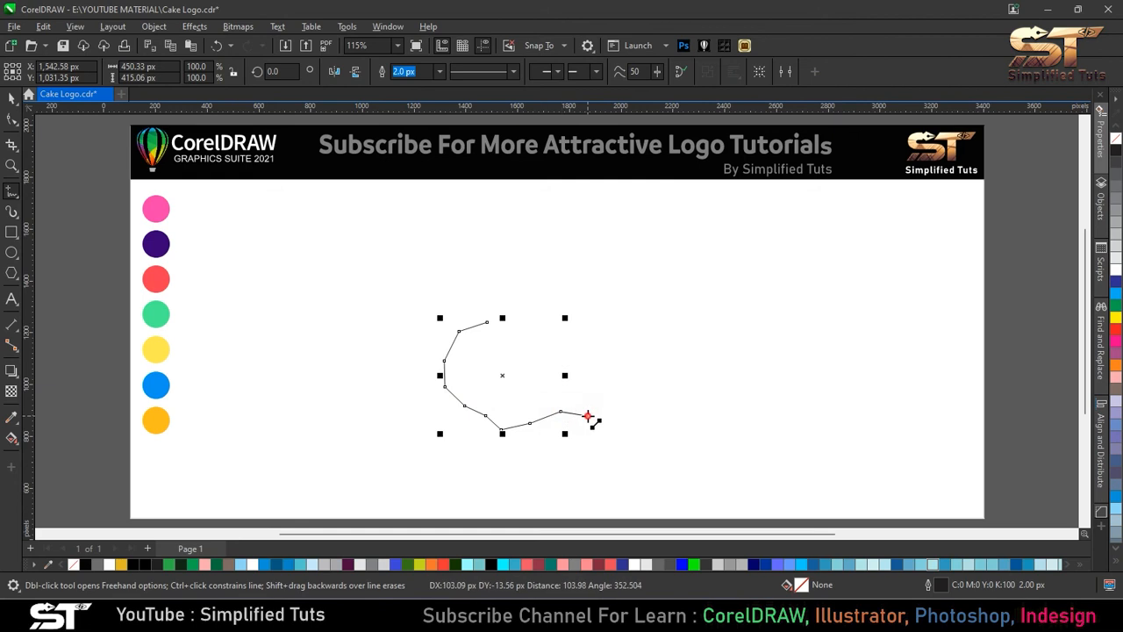
# Step: Complete the closed straight-segment outline of the cake's frosting, about 874 px wide and 415 px high, with a wavy lower edge
pyautogui.click(625, 410)
pyautogui.click(650, 393)
pyautogui.click(672, 376)
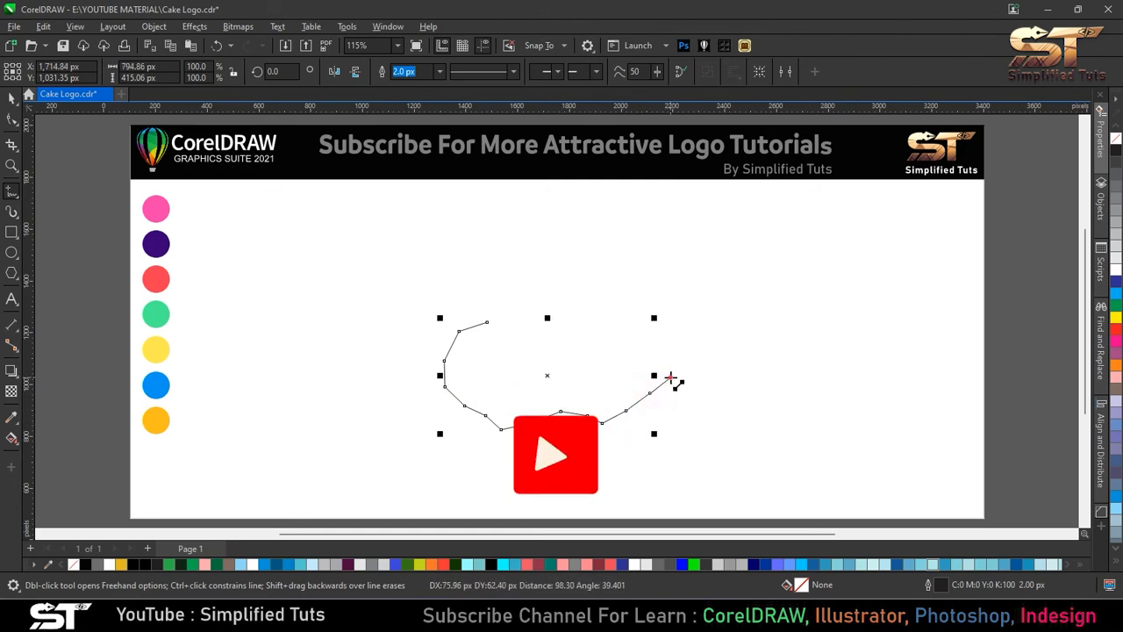
pyautogui.click(667, 352)
pyautogui.click(645, 327)
pyautogui.click(623, 321)
pyautogui.click(487, 322)
# Step: Convert the frosting outline's segments to curves and bend its sides, lower waves and top edge into rounded arcs
pyautogui.press('F10')
pyautogui.moveTo(381, 271); pyautogui.dragTo(740, 468)
pyautogui.click(516, 297)
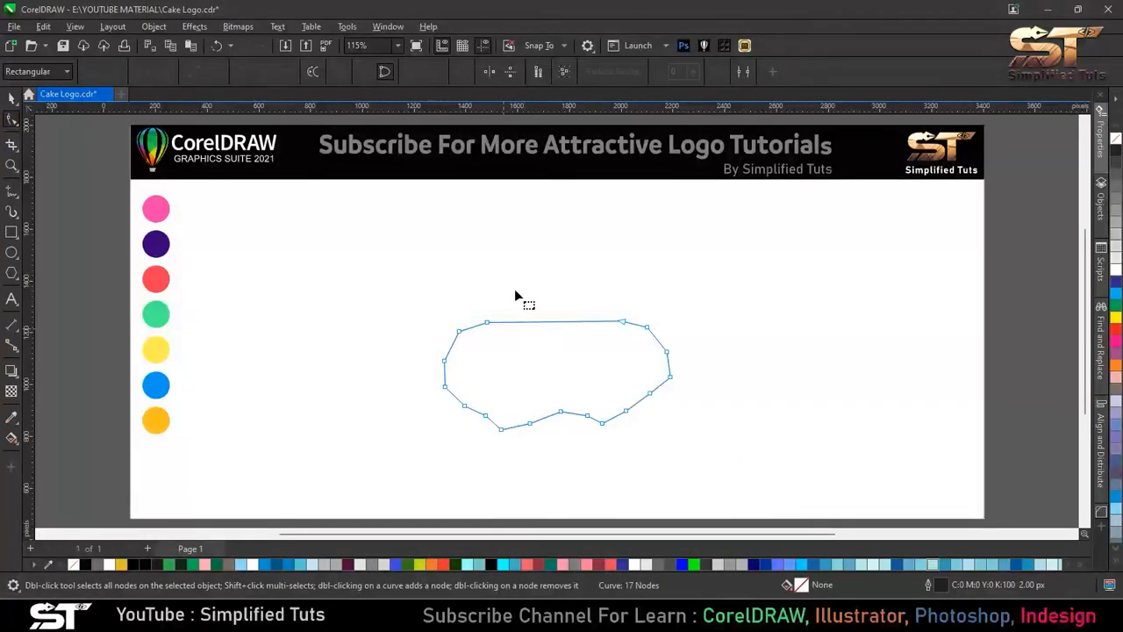
pyautogui.moveTo(448, 350); pyautogui.dragTo(446, 346)
pyautogui.moveTo(456, 398); pyautogui.dragTo(515, 429)
pyautogui.moveTo(573, 415)
pyautogui.mouseDown()
pyautogui.moveTo(619, 421)
pyautogui.moveTo(664, 391)
pyautogui.mouseUp()
pyautogui.moveTo(656, 339); pyautogui.dragTo(663, 339)
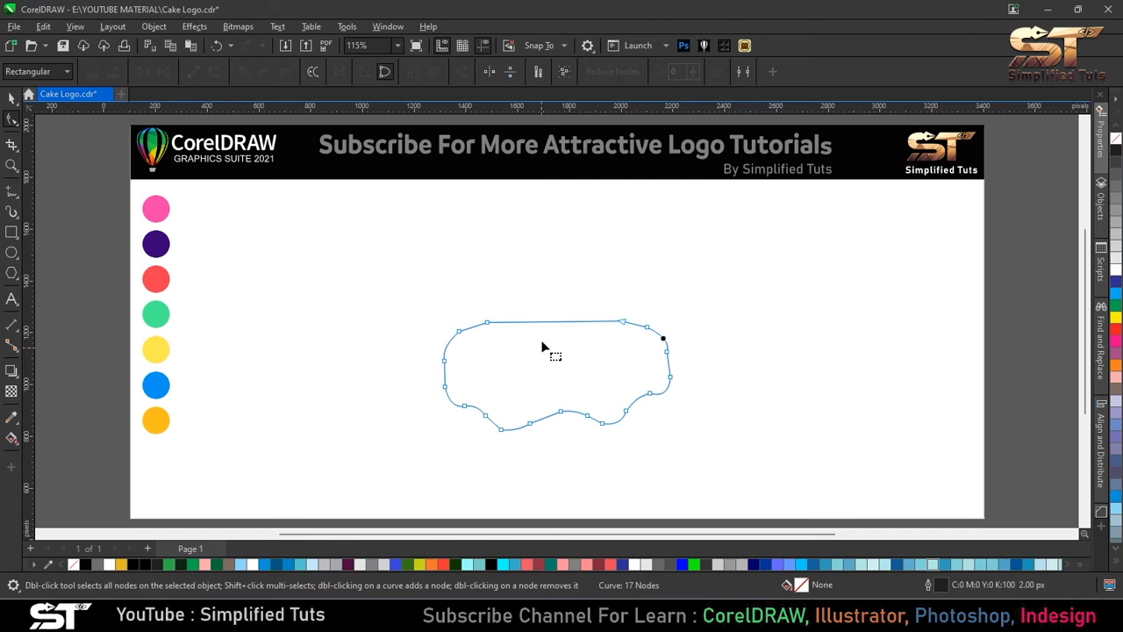
pyautogui.moveTo(559, 322); pyautogui.dragTo(559, 316)
# Step: Delete the surplus nodes at the frosting outline's upper-left and upper-right corners to smooth them
pyautogui.scroll(7, 480, 397)
pyautogui.moveTo(419, 199); pyautogui.dragTo(447, 248)
pyautogui.press('Delete')
pyautogui.moveTo(912, 181); pyautogui.dragTo(958, 242)
pyautogui.press('Delete')
pyautogui.press('Delete')
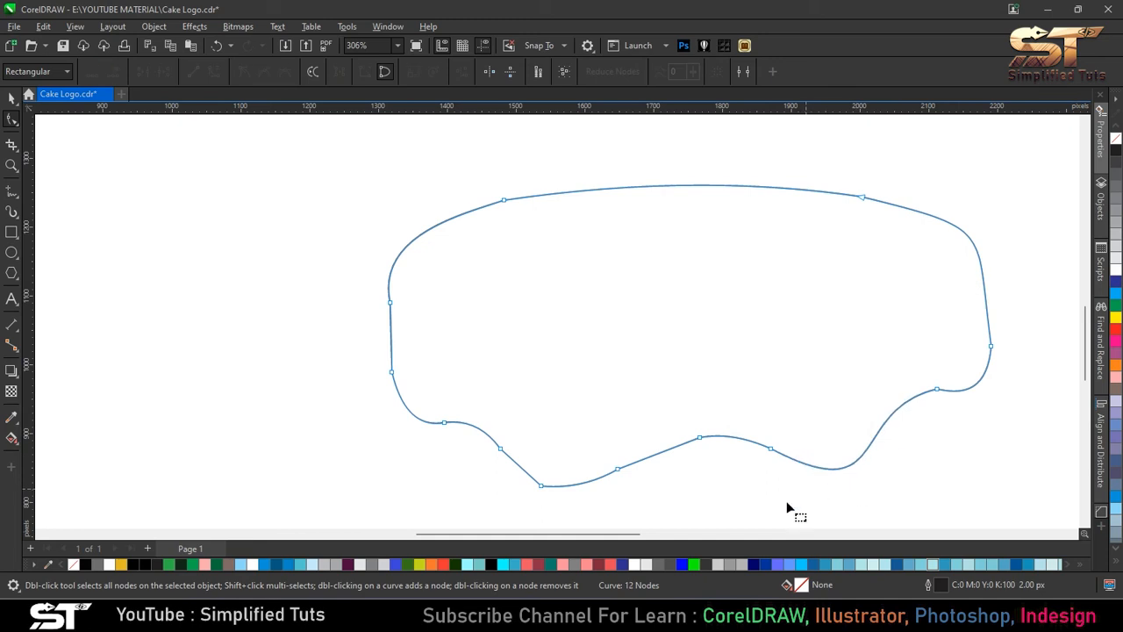
# Step: Delete surplus nodes along the lower-left wave of the frosting outline
pyautogui.moveTo(568, 437); pyautogui.dragTo(528, 496)
pyautogui.press('Delete')
pyautogui.moveTo(516, 400); pyautogui.dragTo(484, 459)
pyautogui.press('Delete')
pyautogui.moveTo(470, 388); pyautogui.dragTo(437, 445)
pyautogui.press('Delete')
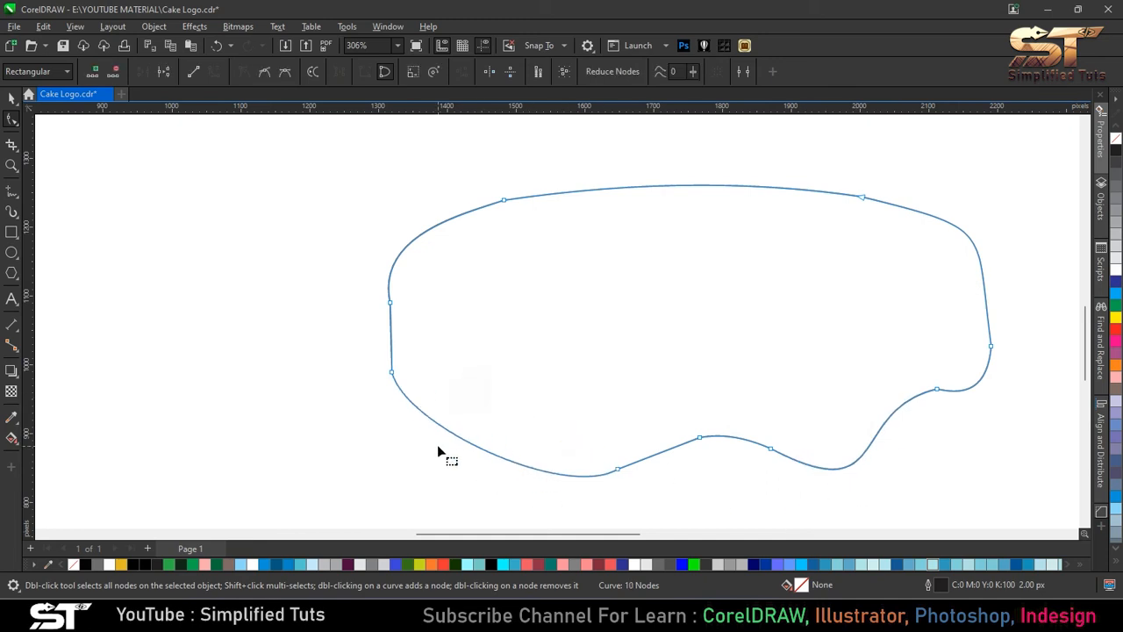
# Step: Smooth the vertical sides of the frosting outline by repositioning their nodes and adding new ones
pyautogui.moveTo(389, 369); pyautogui.dragTo(442, 419)
pyautogui.doubleClick(392, 267)
pyautogui.moveTo(389, 302); pyautogui.dragTo(392, 348)
pyautogui.doubleClick(987, 312)
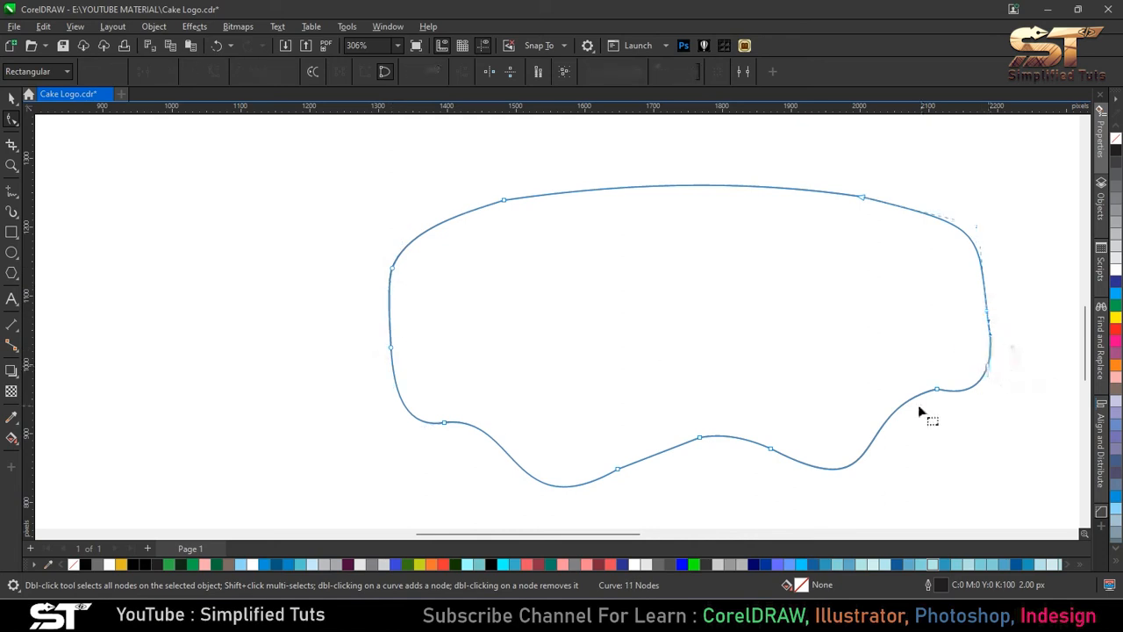
pyautogui.press('space')
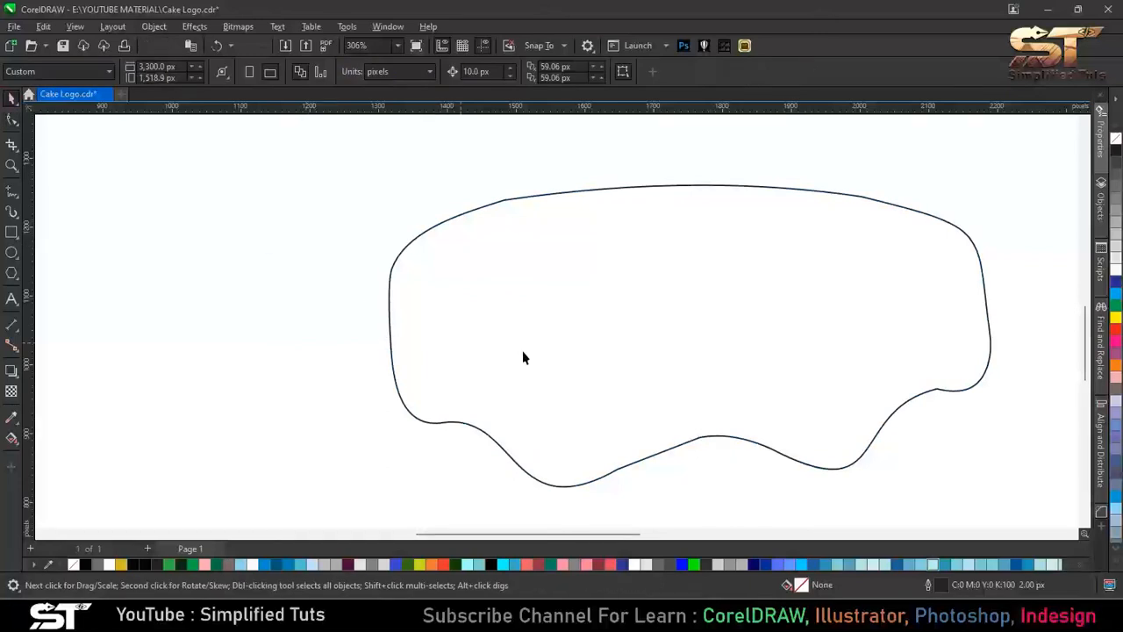
# Step: Rework the nodes at the frosting's lower-right drip so the curve flows smoothly into the neighbouring wave
pyautogui.click(906, 409)
pyautogui.press('space')
pyautogui.doubleClick(960, 387)
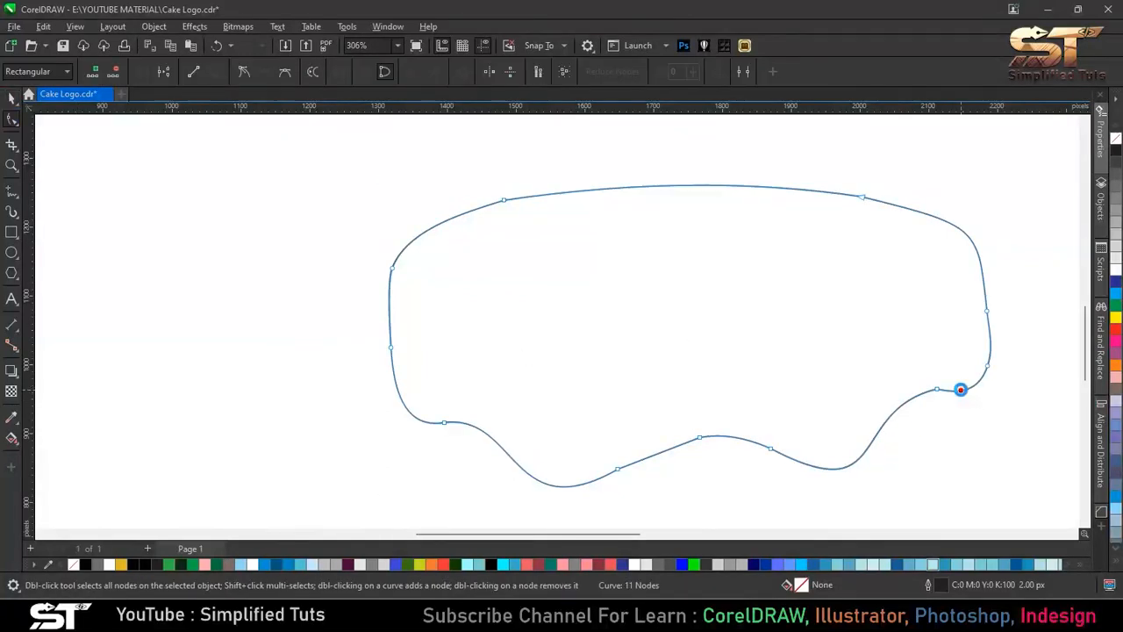
pyautogui.click(906, 409)
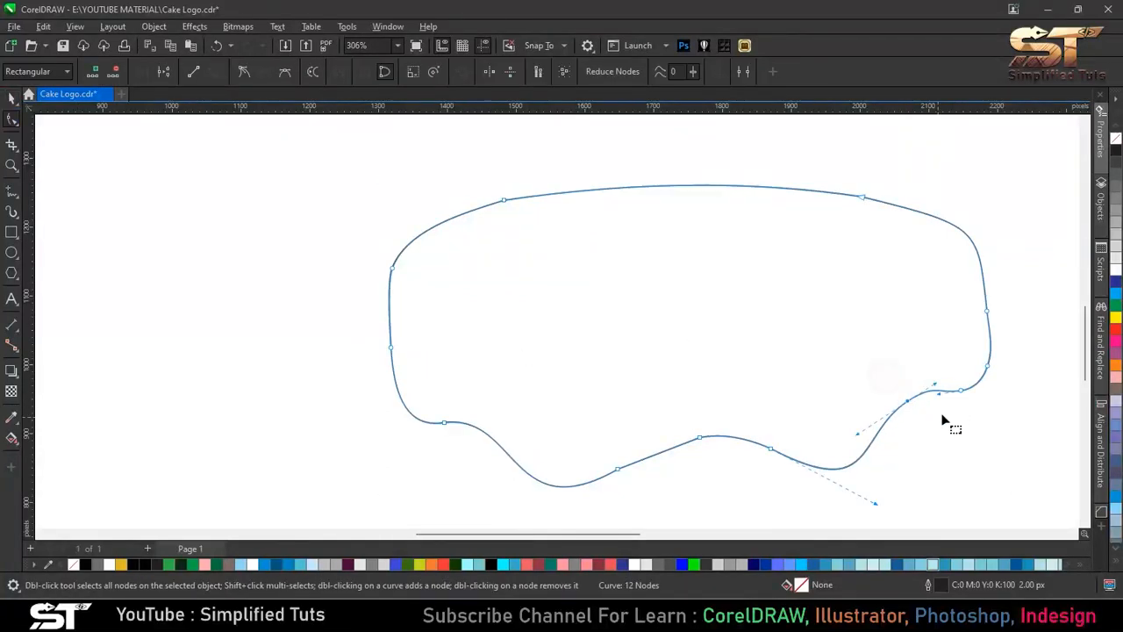
pyautogui.scroll(4, 943, 416)
pyautogui.moveTo(923, 356); pyautogui.dragTo(931, 338)
pyautogui.click(11, 99)
pyautogui.click(150, 234)
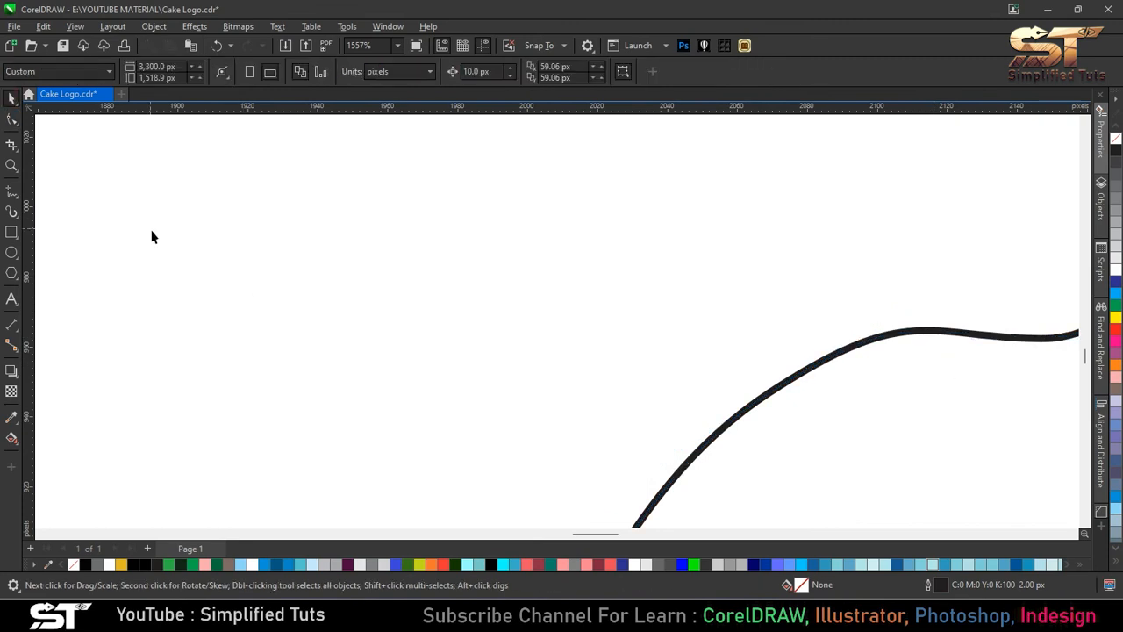
pyautogui.hotkey('ctrl', 'a')
pyautogui.press('F4')
# Step: Set the frosting shape's outline width to 10 px
pyautogui.click(630, 379)
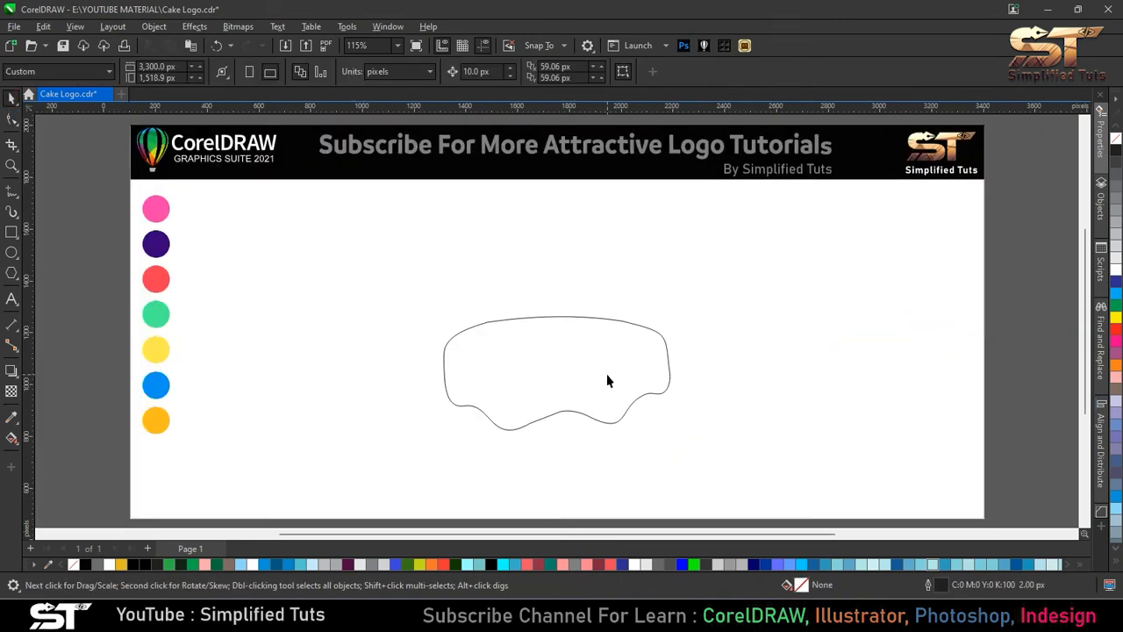
pyautogui.click(431, 72)
pyautogui.click(430, 71)
pyautogui.click(481, 323)
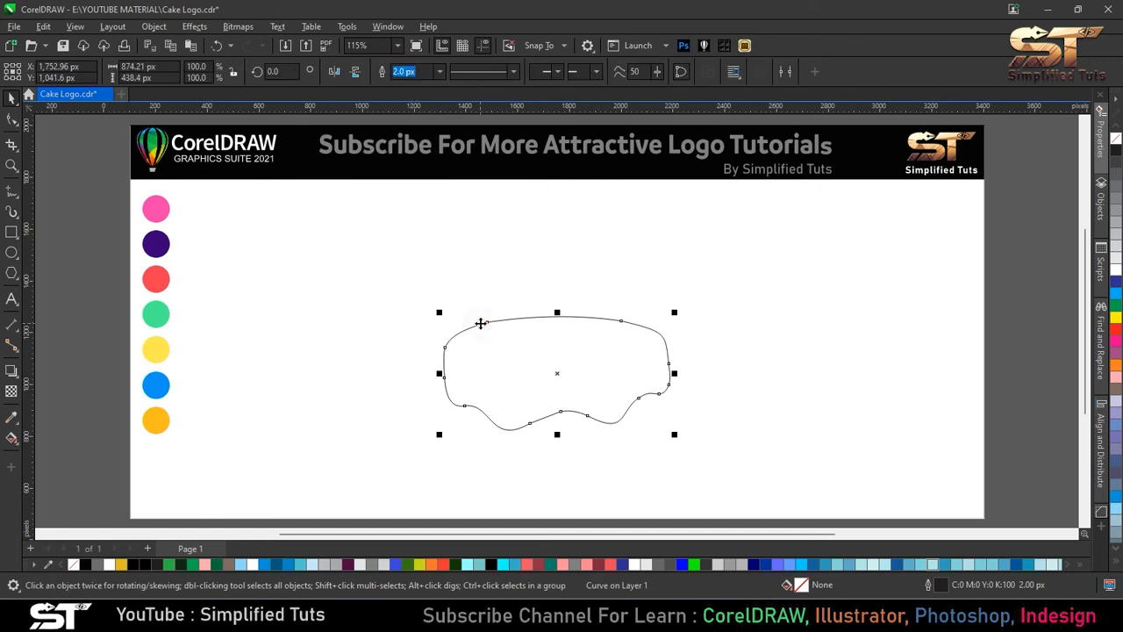
pyautogui.click(439, 71)
pyautogui.click(414, 176)
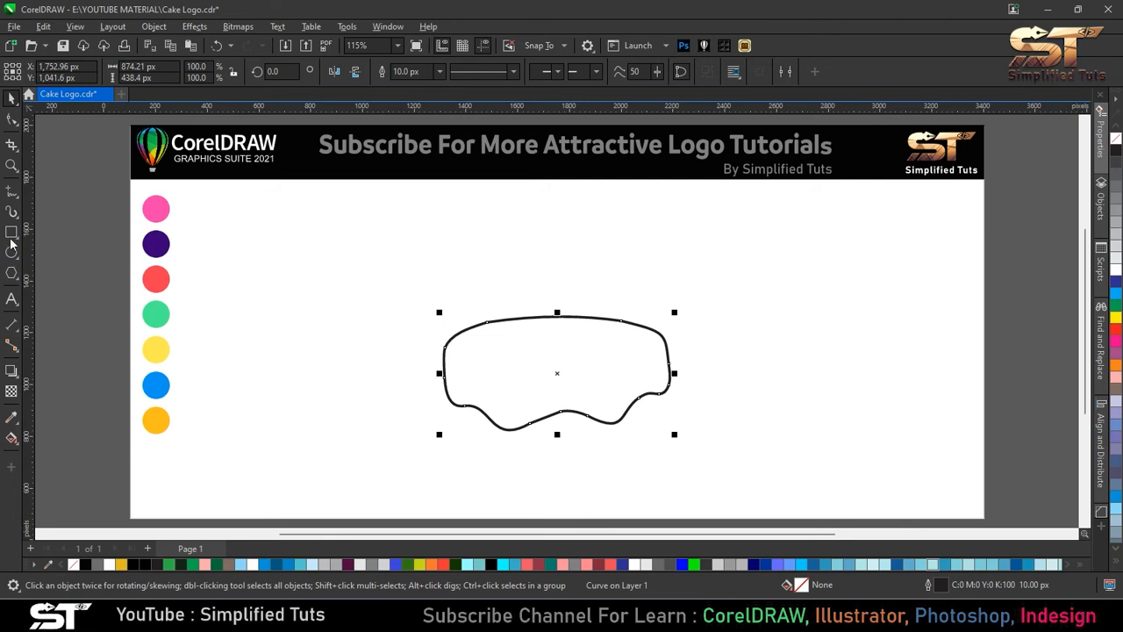
# Step: Draw an open U-shaped path for the cake base below the frosting, about 808 px wide and 442 px high
pyautogui.click(11, 192)
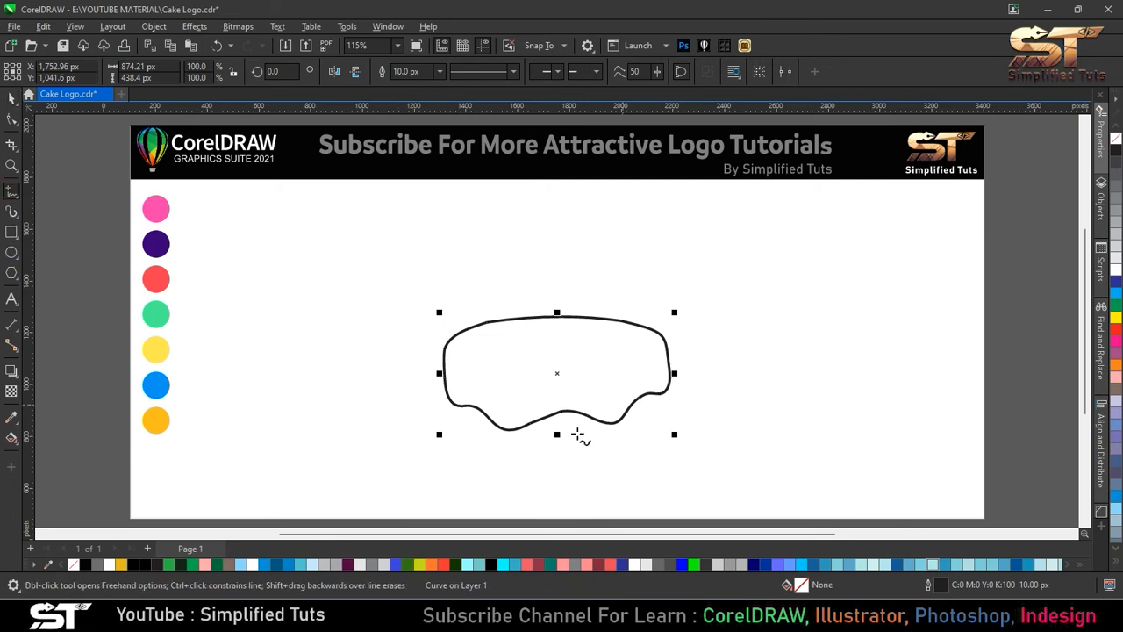
pyautogui.click(453, 385)
pyautogui.doubleClick(452, 409)
pyautogui.doubleClick(452, 435)
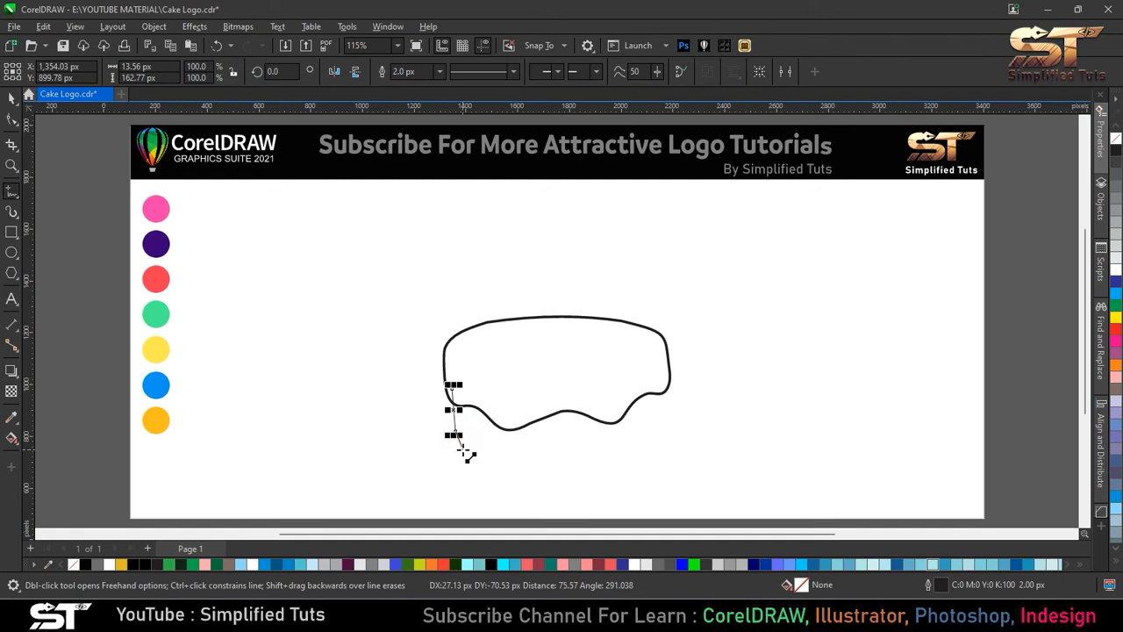
pyautogui.doubleClick(463, 448)
pyautogui.doubleClick(486, 474)
pyautogui.doubleClick(583, 485)
pyautogui.doubleClick(622, 476)
pyautogui.doubleClick(649, 449)
pyautogui.doubleClick(657, 409)
pyautogui.click(660, 373)
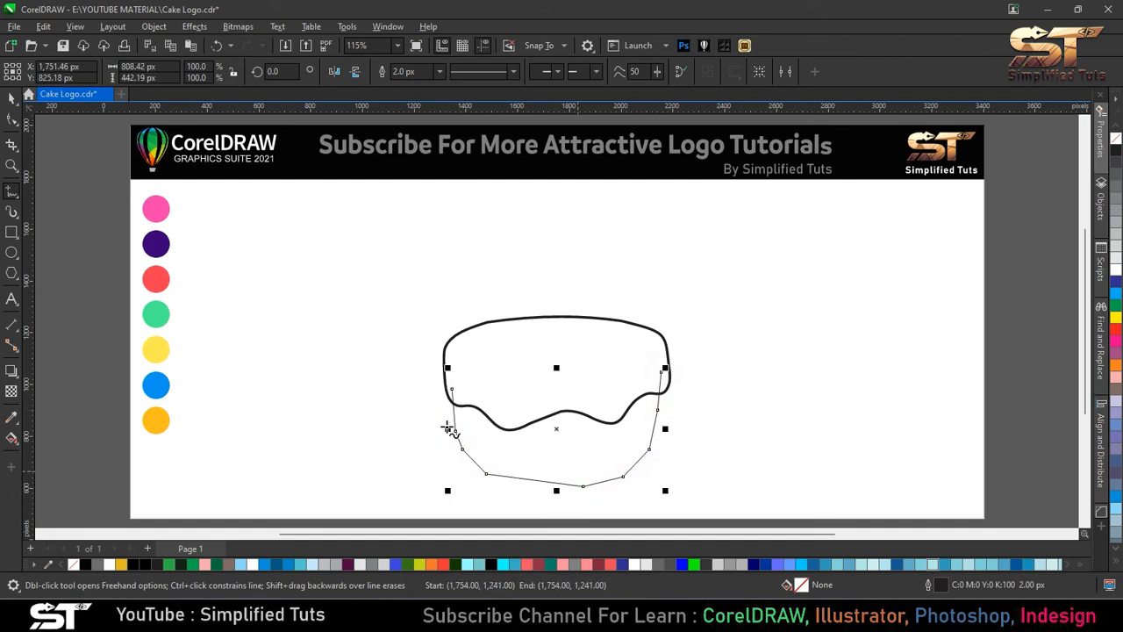
# Step: Convert the cake base path to curves and bend its bottom and lower-right segments outward
pyautogui.press('F10')
pyautogui.click(215, 71)
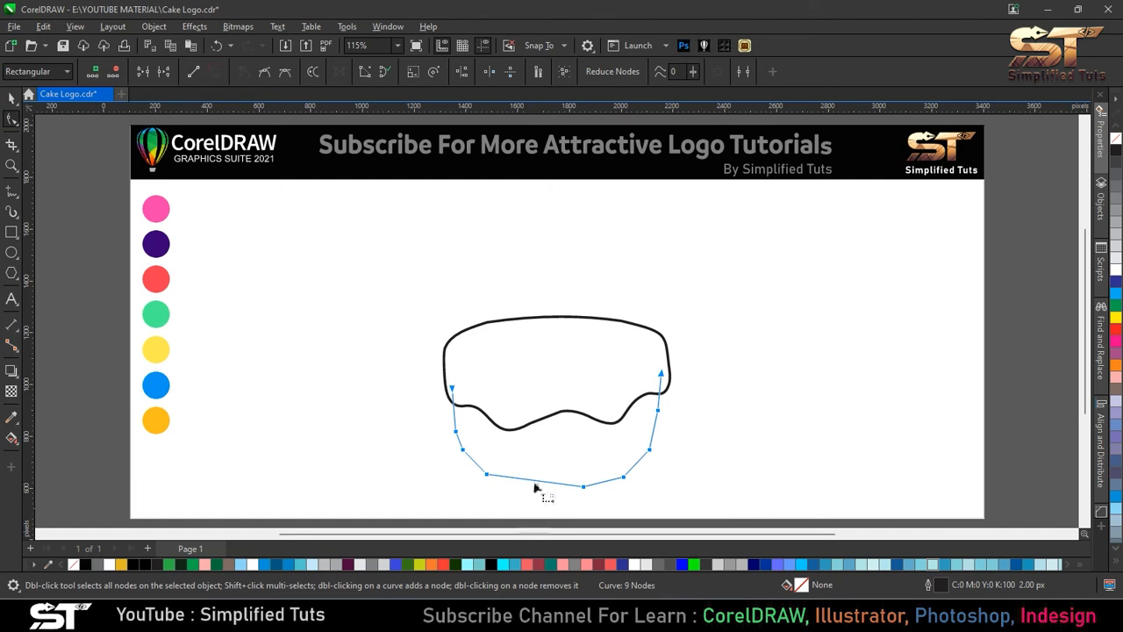
pyautogui.click(534, 489)
pyautogui.moveTo(632, 494); pyautogui.dragTo(641, 469)
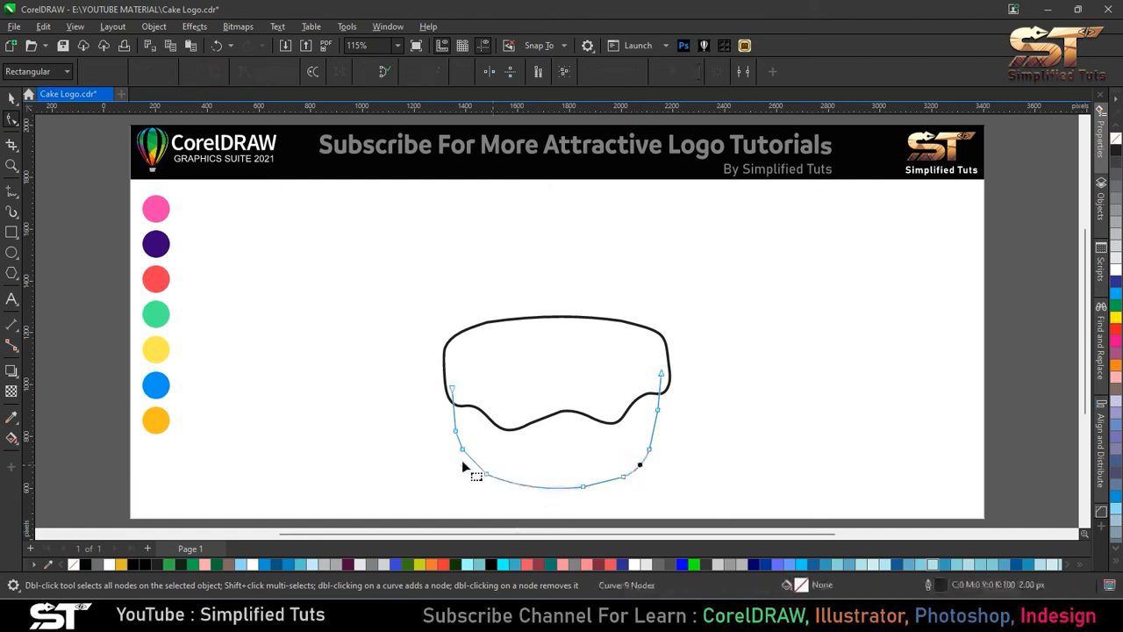
# Step: Delete surplus nodes along the sides and bottom of the cake base path, undoing the last deletion
pyautogui.moveTo(470, 423); pyautogui.dragTo(439, 439)
pyautogui.moveTo(641, 395); pyautogui.dragTo(663, 458)
pyautogui.press('Delete')
pyautogui.press('Delete')
pyautogui.moveTo(565, 462); pyautogui.dragTo(593, 511)
pyautogui.press('Delete')
pyautogui.moveTo(503, 451); pyautogui.dragTo(479, 493)
pyautogui.press('Delete')
pyautogui.moveTo(607, 451); pyautogui.dragTo(643, 507)
pyautogui.press('Delete')
pyautogui.hotkey('ctrl', 'z')
# Step: Reshape the lower-right corner of the cake base path into a smooth rounded curve
pyautogui.scroll(3, 621, 475)
pyautogui.doubleClick(672, 411)
pyautogui.click(477, 492)
pyautogui.click(637, 353)
pyautogui.moveTo(672, 410); pyautogui.dragTo(679, 396)
pyautogui.click(12, 96)
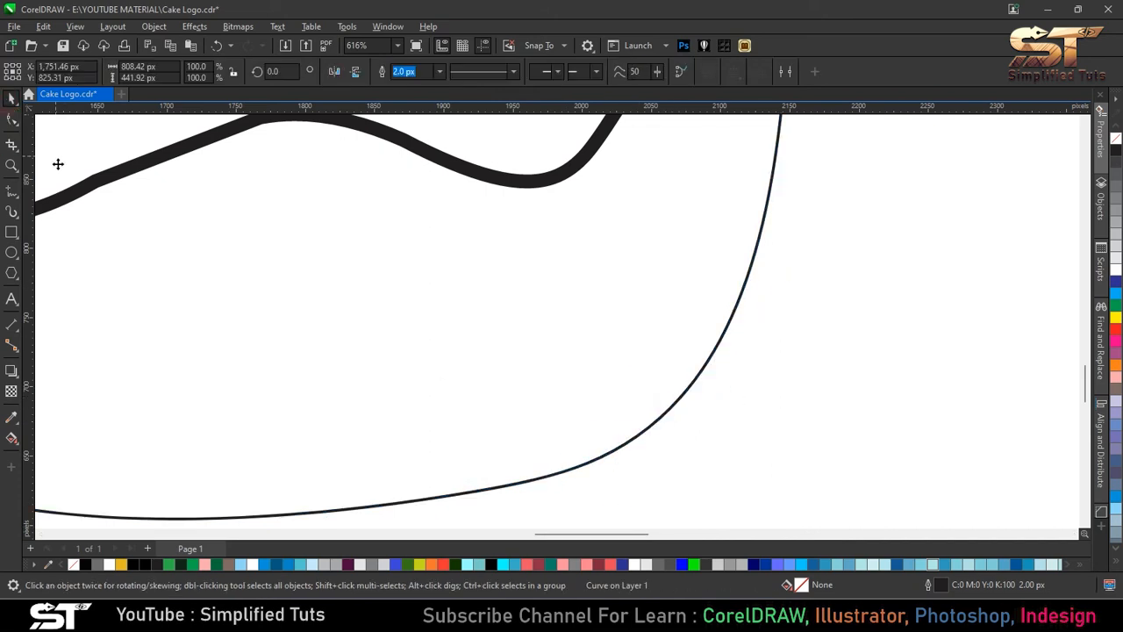
pyautogui.scroll(-3, 464, 381)
# Step: Create a filled shape from the enclosed area between the frosting's wavy edge and the base path using Smart Fill
pyautogui.click(13, 440)
pyautogui.click(35, 454)
pyautogui.click(535, 461)
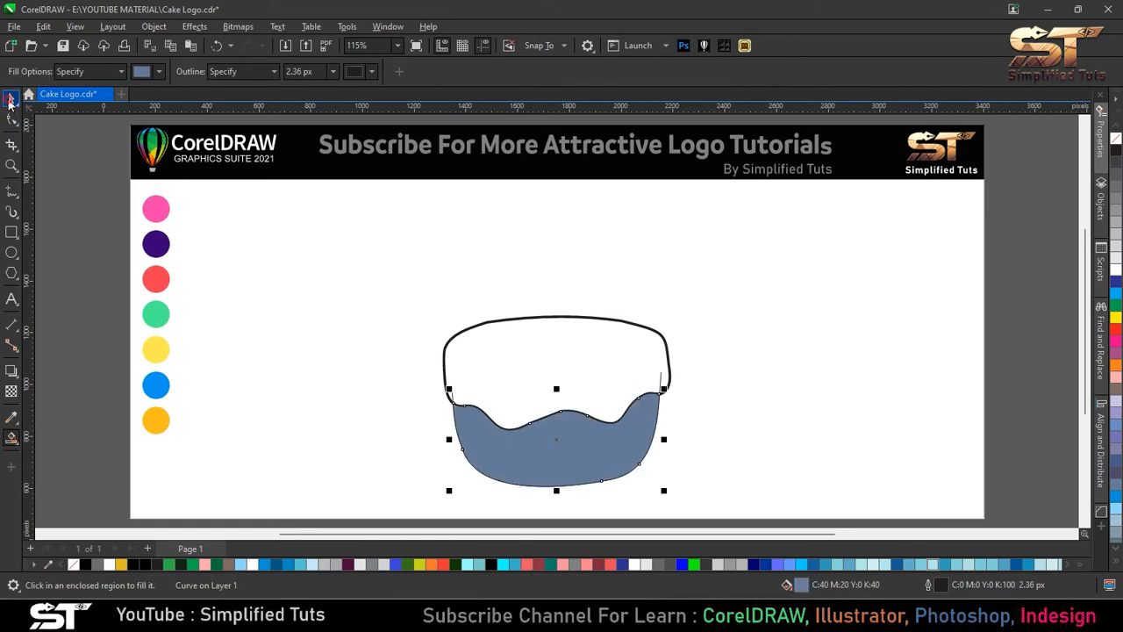
pyautogui.click(9, 98)
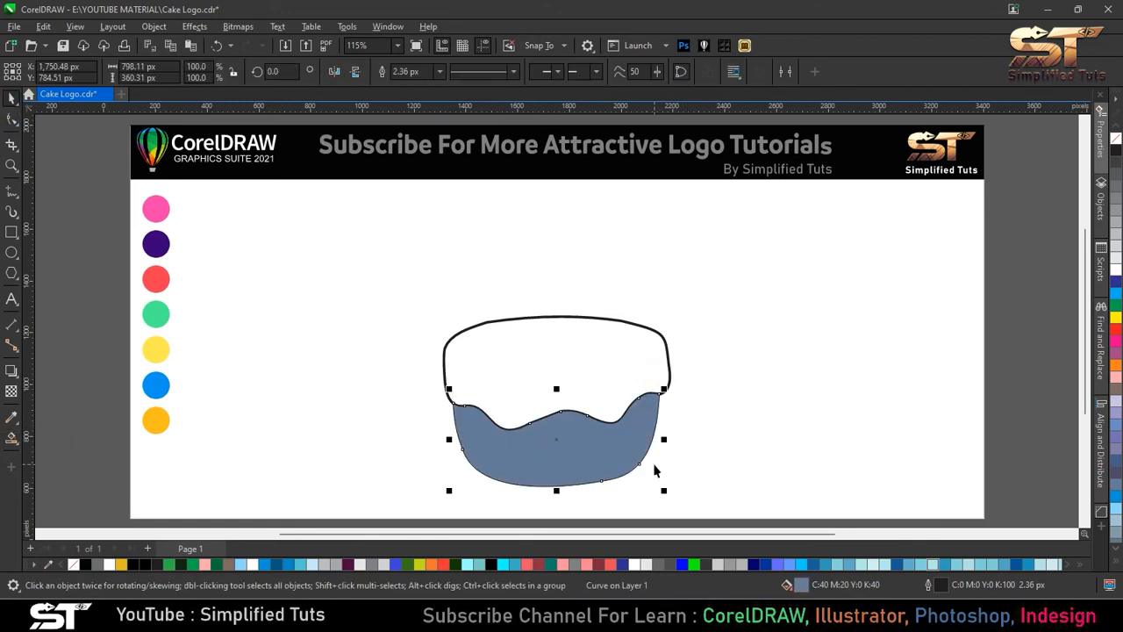
# Step: Set the filled cake base shape's outline width to 10 px
pyautogui.click(592, 370)
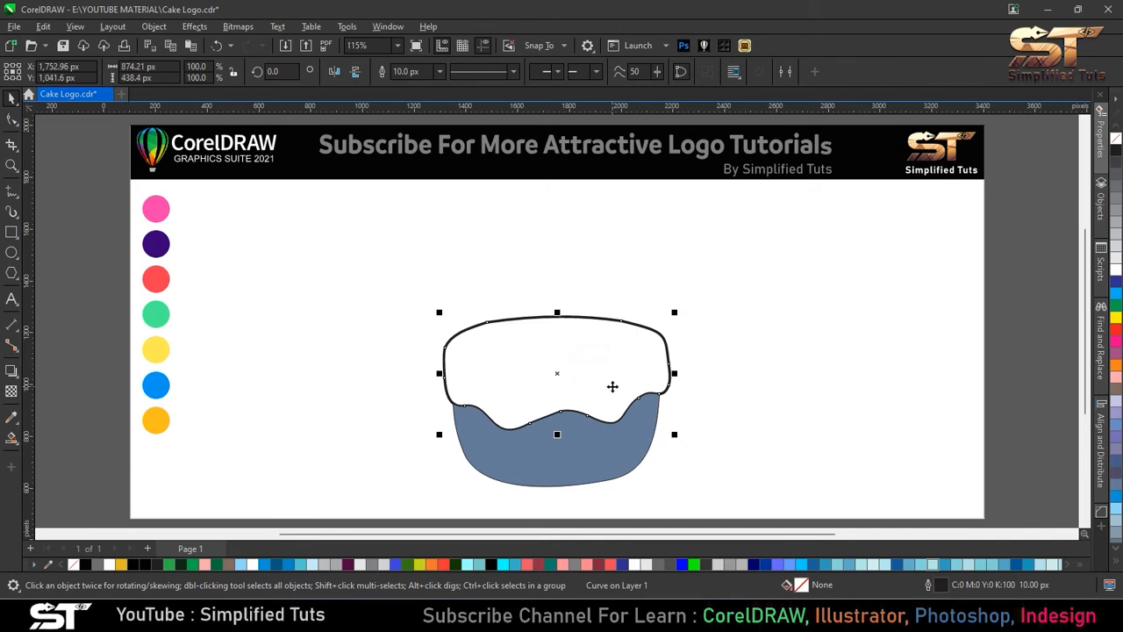
pyautogui.click(555, 462)
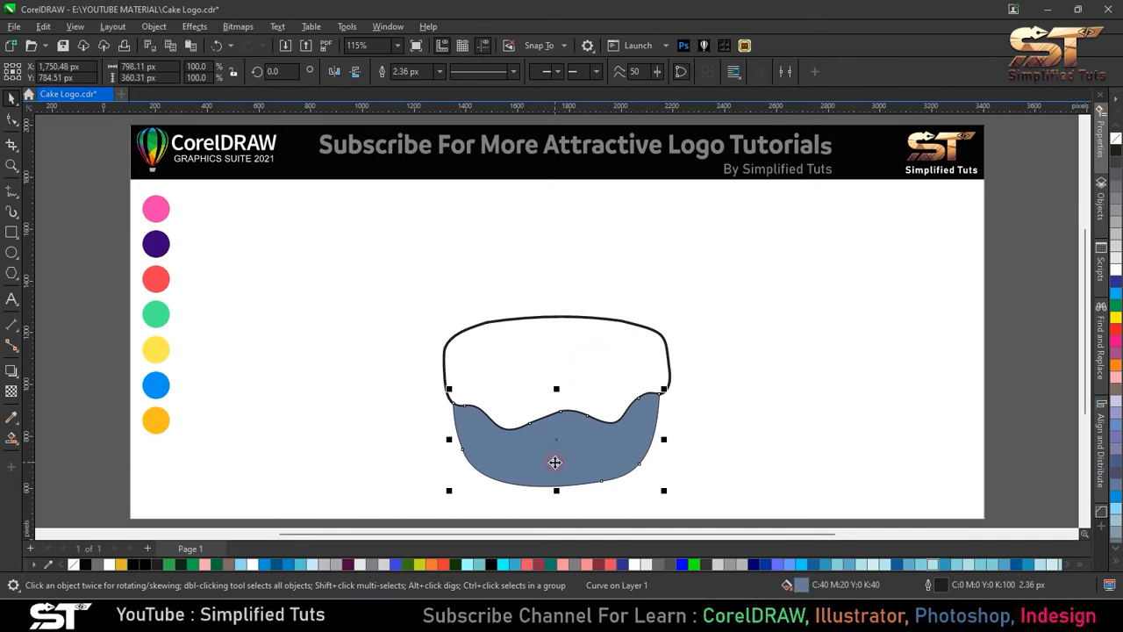
pyautogui.click(438, 71)
pyautogui.click(414, 173)
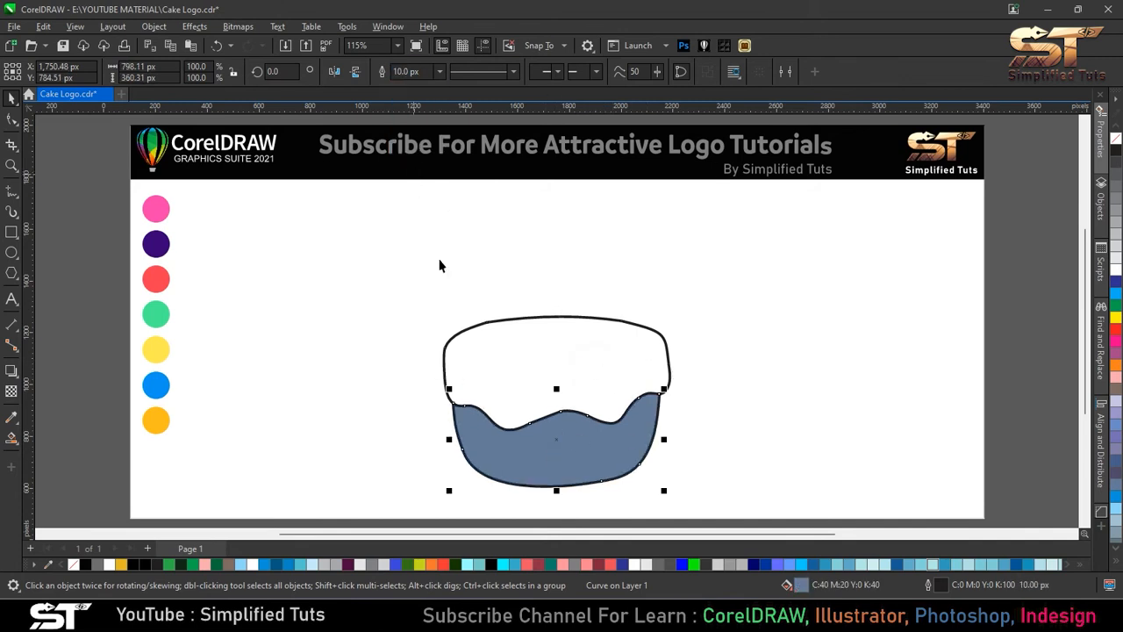
pyautogui.press('Escape')
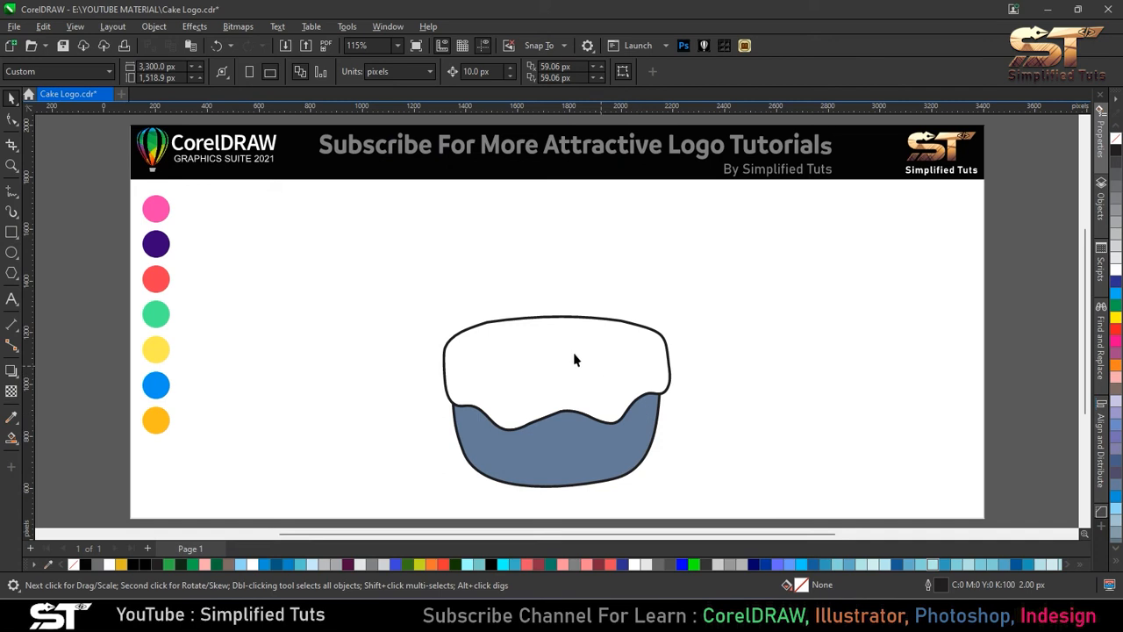
# Step: Sample the pink colour circle and apply that colour to the cake base
pyautogui.click(595, 422)
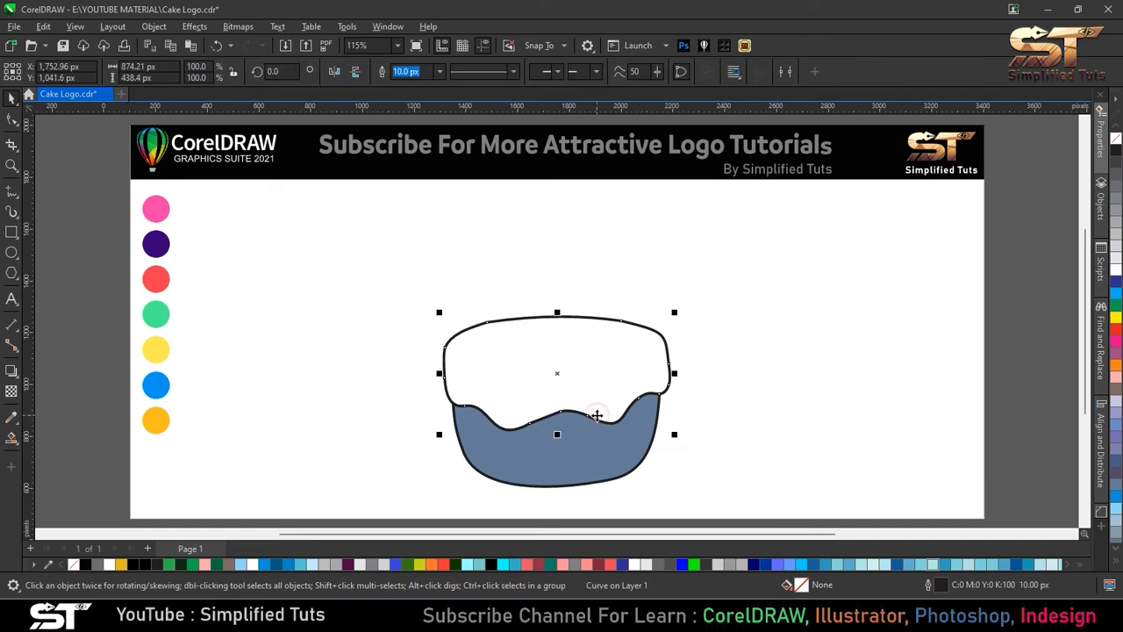
pyautogui.click(11, 416)
pyautogui.click(156, 209)
pyautogui.click(526, 451)
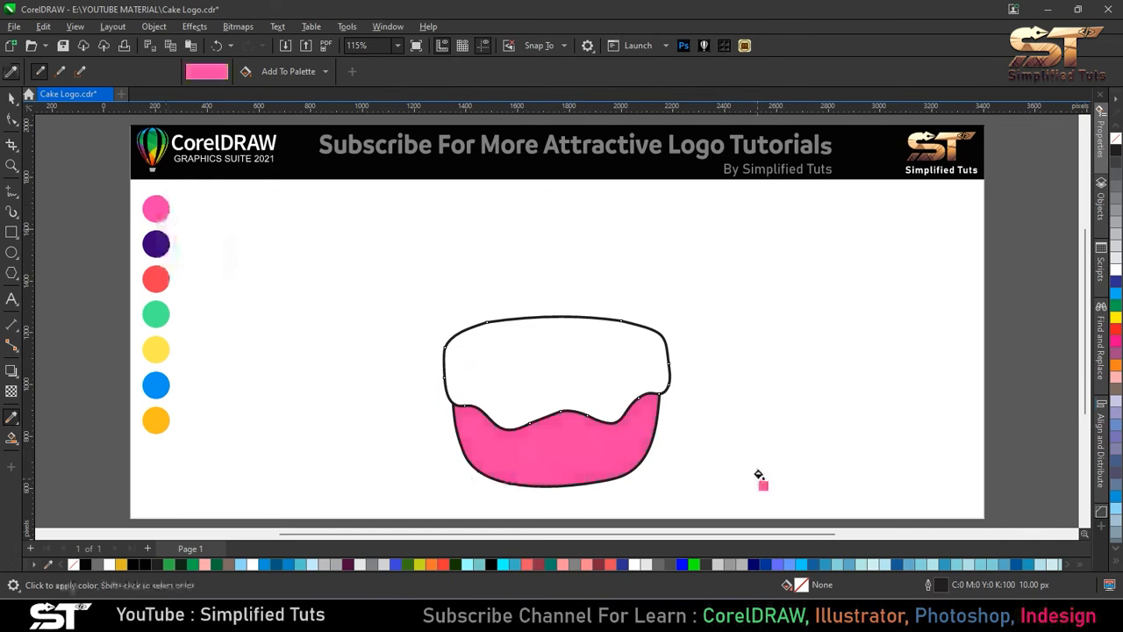
pyautogui.click(11, 97)
pyautogui.press('Escape')
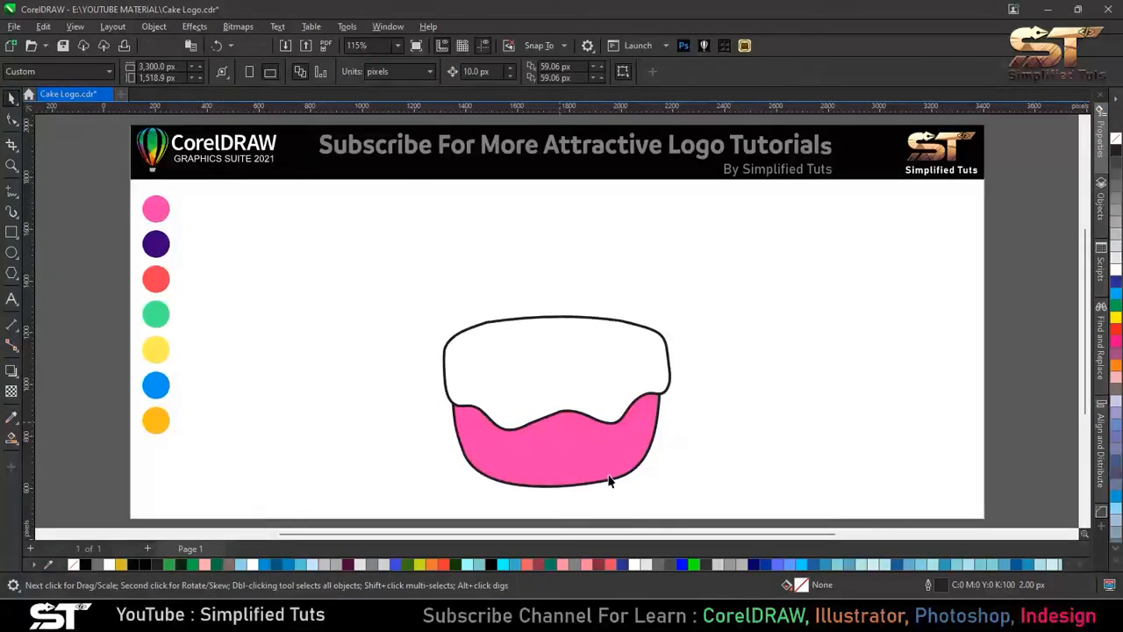
# Step: Draw a slanted line across the pink base from the frosting's right-hand drip to just below the bottom edge
pyautogui.click(602, 363)
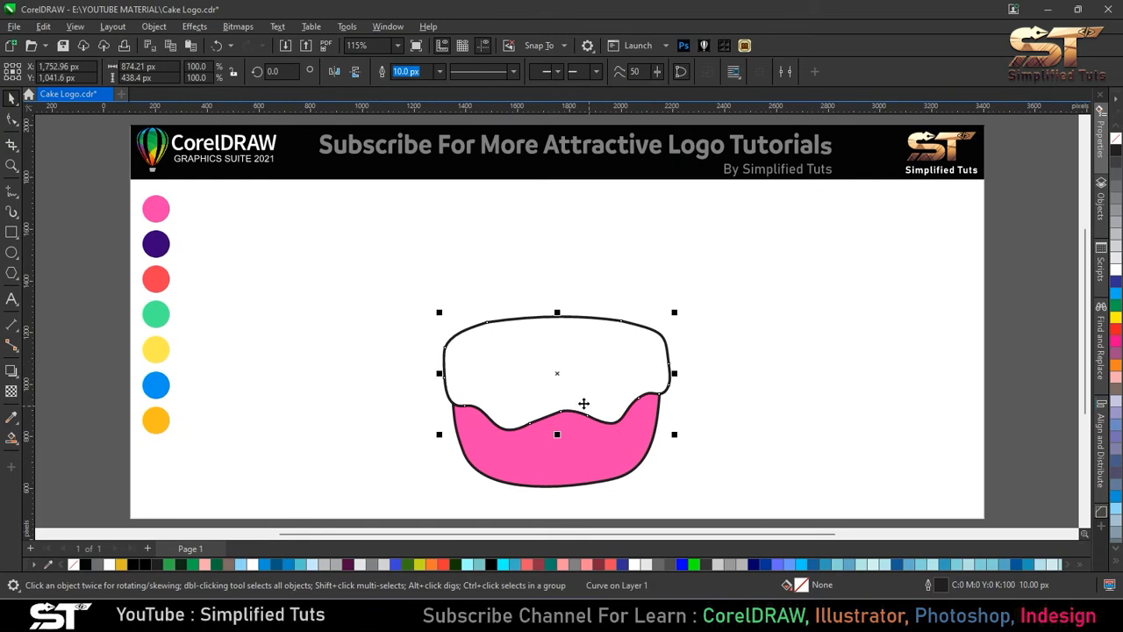
pyautogui.click(587, 470)
pyautogui.click(11, 190)
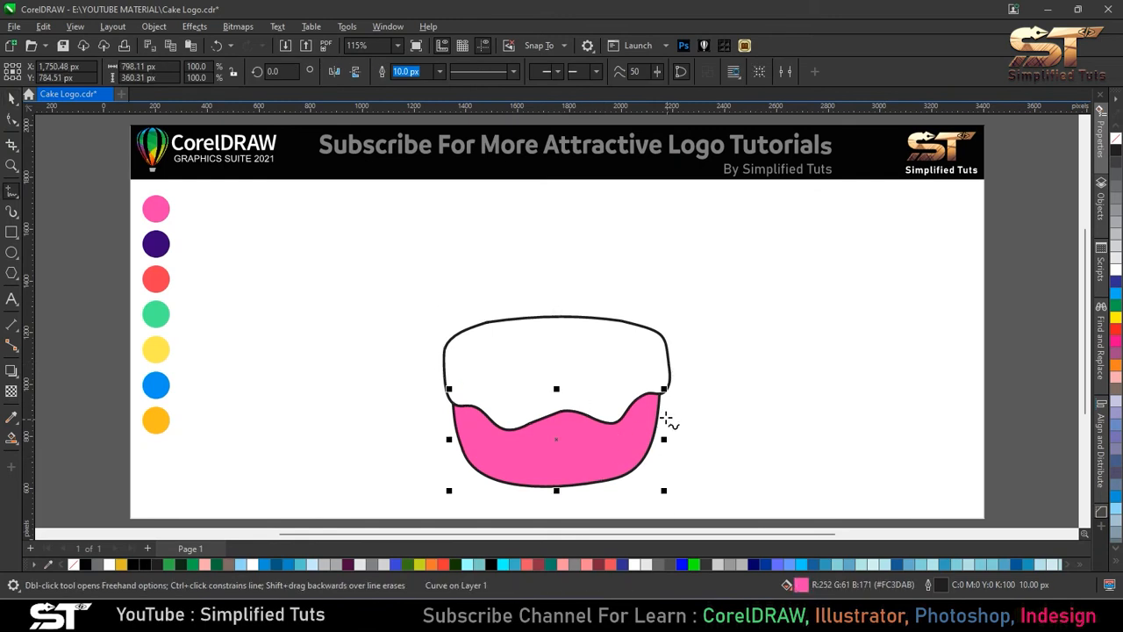
pyautogui.click(614, 408)
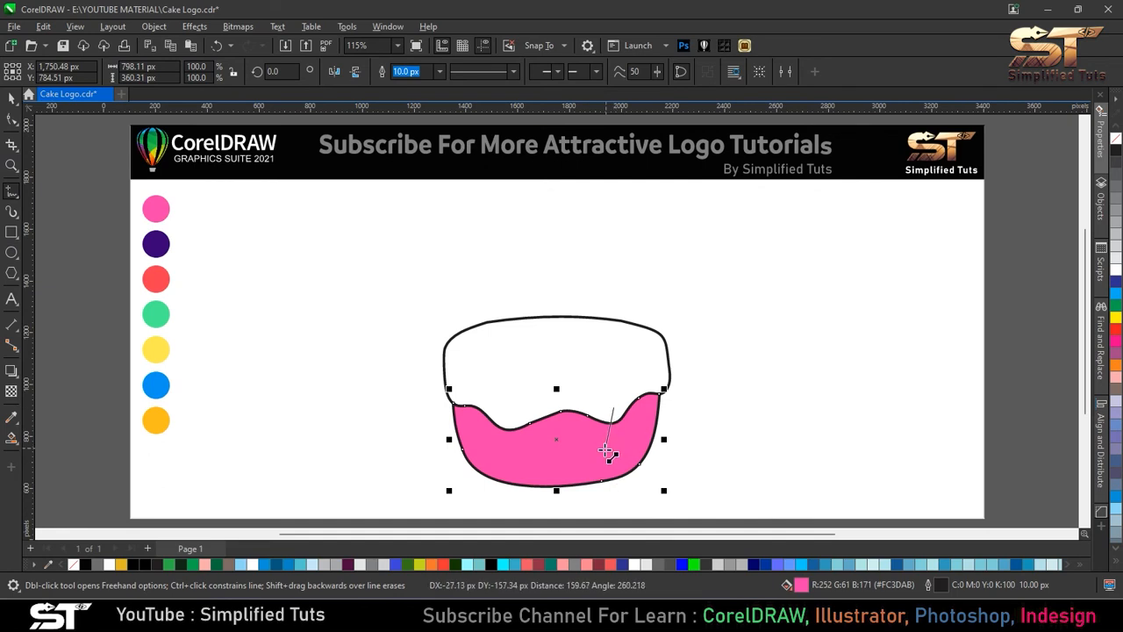
pyautogui.press('Escape')
pyautogui.moveTo(612, 406); pyautogui.dragTo(589, 497)
# Step: Bend the slanted line on the cake base into a gentle S-curve
pyautogui.press('F10')
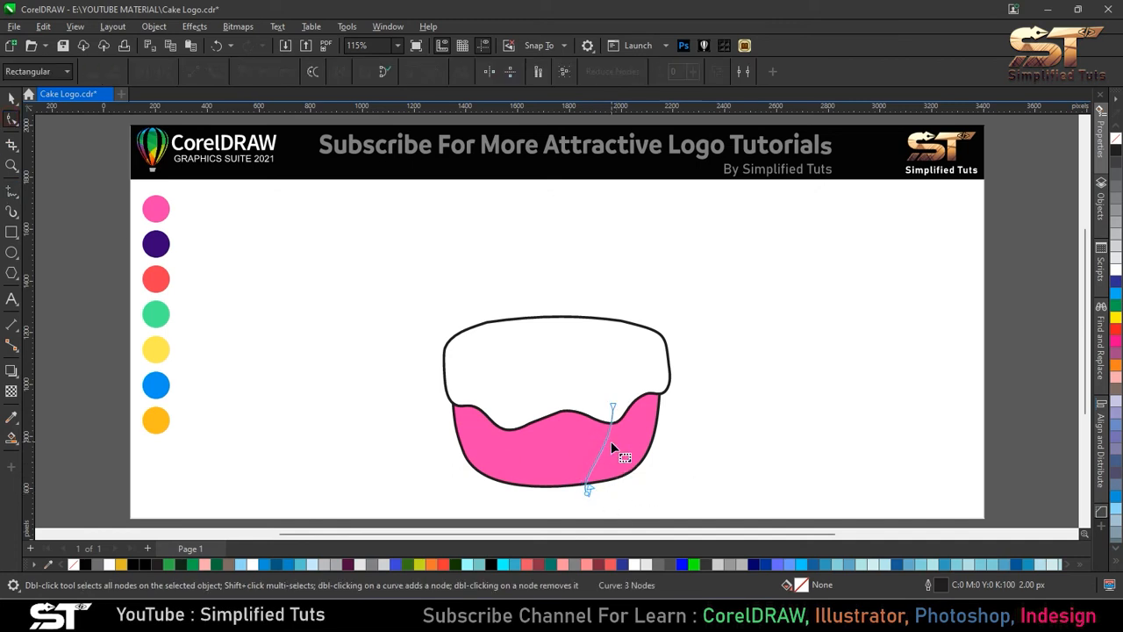
pyautogui.moveTo(614, 442); pyautogui.dragTo(619, 439)
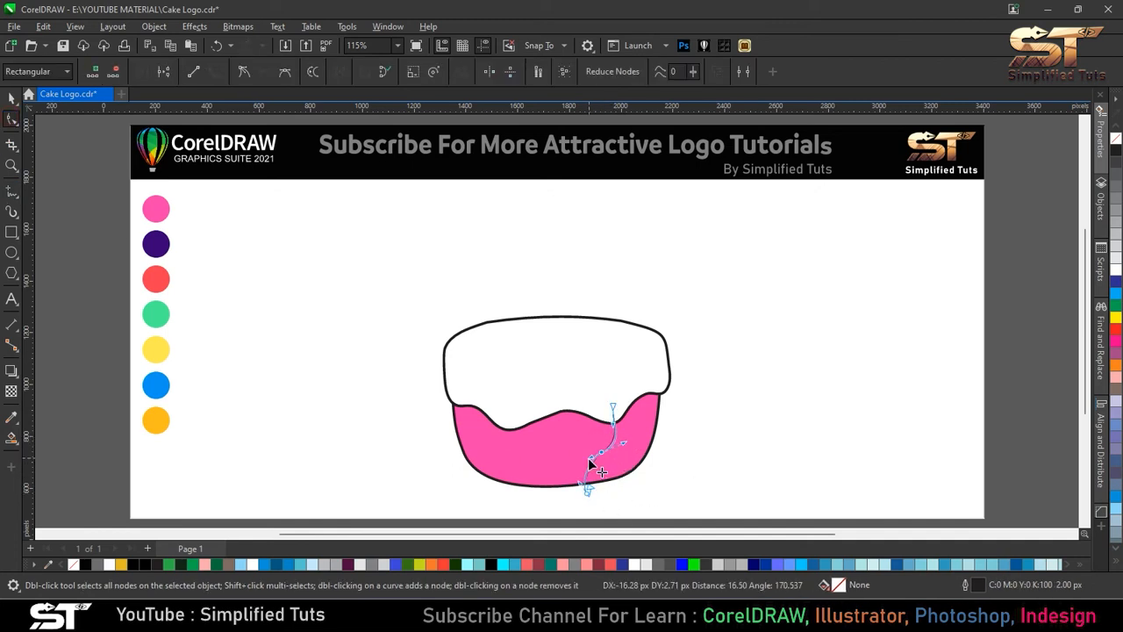
pyautogui.press('space')
pyautogui.press('Escape')
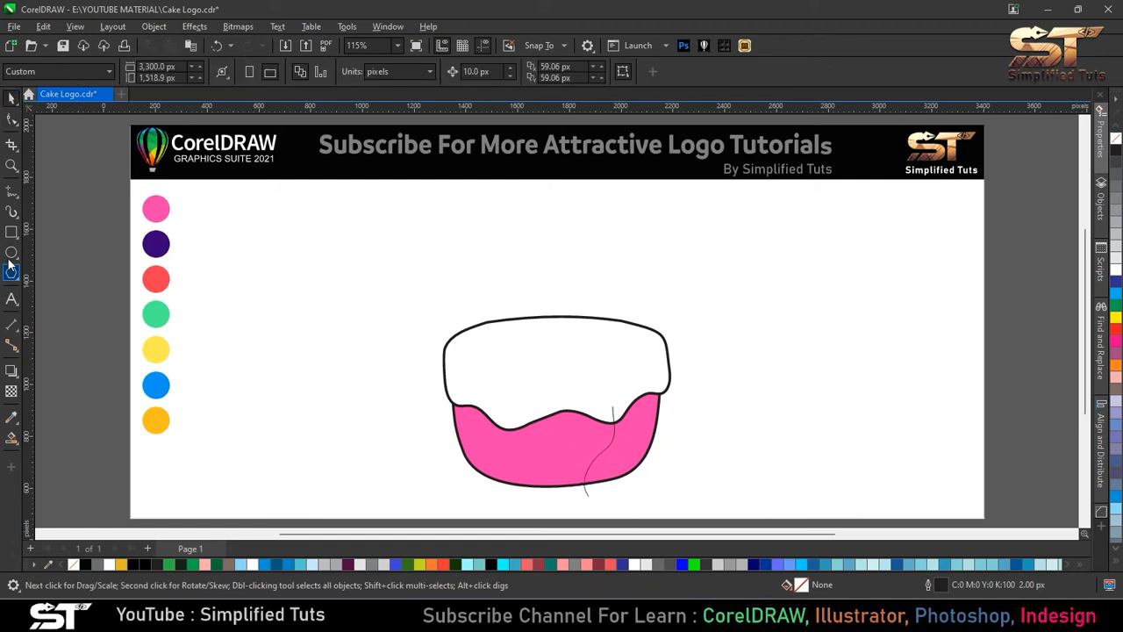
# Step: Draw five more freehand curved lines across the pink base, including ones at its far left and right sides
pyautogui.press('F5')
pyautogui.moveTo(599, 401)
pyautogui.mouseDown()
pyautogui.moveTo(589, 451)
pyautogui.moveTo(554, 491)
pyautogui.mouseUp()
pyautogui.moveTo(542, 399)
pyautogui.mouseDown()
pyautogui.moveTo(545, 446)
pyautogui.moveTo(508, 492)
pyautogui.mouseUp()
pyautogui.moveTo(524, 412); pyautogui.dragTo(496, 491)
pyautogui.moveTo(430, 428)
pyautogui.mouseDown()
pyautogui.moveTo(481, 430)
pyautogui.moveTo(505, 410)
pyautogui.mouseUp()
pyautogui.moveTo(614, 486); pyautogui.dragTo(664, 435)
# Step: Smart-fill four alternating bands of the pink base between the curved lines, including the ones at both outer edges
pyautogui.click(11, 436)
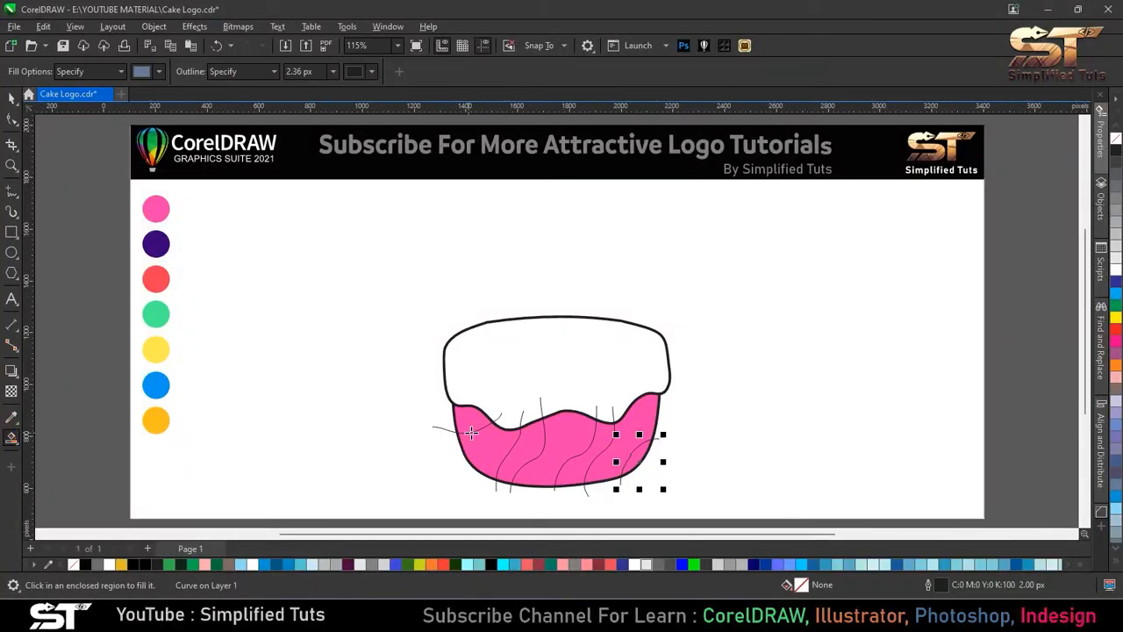
pyautogui.click(468, 423)
pyautogui.click(522, 448)
pyautogui.click(581, 456)
pyautogui.click(632, 458)
# Step: Delete the curved dividing lines crossing the cake base, keeping the filled bands
pyautogui.click(7, 99)
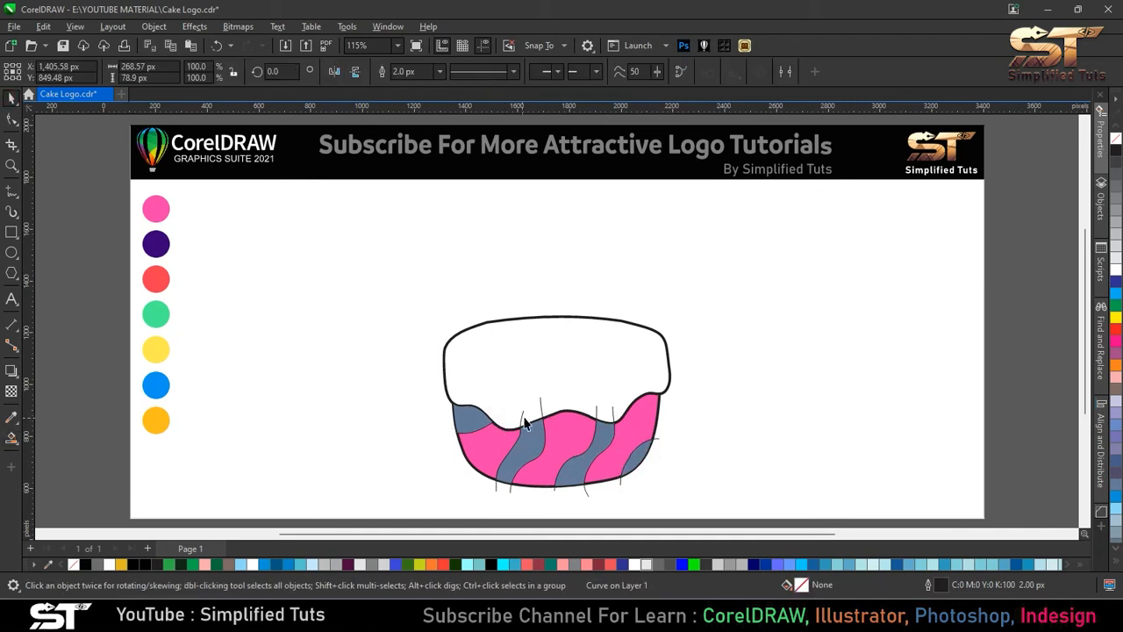
pyautogui.click(596, 412)
pyautogui.press('Delete')
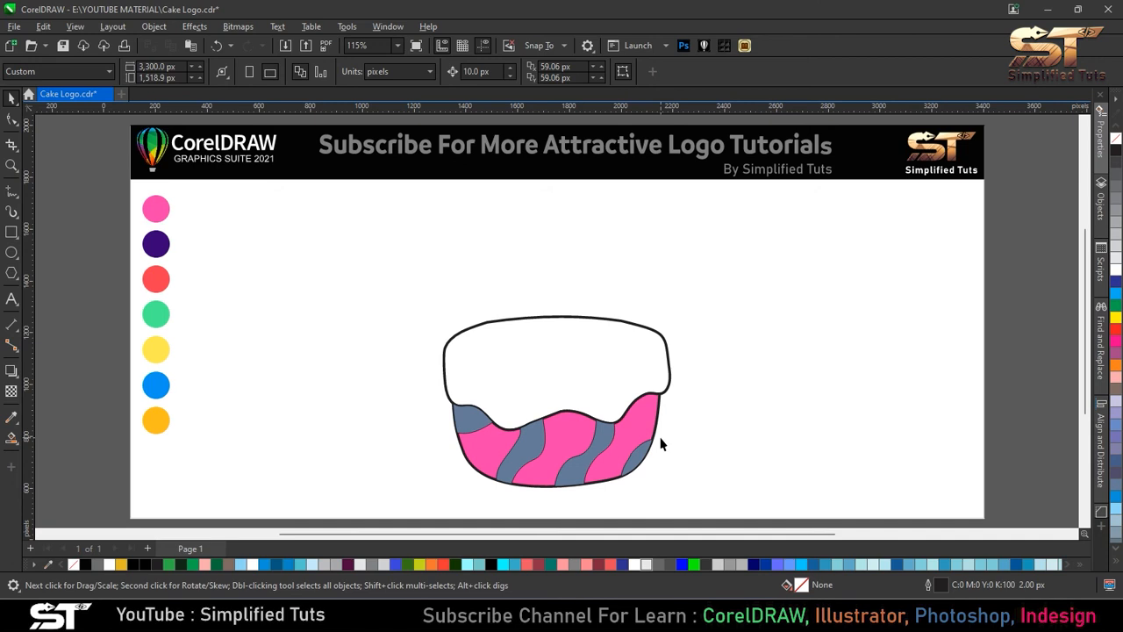
# Step: Fill the four bands on the cake base with white and remove their outlines
pyautogui.click(469, 419)
pyautogui.keyDown('shift'); pyautogui.click(522, 449); pyautogui.keyUp('shift')
pyautogui.keyDown('shift'); pyautogui.click(585, 457); pyautogui.keyUp('shift')
pyautogui.keyDown('shift'); pyautogui.click(649, 444); pyautogui.keyUp('shift')
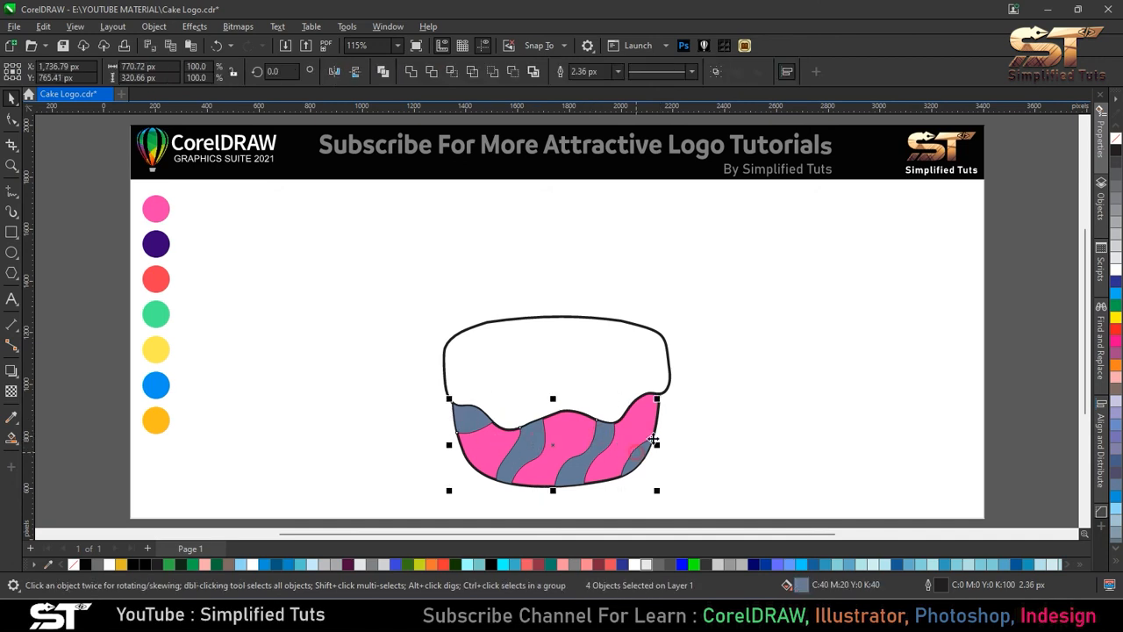
pyautogui.click(1116, 272)
pyautogui.rightClick(1115, 138)
# Step: Apply uniform transparency with the Screen merge mode to the four white bands
pyautogui.click(11, 391)
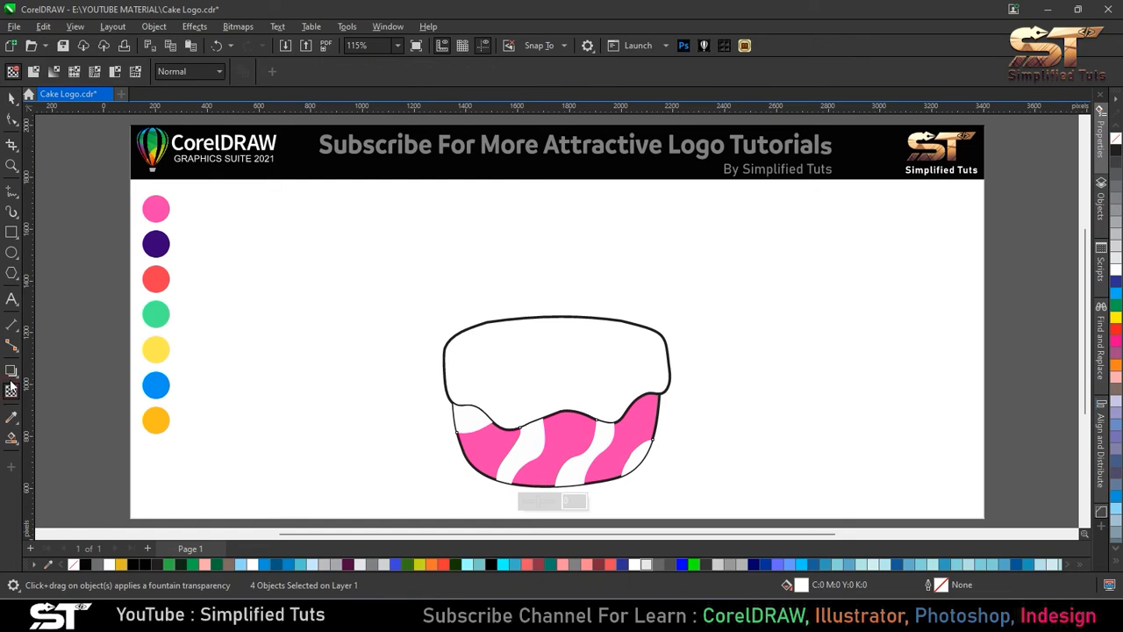
pyautogui.click(34, 71)
pyautogui.click(178, 73)
pyautogui.click(181, 343)
pyautogui.click(188, 72)
pyautogui.click(181, 355)
pyautogui.click(189, 72)
pyautogui.click(171, 342)
# Step: Set the transparency of the four white bands to 70
pyautogui.click(256, 72)
pyautogui.write('40')
pyautogui.press('Return')
pyautogui.click(259, 72)
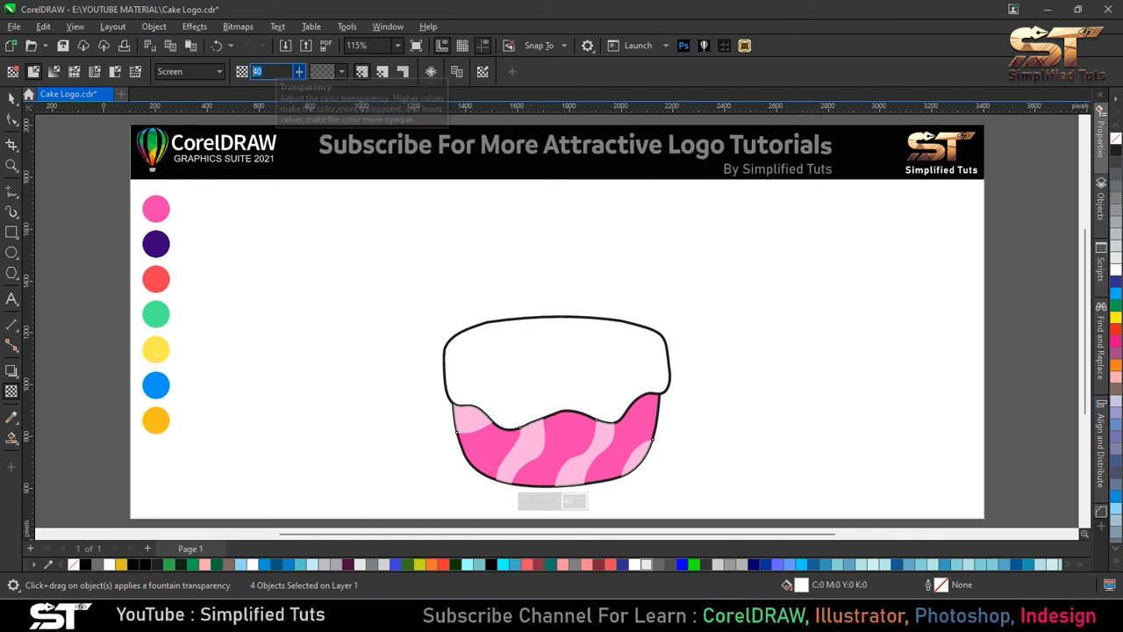
pyautogui.write('70')
pyautogui.press('Return')
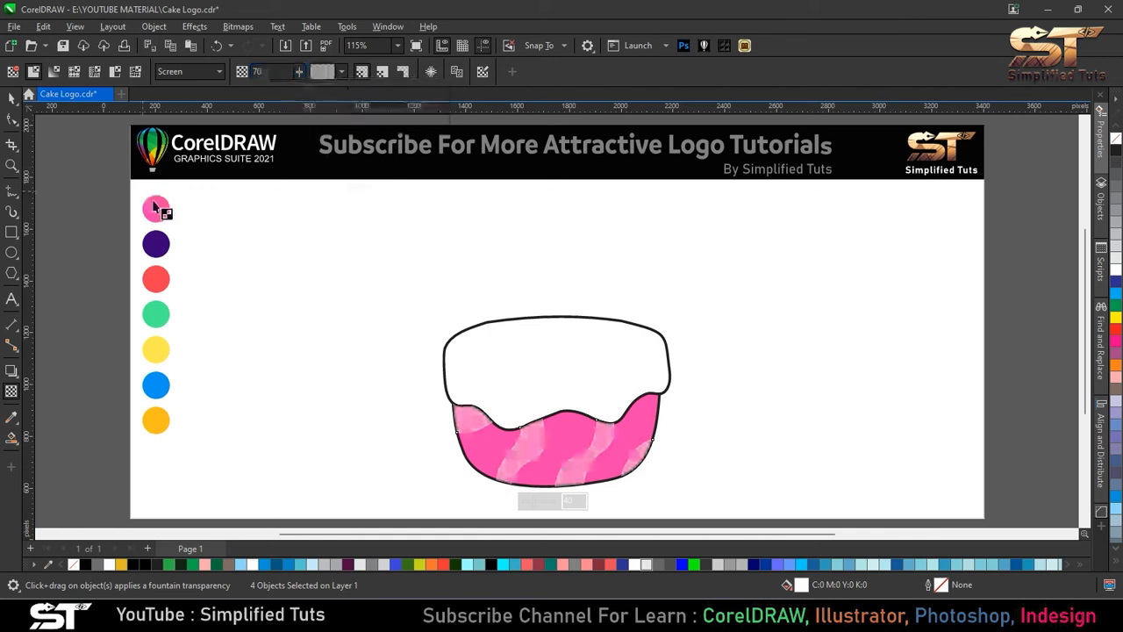
pyautogui.press('space')
pyautogui.click(707, 482)
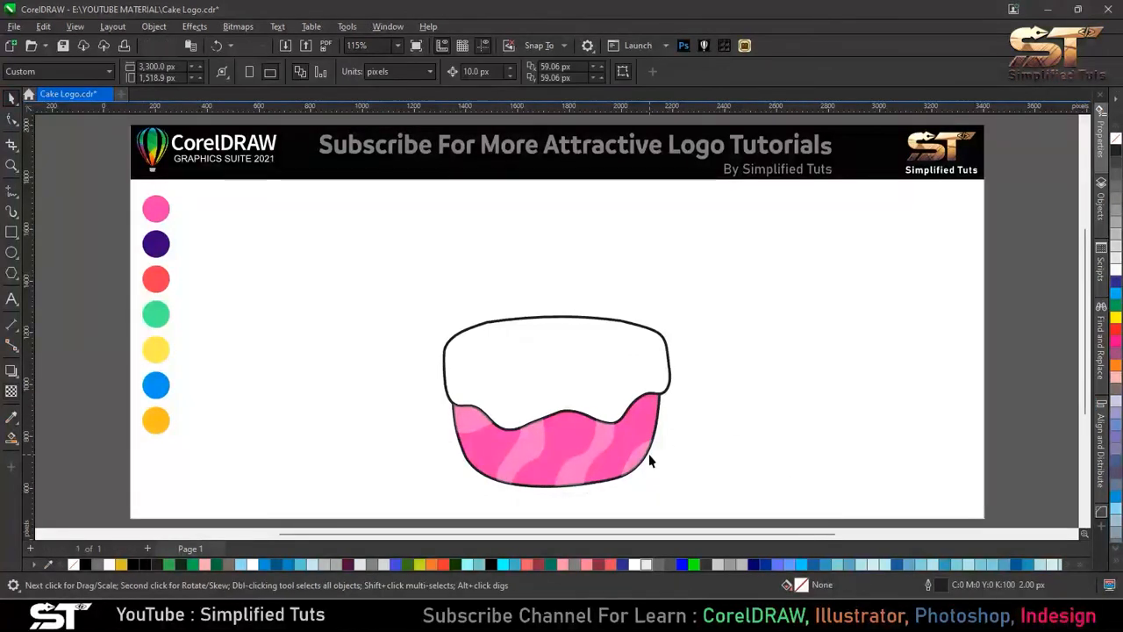
# Step: Place a copy of the pink base slightly up and left of the original and give it a hairline outline
pyautogui.click(10, 192)
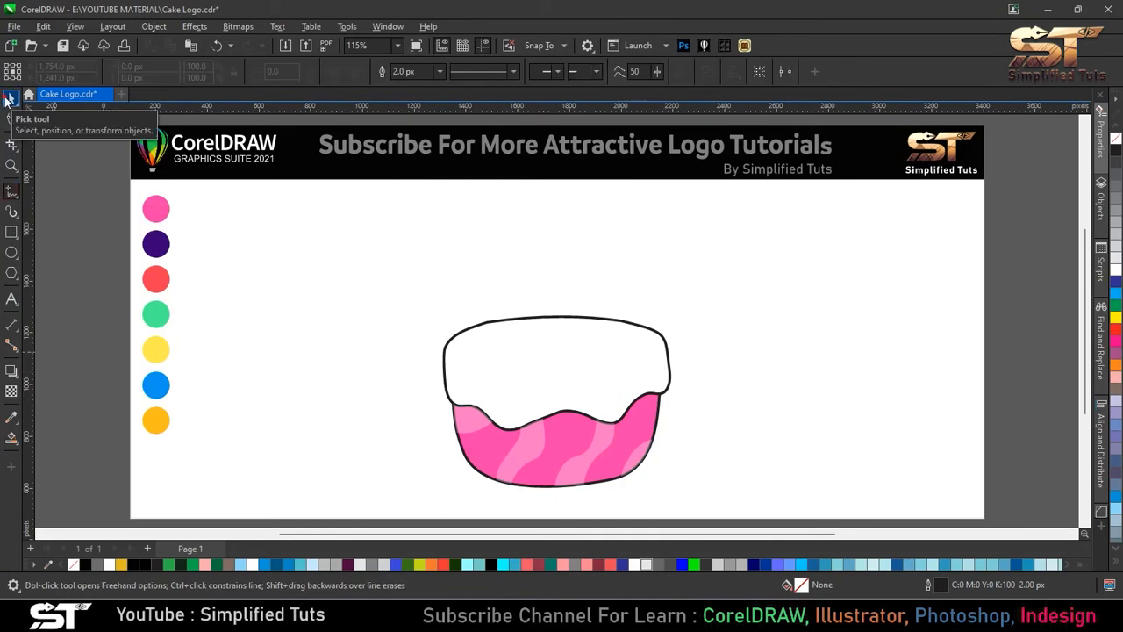
pyautogui.click(7, 99)
pyautogui.moveTo(624, 449); pyautogui.dragTo(619, 443)
pyautogui.rightClick(620, 443)
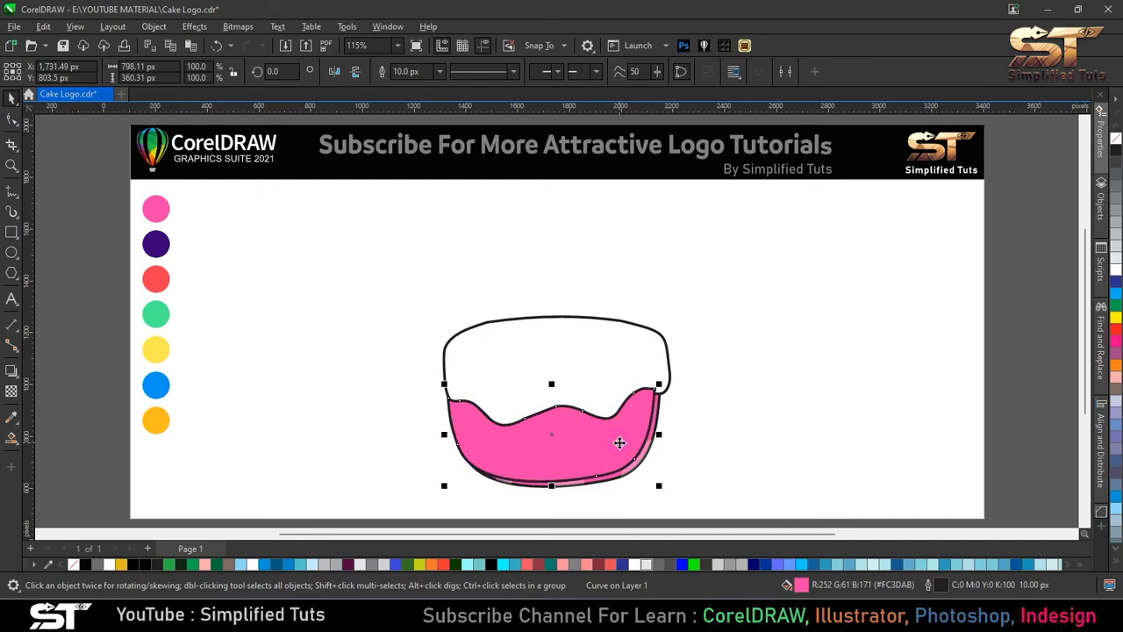
pyautogui.click(440, 71)
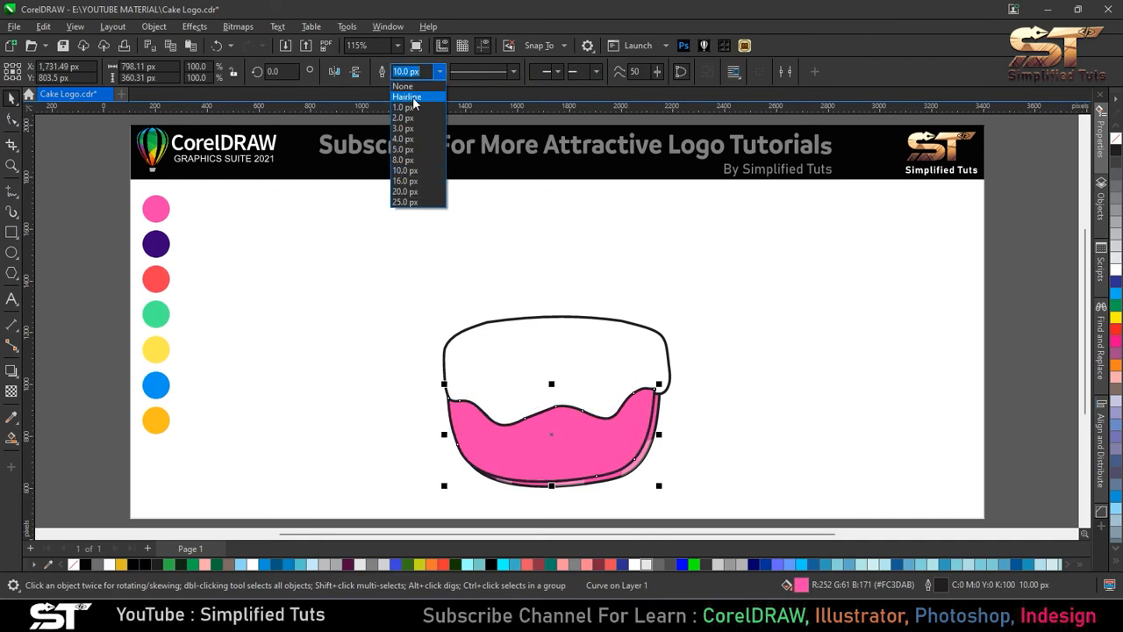
pyautogui.click(414, 97)
# Step: Remove the fill from the offset copy of the cake base
pyautogui.scroll(4, 611, 394)
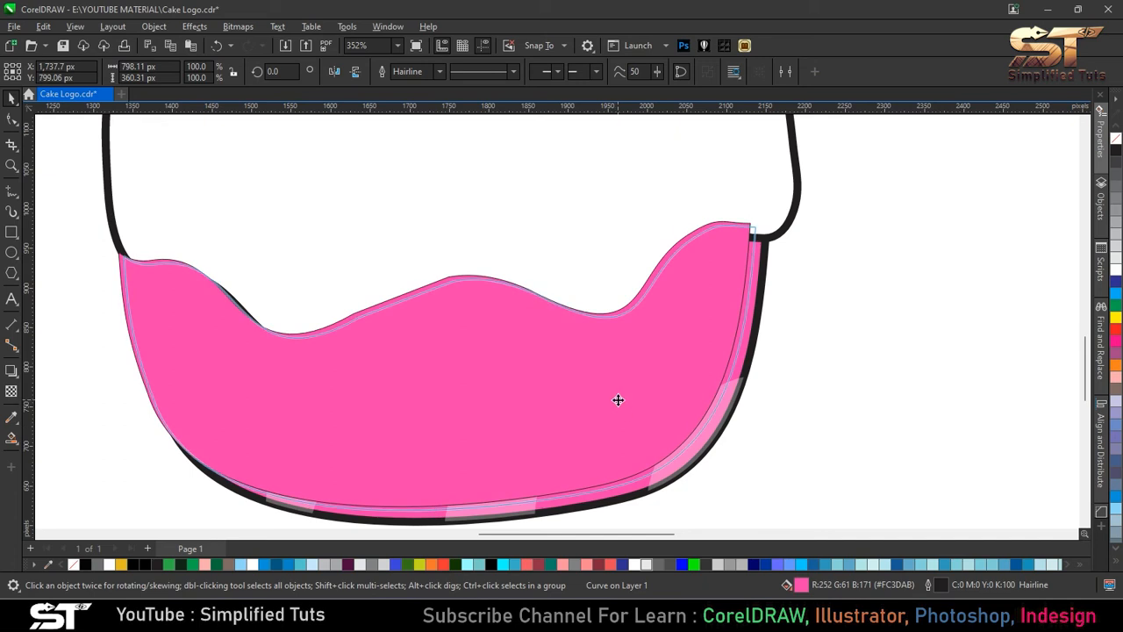
pyautogui.click(1114, 139)
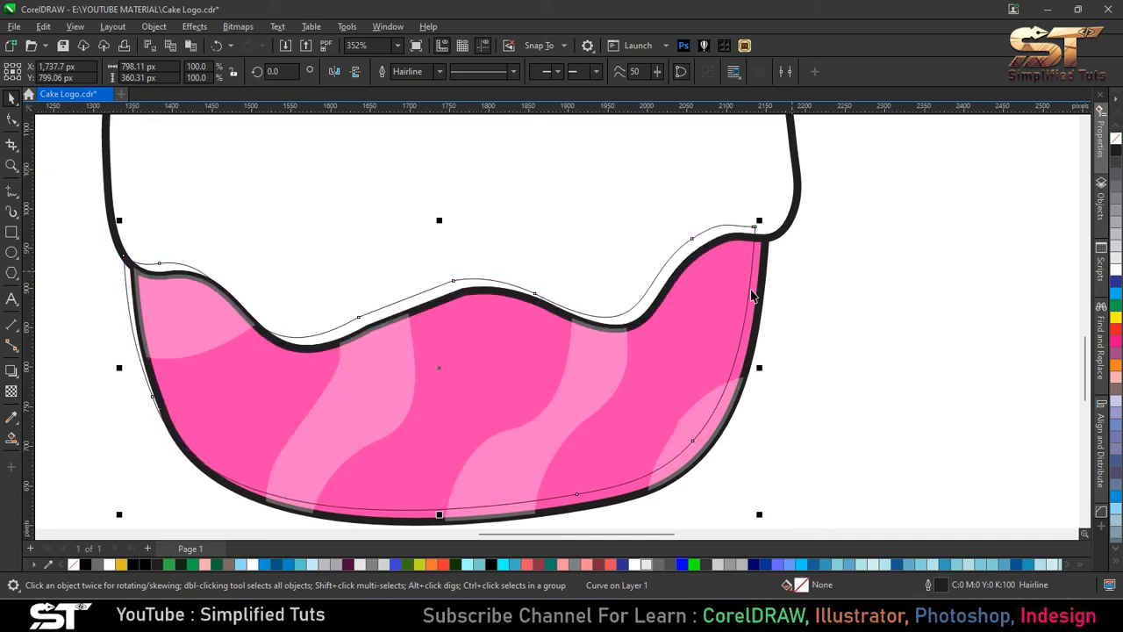
pyautogui.hotkey('ctrl', 'a')
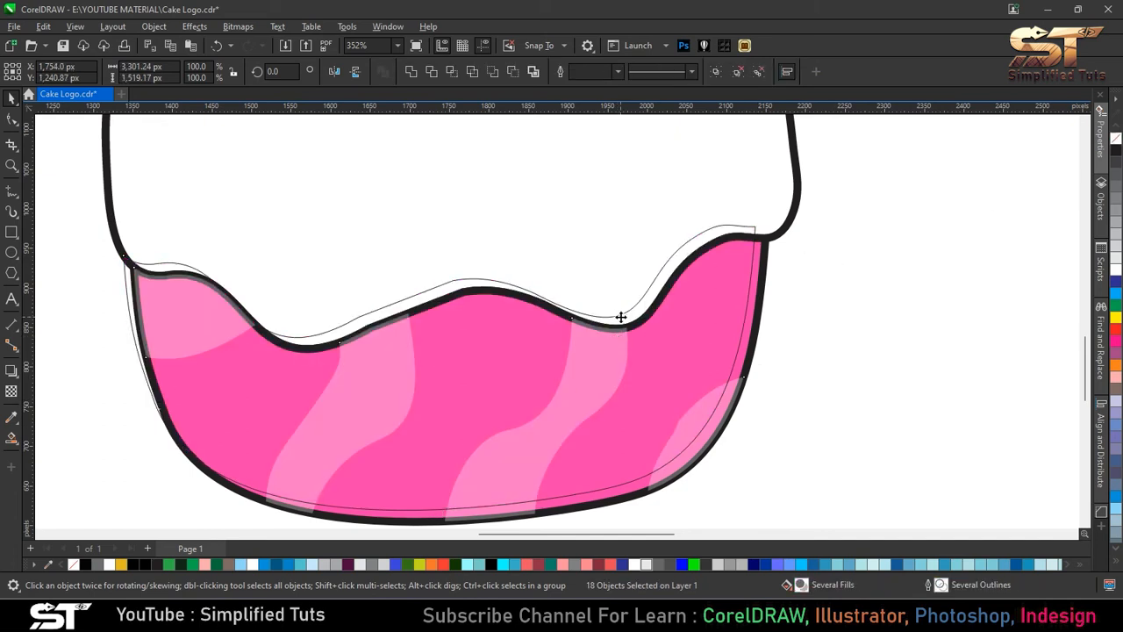
pyautogui.press('F4')
pyautogui.press('Escape')
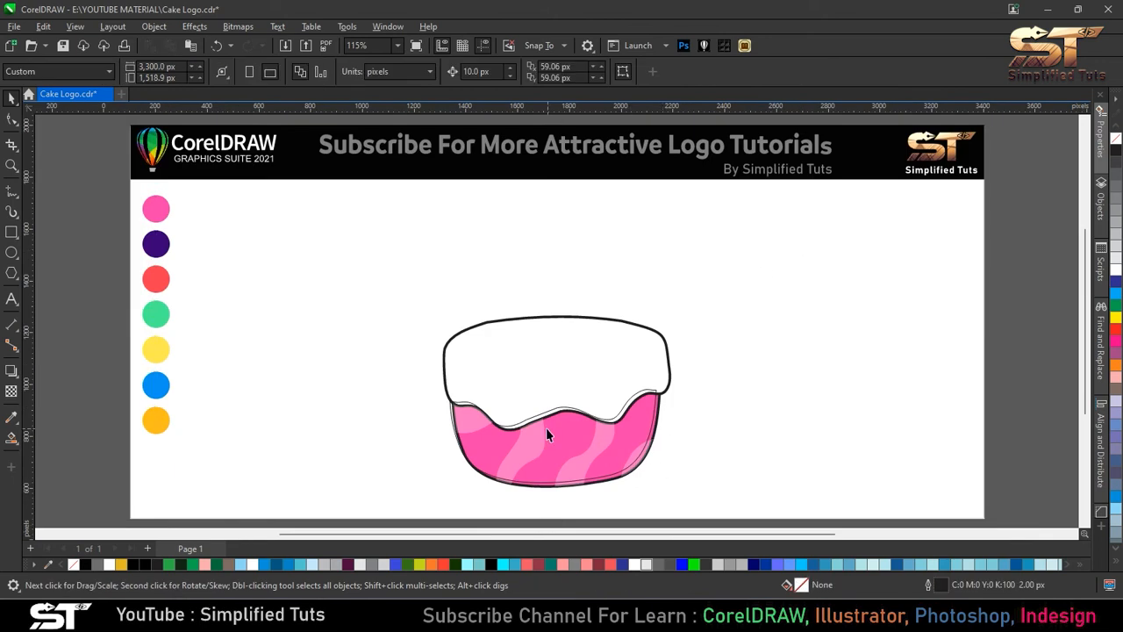
# Step: Draw a segmented line from the frosting's right-hand drip down and along the base's bottom to beyond its left edge
pyautogui.click(11, 190)
pyautogui.click(602, 416)
pyautogui.doubleClick(626, 439)
pyautogui.doubleClick(588, 469)
pyautogui.doubleClick(518, 474)
pyautogui.click(451, 463)
# Step: Reshape the segmented line into a smooth sweeping curve by bending its segments and deleting surplus nodes
pyautogui.press('F10')
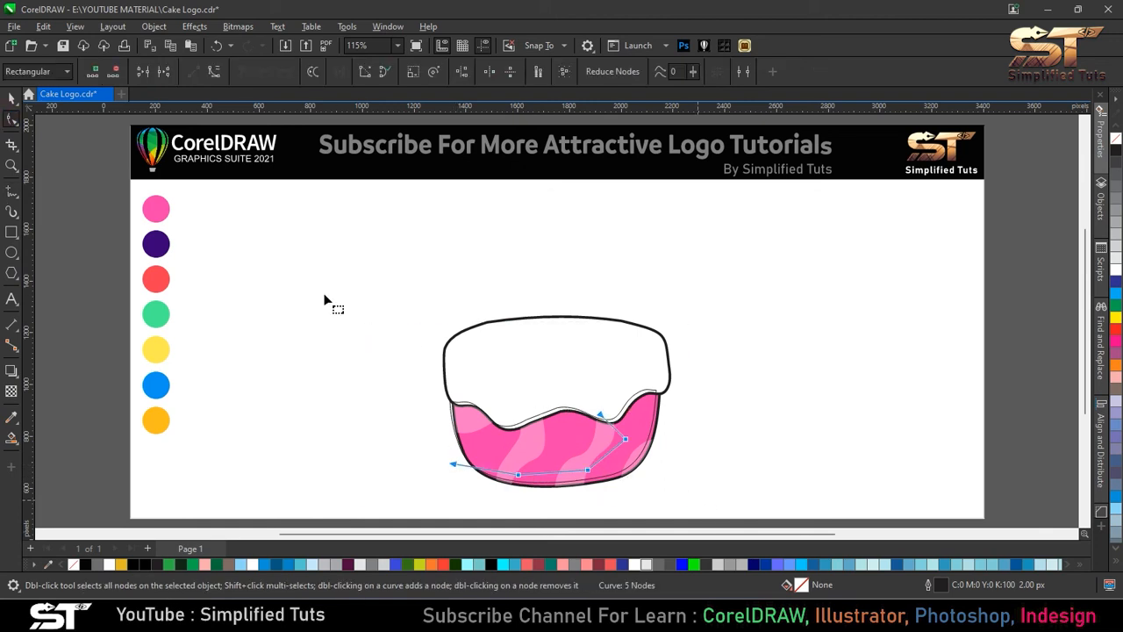
pyautogui.moveTo(614, 429); pyautogui.dragTo(619, 456)
pyautogui.moveTo(554, 476); pyautogui.dragTo(495, 473)
pyautogui.moveTo(606, 430); pyautogui.dragTo(652, 451)
pyautogui.press('Delete')
# Step: Smart-fill the regions between the sweeping curve and the hairline copy along the base's right side and bottom
pyautogui.click(11, 437)
pyautogui.click(636, 429)
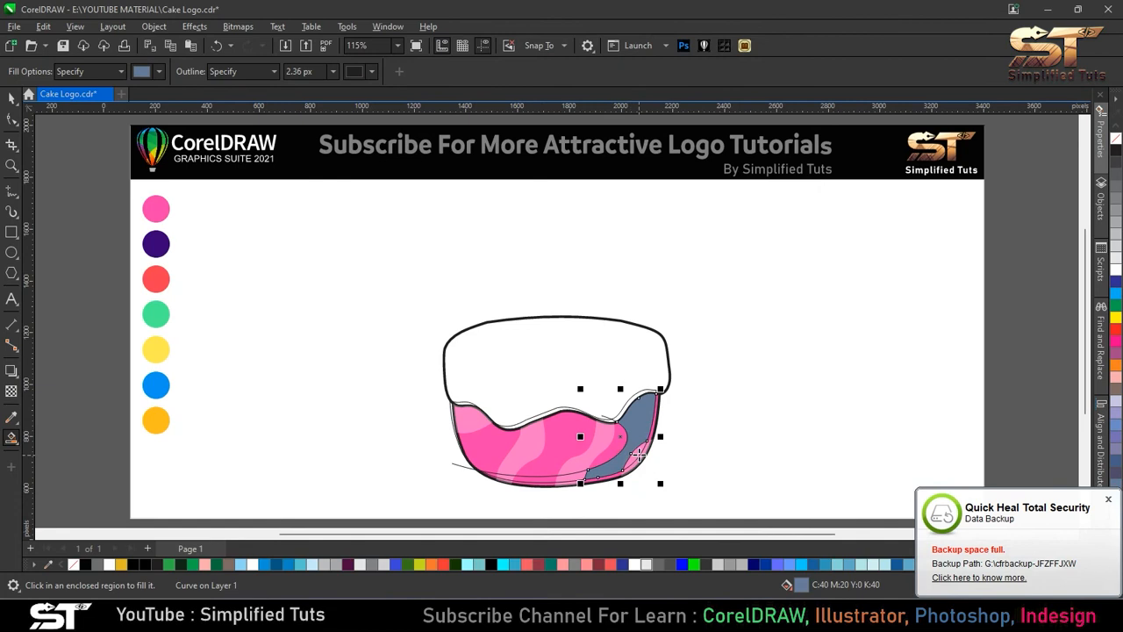
pyautogui.scroll(4, 547, 484)
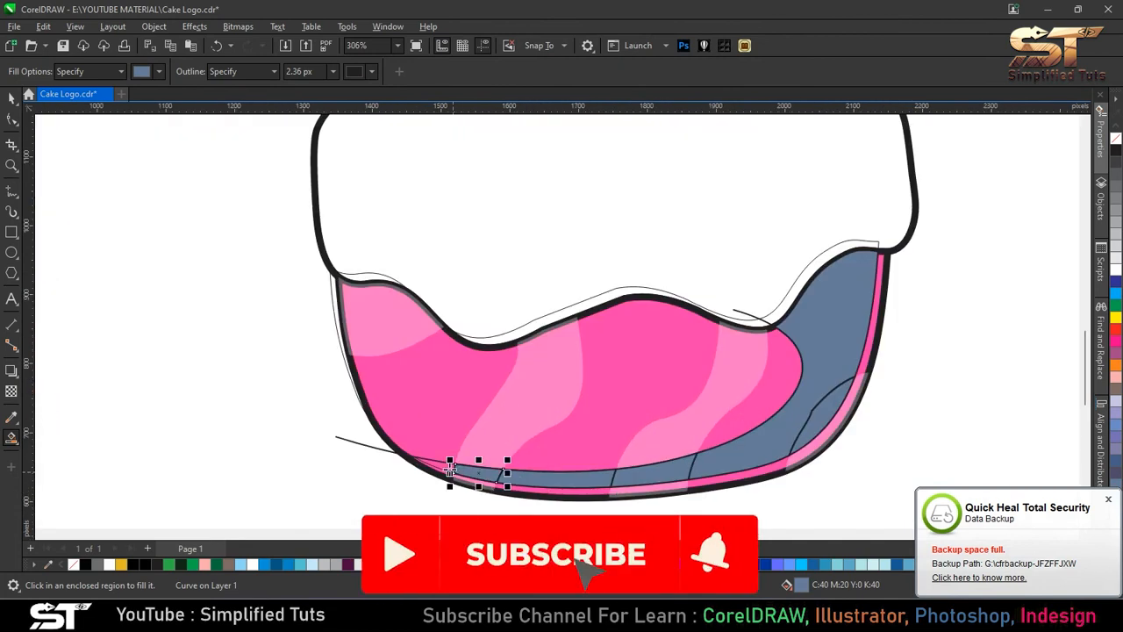
# Step: Delete the guide curves and weld the filled shadow pieces into one shape
pyautogui.press('space')
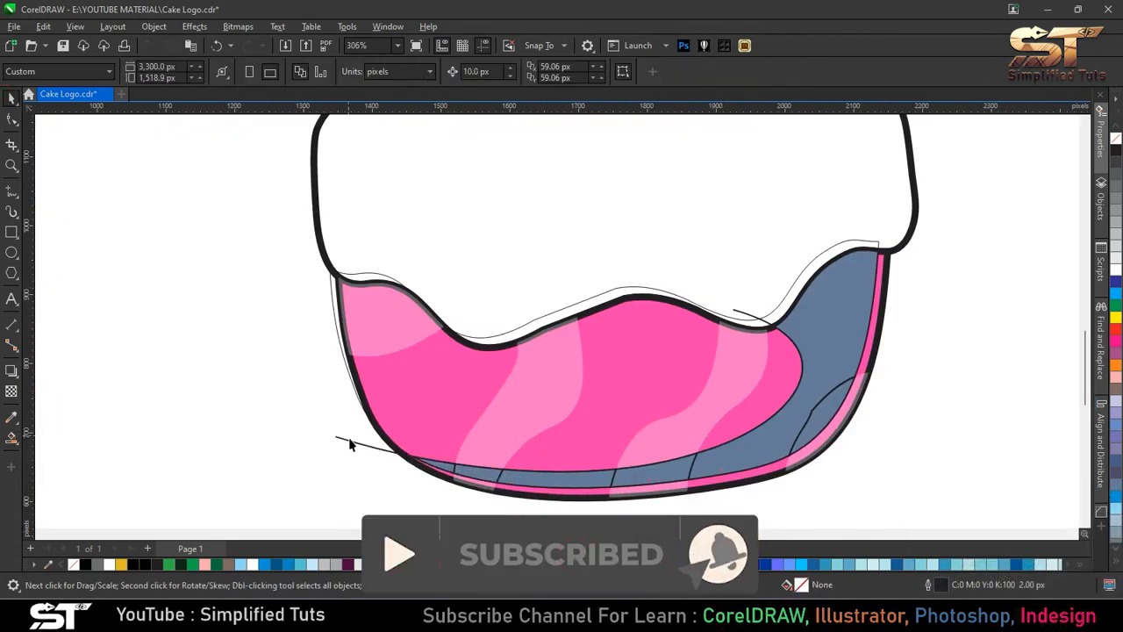
pyautogui.keyDown('shift'); pyautogui.click(486, 472); pyautogui.keyUp('shift')
pyautogui.keyDown('shift'); pyautogui.click(558, 479); pyautogui.keyUp('shift')
pyautogui.keyDown('shift'); pyautogui.click(633, 478); pyautogui.keyUp('shift')
pyautogui.keyDown('shift'); pyautogui.click(754, 469); pyautogui.keyUp('shift')
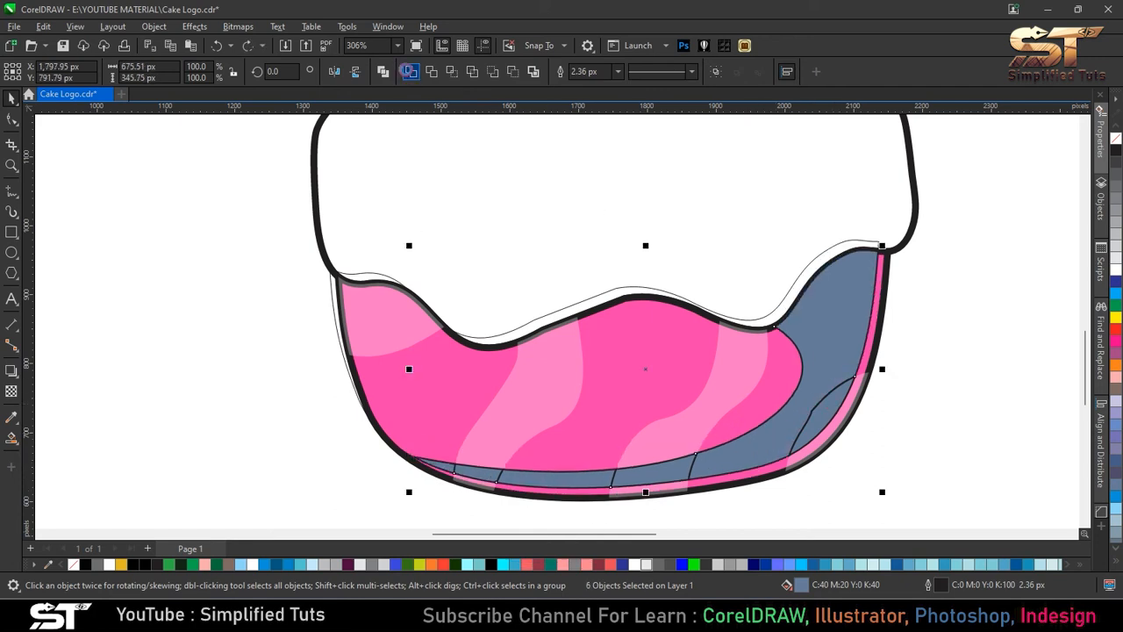
pyautogui.click(409, 71)
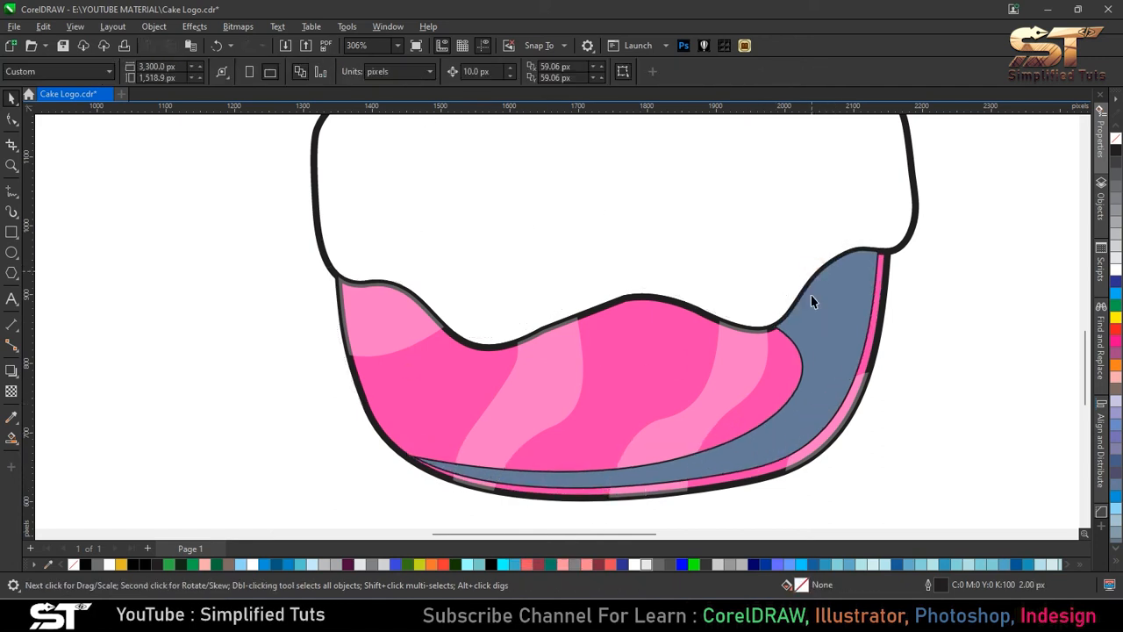
# Step: PowerClip each of the four light bands inside the pink cake base
pyautogui.click(399, 323)
pyautogui.hotkey('ctrl', '1')
pyautogui.click(441, 381)
pyautogui.click(551, 366)
pyautogui.hotkey('ctrl', '1')
pyautogui.click(619, 356)
pyautogui.click(748, 353)
pyautogui.hotkey('ctrl', '1')
pyautogui.click(643, 363)
pyautogui.click(840, 421)
pyautogui.hotkey('ctrl', '1')
pyautogui.click(667, 401)
pyautogui.press('Escape')
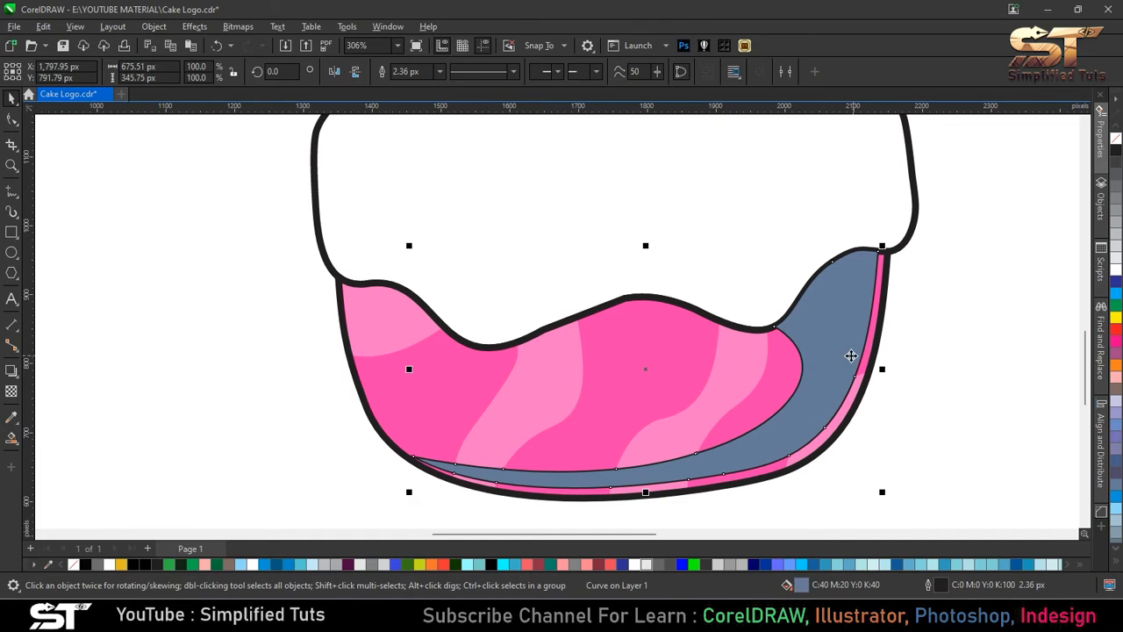
# Step: Fill the welded shadow shape with black, without an outline, and give it a uniform transparency of 80
pyautogui.click(1116, 154)
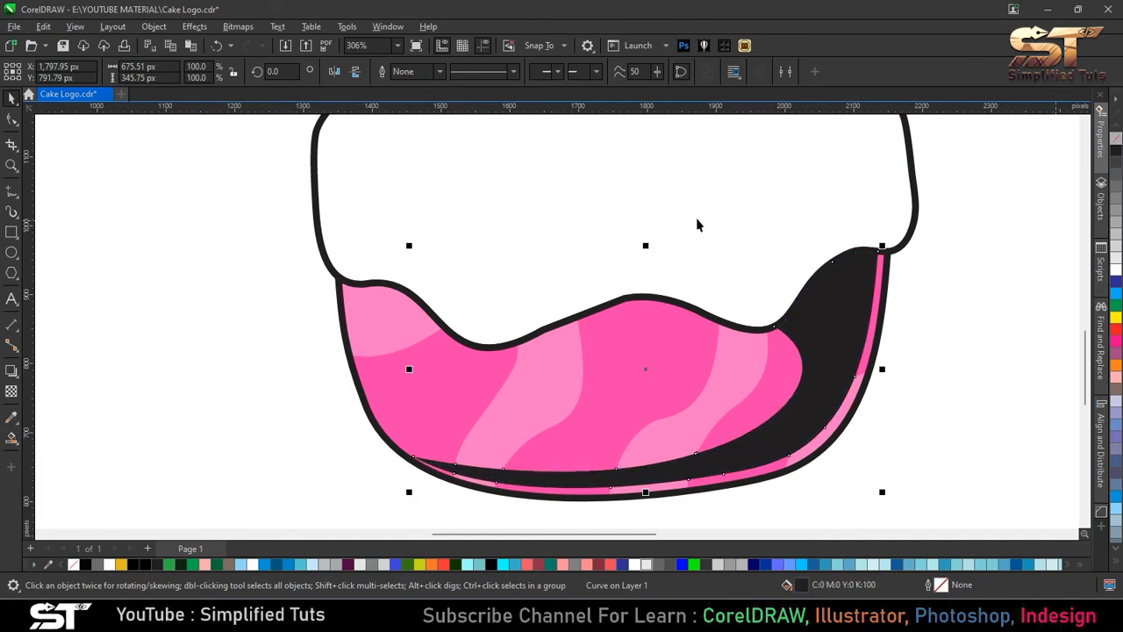
pyautogui.click(11, 390)
pyautogui.click(34, 72)
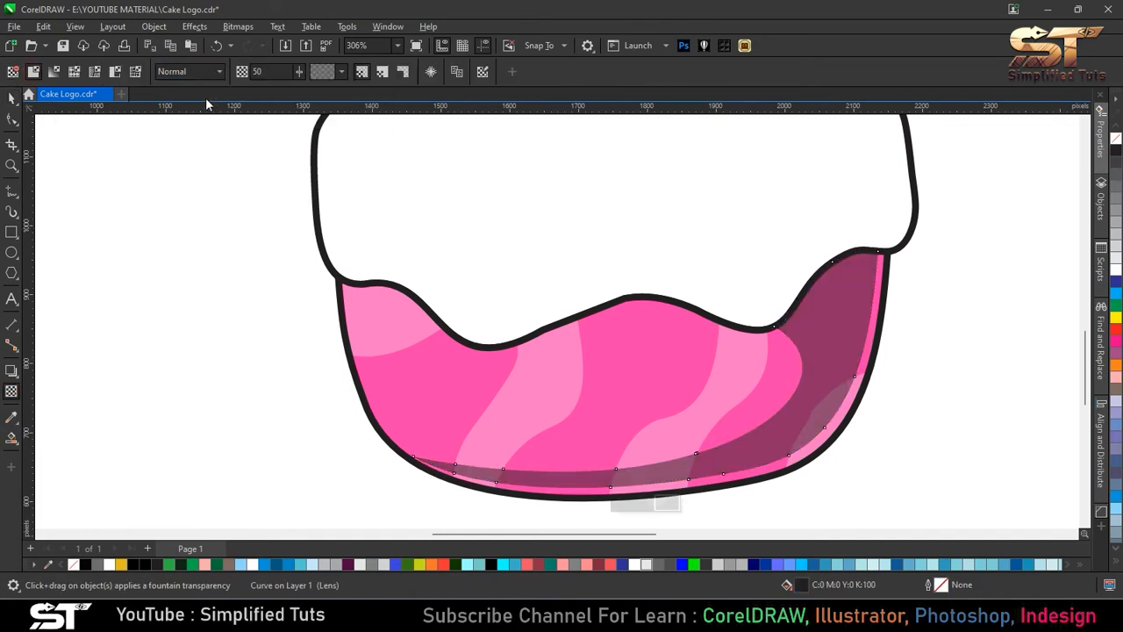
pyautogui.write('80')
pyautogui.press('Return')
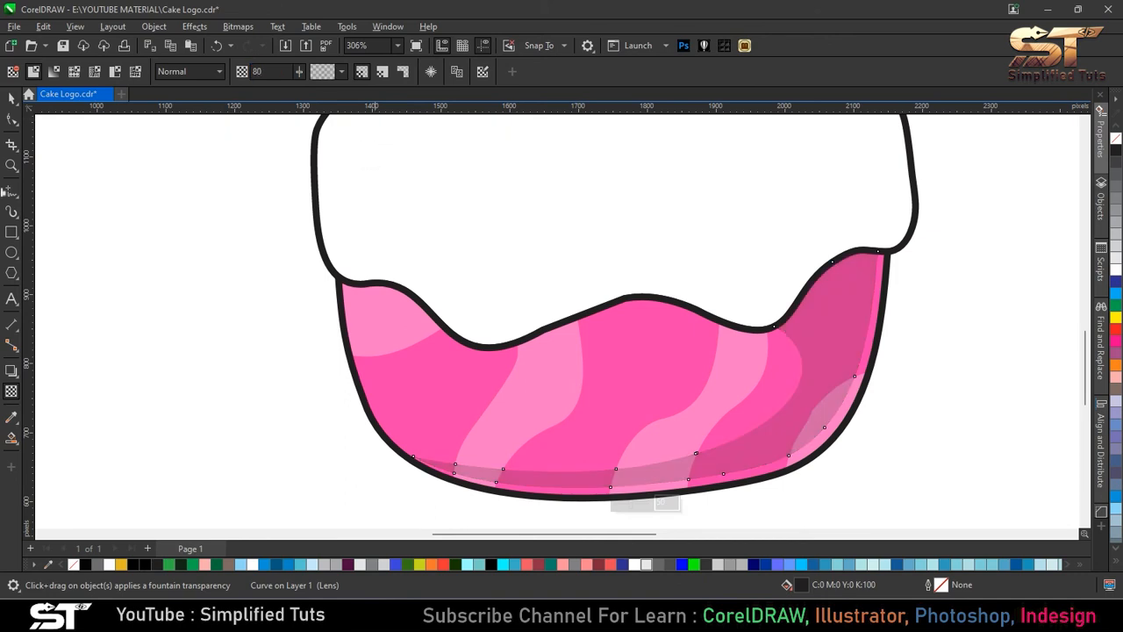
pyautogui.click(12, 99)
pyautogui.click(743, 503)
# Step: Place a copy of the frosting outline slightly down and left of the original and give it a hairline outline
pyautogui.hotkey('ctrl', 'a')
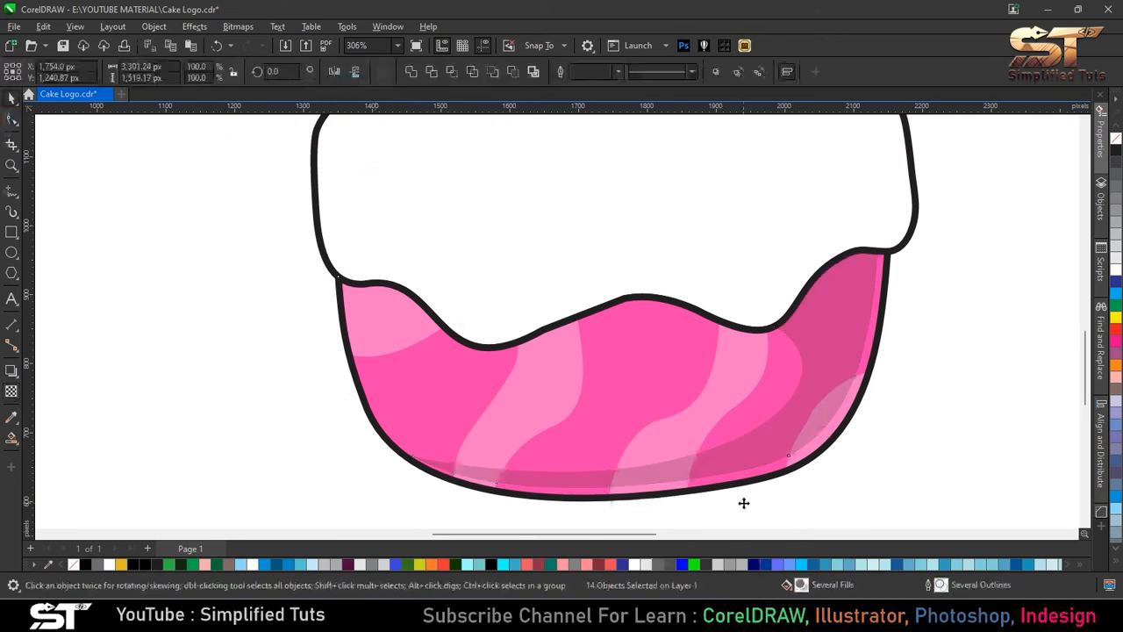
pyautogui.hotkey('shift', 'F4')
pyautogui.click(742, 503)
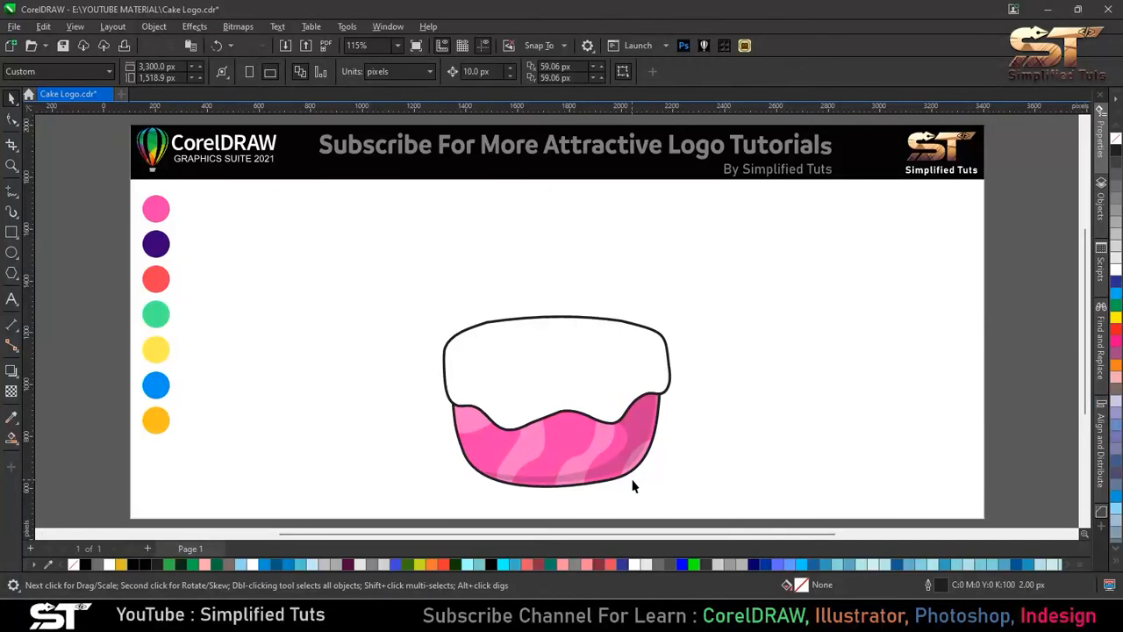
pyautogui.click(536, 412)
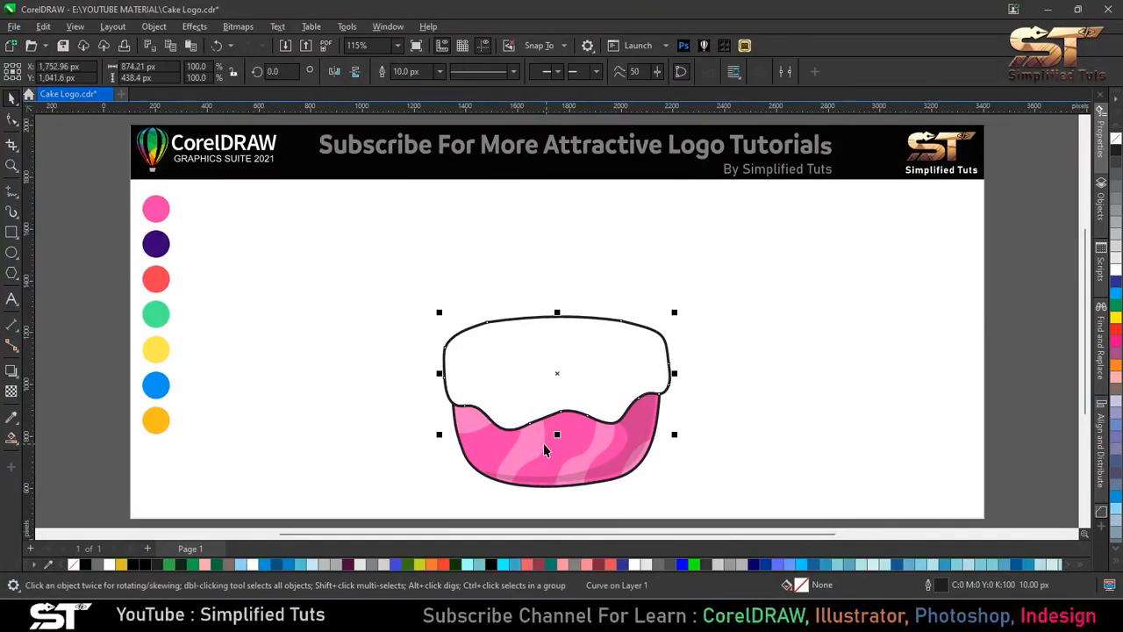
pyautogui.scroll(3, 544, 450)
pyautogui.press('Escape')
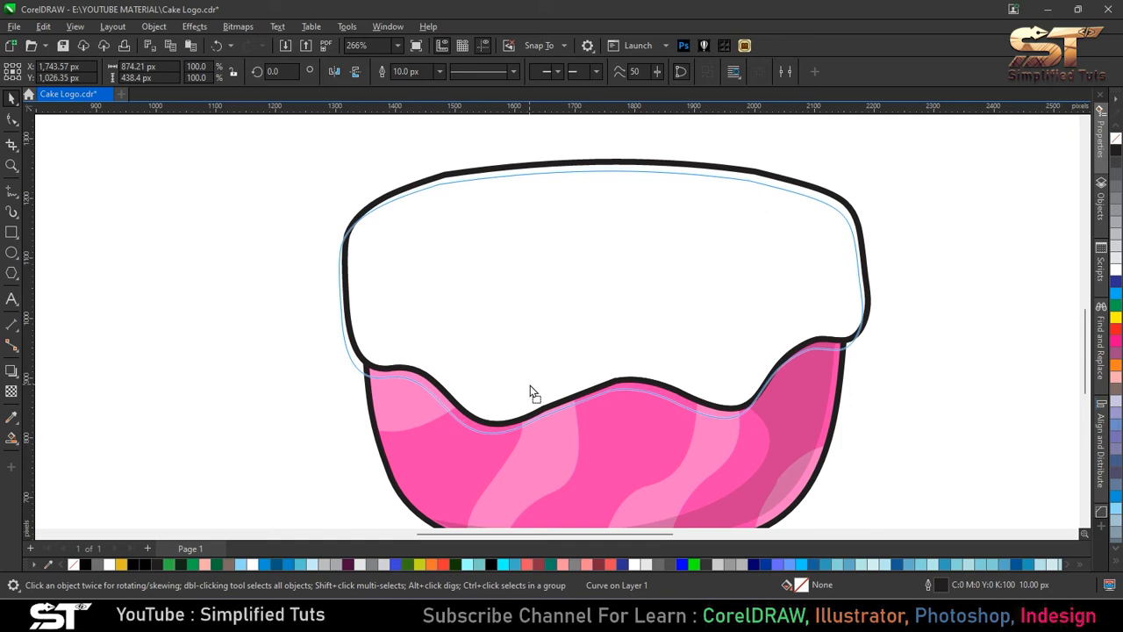
pyautogui.click(530, 388)
pyautogui.click(439, 71)
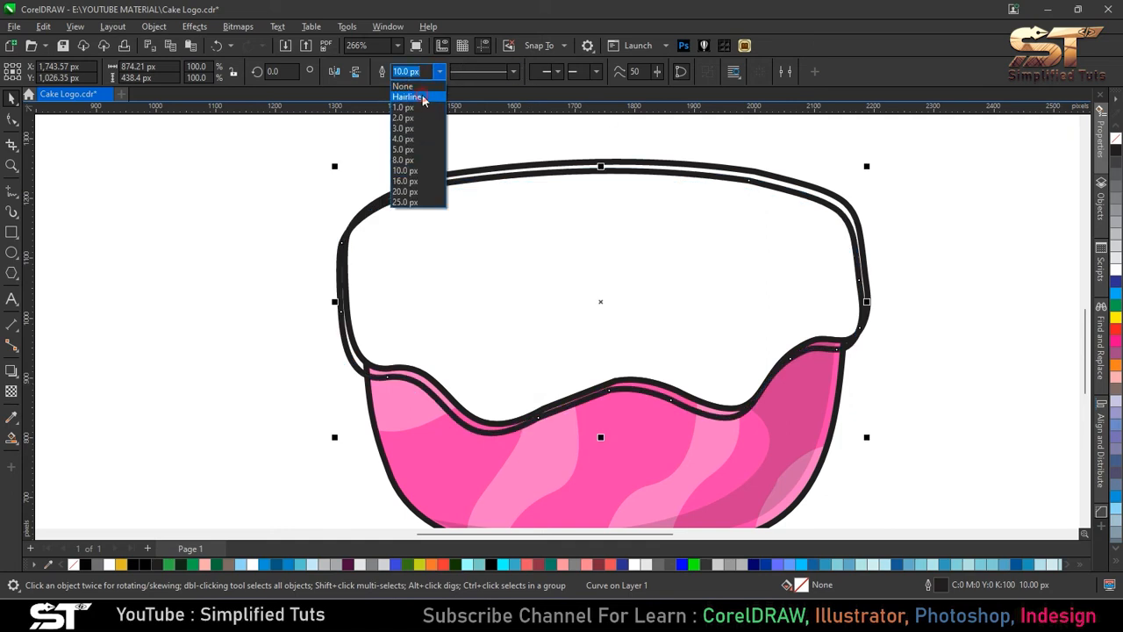
pyautogui.click(412, 98)
# Step: Smart-fill an outline-free strip between the frosting's wavy lower edge and its offset copy, and delete the copy
pyautogui.click(11, 437)
pyautogui.click(414, 377)
pyautogui.press('space')
pyautogui.click(468, 412)
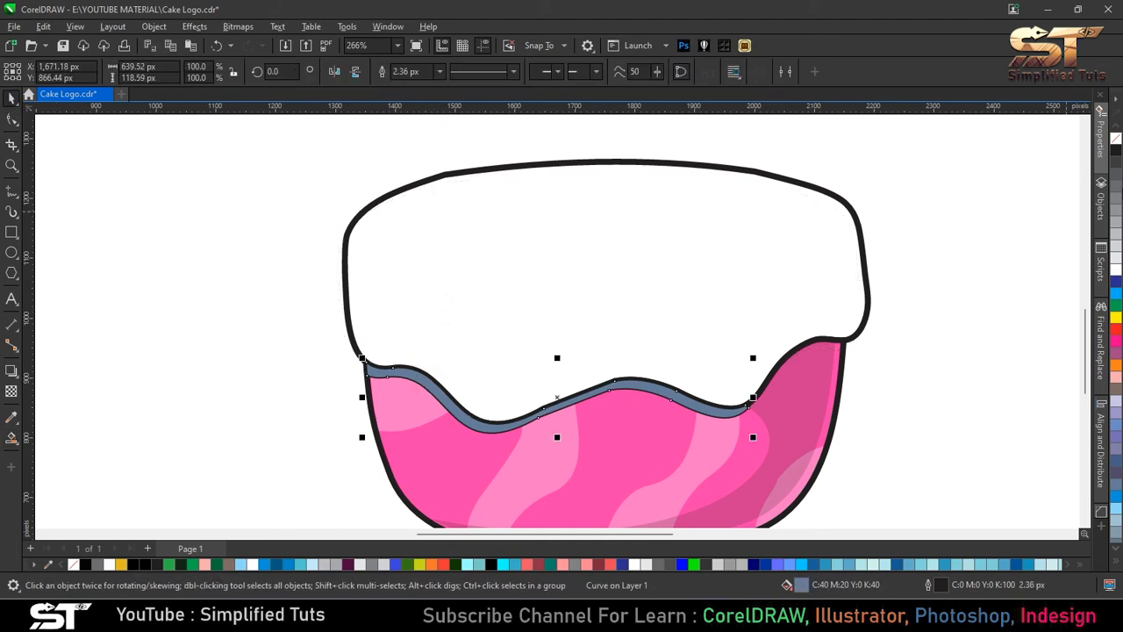
pyautogui.rightClick(1117, 138)
pyautogui.click(11, 417)
pyautogui.click(796, 395)
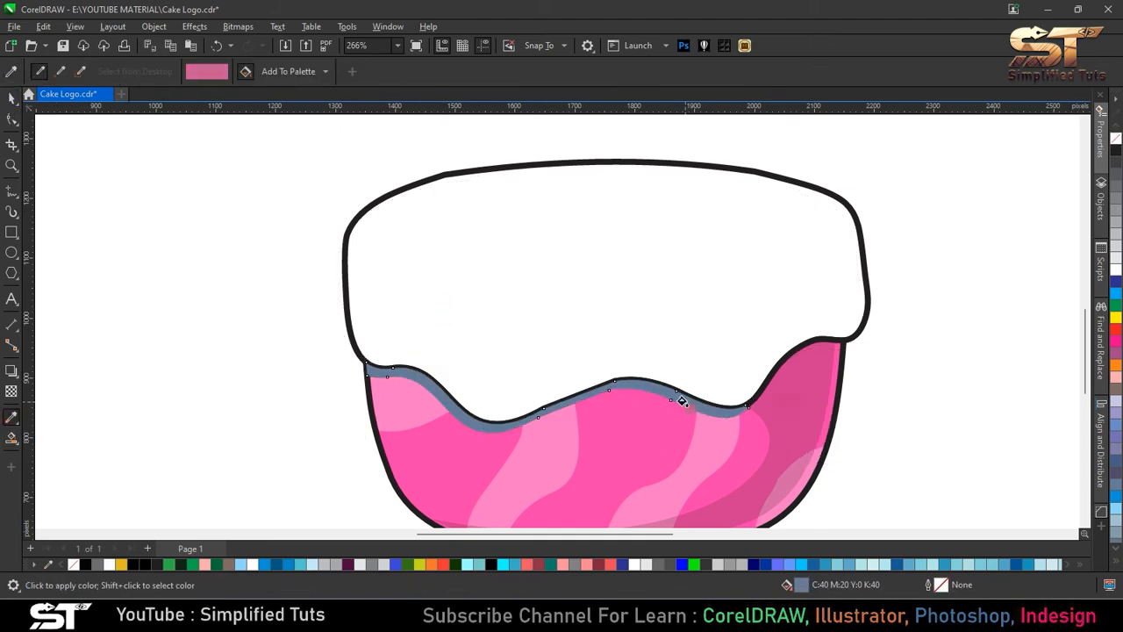
pyautogui.hotkey('ctrl', 'z')
pyautogui.click(11, 99)
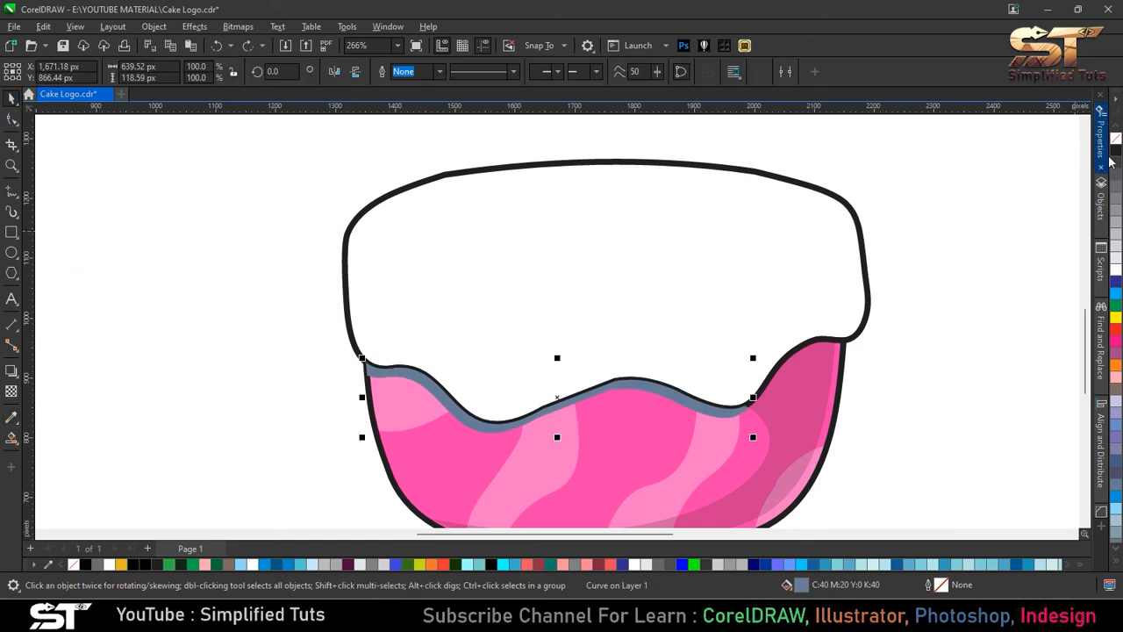
# Step: Fill the strip beneath the frosting with black and give it a uniform transparency of 70
pyautogui.click(1116, 150)
pyautogui.click(11, 391)
pyautogui.click(33, 71)
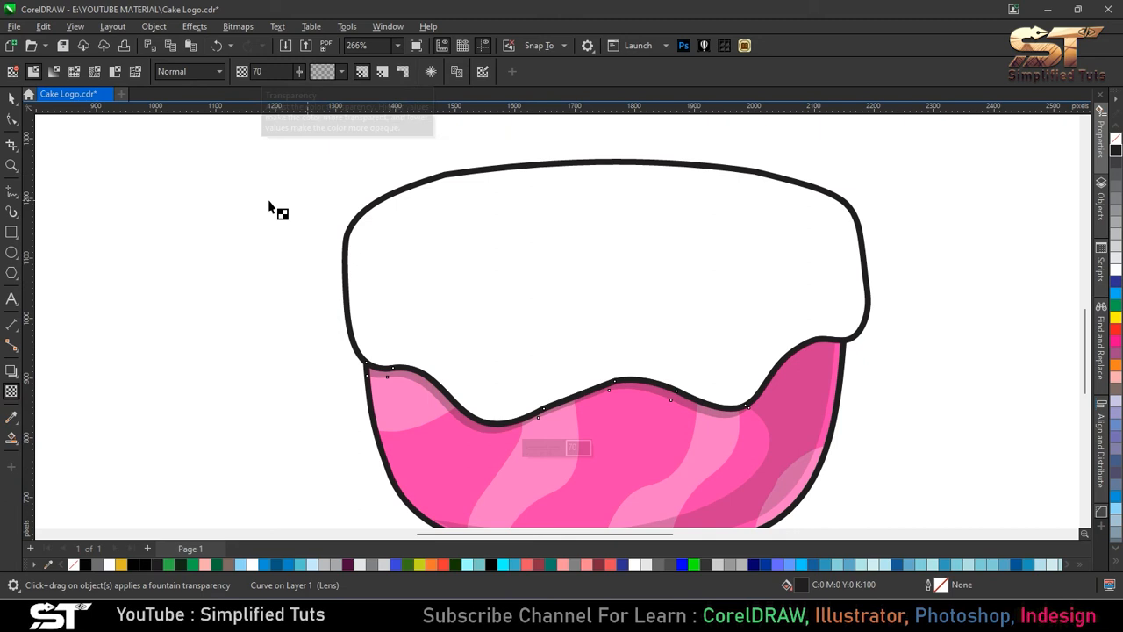
pyautogui.click(12, 99)
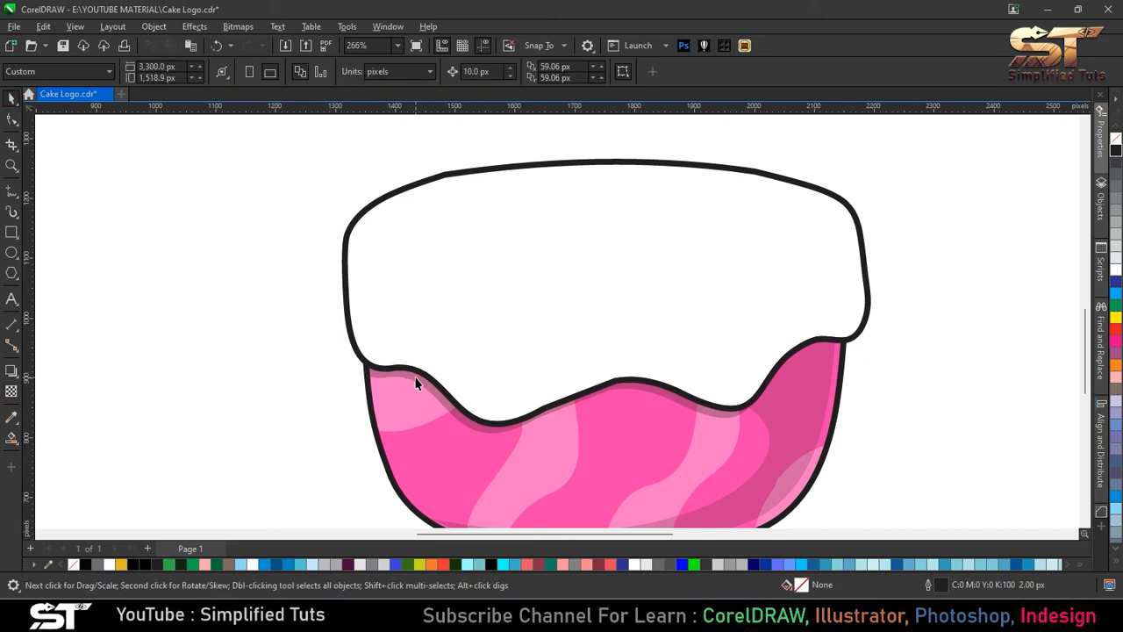
pyautogui.click(424, 386)
pyautogui.click(400, 402)
pyautogui.click(804, 429)
pyautogui.click(719, 467)
pyautogui.hotkey('ctrl', 'a')
pyautogui.press('F4')
pyautogui.press('Escape')
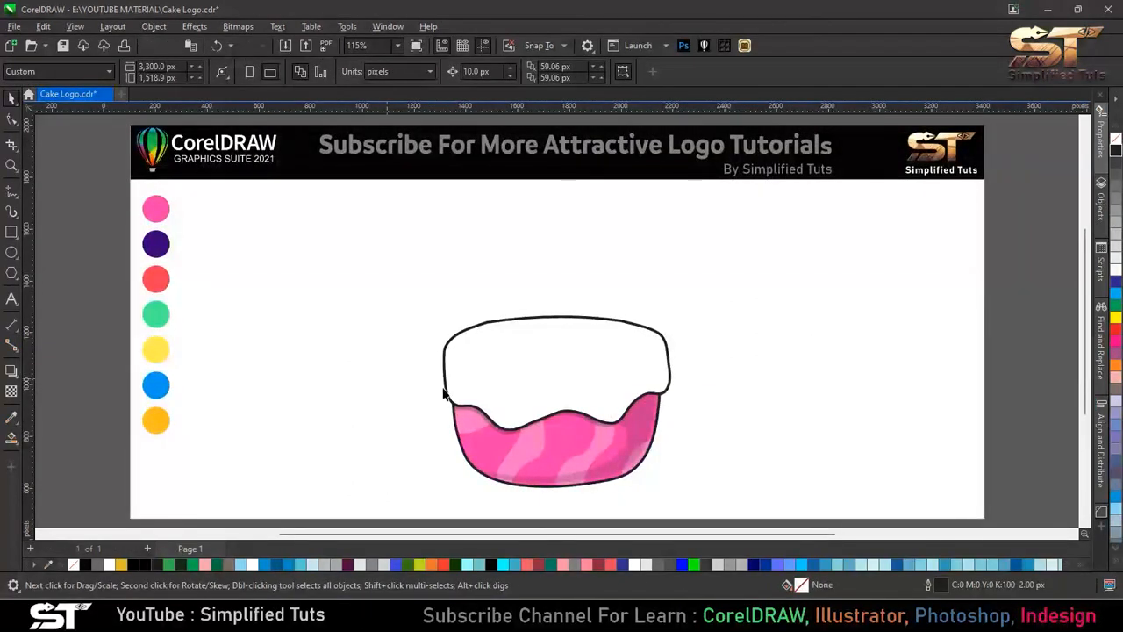
# Step: Draw a freehand straight line across the frosting from its upper-left area and bend it into a downward-bulging curve
pyautogui.click(11, 213)
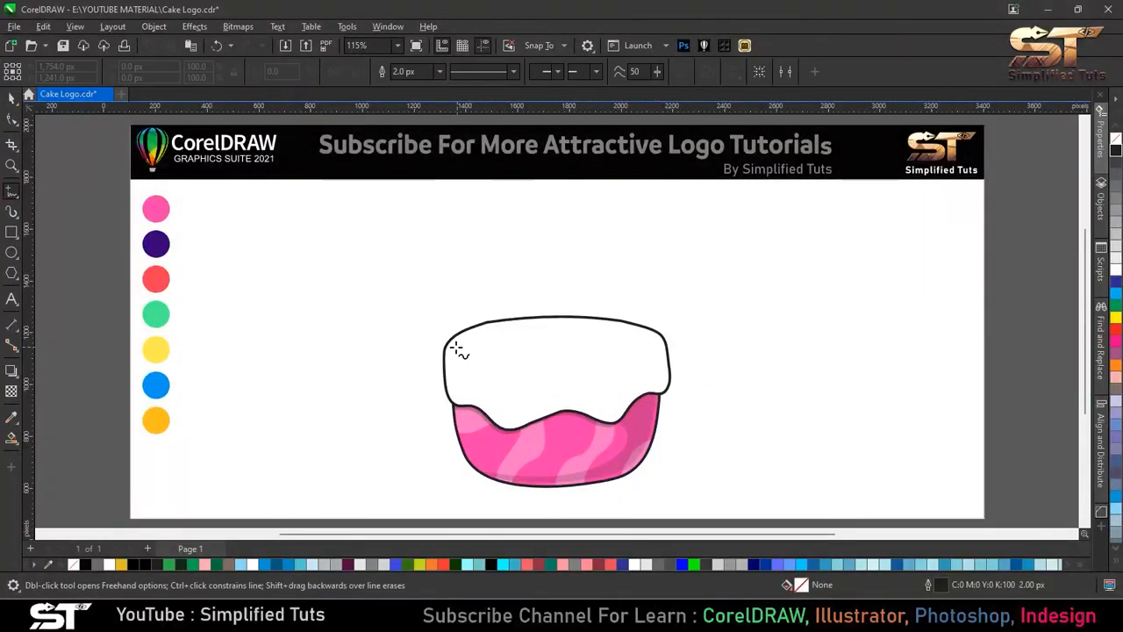
pyautogui.click(455, 347)
pyautogui.click(618, 375)
pyautogui.press('F10')
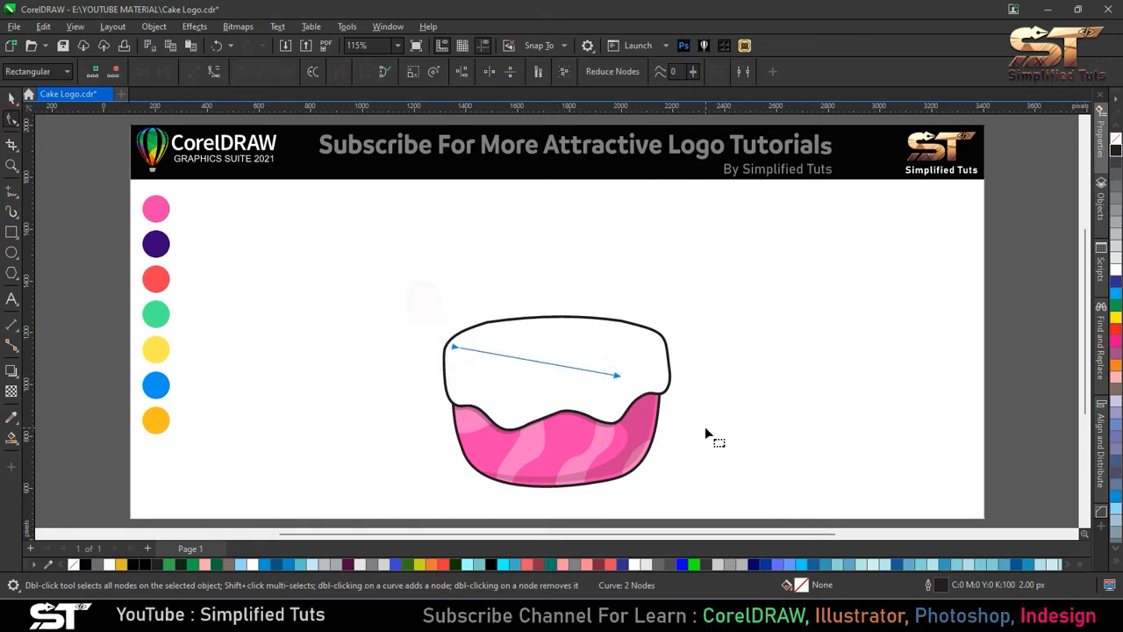
pyautogui.moveTo(519, 413); pyautogui.dragTo(522, 415)
pyautogui.moveTo(511, 358); pyautogui.dragTo(484, 405)
pyautogui.moveTo(573, 347); pyautogui.dragTo(617, 412)
pyautogui.moveTo(564, 368); pyautogui.dragTo(577, 391)
pyautogui.moveTo(484, 404); pyautogui.dragTo(455, 400)
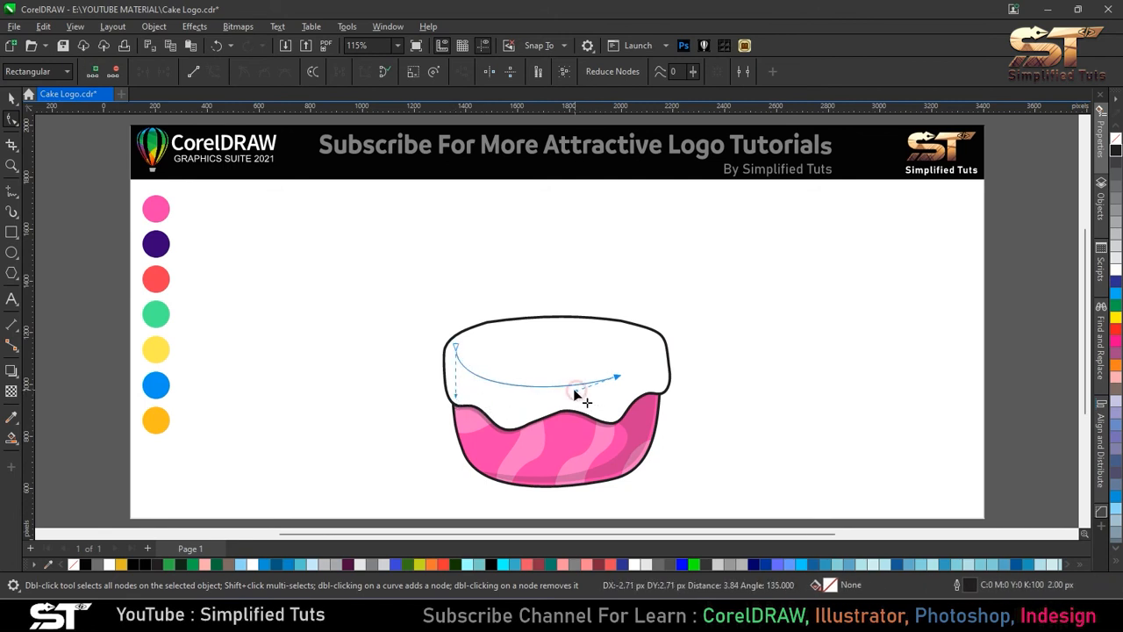
# Step: Swing the handle at the curve's upper-left end outward so that end bulges toward the frosting's edge
pyautogui.scroll(2, 445, 354)
pyautogui.scroll(3, 457, 338)
pyautogui.scroll(-2, 460, 328)
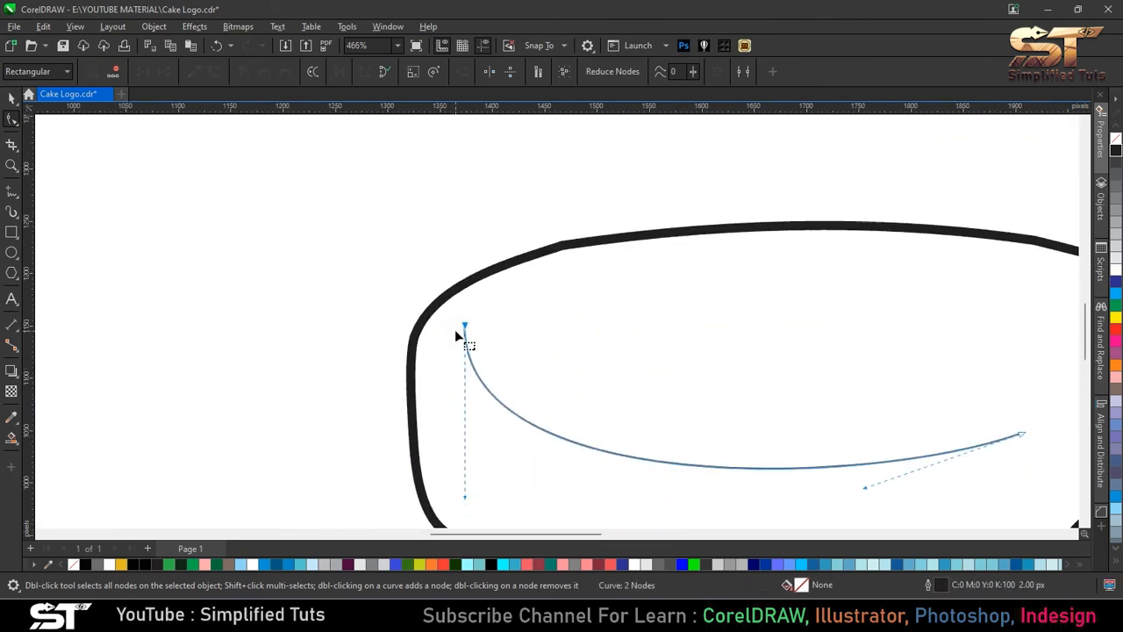
pyautogui.moveTo(462, 465); pyautogui.dragTo(403, 463)
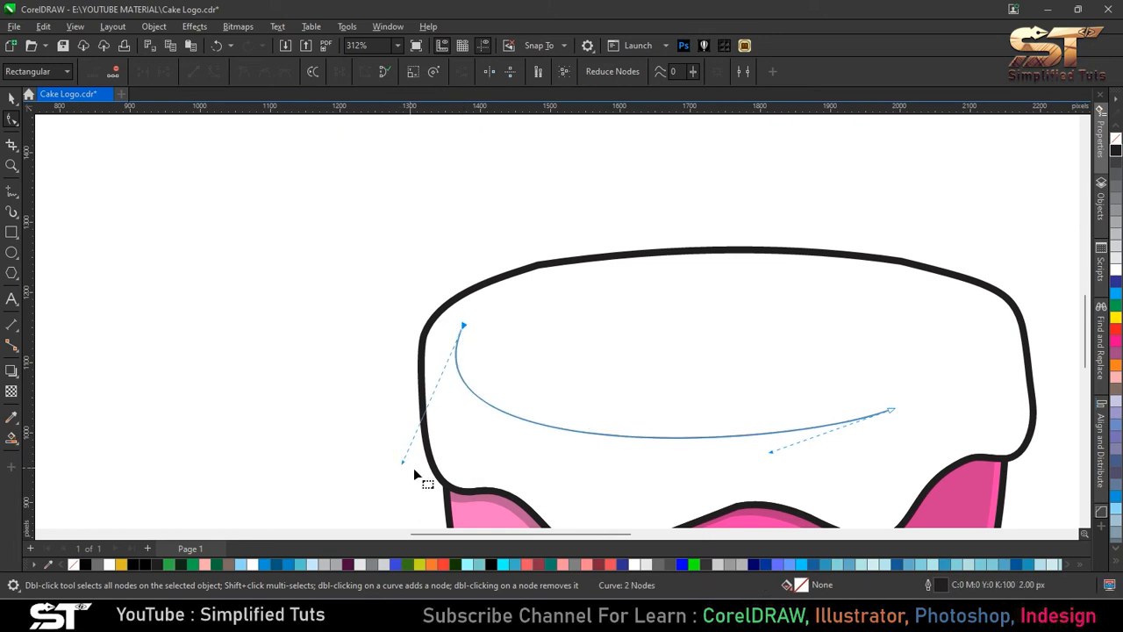
# Step: Apply a tapered artistic media preset stroke 12 px wide to the curve on the frosting
pyautogui.click(11, 99)
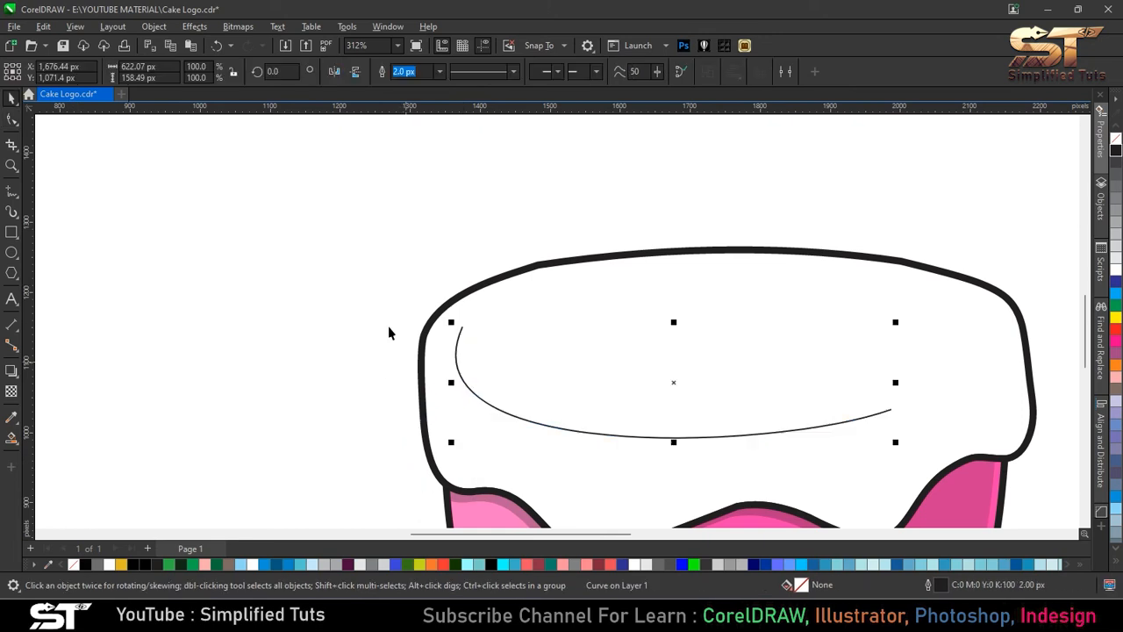
pyautogui.click(12, 213)
pyautogui.write('12')
pyautogui.press('Return')
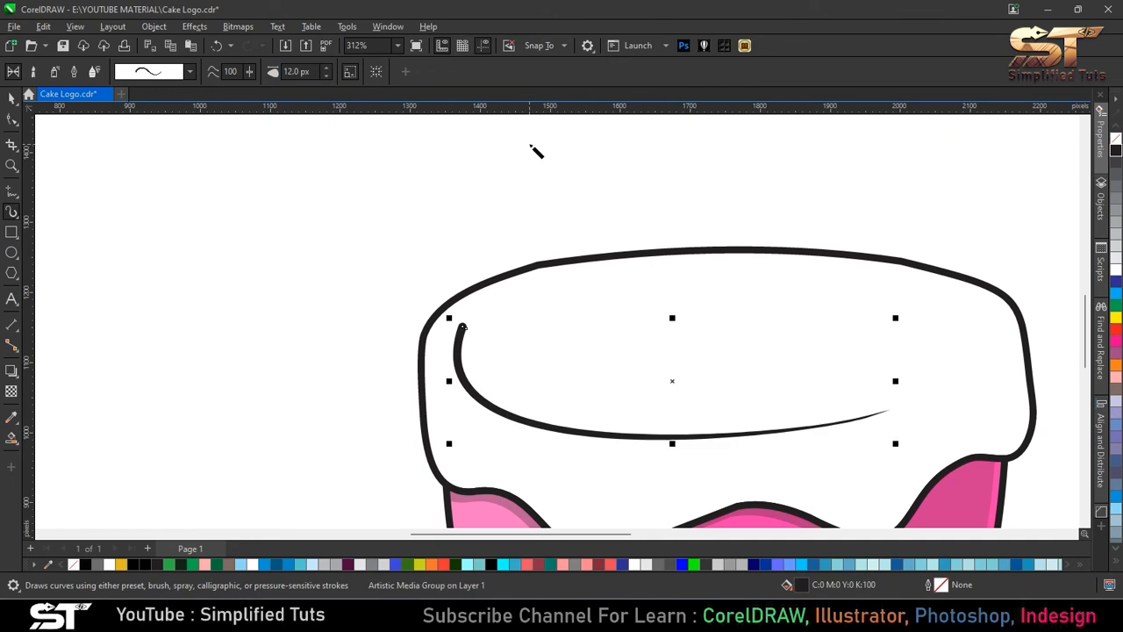
# Step: Break the artistic media stroke apart and delete its control curve
pyautogui.click(10, 100)
pyautogui.click(475, 343)
pyautogui.click(453, 339)
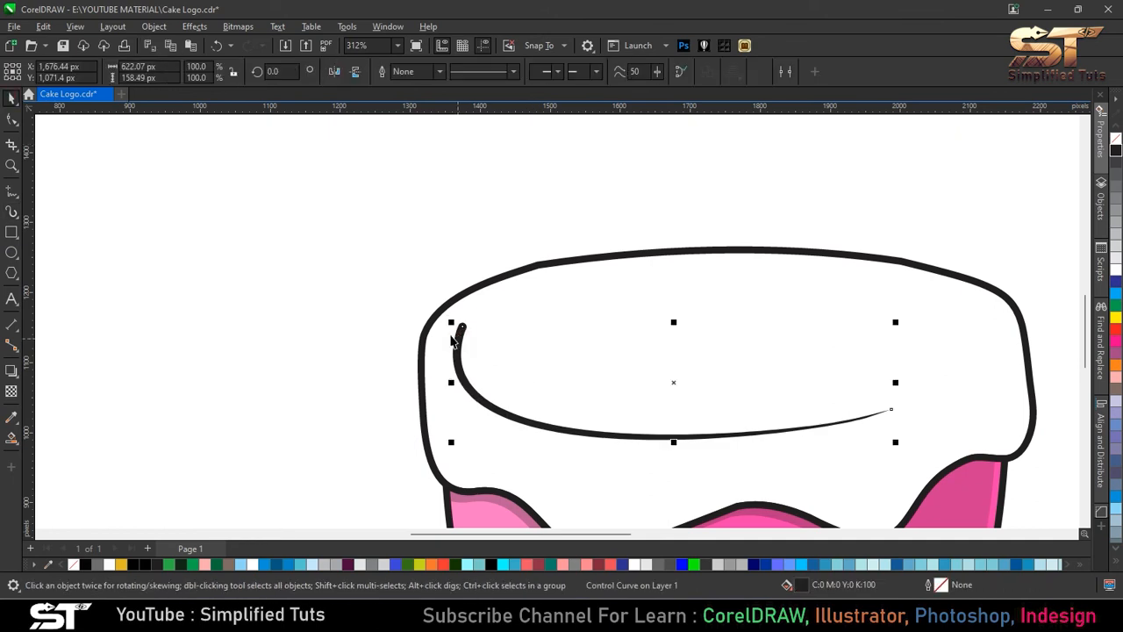
pyautogui.click(155, 28)
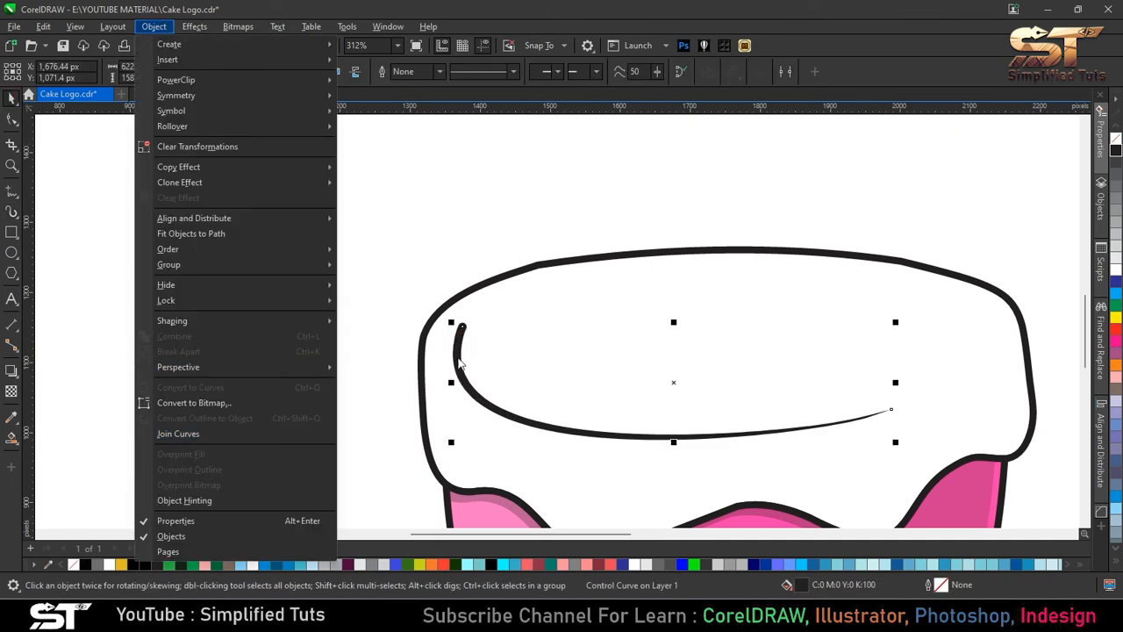
pyautogui.click(205, 434)
pyautogui.hotkey('ctrl', 'k')
pyautogui.click(448, 309)
pyautogui.moveTo(460, 346); pyautogui.dragTo(479, 356)
pyautogui.press('Delete')
# Step: Draw a straight-segment shadow outline from the frosting's top edge around the stroke's end, along the wavy lower edge and up the right side
pyautogui.scroll(-5, 527, 361)
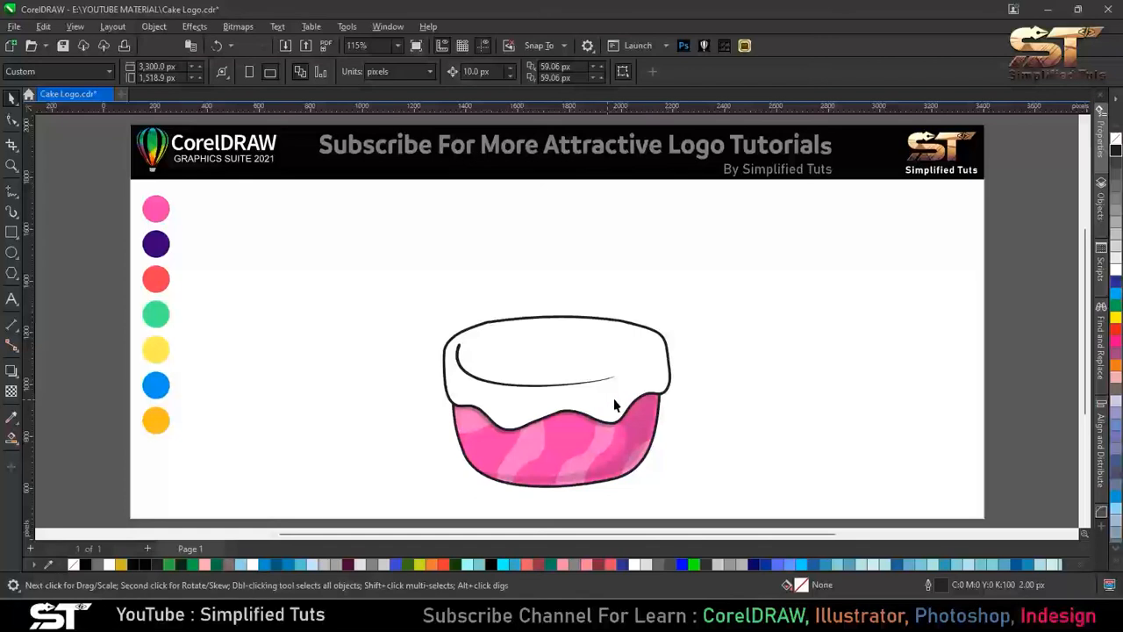
pyautogui.click(16, 190)
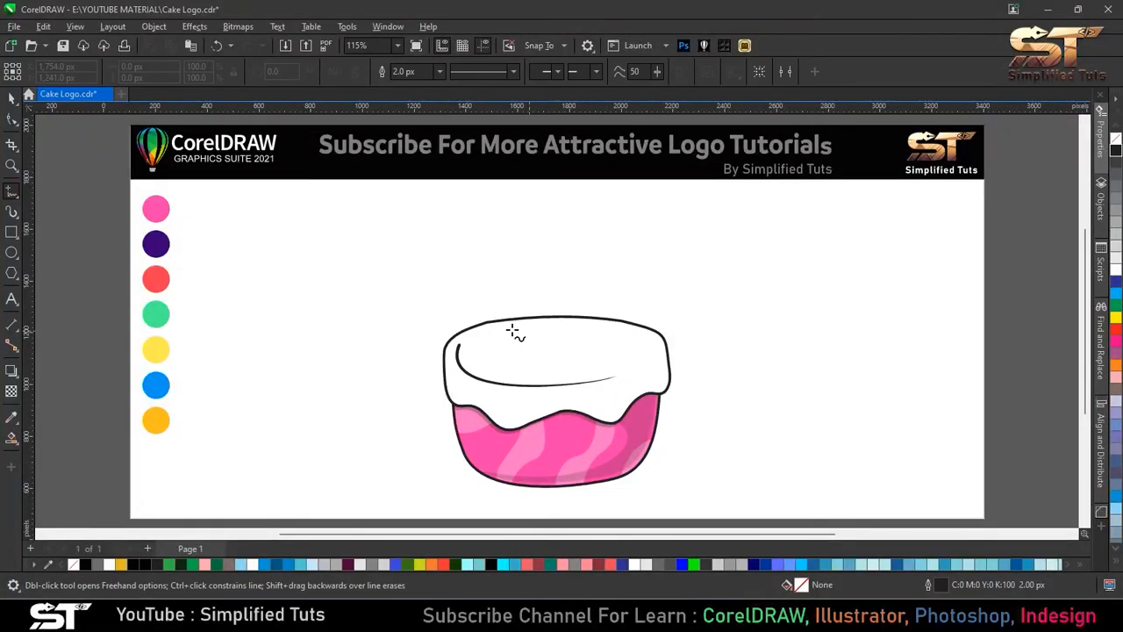
pyautogui.click(489, 314)
pyautogui.doubleClick(596, 359)
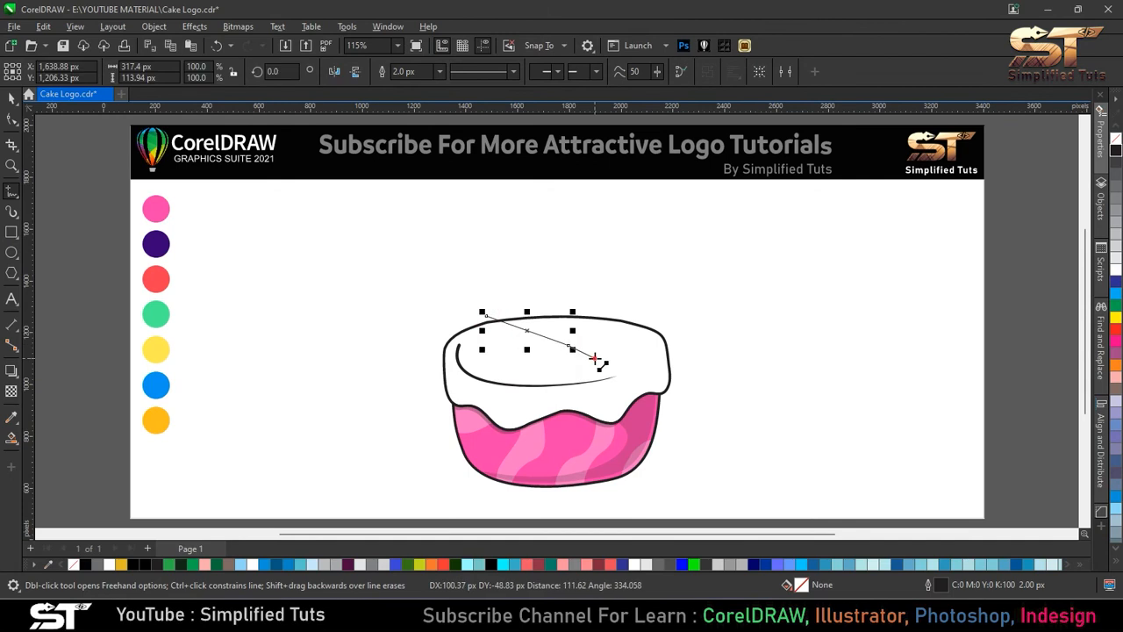
pyautogui.click(591, 379)
pyautogui.doubleClick(556, 388)
pyautogui.doubleClick(531, 407)
pyautogui.doubleClick(497, 414)
pyautogui.doubleClick(474, 397)
pyautogui.doubleClick(462, 400)
pyautogui.doubleClick(485, 413)
pyautogui.doubleClick(518, 419)
pyautogui.doubleClick(559, 409)
pyautogui.doubleClick(595, 418)
pyautogui.doubleClick(635, 397)
pyautogui.doubleClick(667, 377)
pyautogui.doubleClick(654, 324)
# Step: Curve the shadow outline's right end to follow the frosting's right side and rounded lower-right corner
pyautogui.press('F10')
pyautogui.moveTo(330, 244); pyautogui.dragTo(664, 425)
pyautogui.click(687, 387)
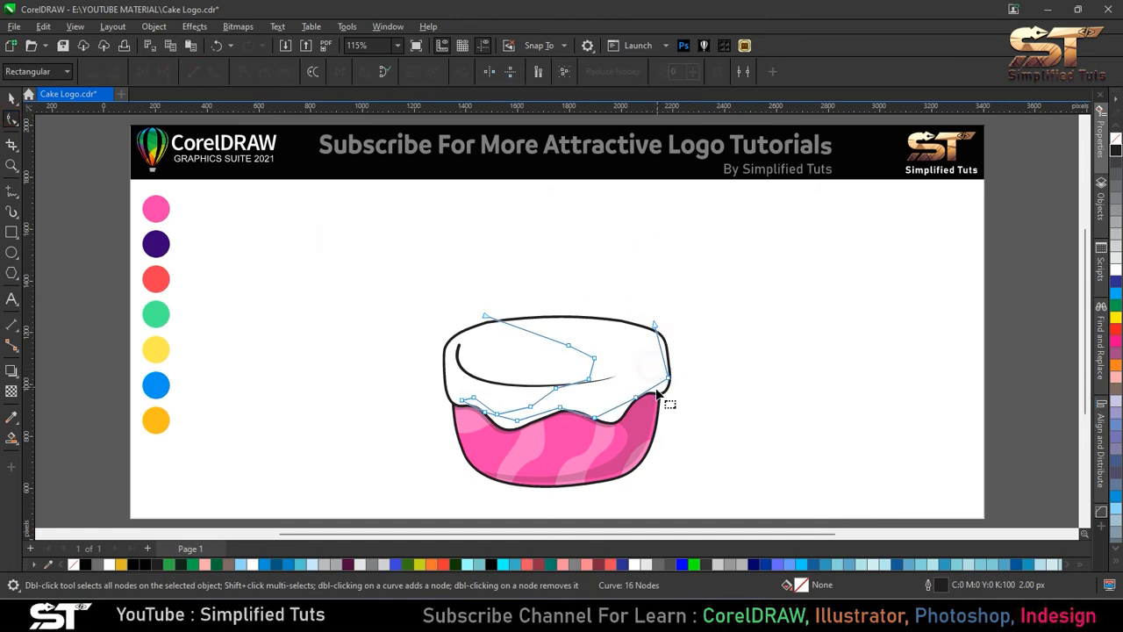
pyautogui.scroll(3, 657, 391)
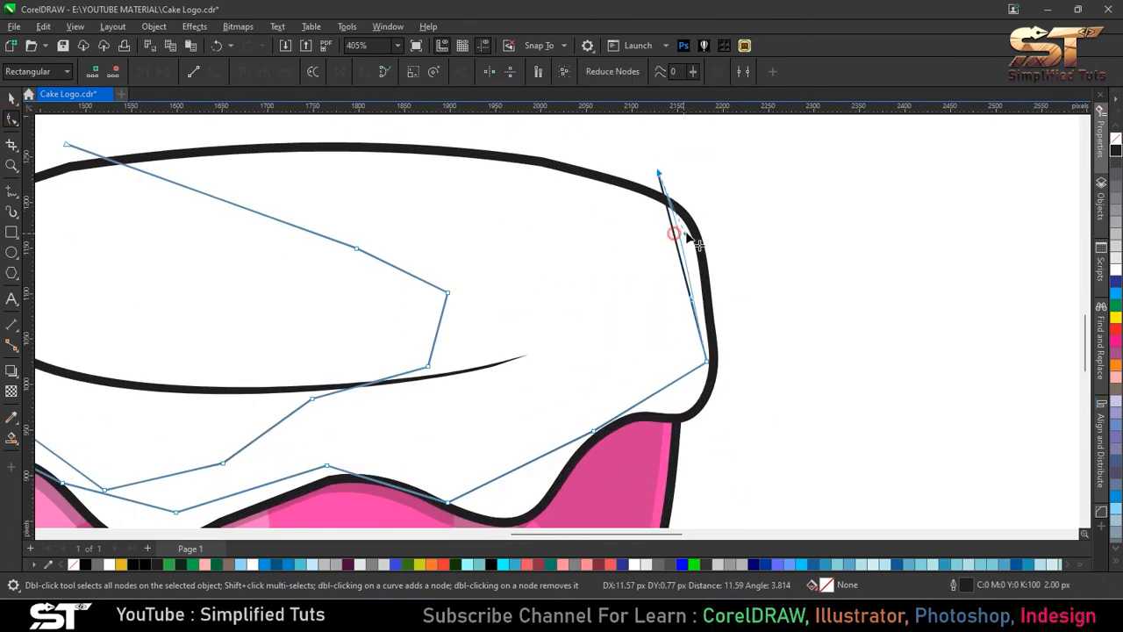
pyautogui.doubleClick(660, 389)
pyautogui.doubleClick(708, 362)
pyautogui.click(677, 224)
pyautogui.moveTo(719, 368); pyautogui.dragTo(727, 410)
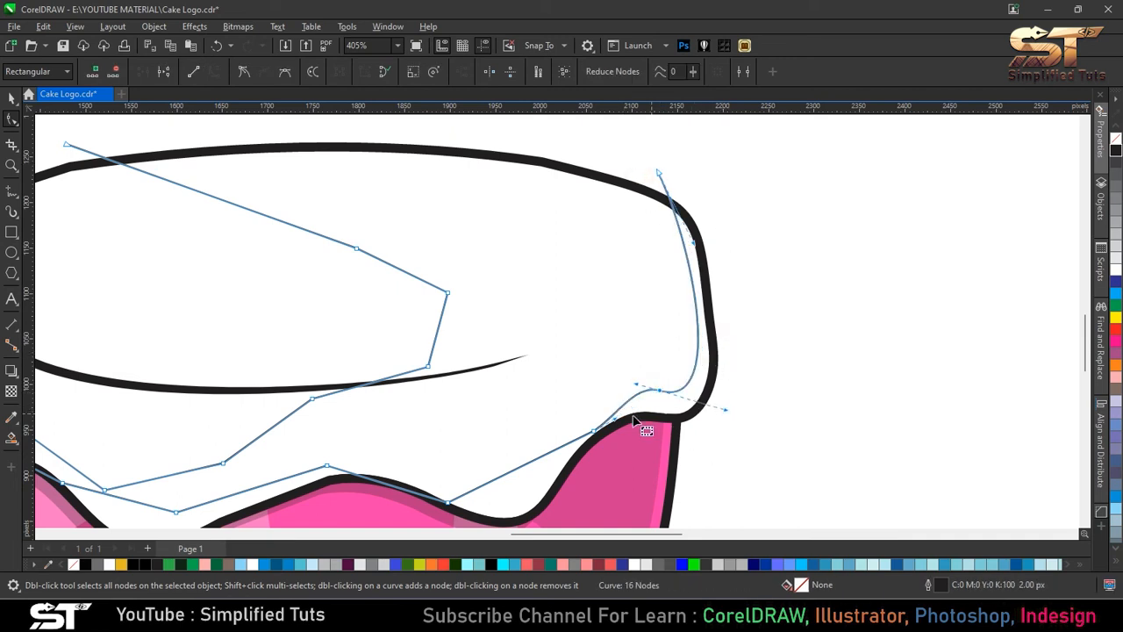
# Step: Bend the shadow outline along the slope of the rightmost frosting drip, repositioning its nodes on the curve
pyautogui.scroll(-2, 637, 423)
pyautogui.scroll(2, 590, 430)
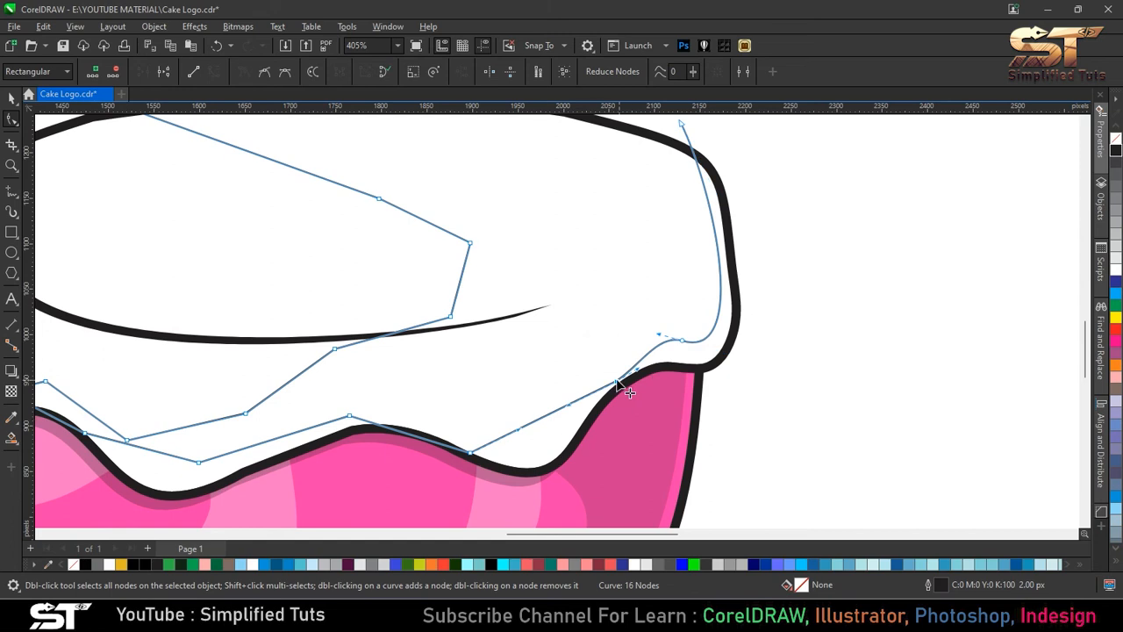
pyautogui.moveTo(618, 383); pyautogui.dragTo(643, 384)
pyautogui.moveTo(537, 430); pyautogui.dragTo(576, 401)
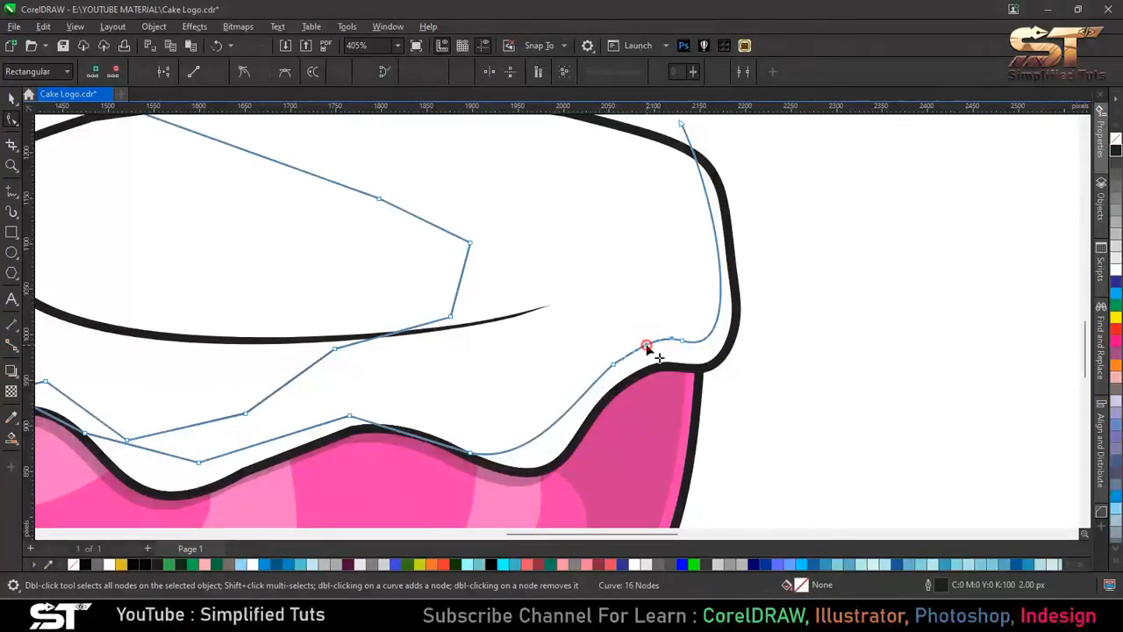
pyautogui.click(575, 398)
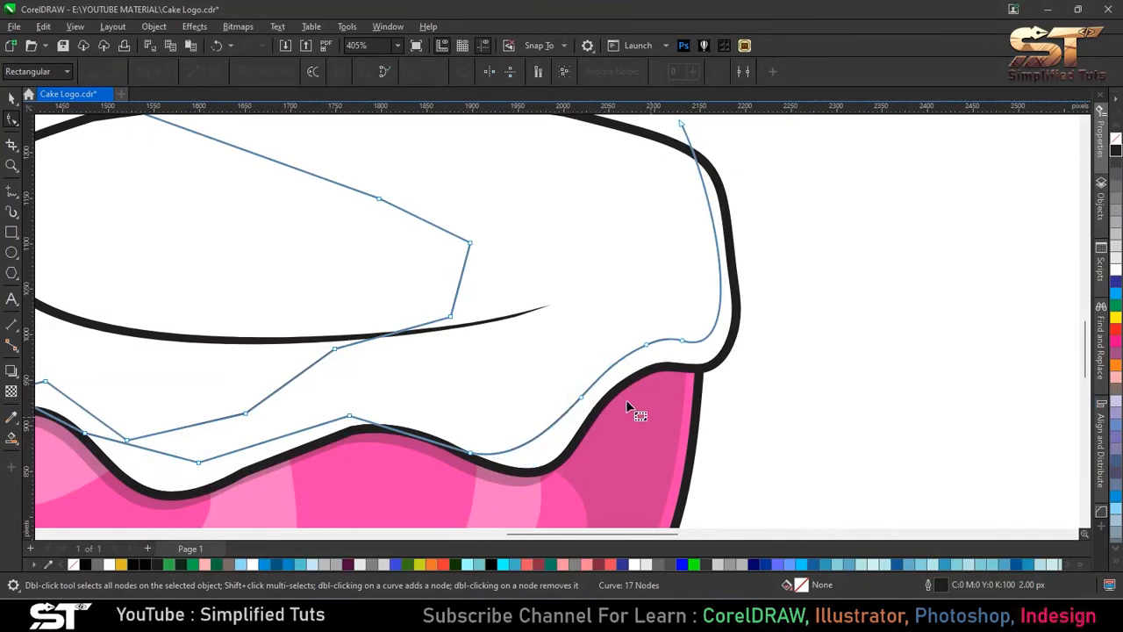
# Step: Shape the shadow outline over the middle crest and under the right drip, adding nodes where needed
pyautogui.scroll(1, 626, 399)
pyautogui.moveTo(439, 418); pyautogui.dragTo(448, 398)
pyautogui.doubleClick(592, 428)
pyautogui.doubleClick(519, 442)
pyautogui.scroll(-2, 682, 496)
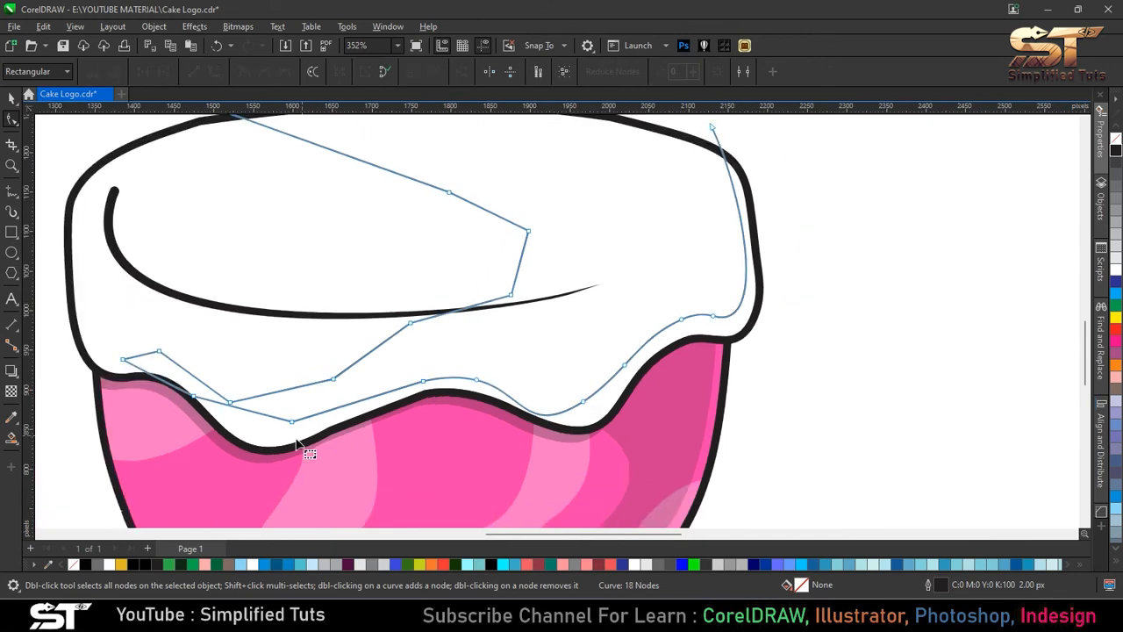
# Step: Curve the lower shadow outline around the left frosting drip up to its pointed left tip
pyautogui.scroll(2, 301, 446)
pyautogui.moveTo(251, 406); pyautogui.dragTo(247, 429)
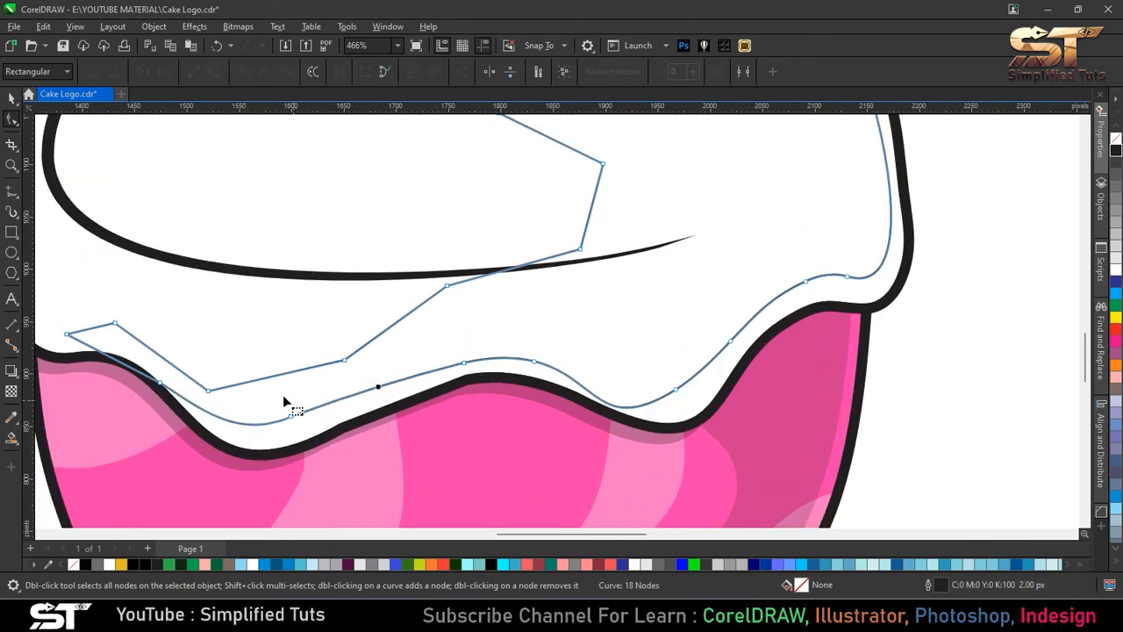
pyautogui.scroll(-2, 439, 407)
pyautogui.scroll(2, 439, 406)
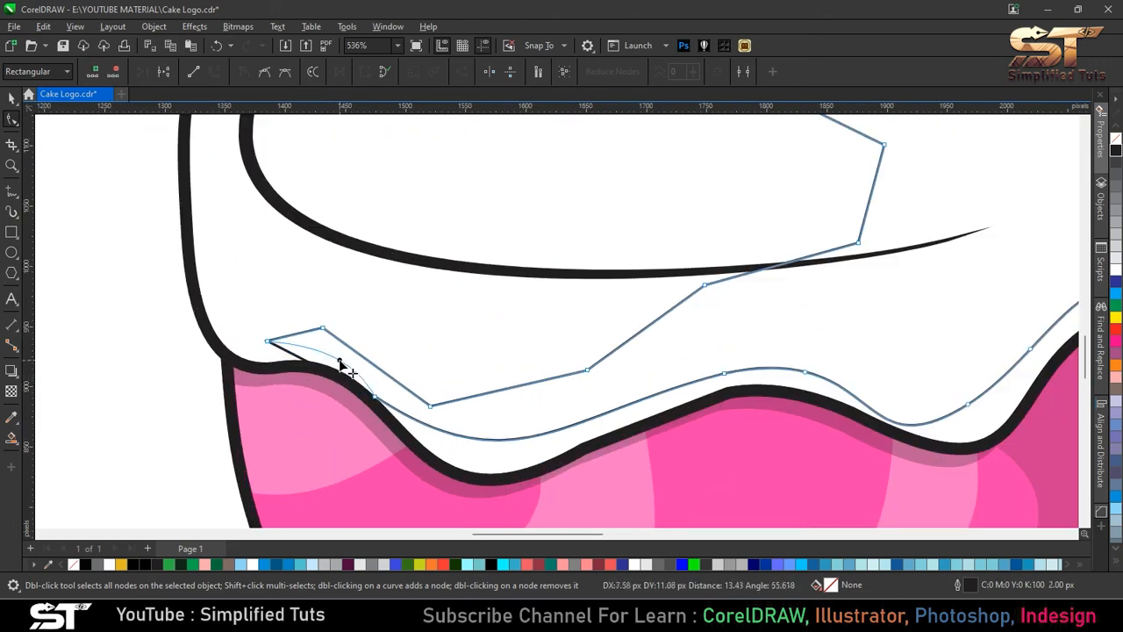
pyautogui.moveTo(425, 424); pyautogui.dragTo(424, 424)
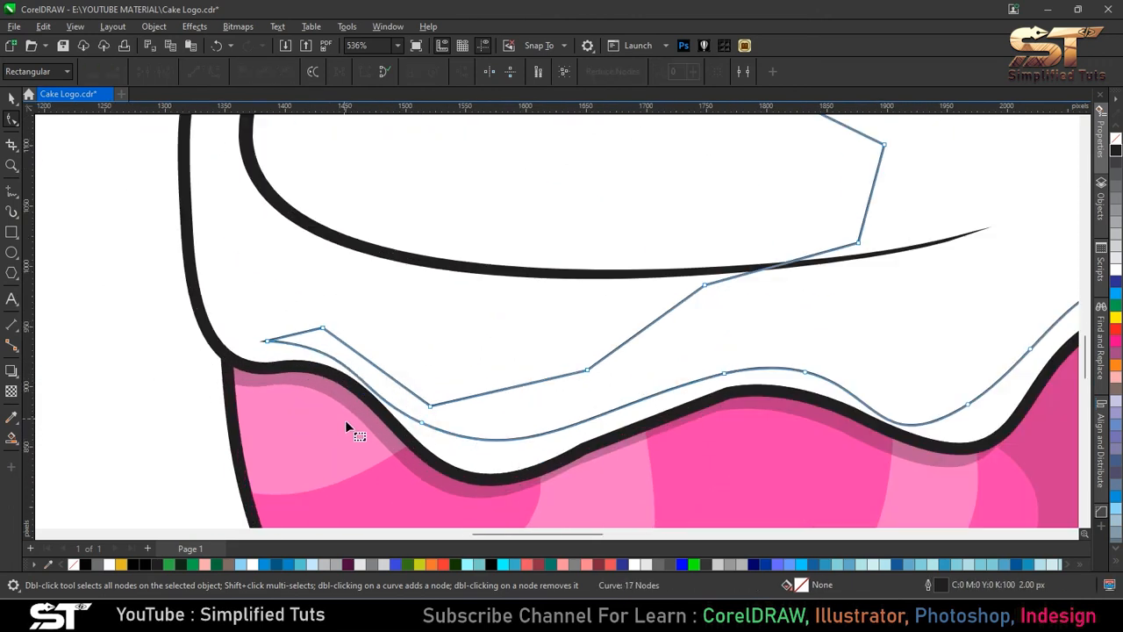
# Step: Round the upper edge of the shadow's left tip and remove the corner node there
pyautogui.moveTo(297, 333); pyautogui.dragTo(294, 329)
pyautogui.moveTo(381, 369); pyautogui.dragTo(383, 361)
pyautogui.moveTo(302, 290); pyautogui.dragTo(353, 360)
pyautogui.press('Delete')
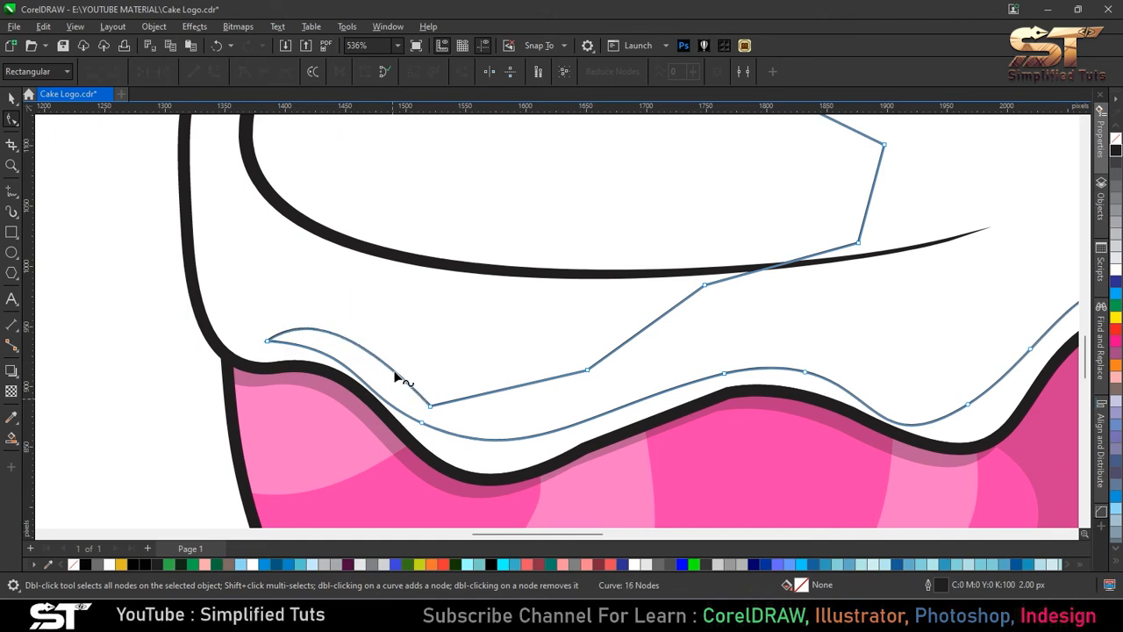
pyautogui.moveTo(327, 303); pyautogui.dragTo(324, 313)
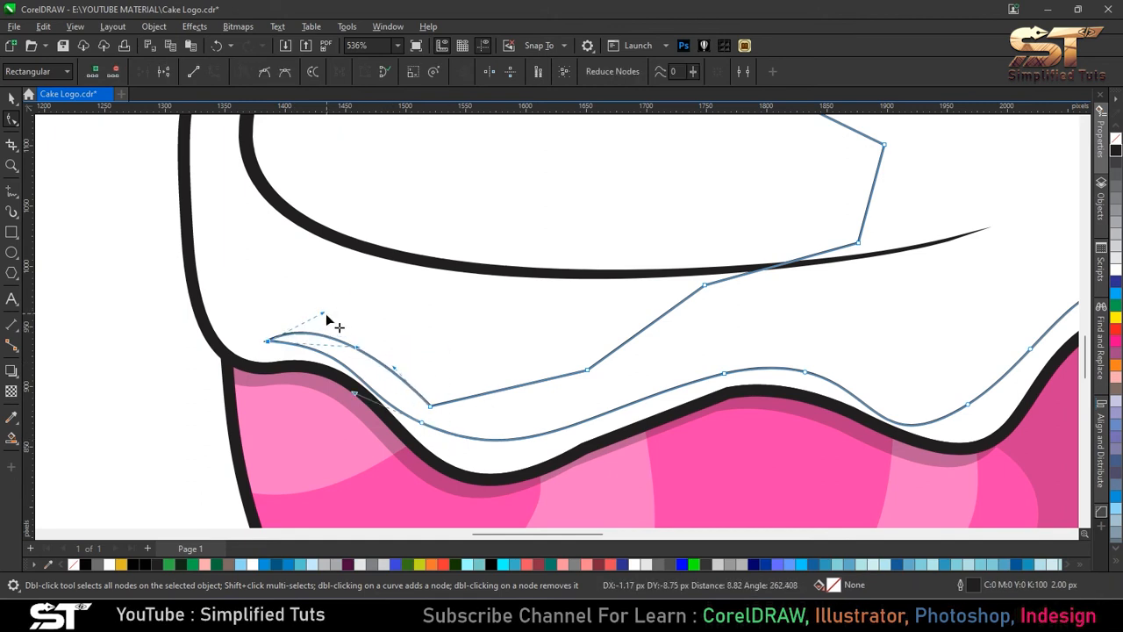
# Step: Add nodes around the dip beside the shadow's left tip, delete the sharp corner node and smooth the bend
pyautogui.doubleClick(378, 361)
pyautogui.doubleClick(534, 382)
pyautogui.moveTo(405, 360); pyautogui.dragTo(489, 422)
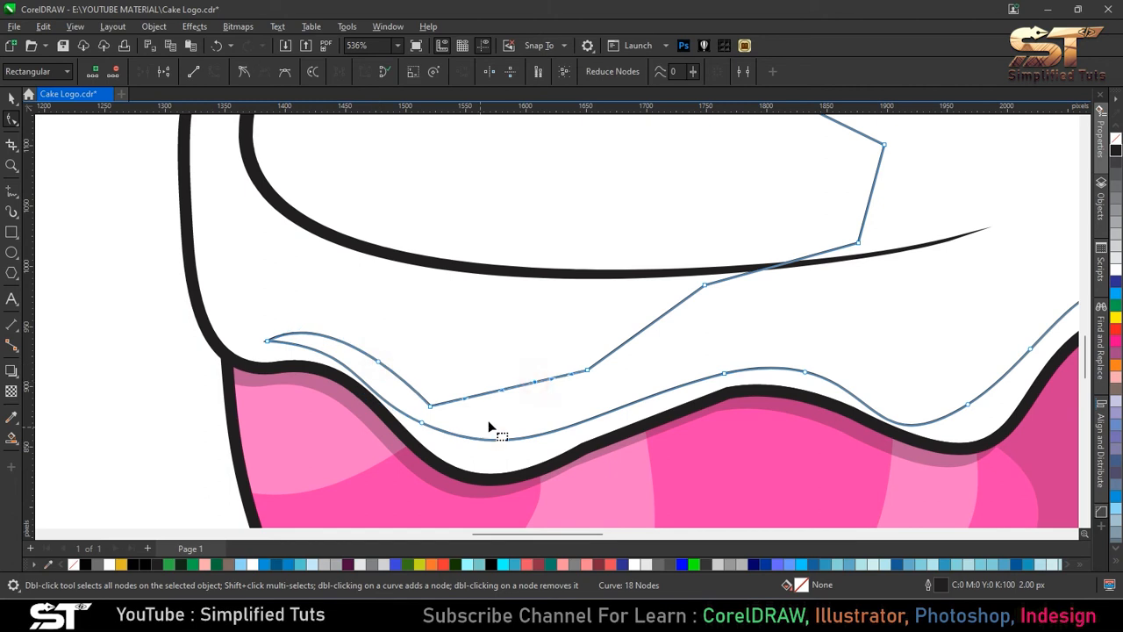
pyautogui.press('Delete')
pyautogui.doubleClick(421, 415)
pyautogui.moveTo(447, 415); pyautogui.dragTo(352, 340)
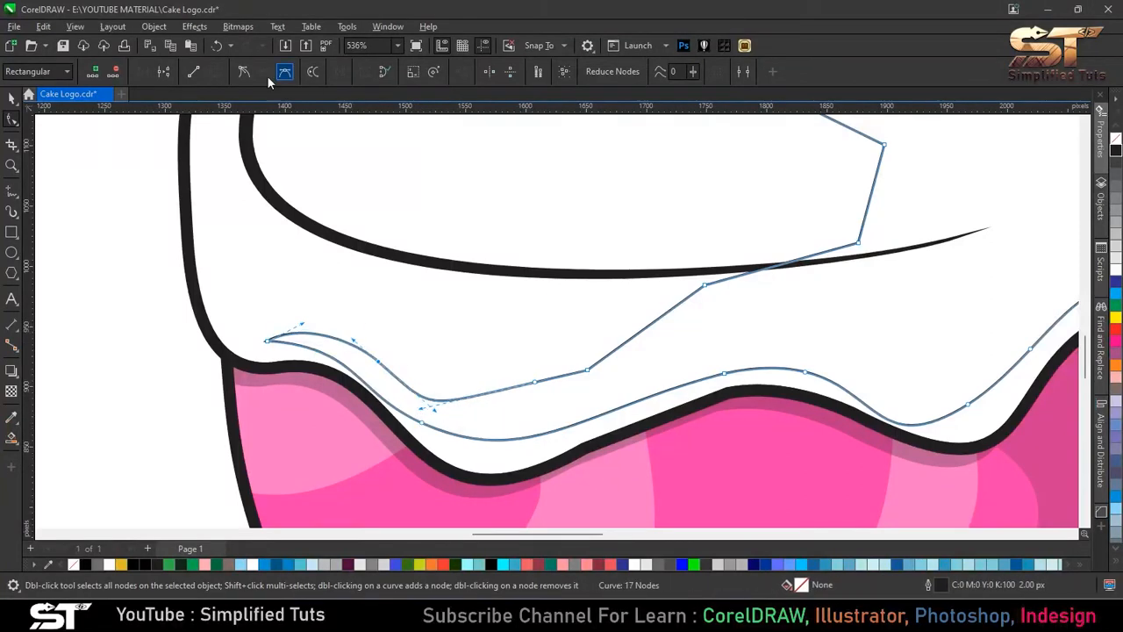
pyautogui.moveTo(433, 412); pyautogui.dragTo(421, 420)
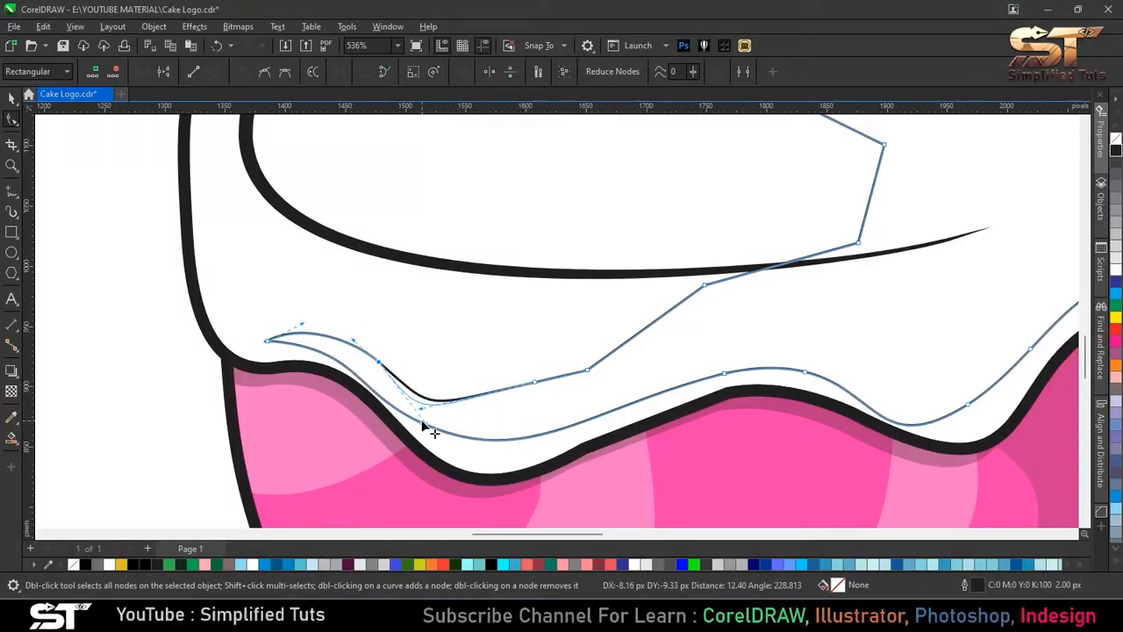
# Step: Smooth the shadow's upper edge from the left dip toward the brush stroke, replacing the corner node with a flowing curve
pyautogui.moveTo(544, 379); pyautogui.dragTo(545, 393)
pyautogui.hotkey('ctrl', 'z')
pyautogui.moveTo(649, 326); pyautogui.dragTo(641, 321)
pyautogui.doubleClick(505, 390)
pyautogui.moveTo(554, 344); pyautogui.dragTo(608, 404)
pyautogui.press('Delete')
pyautogui.scroll(-2, 515, 431)
# Step: Round the shadow outline's bulge around the brush stroke's tapered end and smooth it up to the frosting's top edge
pyautogui.moveTo(704, 336); pyautogui.dragTo(731, 301)
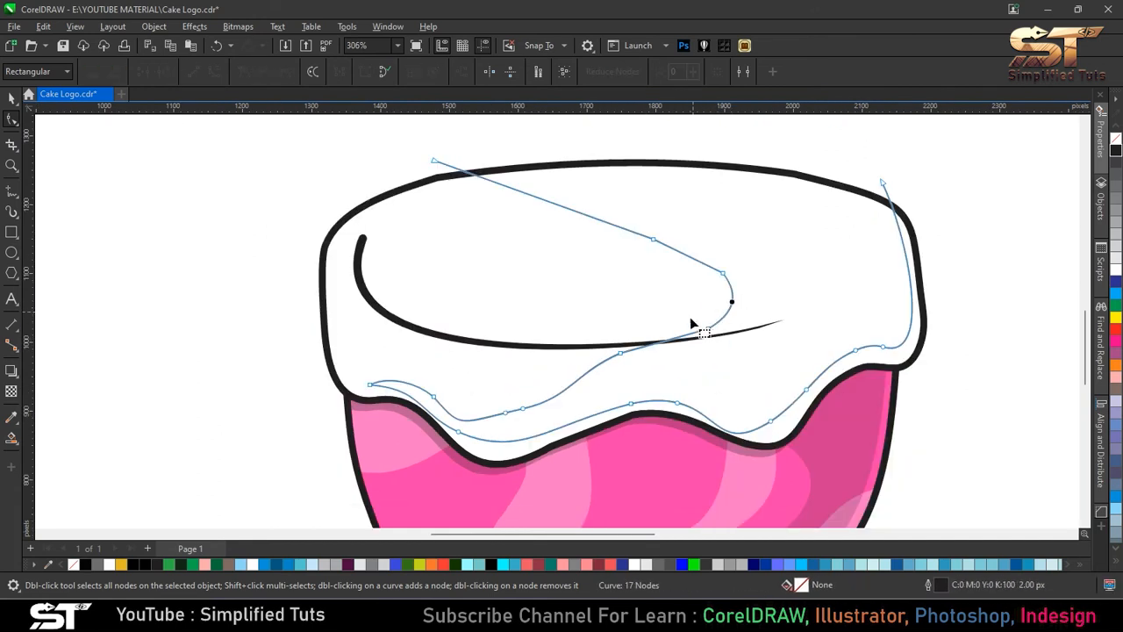
pyautogui.moveTo(694, 260); pyautogui.dragTo(713, 291)
pyautogui.doubleClick(704, 257)
pyautogui.press('Delete')
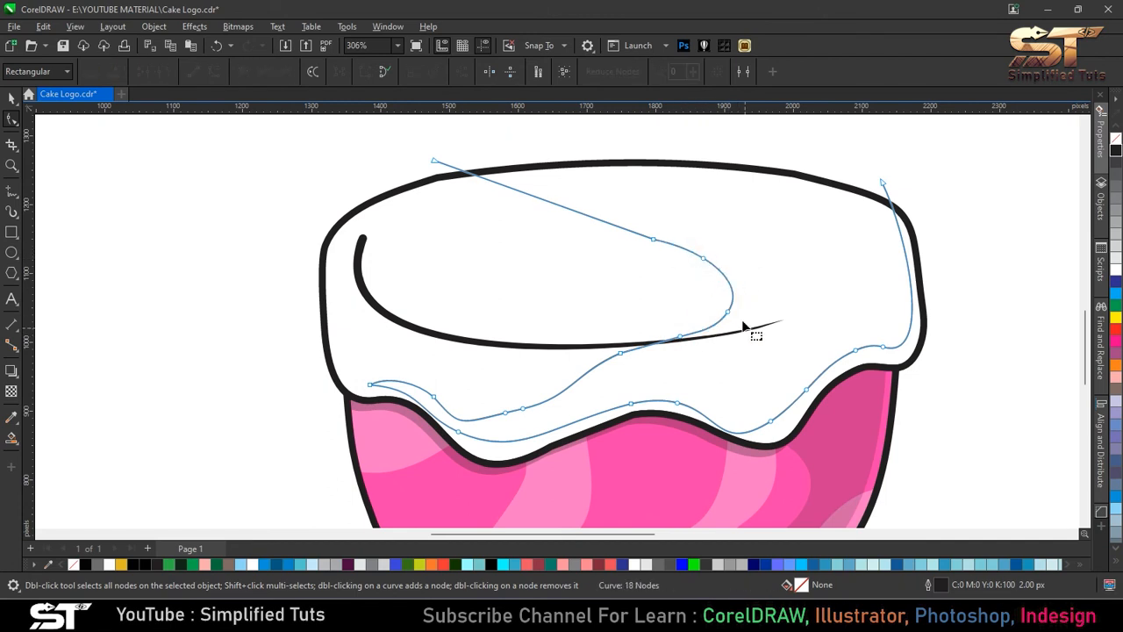
pyautogui.moveTo(634, 207); pyautogui.dragTo(680, 305)
pyautogui.press('Delete')
pyautogui.moveTo(601, 216); pyautogui.dragTo(600, 210)
# Step: Smart-fill the area of the frosting enclosed by the shadow outline
pyautogui.doubleClick(11, 99)
pyautogui.hotkey('shift', 'F4')
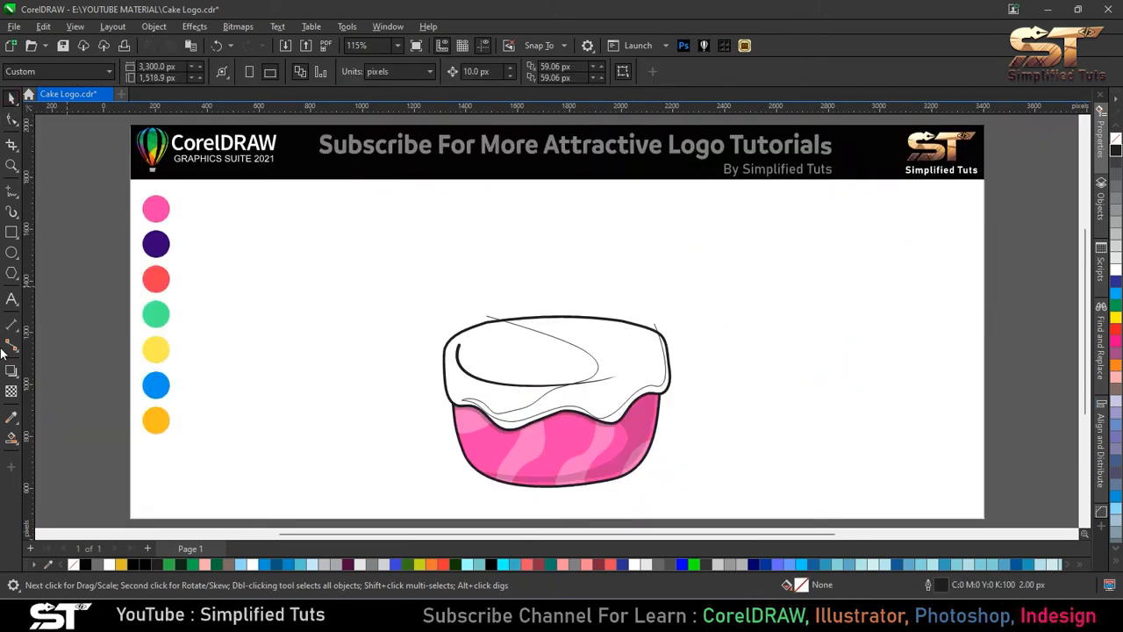
pyautogui.click(13, 441)
pyautogui.click(619, 362)
# Step: Select the filled shadow shape and delete surplus nodes where the brush stroke's tip cuts into it
pyautogui.click(12, 99)
pyautogui.press('Escape')
pyautogui.click(588, 392)
pyautogui.scroll(5, 558, 393)
pyautogui.press('F10')
pyautogui.press('Delete')
pyautogui.moveTo(884, 396); pyautogui.dragTo(769, 335)
pyautogui.press('Delete')
# Step: Close the remaining narrow notch in the filled shadow by pulling in its tip node and removing the leftover bump
pyautogui.scroll(5, 666, 390)
pyautogui.scroll(-3, 585, 364)
pyautogui.scroll(2, 586, 369)
pyautogui.scroll(-2, 526, 367)
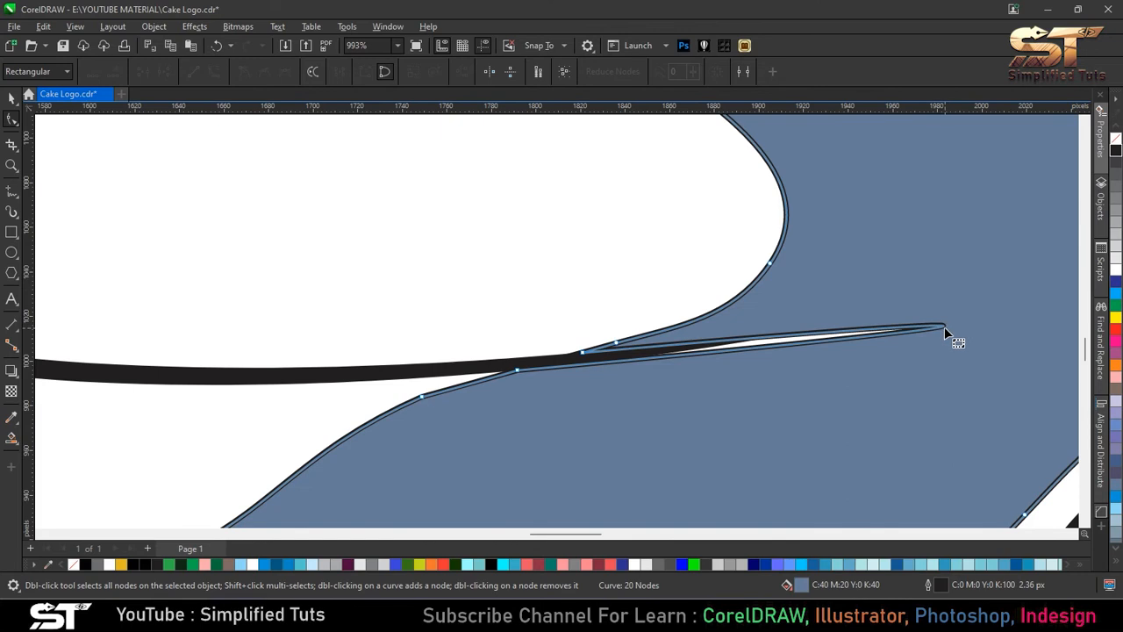
pyautogui.moveTo(943, 327); pyautogui.dragTo(557, 361)
pyautogui.scroll(3, 545, 370)
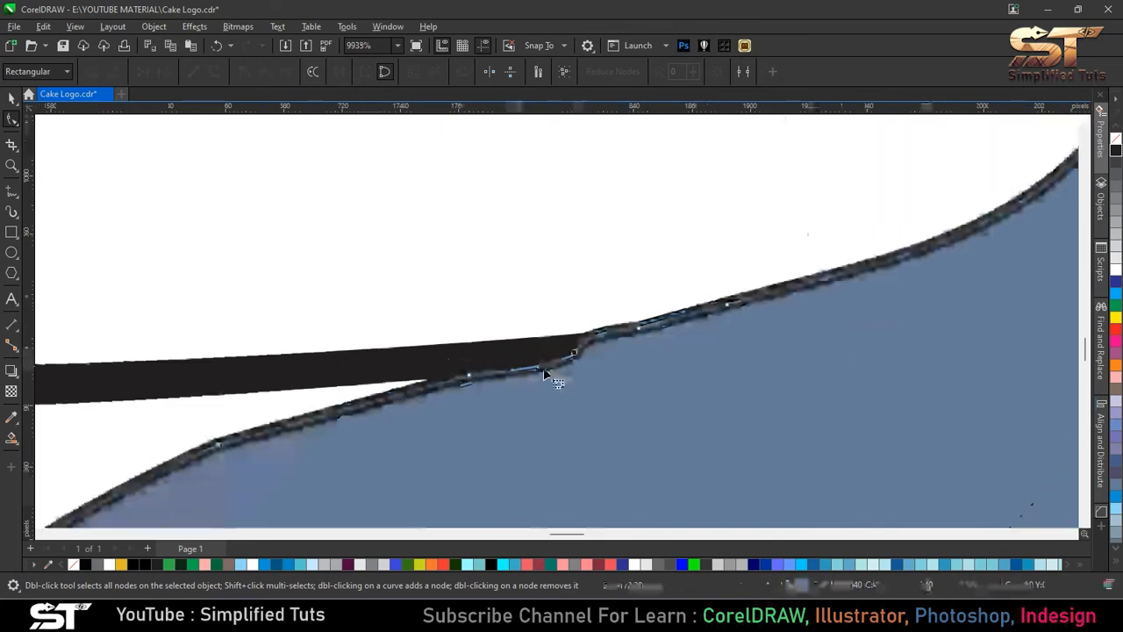
pyautogui.scroll(-6, 461, 370)
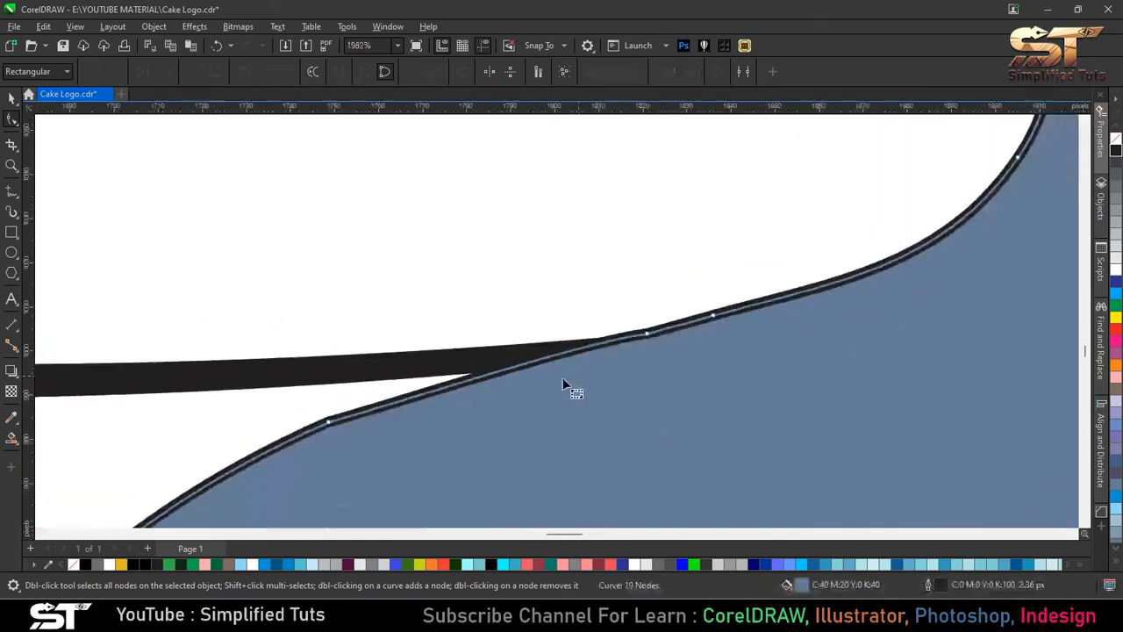
pyautogui.scroll(-2, 509, 347)
pyautogui.press('space')
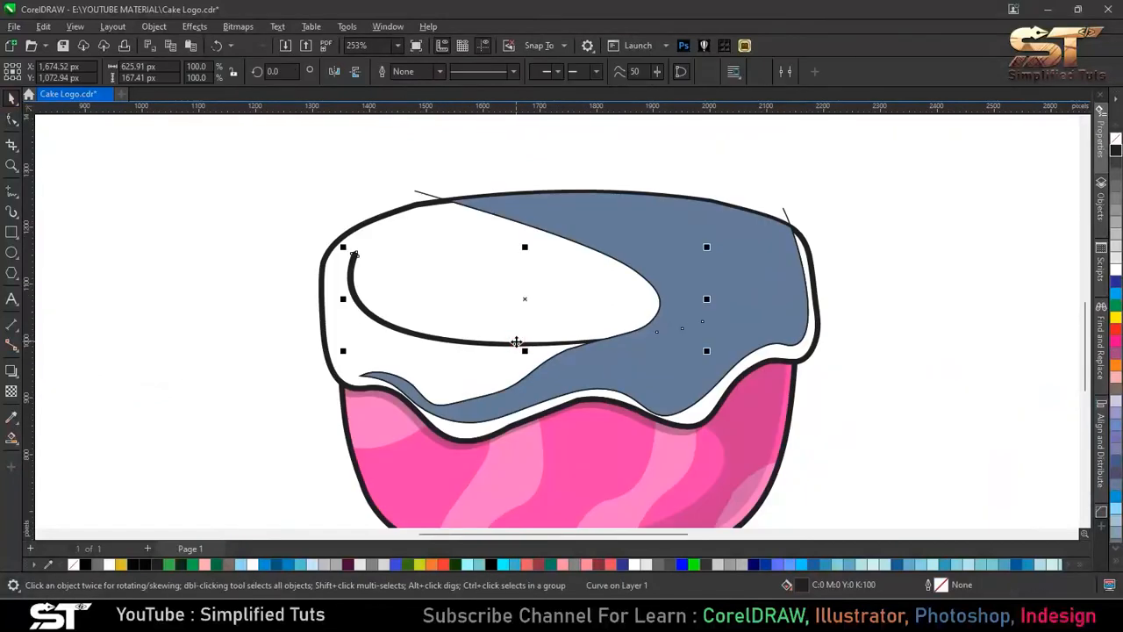
# Step: Fill the frosting's shadow shape with the dark purple sample swatch colour
pyautogui.scroll(-2, 598, 356)
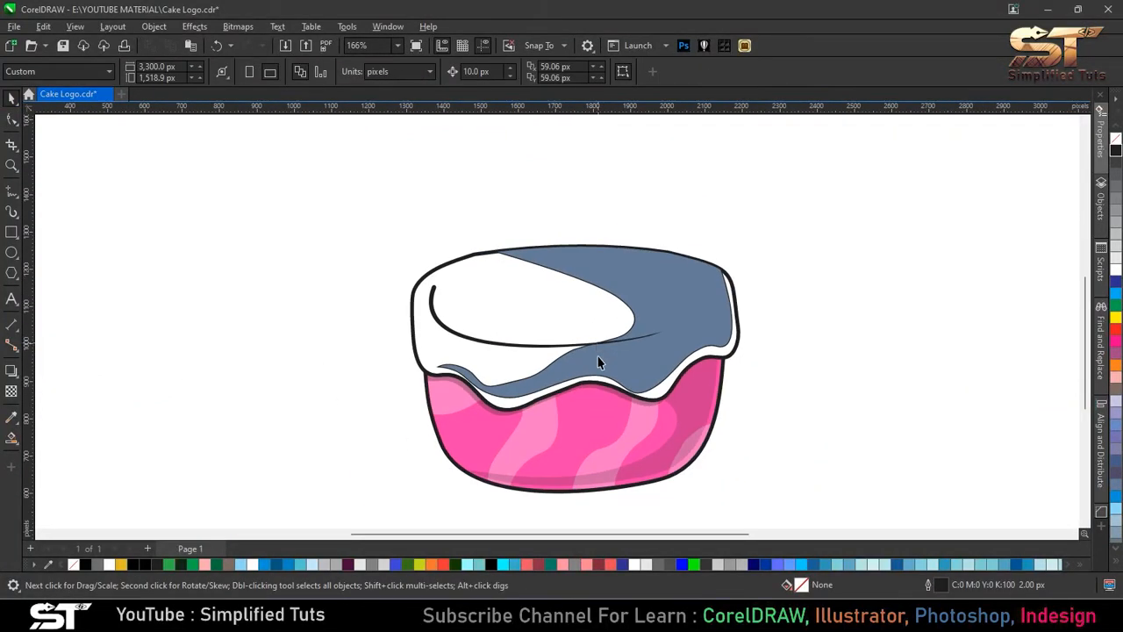
pyautogui.click(597, 356)
pyautogui.click(11, 417)
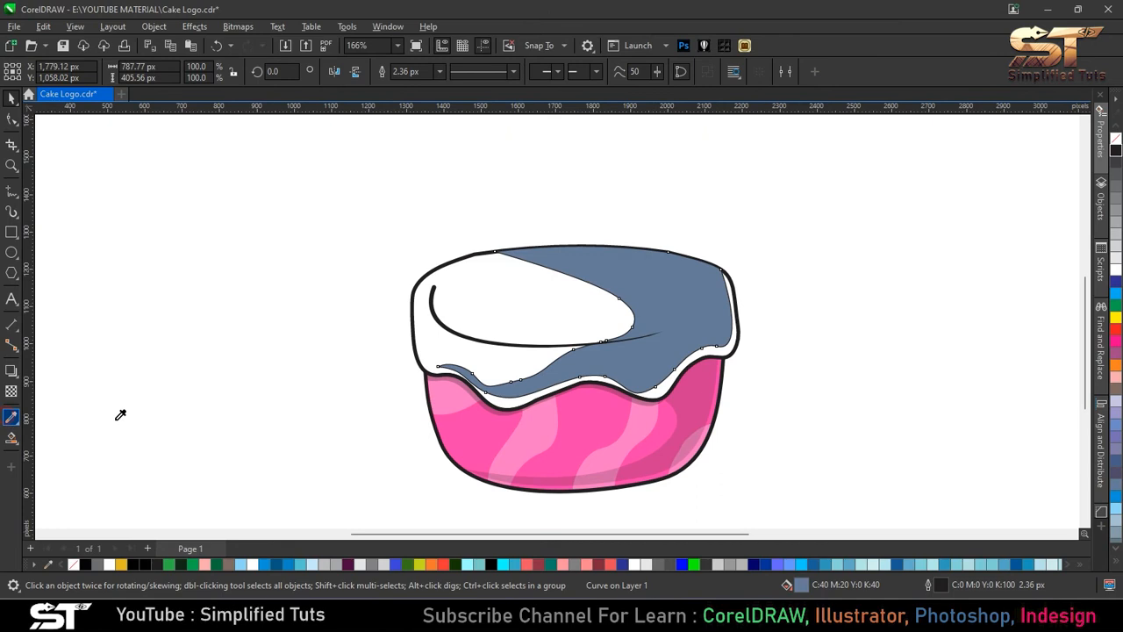
pyautogui.scroll(-2, 389, 313)
pyautogui.click(641, 341)
pyautogui.scroll(3, 646, 333)
# Step: Apply a uniform transparency of 85 to the purple frosting shadow
pyautogui.click(12, 98)
pyautogui.click(12, 391)
pyautogui.click(34, 71)
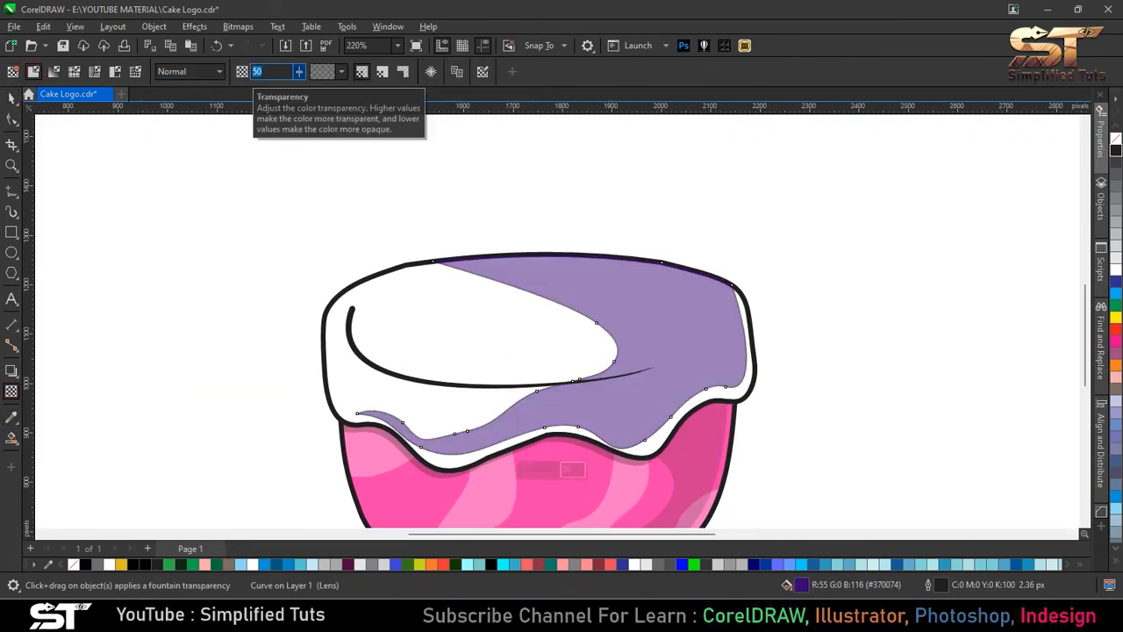
pyautogui.write('85')
pyautogui.press('Return')
pyautogui.click(12, 98)
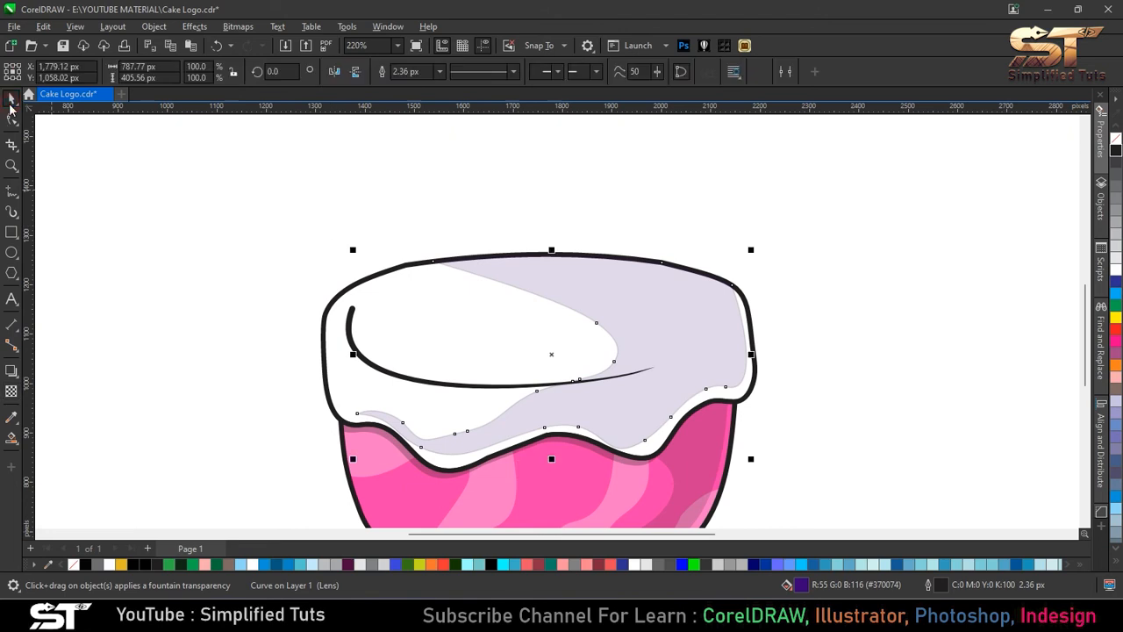
pyautogui.press('Escape')
pyautogui.hotkey('ctrl', 'a')
pyautogui.press('F4')
pyautogui.press('Escape')
# Step: Duplicate the cake tier as a smaller copy on top of the original and centre-align the two tiers vertically above each other
pyautogui.click(473, 376)
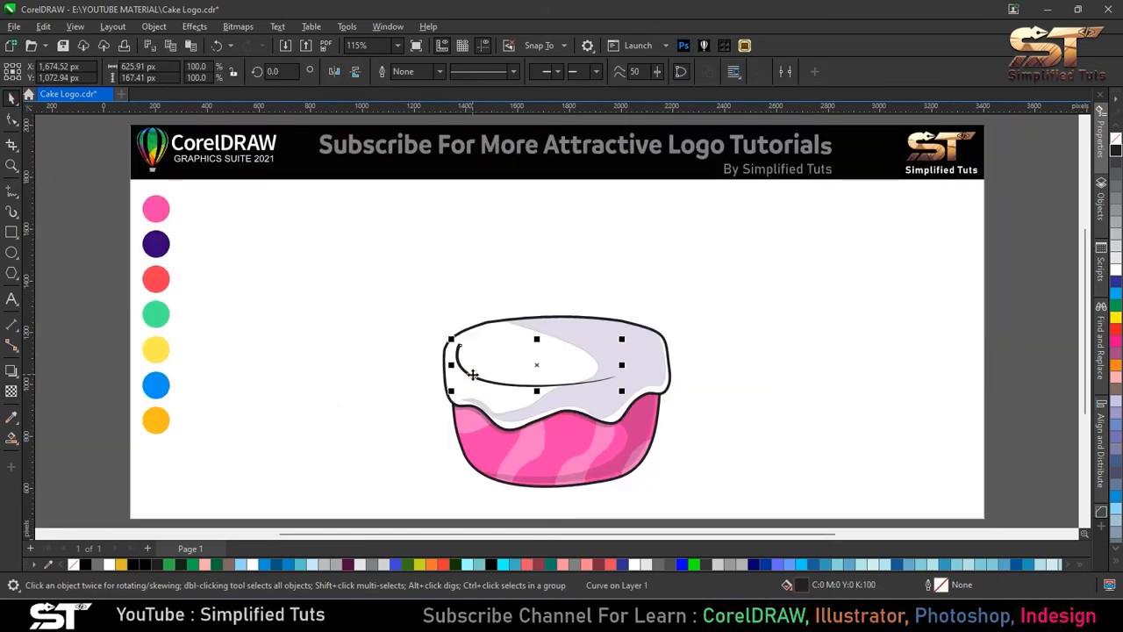
pyautogui.press('Escape')
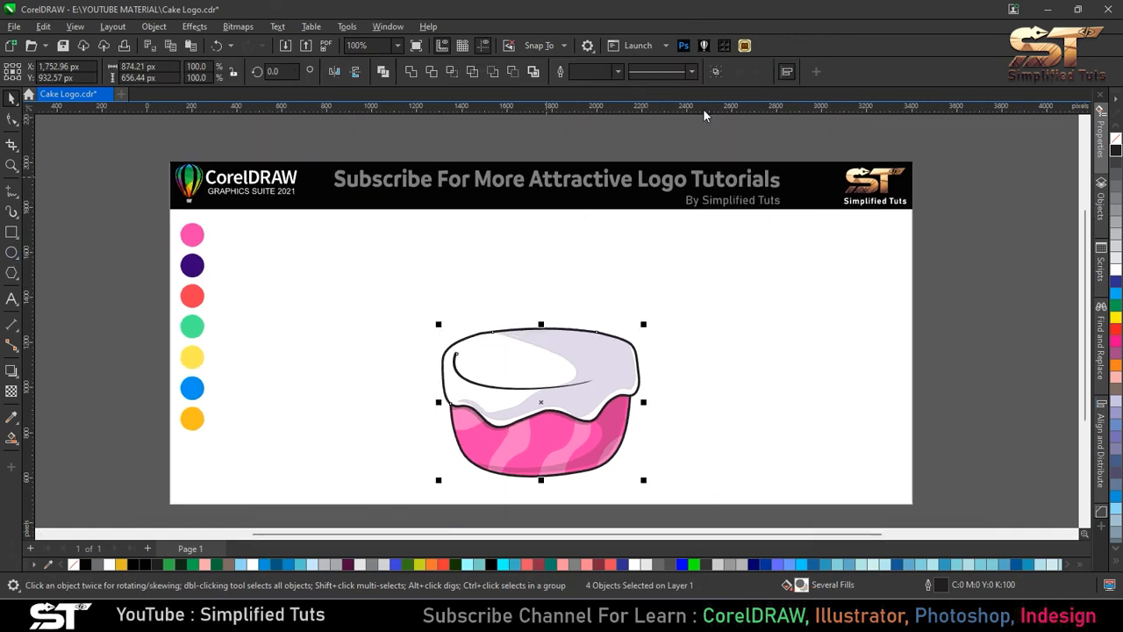
pyautogui.scroll(1, 435, 402)
pyautogui.moveTo(670, 324); pyautogui.dragTo(638, 236)
pyautogui.press('Escape')
pyautogui.click(594, 317)
pyautogui.keyDown('shift'); pyautogui.click(651, 341); pyautogui.keyUp('shift')
pyautogui.press('c')
pyautogui.press('Escape')
pyautogui.click(590, 283)
pyautogui.press('Escape')
# Step: Draw an upright ellipse about 76 by 119 px on the lower tier's pink base for the right eye
pyautogui.press('F7')
pyautogui.moveTo(578, 431); pyautogui.dragTo(596, 457)
pyautogui.click(7, 98)
pyautogui.press('Right')
pyautogui.scroll(4, 586, 448)
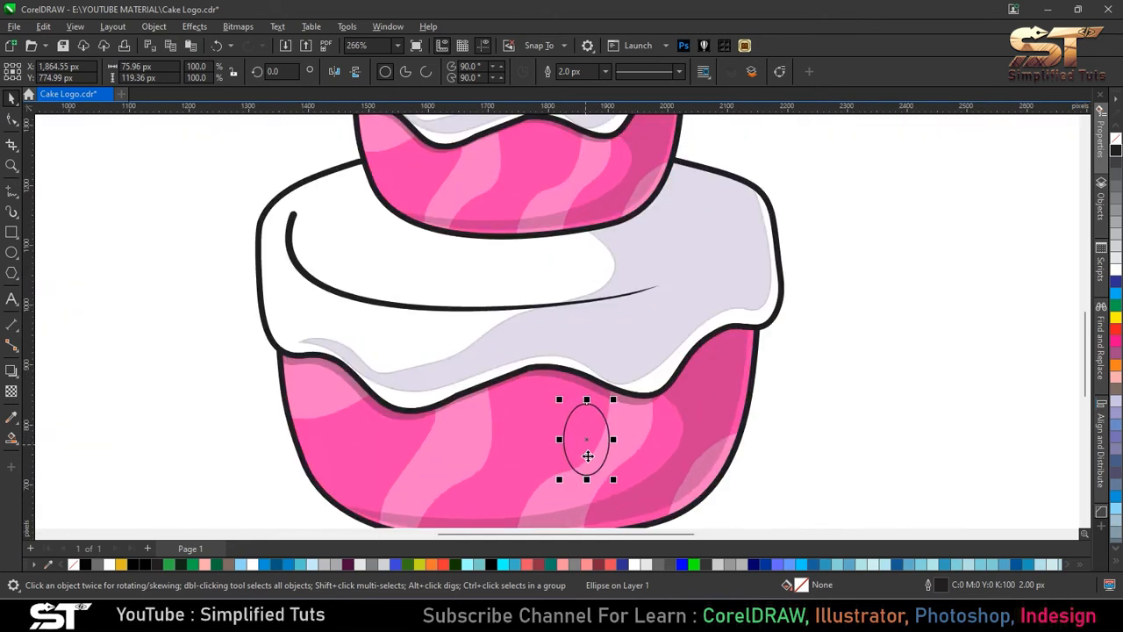
# Step: Add two small ellipses inside the eye as upper and lower highlights, the upper one tilted and the lower one about 17 by 26 px
pyautogui.rightClick(608, 387)
pyautogui.moveTo(641, 329); pyautogui.dragTo(613, 392)
pyautogui.click(602, 405)
pyautogui.moveTo(594, 408); pyautogui.dragTo(583, 380)
pyautogui.moveTo(585, 381); pyautogui.dragTo(602, 467)
pyautogui.rightClick(607, 456)
pyautogui.click(606, 453)
pyautogui.click(605, 440)
pyautogui.press('Escape')
# Step: Fill the eye's upper highlight with white and its lower highlight with the pale lavender sampled from the frosting shadow
pyautogui.click(584, 392)
pyautogui.click(1115, 269)
pyautogui.click(597, 473)
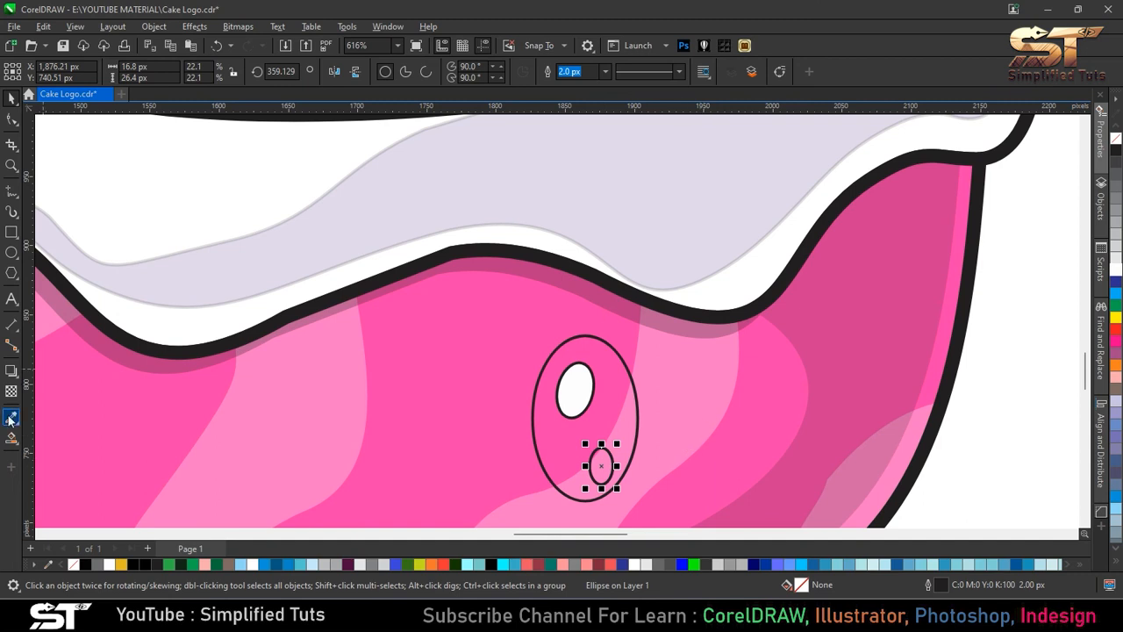
pyautogui.click(10, 419)
pyautogui.click(552, 171)
pyautogui.click(602, 467)
pyautogui.click(10, 98)
# Step: Fill the large eye ellipse with the dark purple sample swatch colour
pyautogui.click(611, 395)
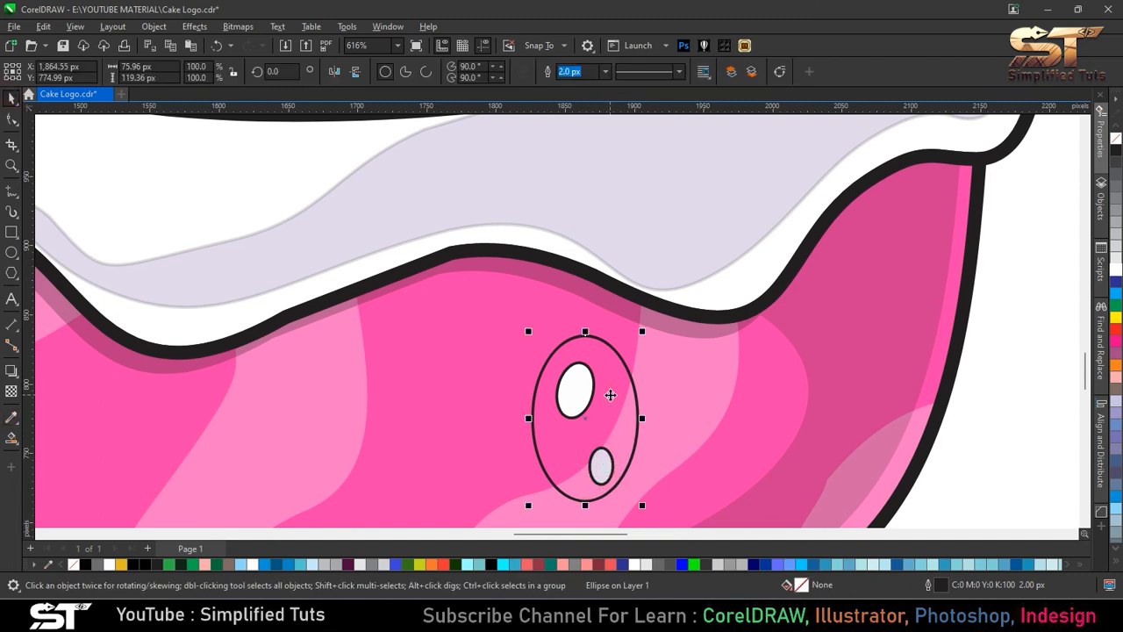
pyautogui.scroll(-5, 580, 386)
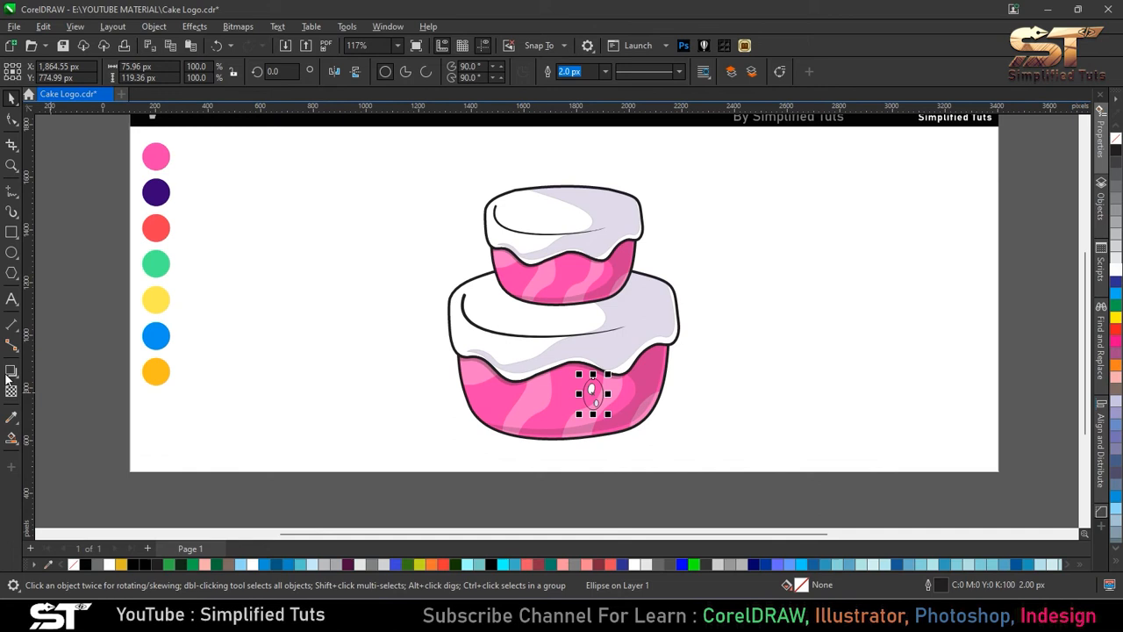
pyautogui.click(11, 419)
pyautogui.click(156, 194)
pyautogui.scroll(5, 593, 392)
pyautogui.click(566, 408)
# Step: Remove the outlines from the eye ellipse and both of its highlights
pyautogui.click(11, 99)
pyautogui.click(545, 364)
pyautogui.keyDown('shift'); pyautogui.click(598, 386); pyautogui.keyUp('shift')
pyautogui.rightClick(1115, 139)
pyautogui.click(594, 462)
pyautogui.rightClick(1115, 139)
pyautogui.press('Escape')
# Step: Group the eye's parts and place a mirrored copy beside it as the left eye
pyautogui.scroll(-5, 596, 424)
pyautogui.moveTo(752, 486); pyautogui.dragTo(568, 397)
pyautogui.hotkey('ctrl', 'g')
pyautogui.hotkey('ctrl', 'a')
pyautogui.hotkey('shift', 'F2')
pyautogui.click(591, 443)
pyautogui.moveTo(600, 441); pyautogui.dragTo(533, 445)
pyautogui.press('Escape')
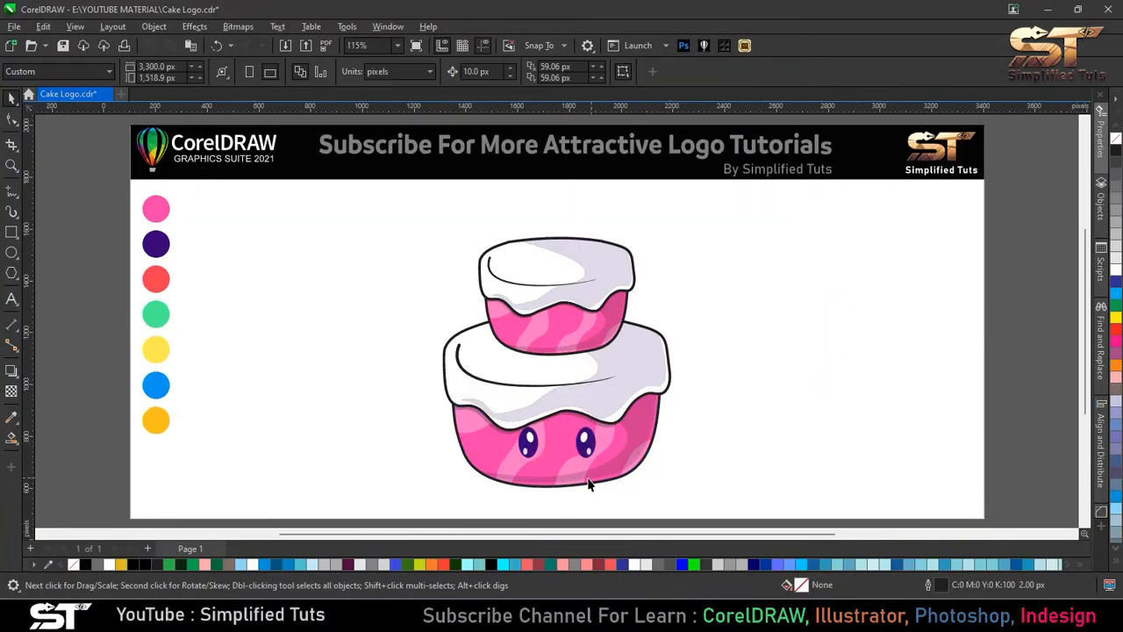
# Step: Draw a thin closed triangle below and between the eyes as the base shape for the smile
pyautogui.click(11, 191)
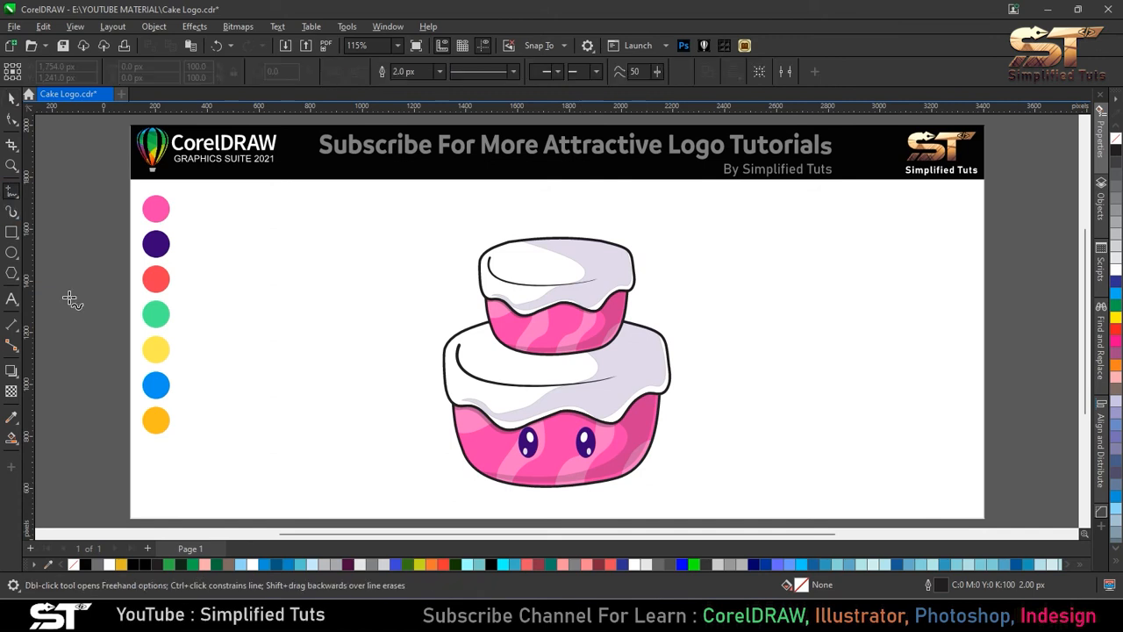
pyautogui.scroll(6, 587, 444)
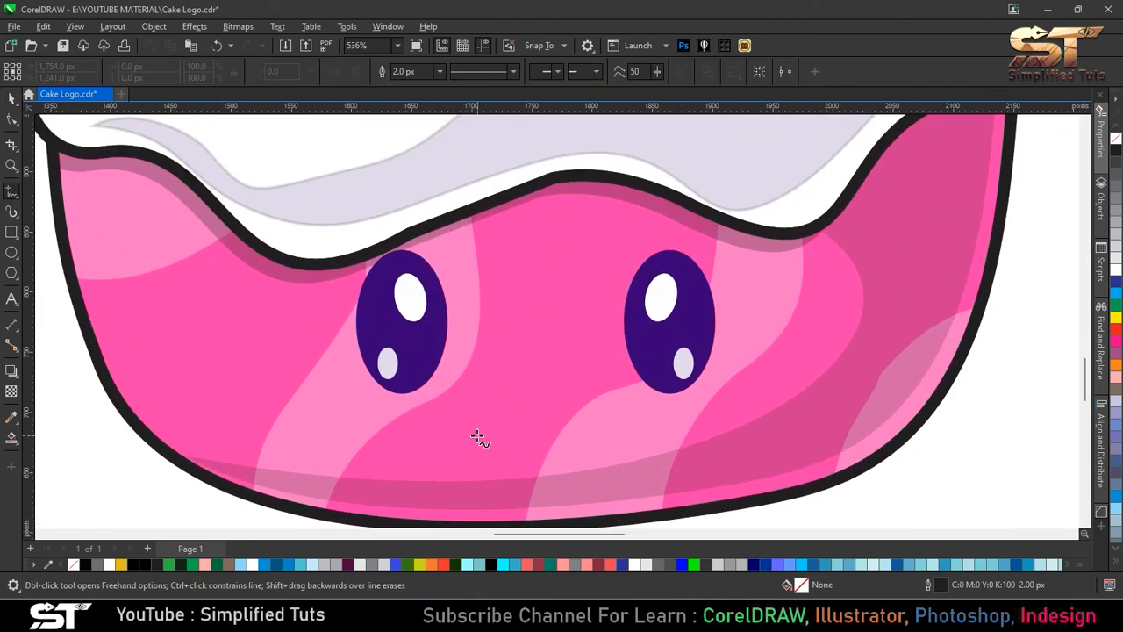
pyautogui.click(489, 442)
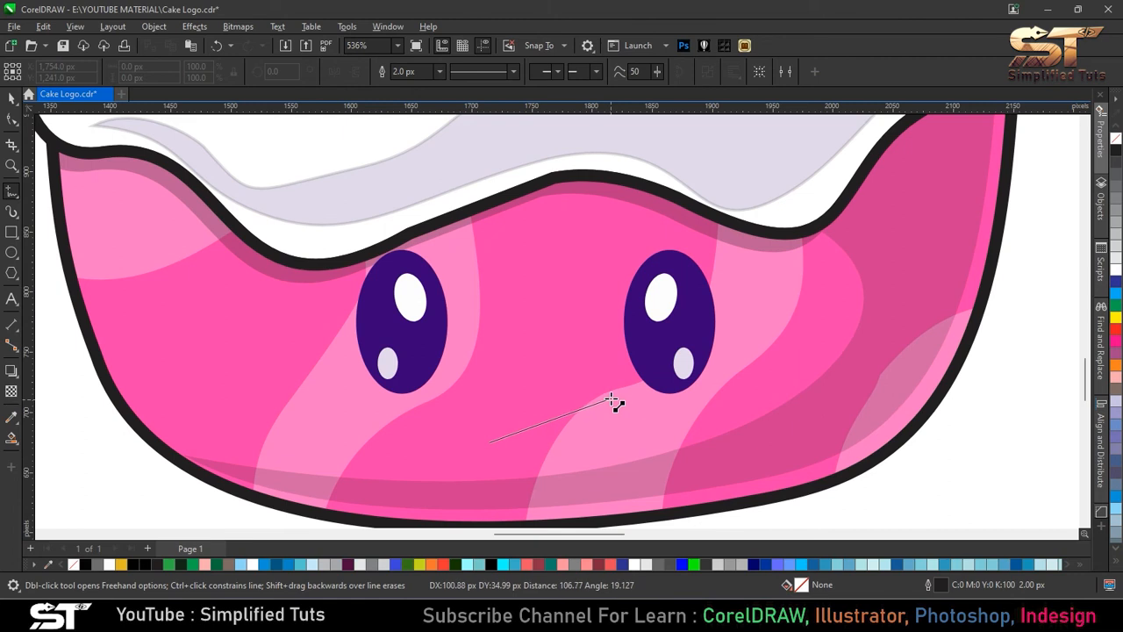
pyautogui.click(613, 396)
pyautogui.click(555, 436)
pyautogui.click(489, 443)
# Step: Bend the triangle's sides into curves and remove its middle node to form a crescent-shaped smile
pyautogui.press('F10')
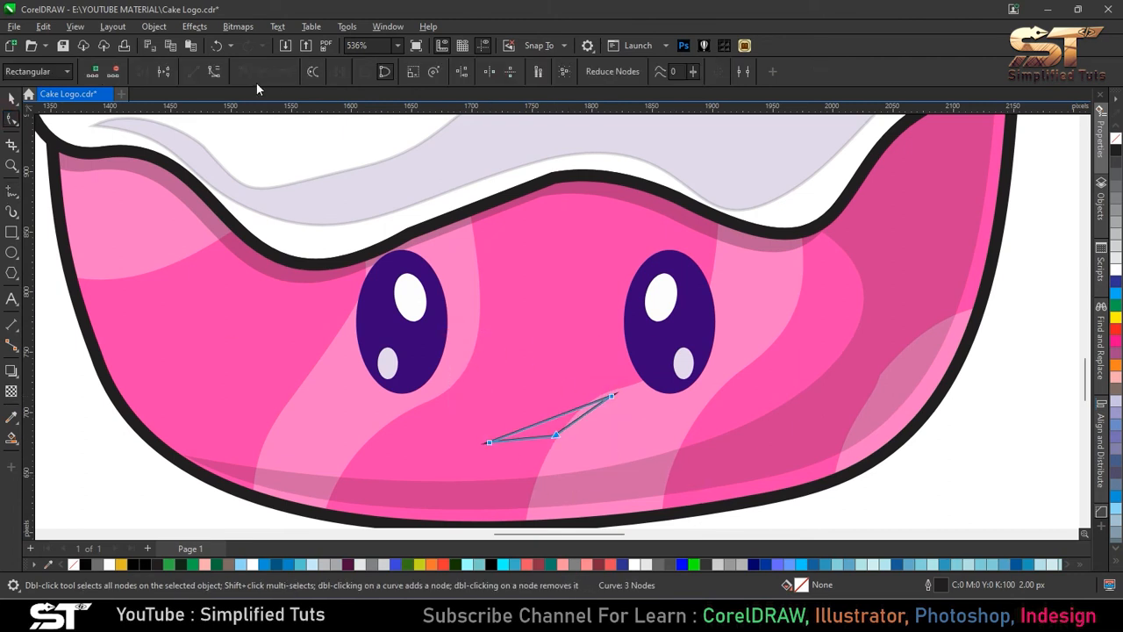
pyautogui.moveTo(583, 416); pyautogui.dragTo(593, 427)
pyautogui.moveTo(527, 438)
pyautogui.mouseDown()
pyautogui.moveTo(531, 451)
pyautogui.moveTo(559, 435)
pyautogui.mouseUp()
pyautogui.doubleClick(555, 436)
pyautogui.click(551, 421)
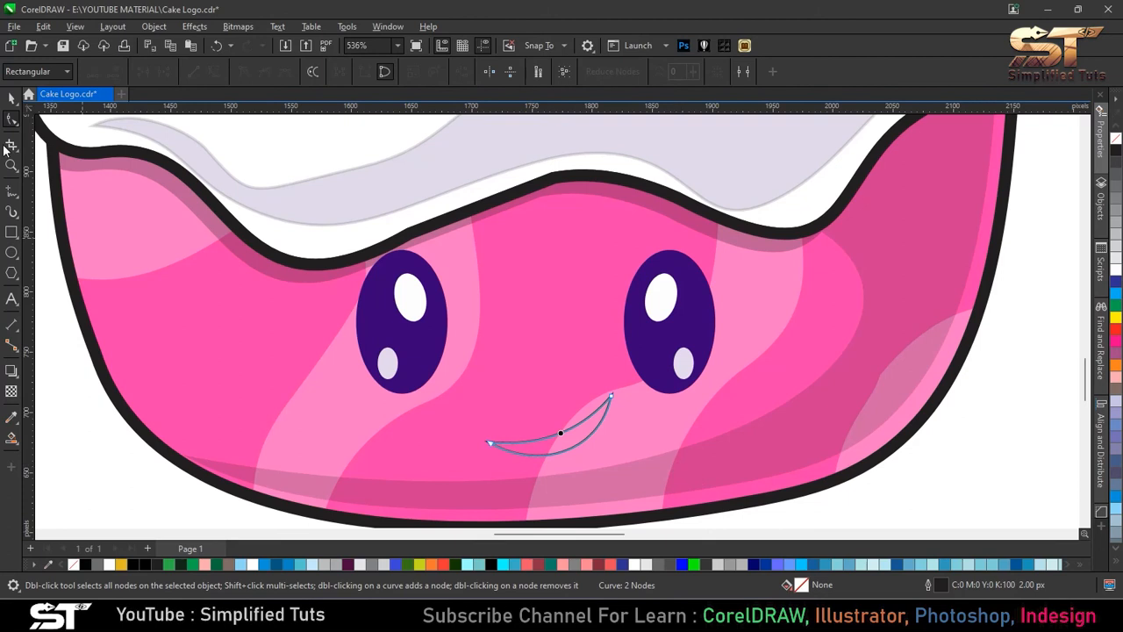
# Step: Place a smaller, rotated copy of the crescent across the smile's right tip as a cheek crease
pyautogui.click(11, 98)
pyautogui.click(589, 444)
pyautogui.moveTo(619, 389); pyautogui.dragTo(535, 406)
pyautogui.rightClick(536, 406)
pyautogui.click(566, 403)
pyautogui.moveTo(591, 369); pyautogui.dragTo(639, 379)
pyautogui.click(606, 417)
pyautogui.scroll(3, 606, 405)
pyautogui.press('F10')
pyautogui.click(11, 98)
# Step: Fill the smile and the small cheek crescent with the dark purple sampled from the eye
pyautogui.click(519, 364)
pyautogui.click(563, 447)
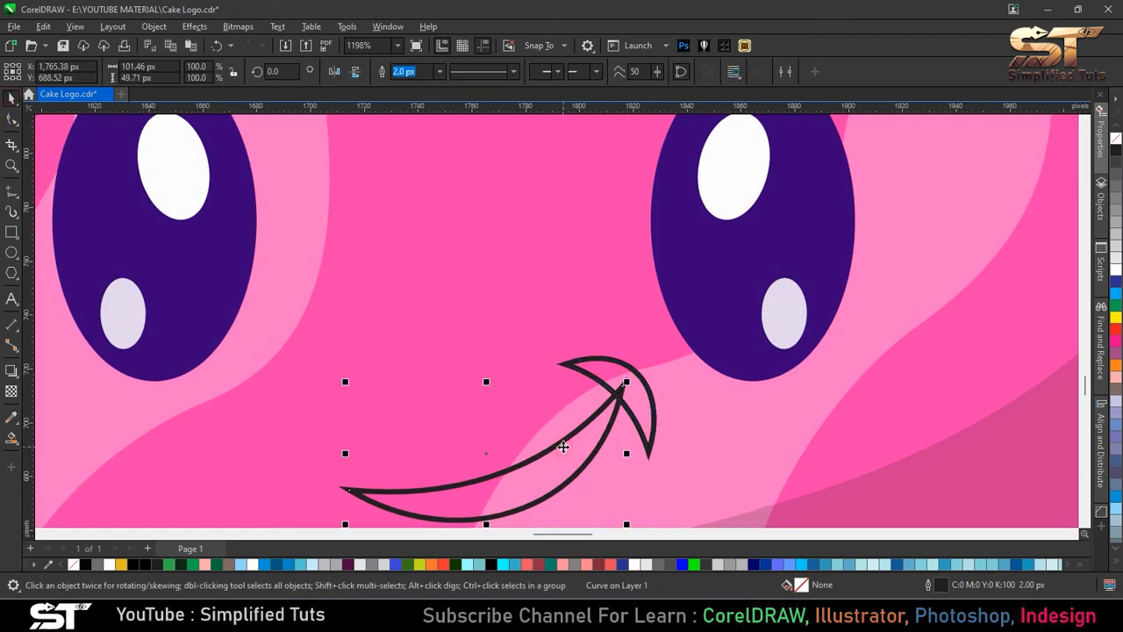
pyautogui.click(12, 418)
pyautogui.click(170, 289)
pyautogui.click(493, 499)
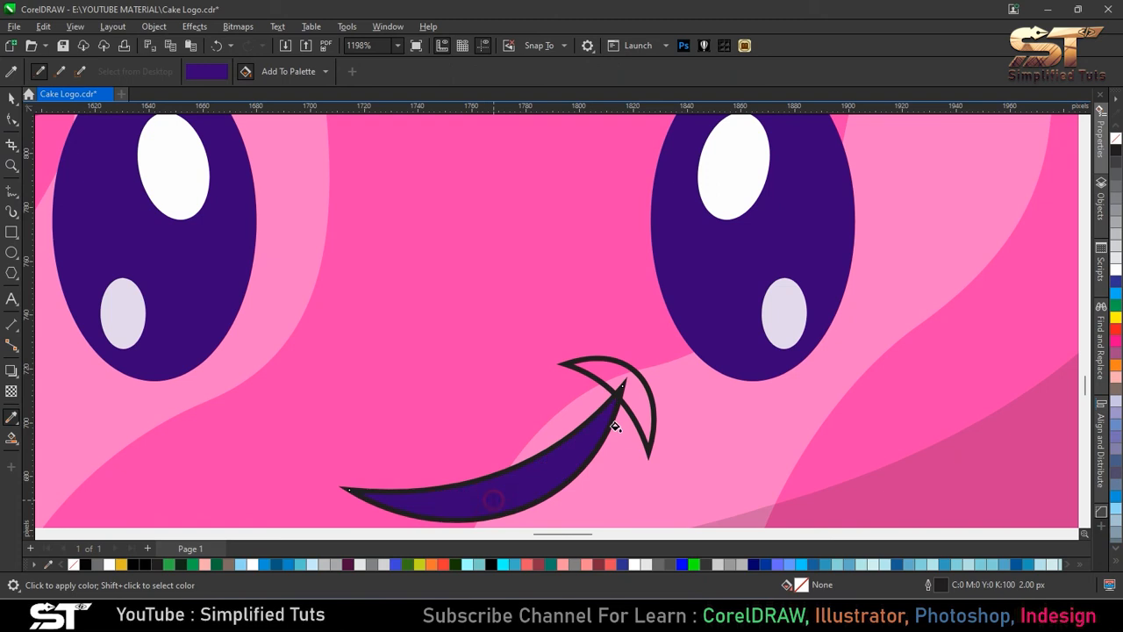
pyautogui.click(613, 375)
# Step: Remove the smile's outline and select it together with the small cheek crescent
pyautogui.click(11, 98)
pyautogui.click(556, 483)
pyautogui.click(639, 390)
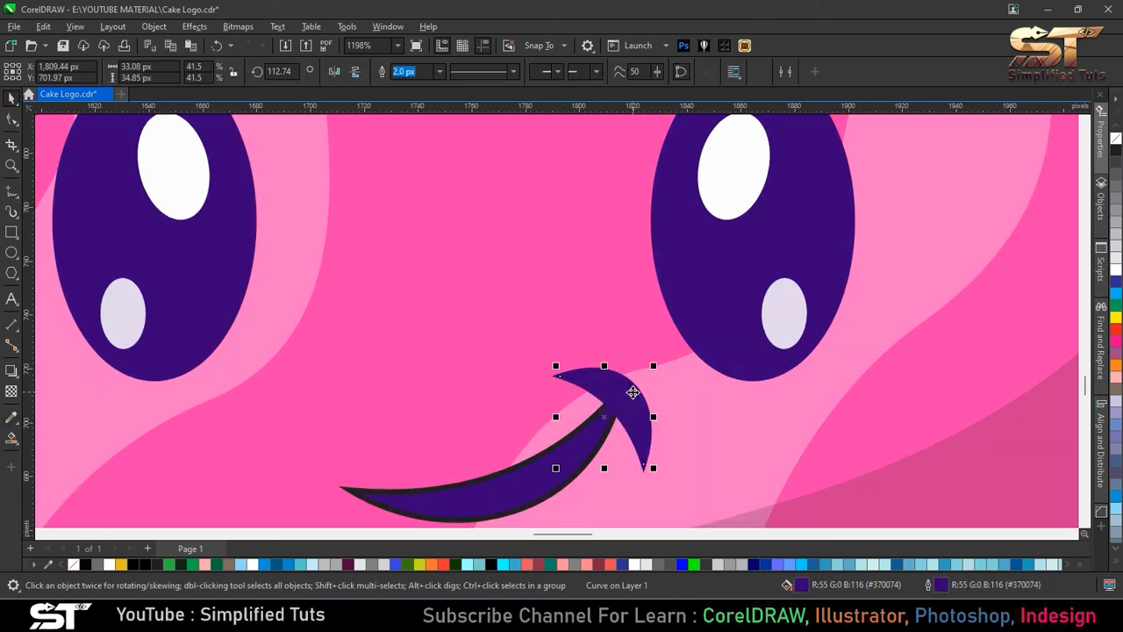
pyautogui.keyDown('shift'); pyautogui.click(582, 443); pyautogui.keyUp('shift')
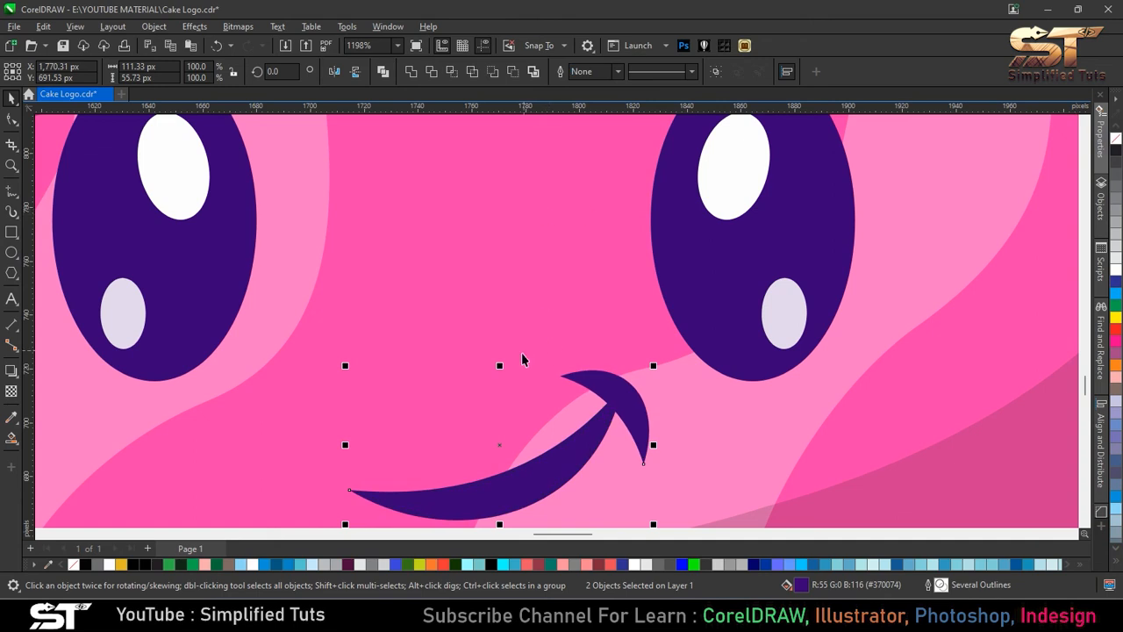
pyautogui.scroll(-3, 526, 414)
pyautogui.click(624, 476)
# Step: Rotate the finished smile slightly below the eyes
pyautogui.scroll(-3, 627, 475)
pyautogui.scroll(6, 544, 446)
pyautogui.doubleClick(544, 442)
pyautogui.moveTo(654, 359); pyautogui.dragTo(653, 405)
pyautogui.press('Escape')
pyautogui.scroll(-2, 672, 446)
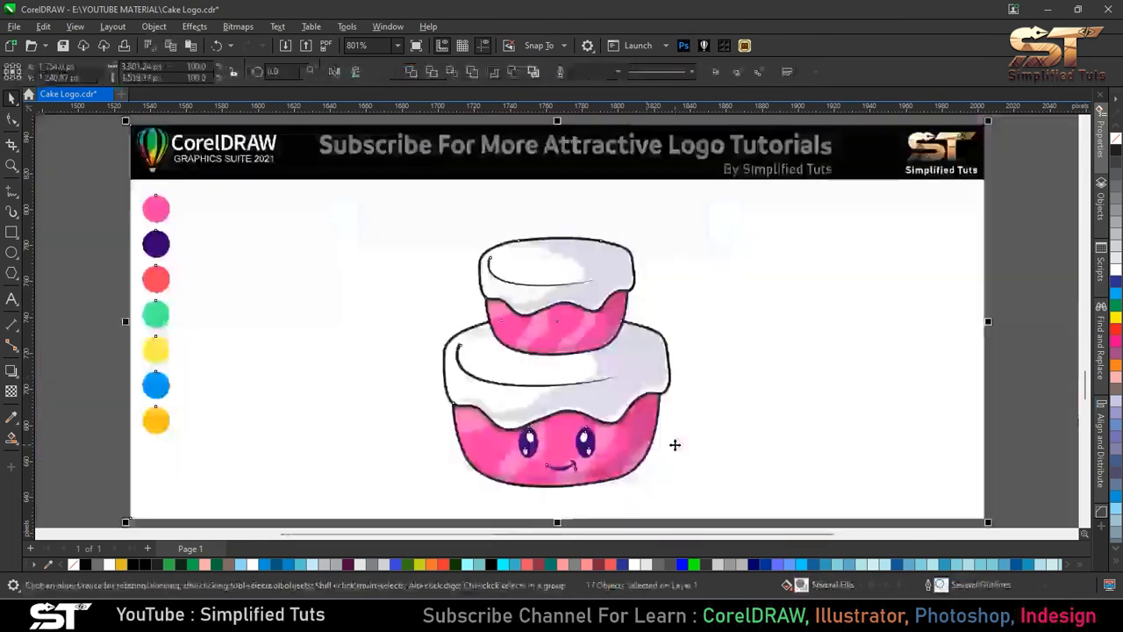
pyautogui.scroll(-3, 674, 444)
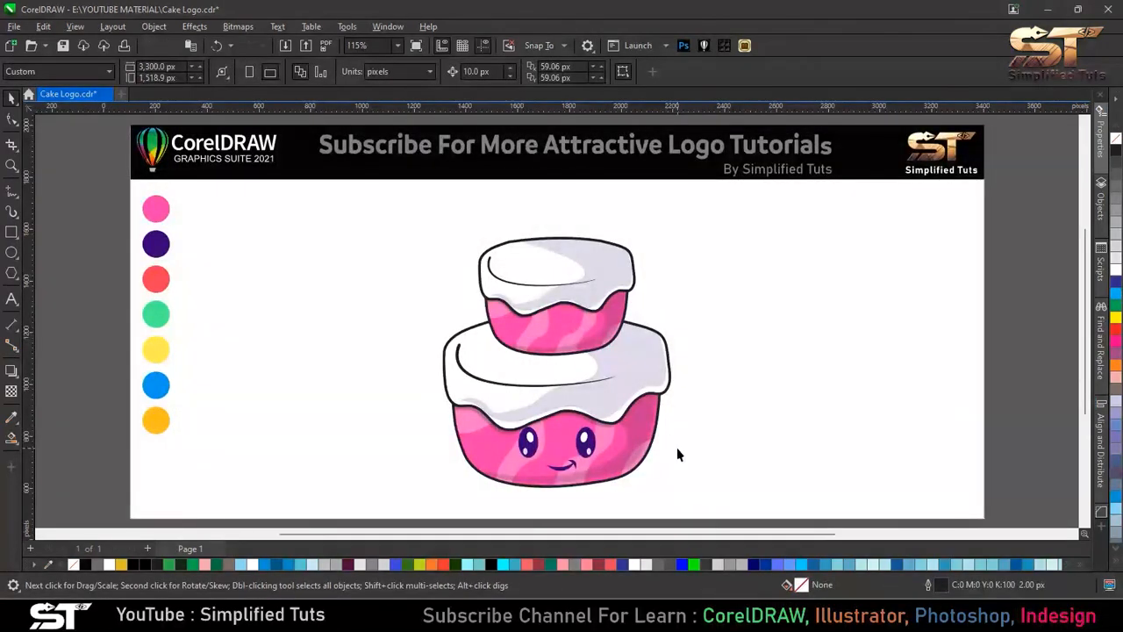
# Step: Recolour the black tier outlines and the lower frosting's curved stroke with the dark purple swatch colour
pyautogui.click(472, 380)
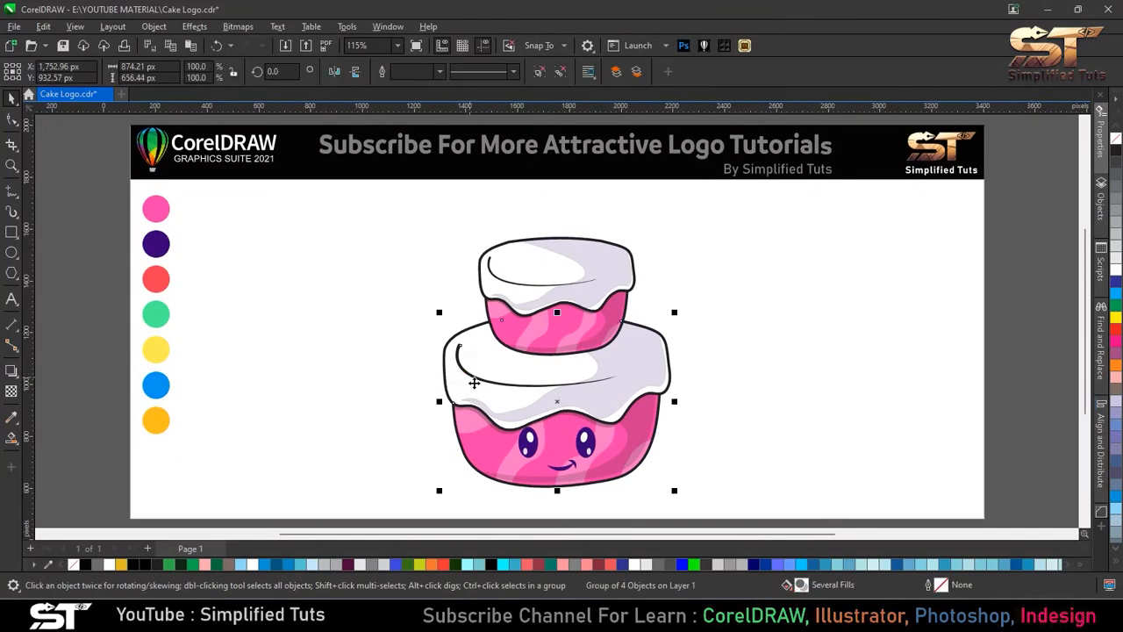
pyautogui.click(156, 244)
pyautogui.scroll(3, 447, 377)
pyautogui.click(436, 346)
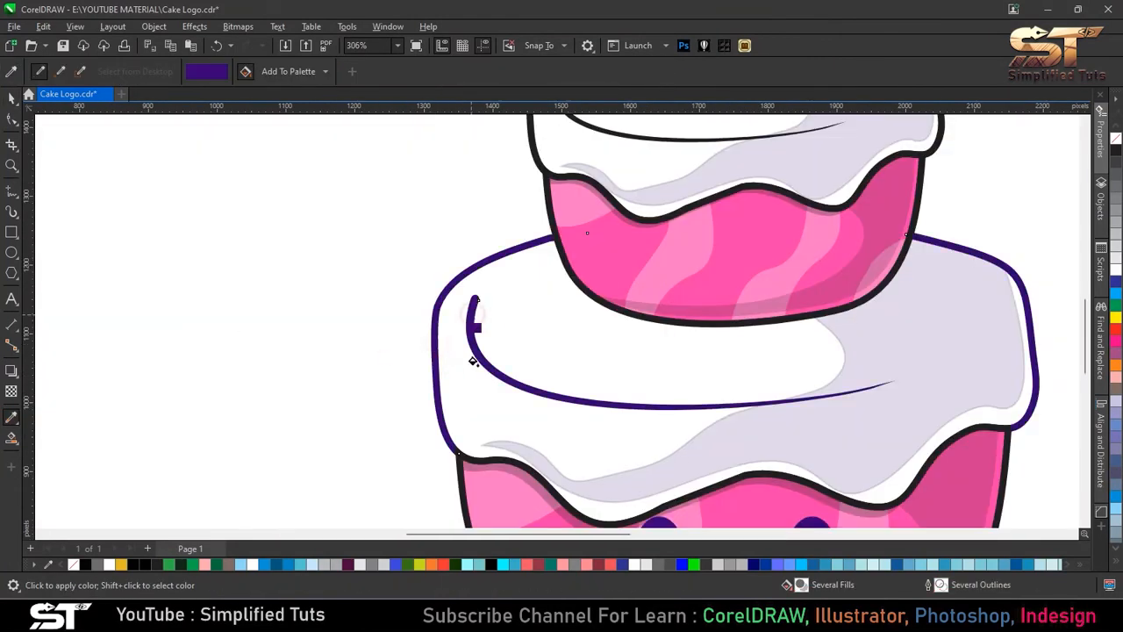
# Step: Recolour the upper frosting's curved stroke with the same dark purple
pyautogui.click(570, 119)
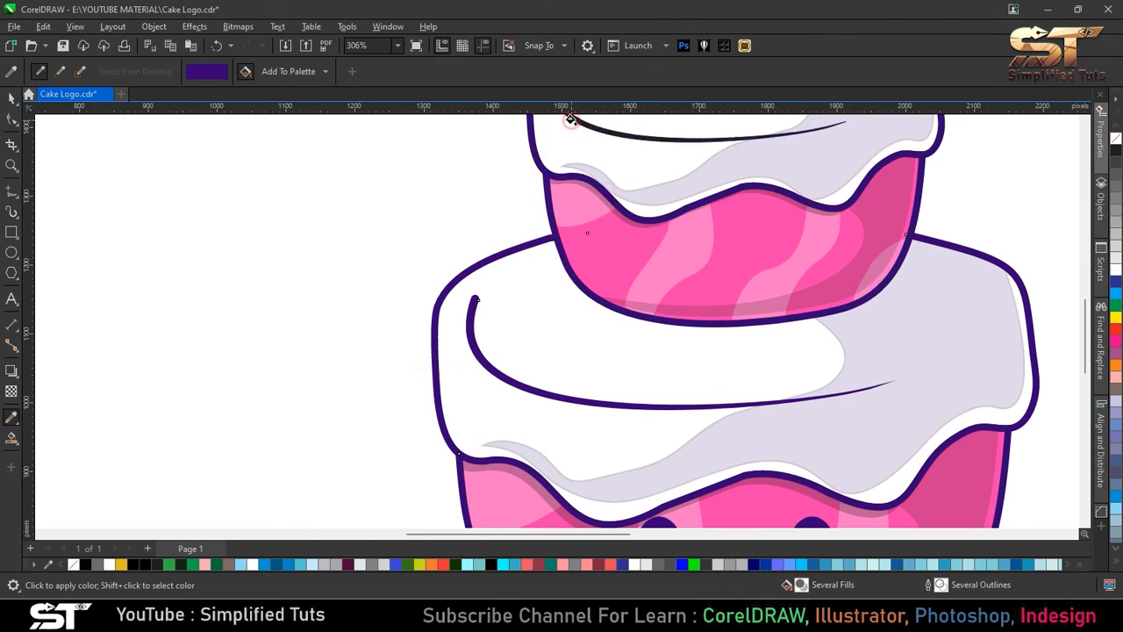
pyautogui.scroll(-2, 606, 320)
pyautogui.scroll(2, 582, 175)
pyautogui.scroll(2, 565, 181)
pyautogui.click(573, 243)
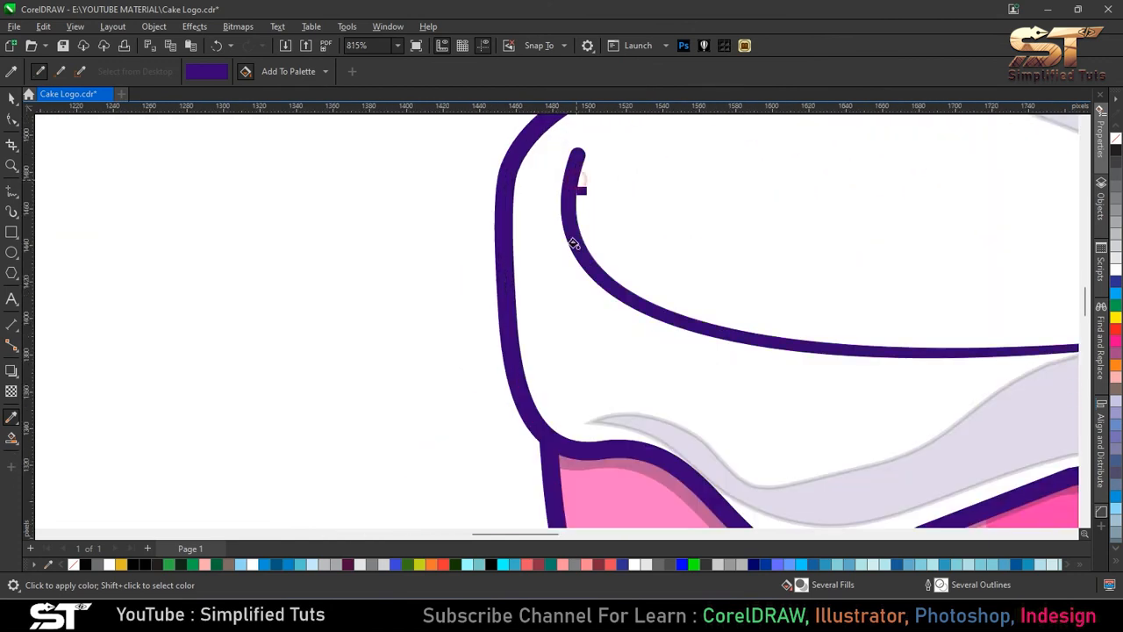
pyautogui.scroll(-4, 529, 262)
pyautogui.click(11, 98)
pyautogui.hotkey('shift', 'F4')
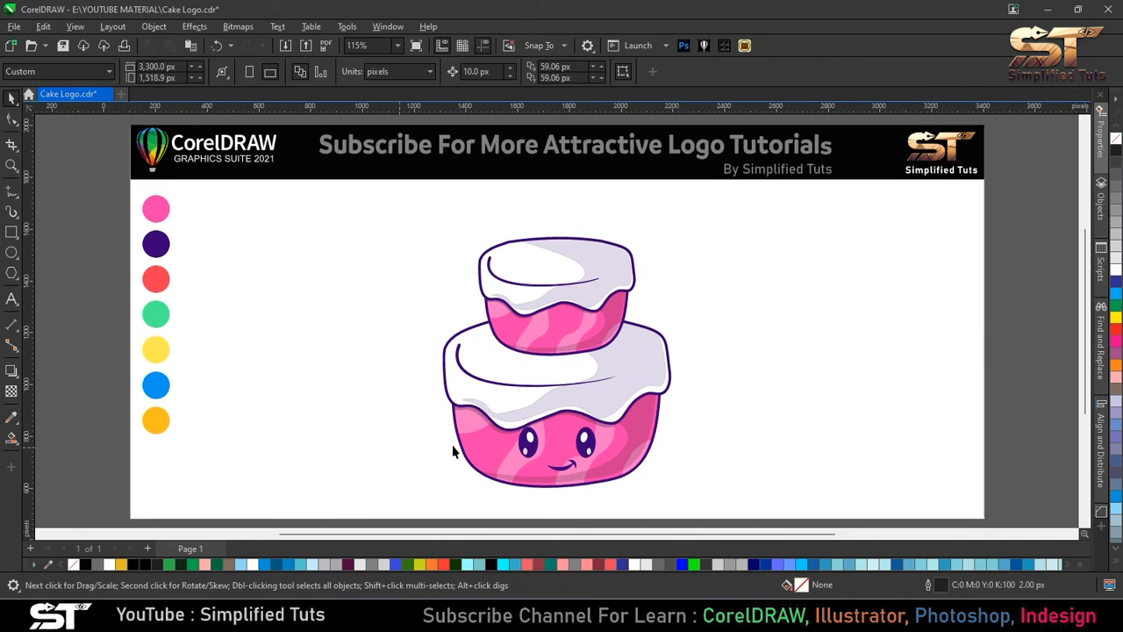
# Step: Draw a narrow upright rectangle about 11 by 44 px on the lower frosting and fully round its corners to form a sprinkle
pyautogui.click(11, 233)
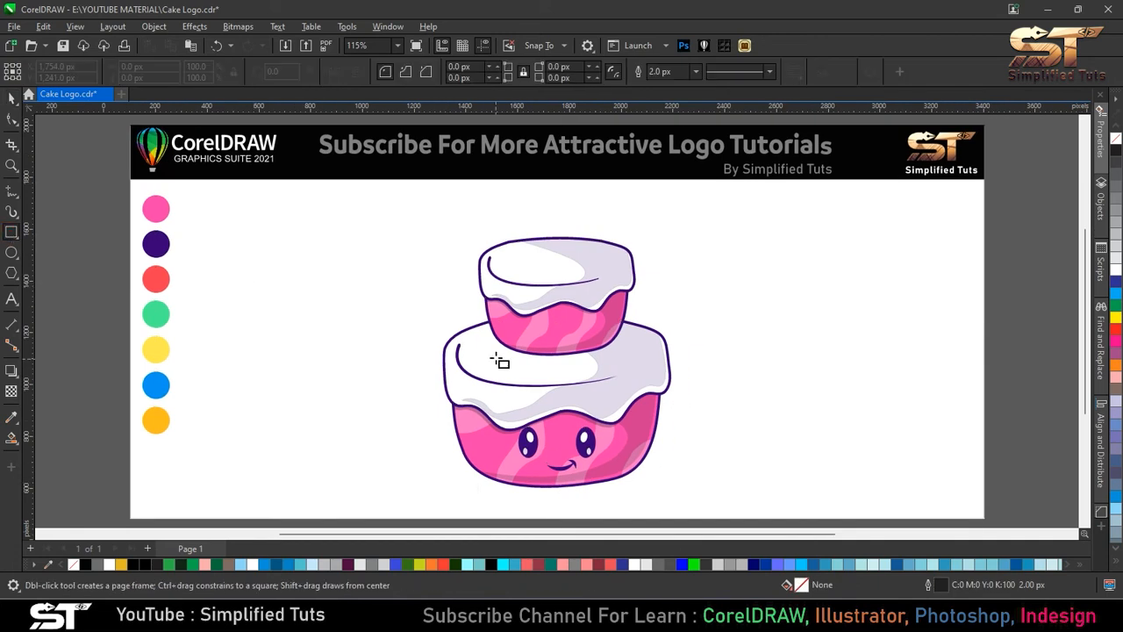
pyautogui.moveTo(502, 359); pyautogui.dragTo(505, 370)
pyautogui.scroll(4, 504, 368)
pyautogui.click(11, 119)
pyautogui.moveTo(491, 270); pyautogui.dragTo(492, 290)
pyautogui.press('space')
pyautogui.scroll(1, 487, 349)
pyautogui.scroll(-3, 485, 349)
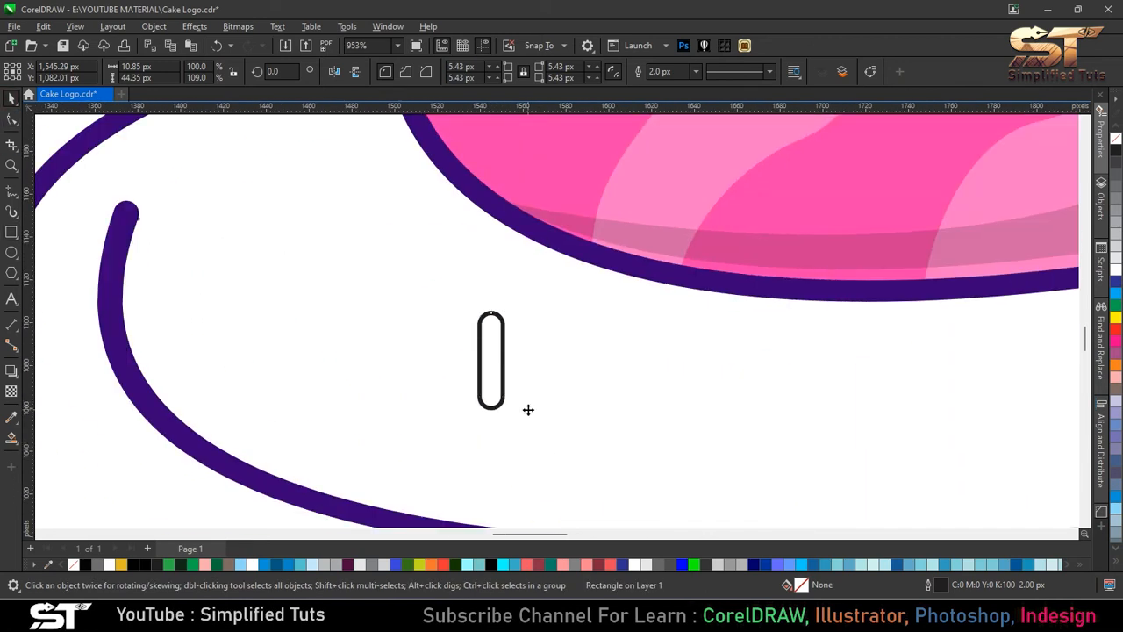
pyautogui.scroll(-2, 478, 351)
pyautogui.scroll(2, 476, 350)
# Step: Place the sprinkle near the lower frosting's upper-left edge and tilt it about 42 degrees
pyautogui.click(473, 337)
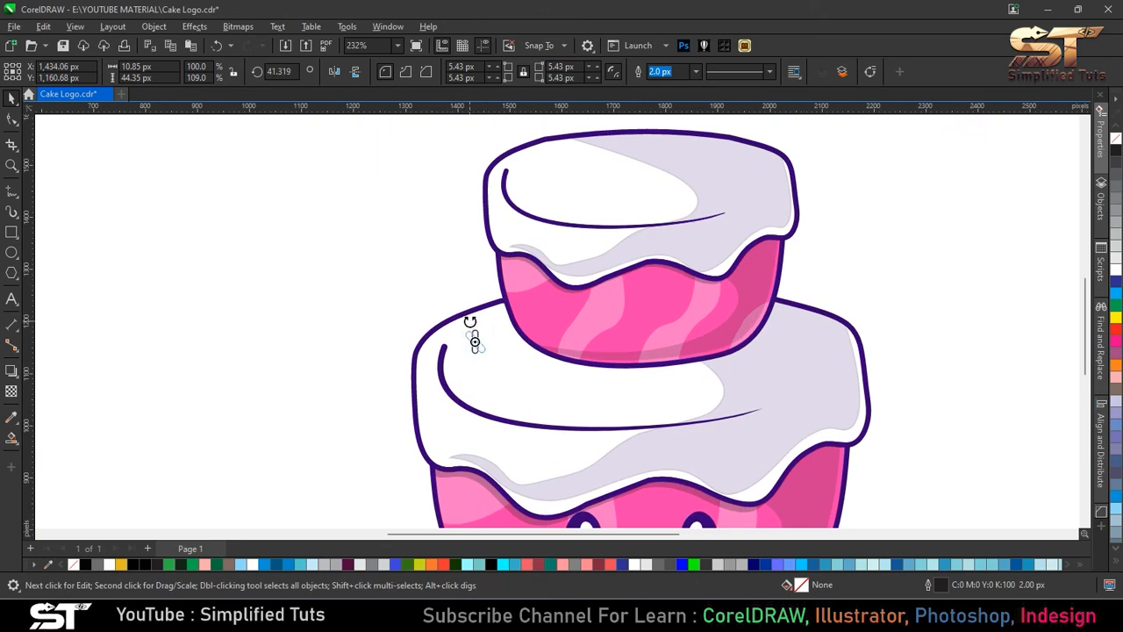
pyautogui.scroll(2, 472, 338)
pyautogui.moveTo(474, 316); pyautogui.dragTo(442, 318)
# Step: Scatter four copies of the sprinkle at different angles across the white area of the lower frosting
pyautogui.moveTo(463, 362); pyautogui.dragTo(445, 375)
pyautogui.moveTo(452, 370); pyautogui.dragTo(500, 333)
pyautogui.rightClick(521, 337)
pyautogui.moveTo(517, 348); pyautogui.dragTo(536, 353)
pyautogui.moveTo(535, 353); pyautogui.dragTo(599, 368)
pyautogui.rightClick(530, 411)
pyautogui.click(530, 411)
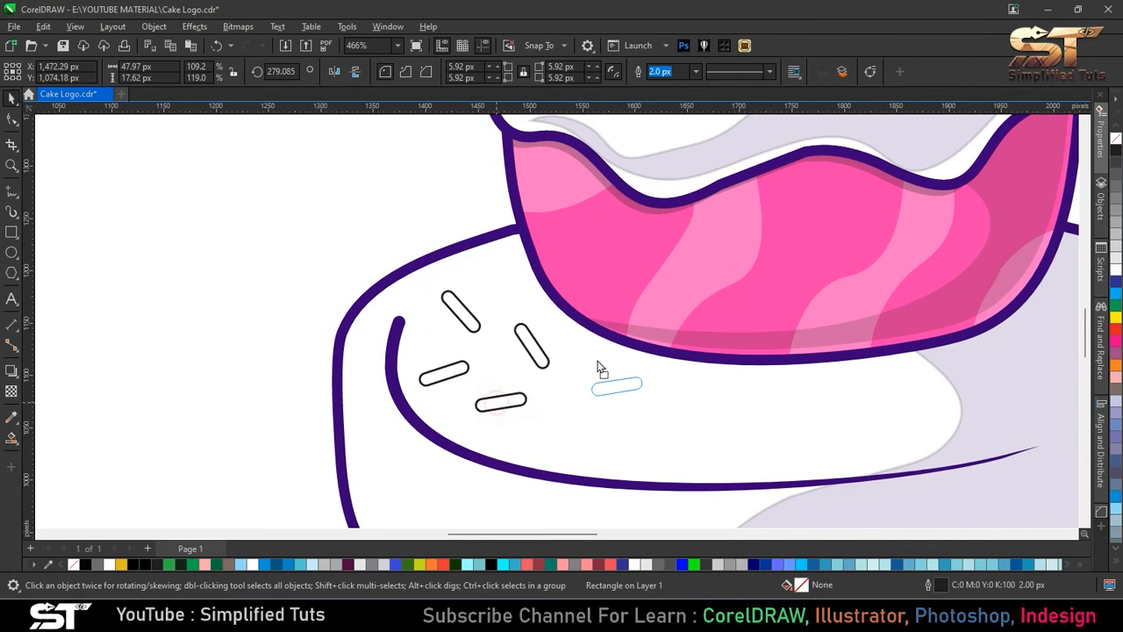
pyautogui.moveTo(808, 439); pyautogui.dragTo(808, 437)
# Step: Colour the outline and fill of the uppermost left sprinkle with the red sample swatch
pyautogui.hotkey('shift', 'F4')
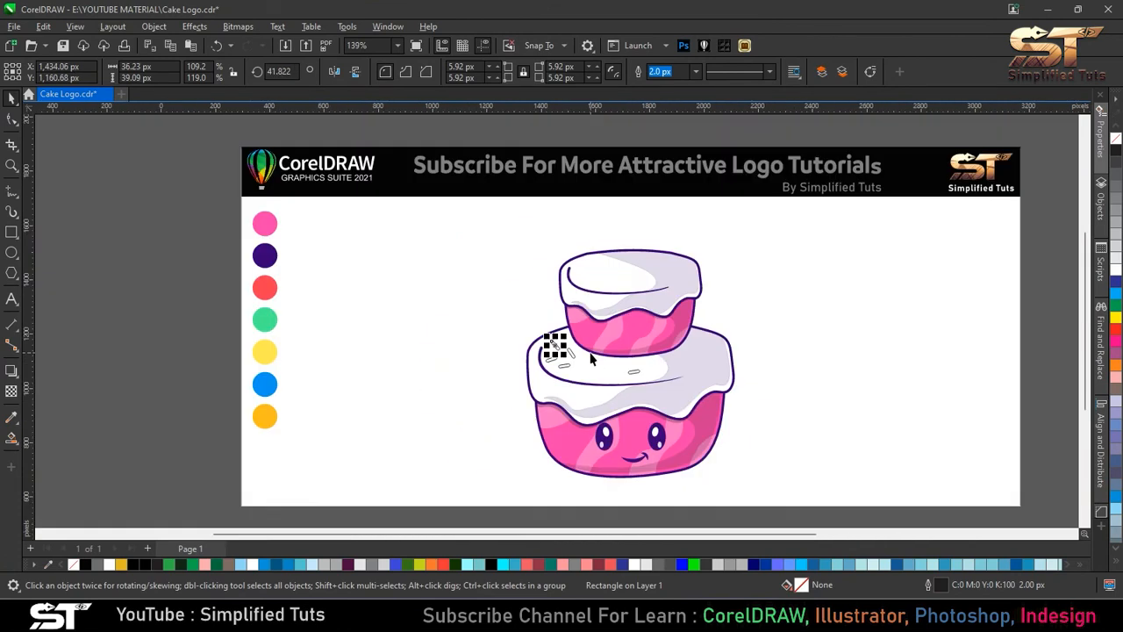
pyautogui.click(11, 417)
pyautogui.click(270, 291)
pyautogui.scroll(3, 521, 326)
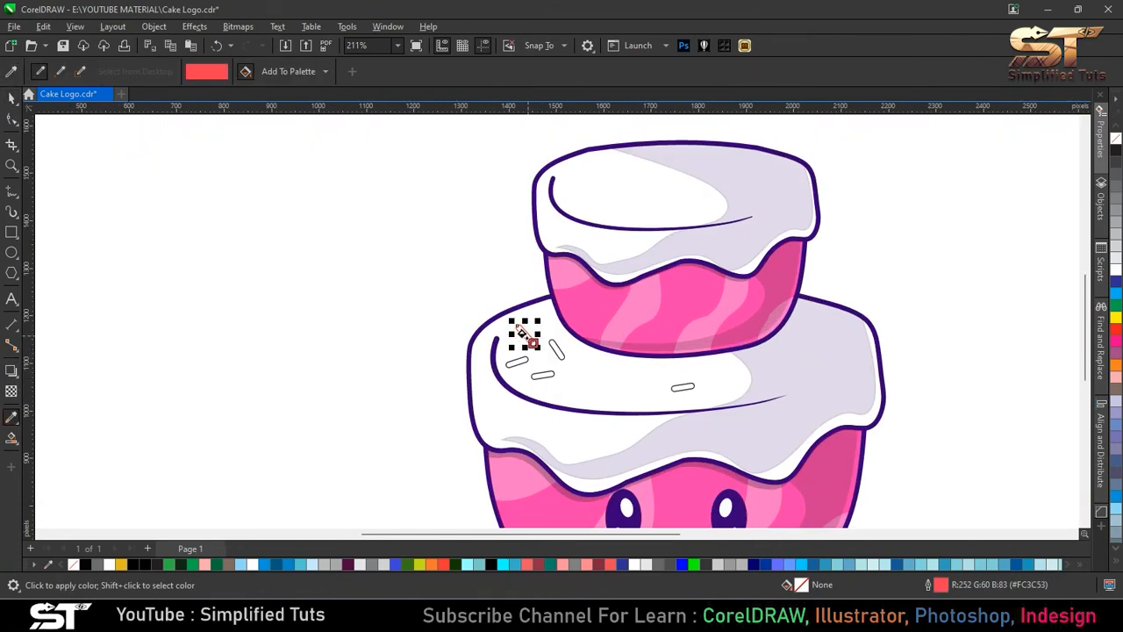
pyautogui.click(521, 326)
pyautogui.scroll(-3, 521, 325)
pyautogui.press('space')
# Step: Colour the steeply tilted sprinkle beside the red one with the green sample swatch
pyautogui.click(12, 417)
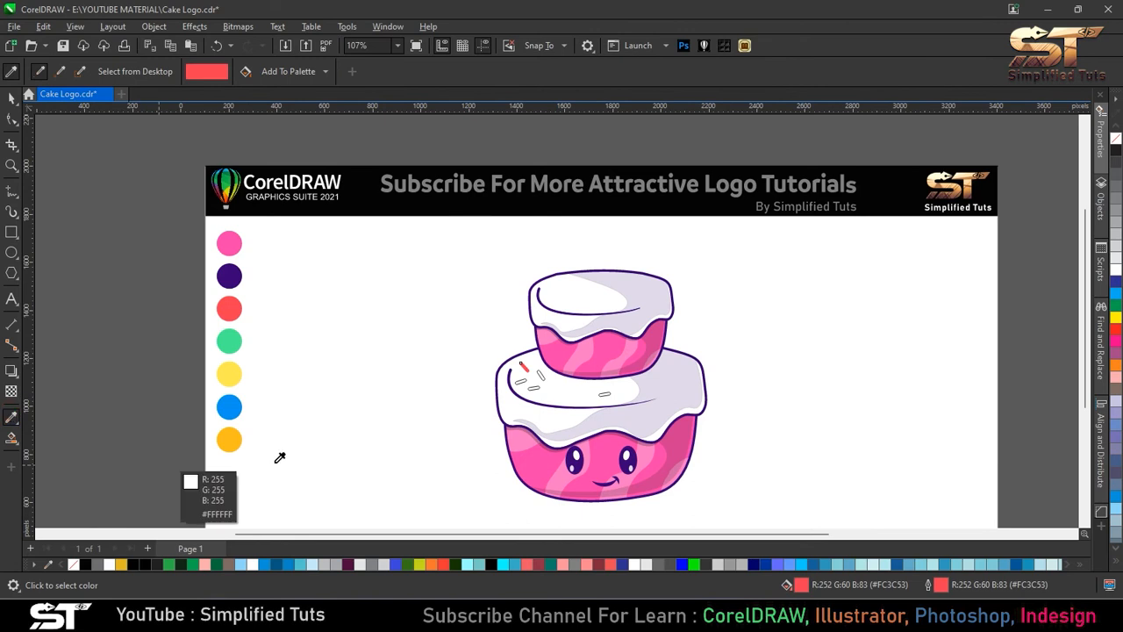
pyautogui.click(229, 341)
pyautogui.scroll(4, 540, 375)
pyautogui.click(498, 349)
pyautogui.scroll(-4, 498, 349)
# Step: Colour the outline and fill of the sprinkle below the red one with the blue sample swatch
pyautogui.click(11, 417)
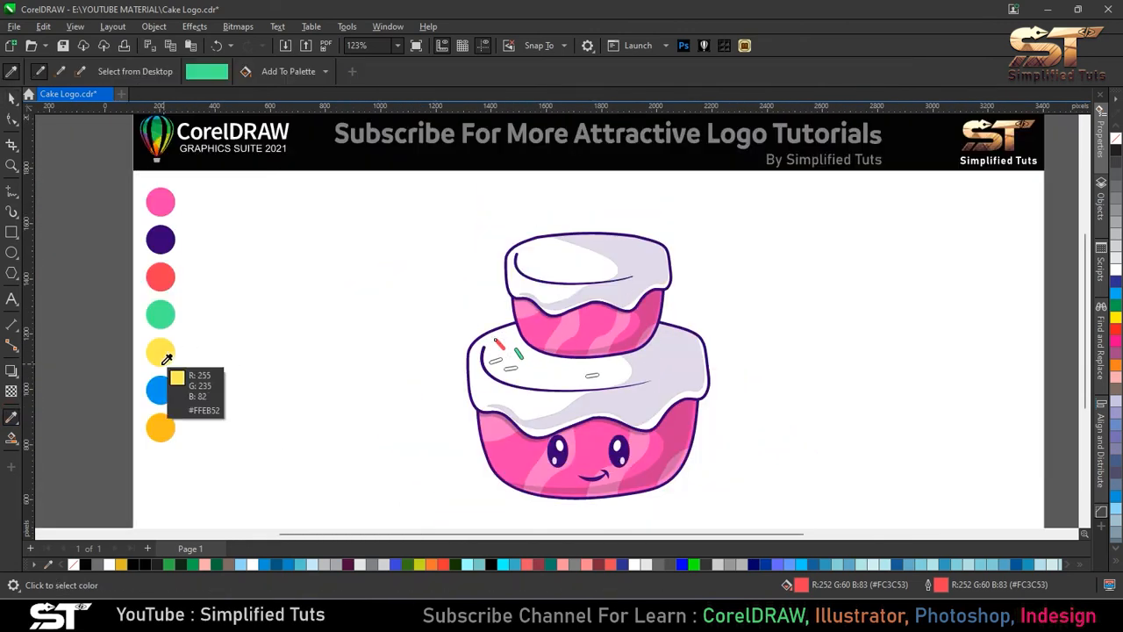
pyautogui.click(161, 386)
pyautogui.scroll(4, 486, 353)
pyautogui.click(544, 388)
pyautogui.click(544, 388)
pyautogui.press('space')
pyautogui.scroll(-4, 544, 388)
# Step: Fill the sprinkle just below and beside the blue one with the red sample swatch
pyautogui.click(11, 417)
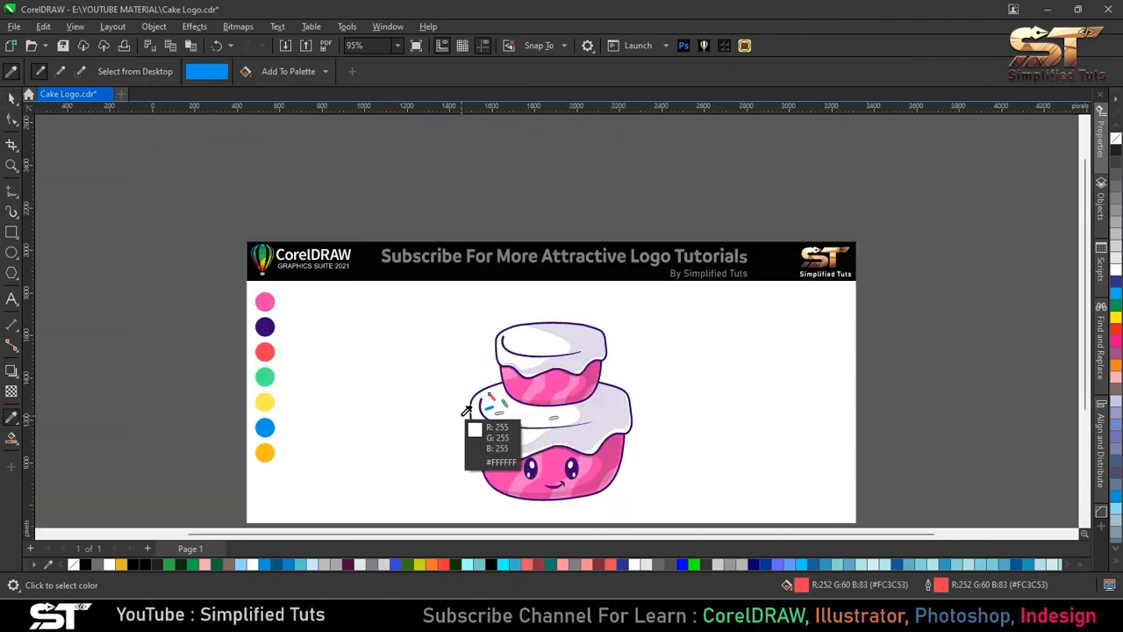
pyautogui.click(230, 333)
pyautogui.scroll(3, 542, 414)
pyautogui.click(537, 409)
pyautogui.scroll(1, 527, 406)
# Step: Fill the isolated sprinkle near the middle of the lower frosting with the yellow sample swatch
pyautogui.scroll(-5, 517, 406)
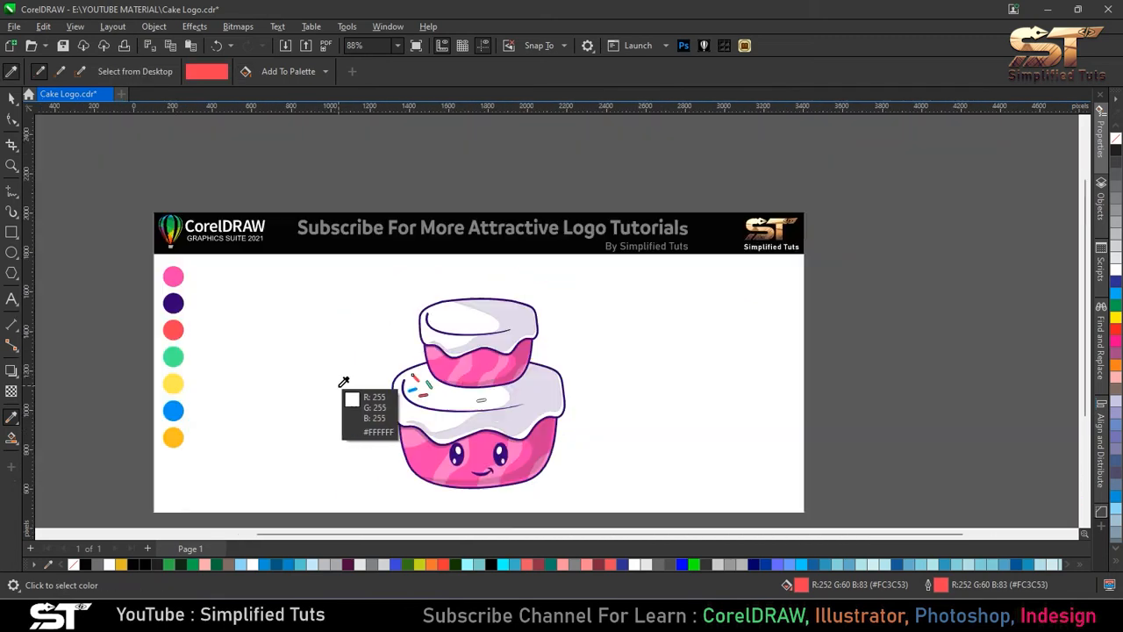
pyautogui.click(134, 379)
pyautogui.scroll(4, 451, 405)
pyautogui.click(606, 386)
# Step: Colour the outline and fill of the lowest sprinkle in the left group with the pink sample swatch
pyautogui.press('i')
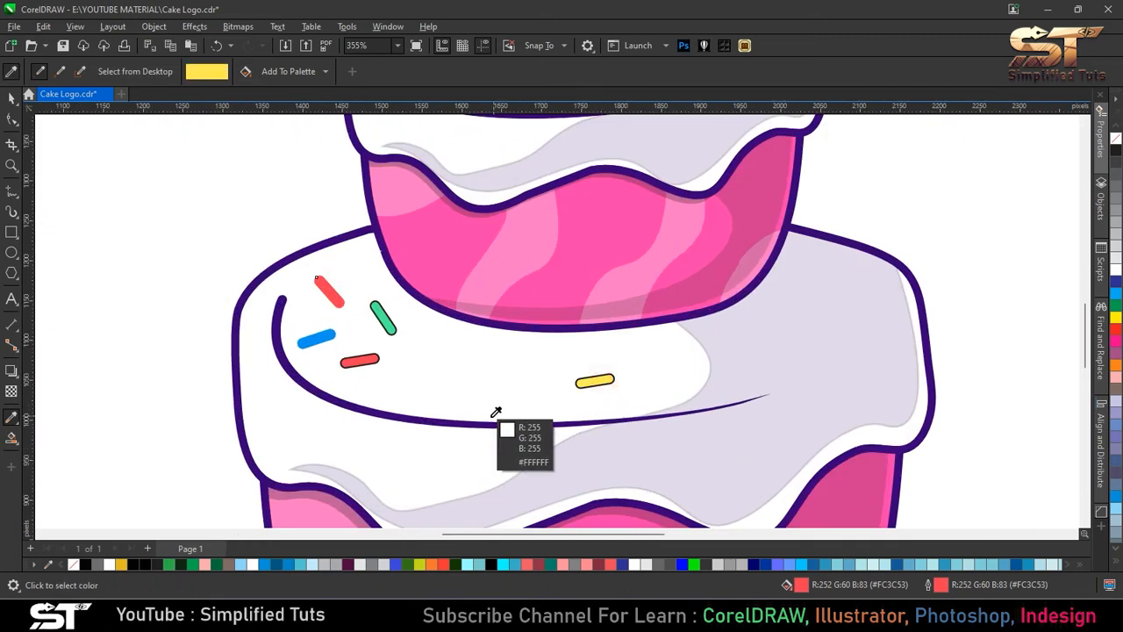
pyautogui.scroll(-5, 494, 414)
pyautogui.scroll(2, 237, 299)
pyautogui.click(222, 266)
pyautogui.scroll(4, 616, 425)
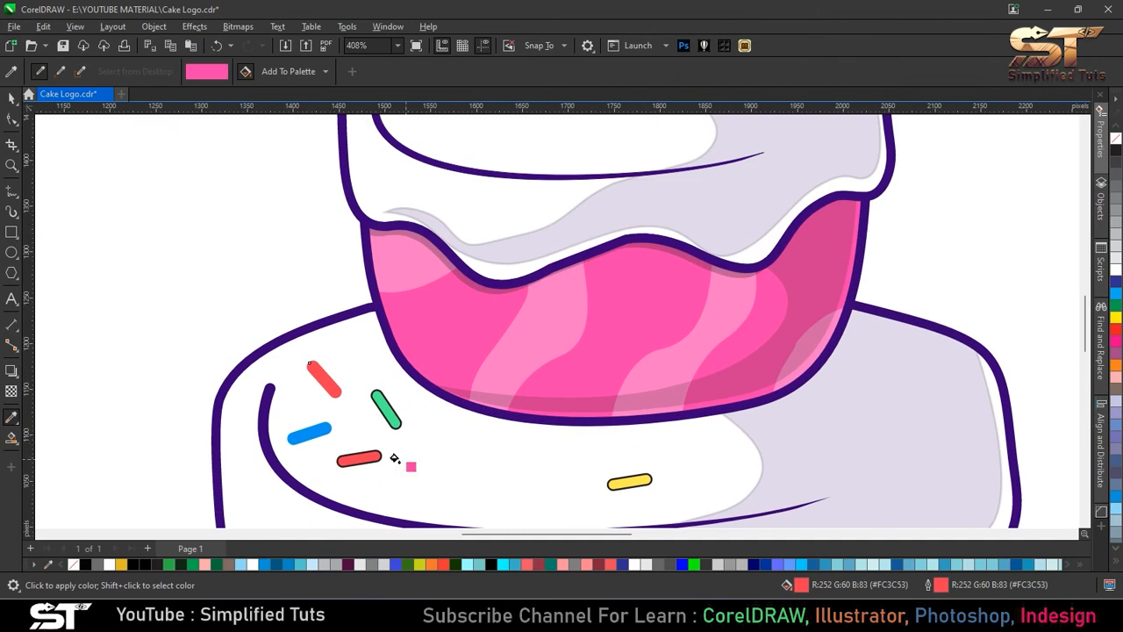
pyautogui.press('space')
# Step: Remove the black outlines from the green and yellow sprinkles
pyautogui.click(387, 408)
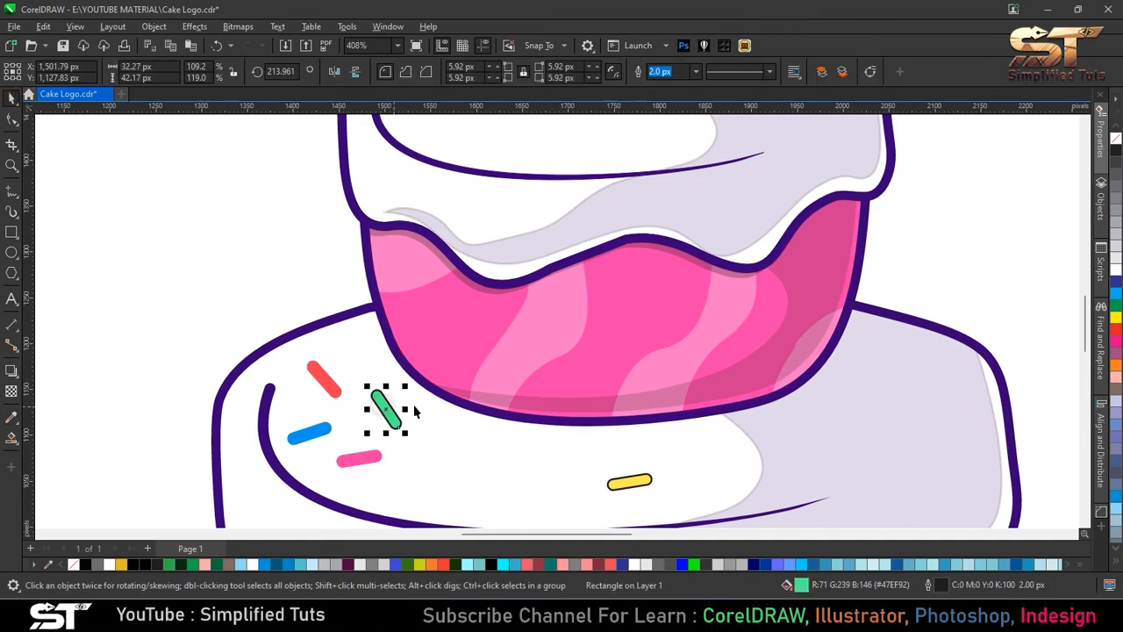
pyautogui.rightClick(1115, 139)
pyautogui.press('Escape')
pyautogui.click(647, 484)
pyautogui.rightClick(1115, 139)
pyautogui.press('Escape')
# Step: Copy the blue sprinkle, tilted about 40 degrees, to five spots: beside the yellow one, upper right, and along the lower frosting's front
pyautogui.scroll(-1, 409, 321)
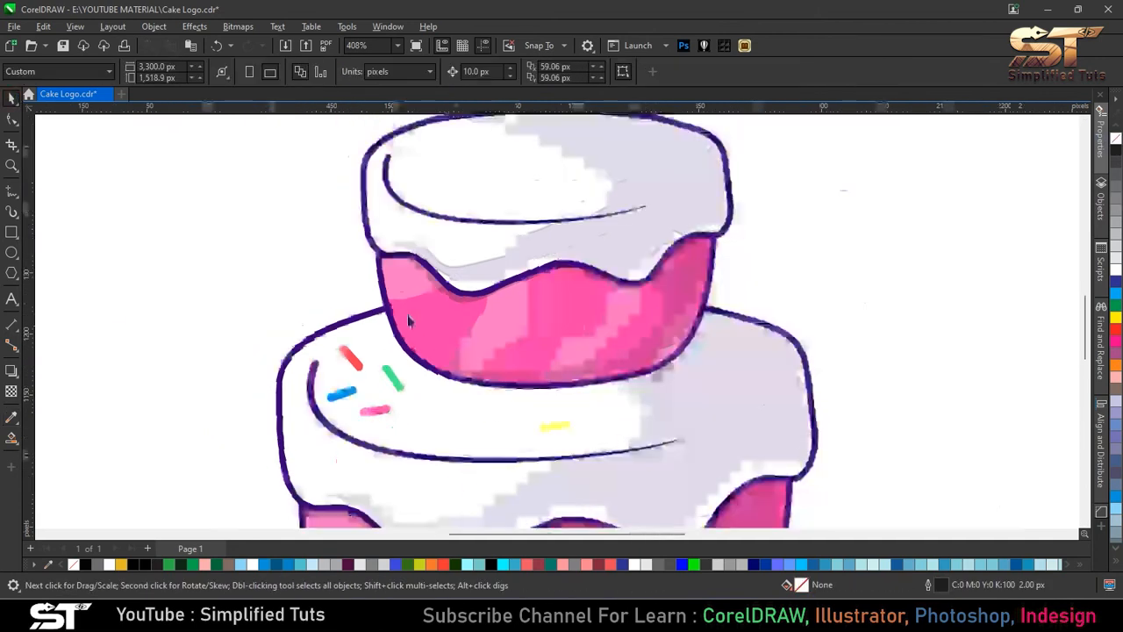
pyautogui.moveTo(335, 399); pyautogui.dragTo(523, 430)
pyautogui.rightClick(502, 419)
pyautogui.click(502, 418)
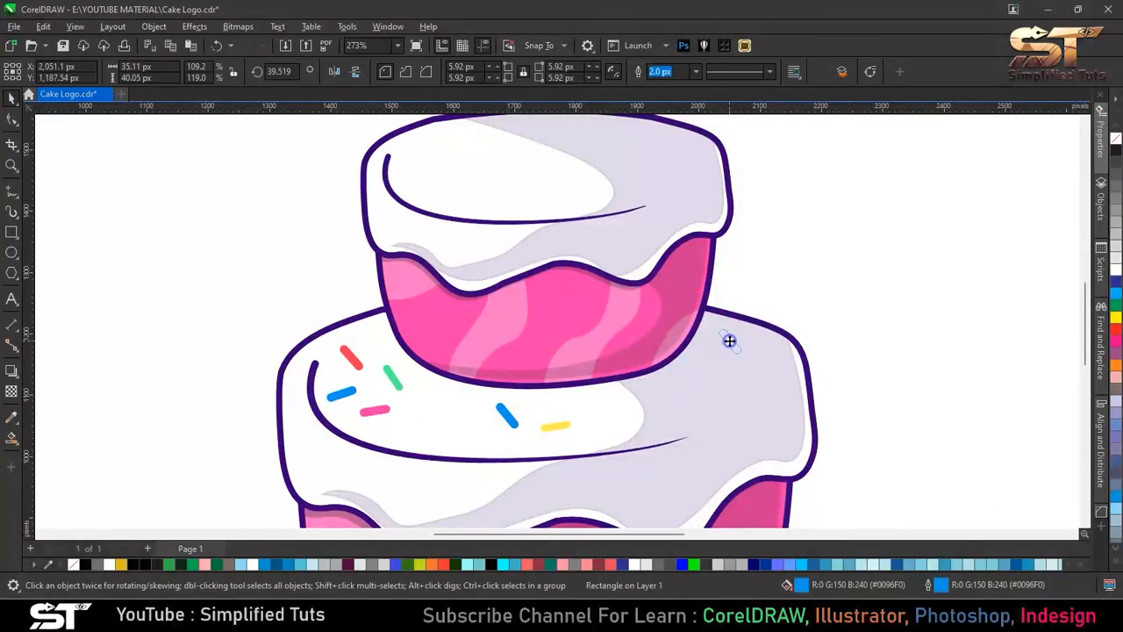
pyautogui.moveTo(691, 494); pyautogui.dragTo(671, 496)
pyautogui.rightClick(671, 496)
pyautogui.moveTo(671, 496); pyautogui.dragTo(353, 485)
pyautogui.rightClick(353, 485)
pyautogui.moveTo(353, 485); pyautogui.dragTo(497, 507)
# Step: Scatter seven copies of the pink sprinkle at varied angles across the top and front of the lower frosting
pyautogui.moveTo(374, 397); pyautogui.dragTo(726, 357)
pyautogui.rightClick(416, 418)
pyautogui.click(417, 417)
pyautogui.rightClick(542, 386)
pyautogui.rightClick(644, 389)
pyautogui.click(644, 389)
pyautogui.click(639, 391)
pyautogui.rightClick(725, 364)
pyautogui.click(725, 363)
pyautogui.moveTo(730, 435); pyautogui.dragTo(527, 453)
pyautogui.rightClick(520, 474)
pyautogui.click(520, 475)
pyautogui.click(534, 474)
# Step: Scatter five copies of the green sprinkle at varied angles in the gaps and near the edges of the lower frosting
pyautogui.moveTo(392, 359); pyautogui.dragTo(710, 390)
pyautogui.rightClick(612, 419)
pyautogui.click(611, 419)
pyautogui.rightClick(783, 382)
pyautogui.click(784, 382)
pyautogui.moveTo(788, 383); pyautogui.dragTo(346, 436)
pyautogui.click(786, 388)
pyautogui.rightClick(774, 439)
pyautogui.click(774, 438)
pyautogui.click(770, 417)
pyautogui.rightClick(435, 517)
pyautogui.click(435, 518)
pyautogui.rightClick(310, 438)
pyautogui.click(311, 437)
pyautogui.click(372, 458)
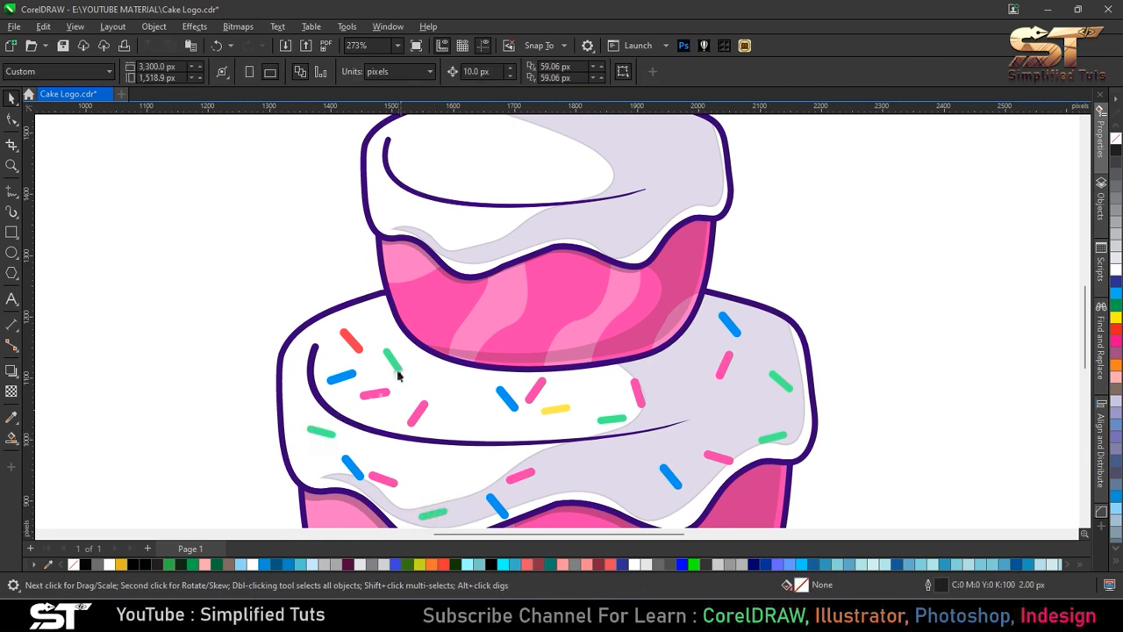
# Step: Place four rotated copies of the red sprinkle in the remaining gaps on the lower frosting's top and front
pyautogui.rightClick(467, 405)
pyautogui.click(467, 406)
pyautogui.moveTo(473, 421); pyautogui.dragTo(446, 490)
pyautogui.click(468, 408)
pyautogui.click(467, 406)
pyautogui.click(468, 406)
pyautogui.press('Escape')
pyautogui.rightClick(446, 490)
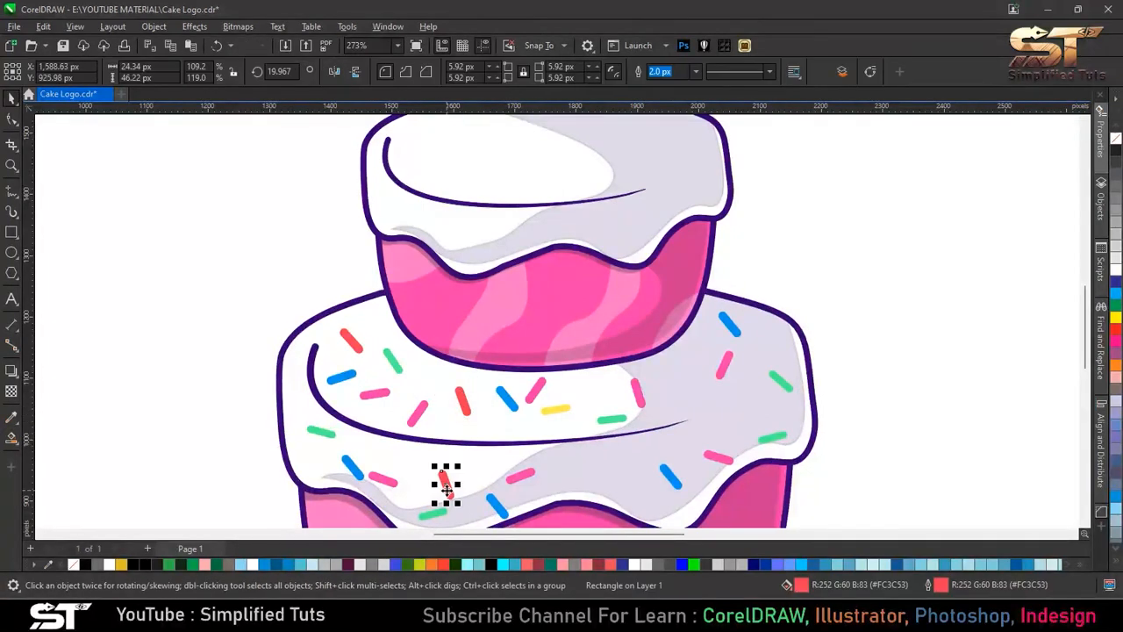
pyautogui.moveTo(612, 462); pyautogui.dragTo(695, 408)
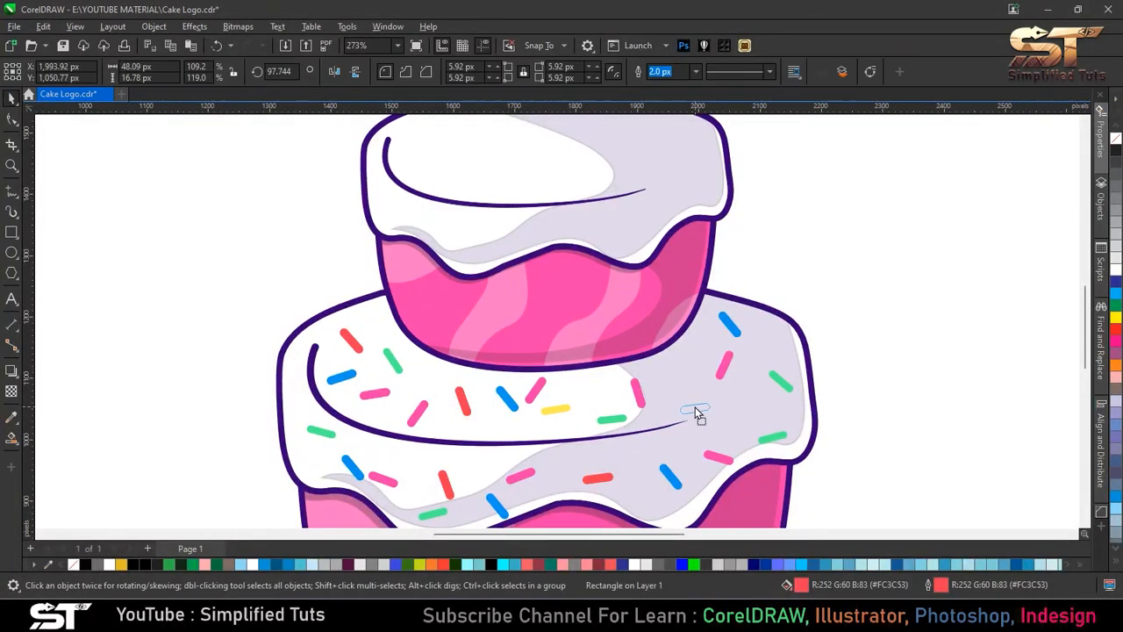
pyautogui.press('Escape')
# Step: Copy one green, one red and two pink sprinkles onto the left part of the upper frosting
pyautogui.scroll(-3, 514, 448)
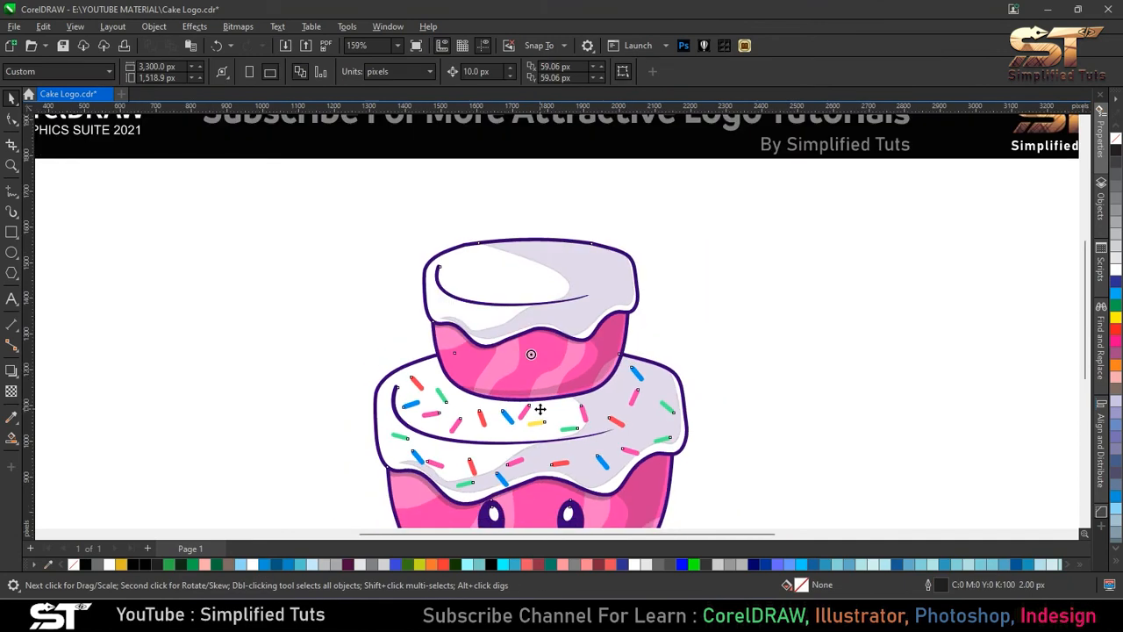
pyautogui.scroll(-2, 629, 458)
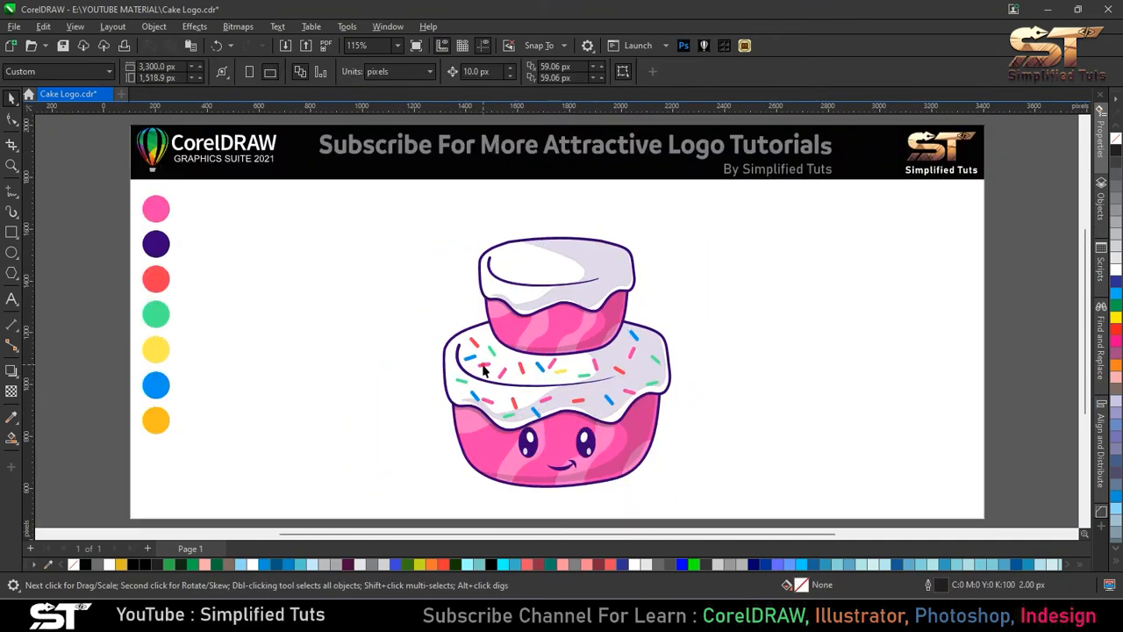
pyautogui.click(514, 302)
pyautogui.click(521, 301)
pyautogui.click(512, 266)
pyautogui.click(537, 298)
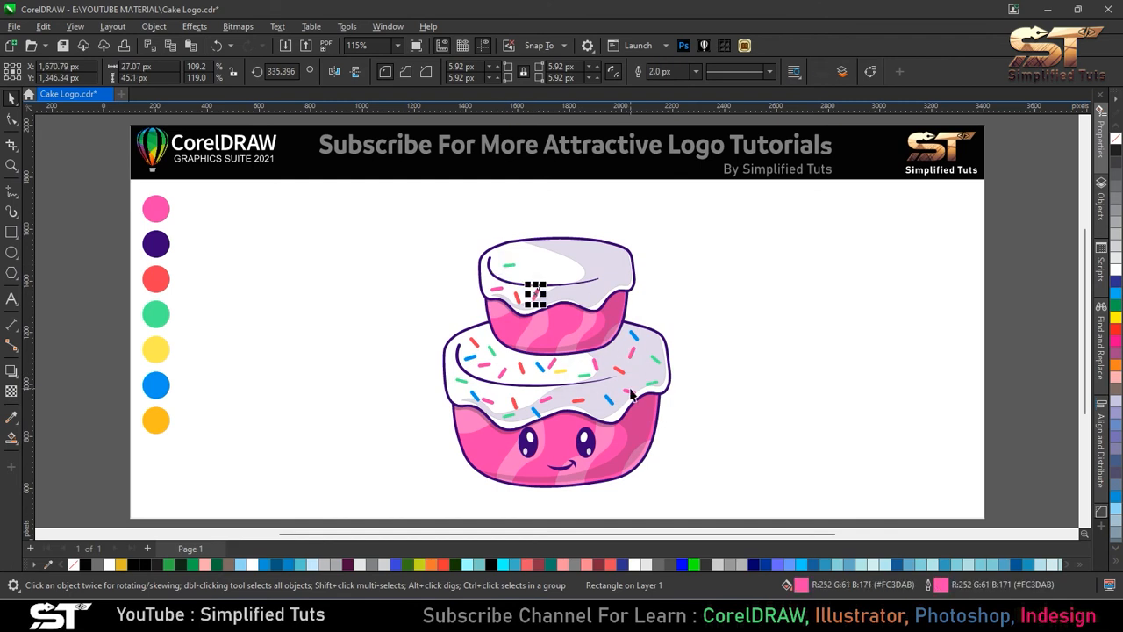
# Step: Add a blue sprinkle copy on the upper frosting's top and pink, red and green copies along its front
pyautogui.moveTo(609, 400); pyautogui.dragTo(587, 297)
pyautogui.rightClick(531, 251)
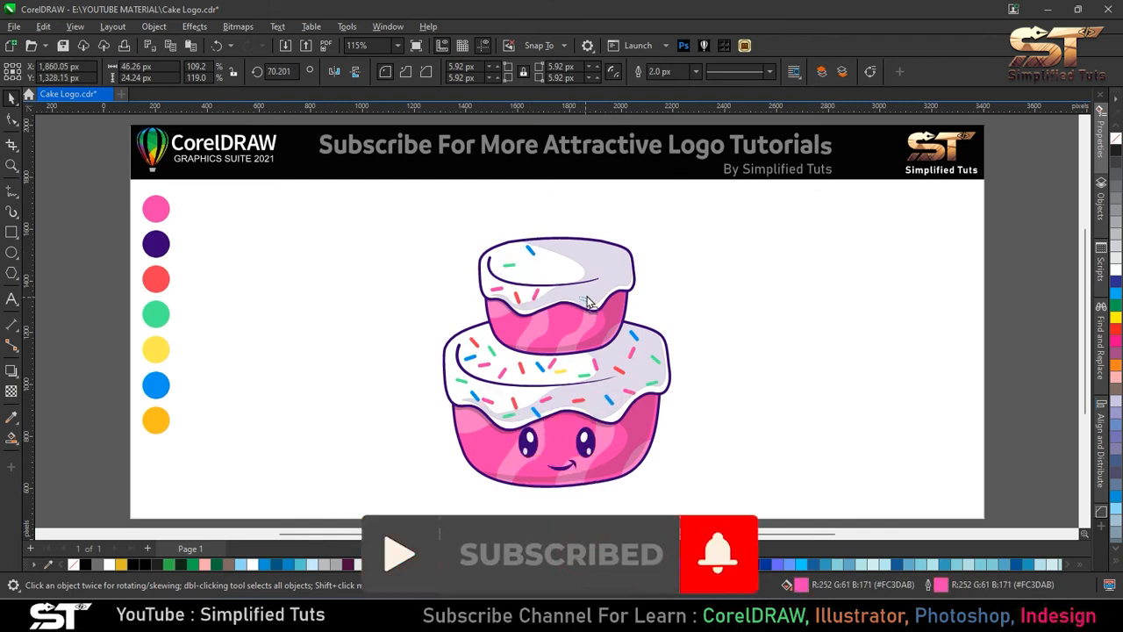
pyautogui.moveTo(613, 401); pyautogui.dragTo(572, 300)
pyautogui.hotkey('ctrl', 'z')
pyautogui.moveTo(578, 400); pyautogui.dragTo(565, 294)
pyautogui.rightClick(565, 294)
pyautogui.moveTo(655, 359); pyautogui.dragTo(571, 301)
pyautogui.rightClick(572, 301)
# Step: Copy three pink, one red and one blue sprinkle across the centre and right of the upper frosting, and save the file
pyautogui.moveTo(630, 357); pyautogui.dragTo(586, 251)
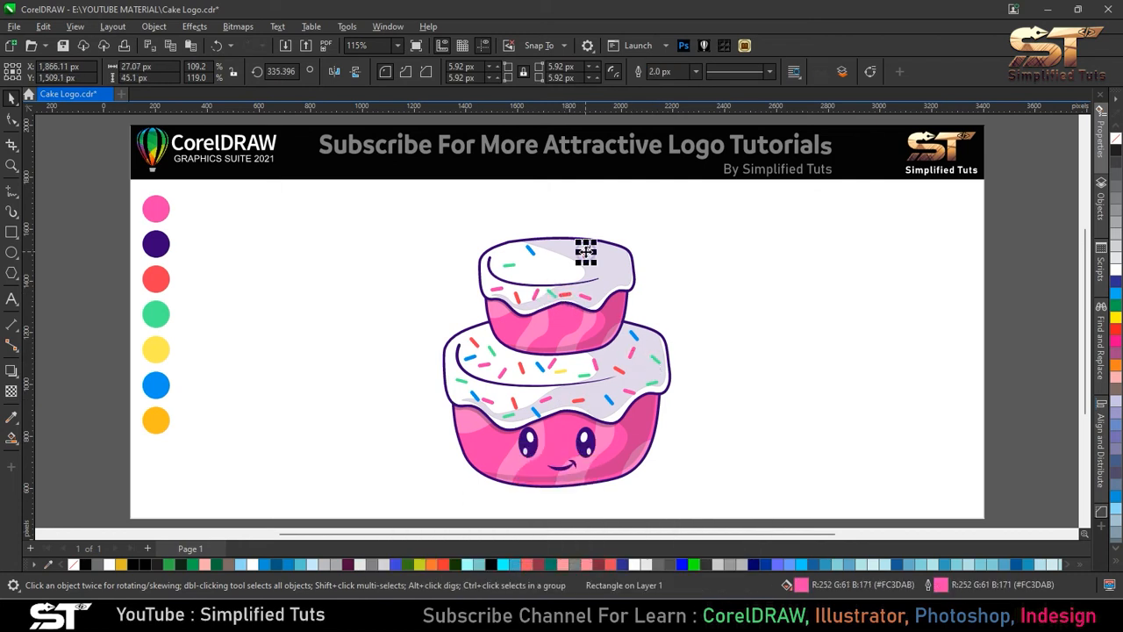
pyautogui.moveTo(583, 401); pyautogui.dragTo(614, 287)
pyautogui.moveTo(503, 372); pyautogui.dragTo(547, 269)
pyautogui.rightClick(547, 269)
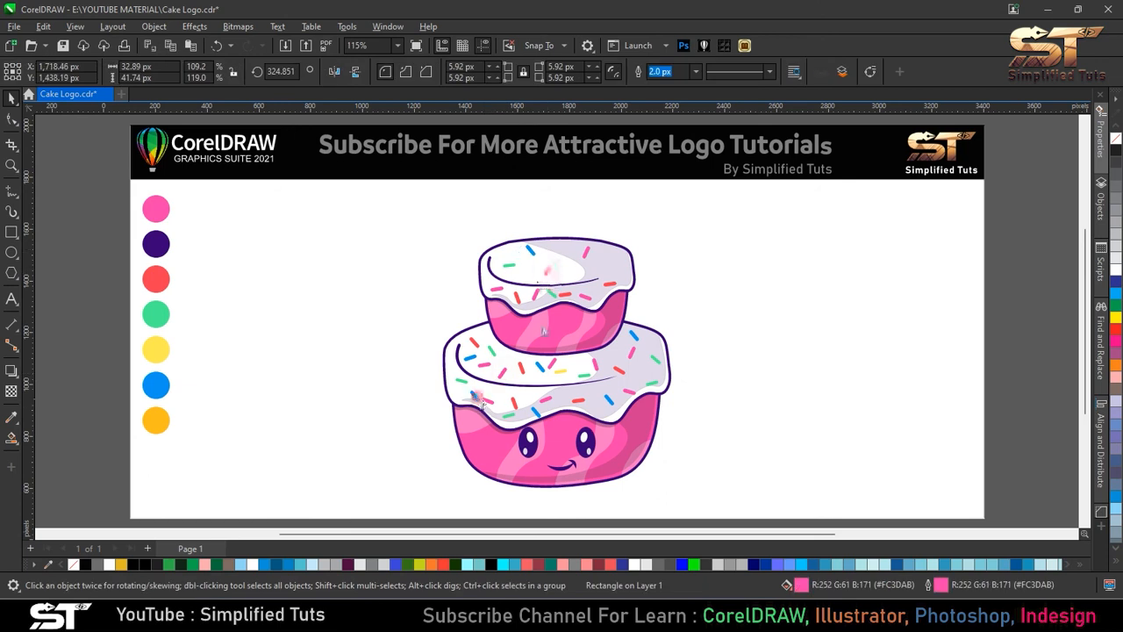
pyautogui.moveTo(474, 395); pyautogui.dragTo(581, 273)
pyautogui.moveTo(631, 356); pyautogui.dragTo(621, 261)
pyautogui.rightClick(622, 261)
pyautogui.press('Escape')
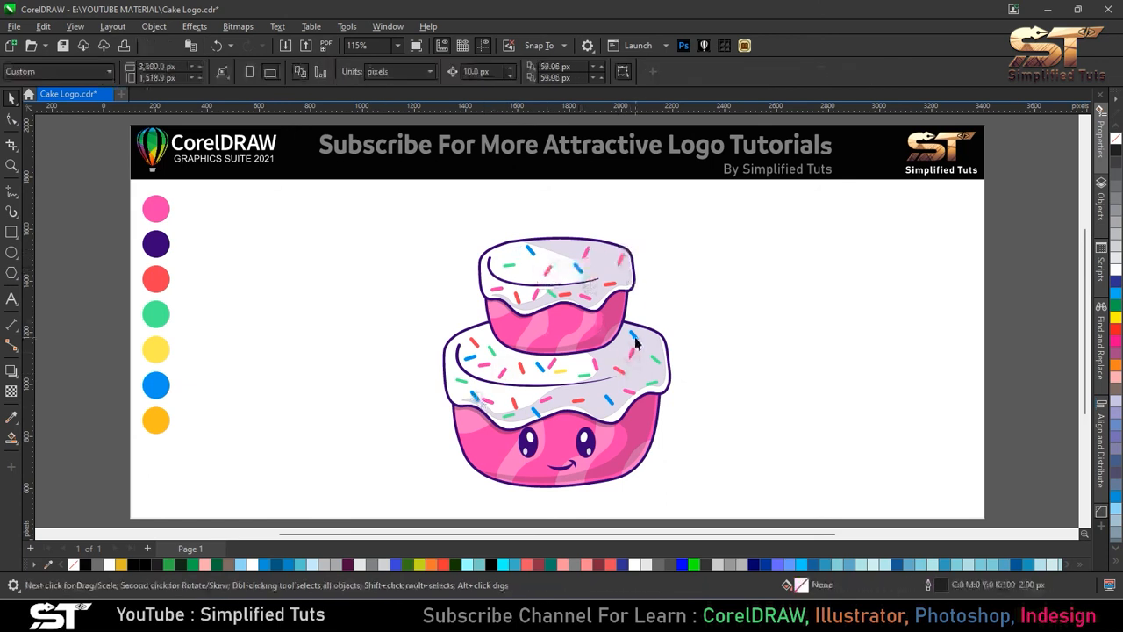
pyautogui.hotkey('ctrl', 's')
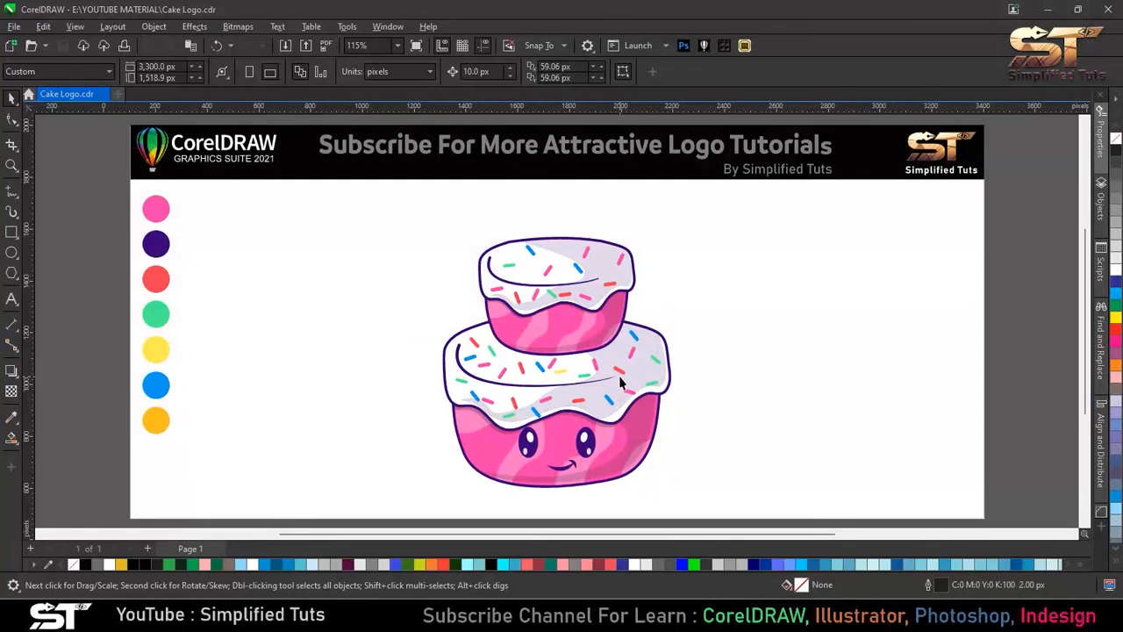
# Step: Draw an ellipse about 510 by 179 px over the upper frosting's top, filled white and without an outline
pyautogui.click(11, 254)
pyautogui.moveTo(494, 233); pyautogui.dragTo(628, 287)
pyautogui.click(11, 97)
pyautogui.click(562, 272)
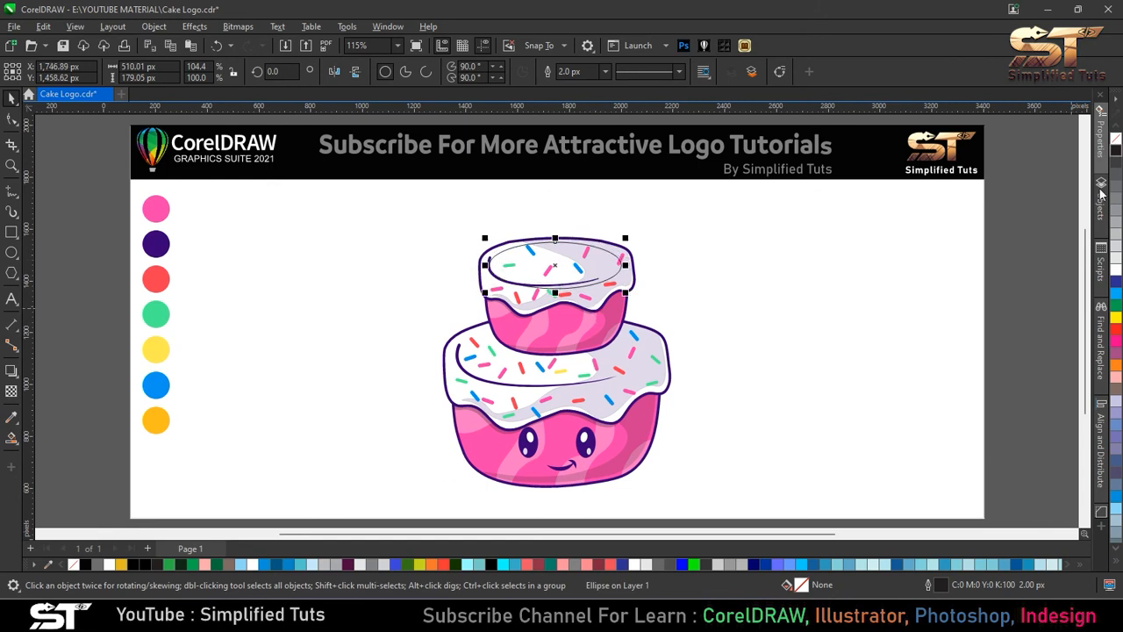
pyautogui.click(1116, 270)
pyautogui.rightClick(1116, 138)
# Step: Bring the purple inner contour line of the upper frosting in front of the white ellipse
pyautogui.click(757, 271)
pyautogui.keyDown('alt'); pyautogui.click(490, 261); pyautogui.keyUp('alt')
pyautogui.keyDown('alt'); pyautogui.click(492, 264); pyautogui.keyUp('alt')
pyautogui.keyDown('alt'); pyautogui.click(490, 266); pyautogui.keyUp('alt')
pyautogui.click(489, 269)
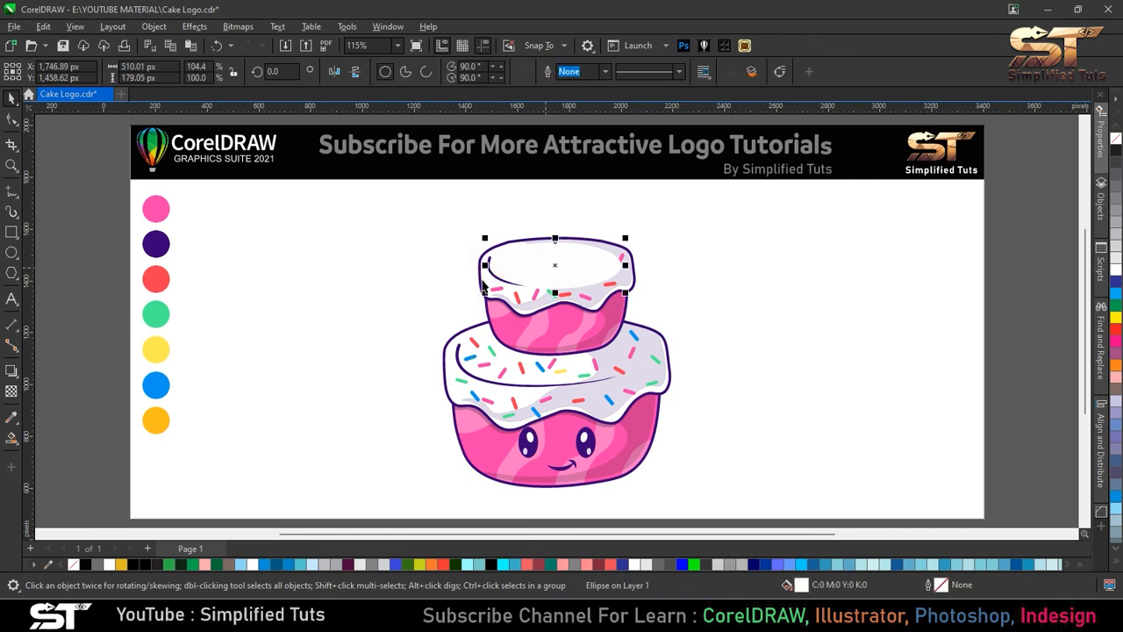
pyautogui.click(487, 268)
pyautogui.scroll(4, 488, 268)
pyautogui.hotkey('shift', 'pageup')
pyautogui.hotkey('ctrl', 'z')
pyautogui.press('Escape')
pyautogui.click(494, 226)
pyautogui.hotkey('shift', 'pageup')
pyautogui.press('Escape')
pyautogui.scroll(-1, 453, 279)
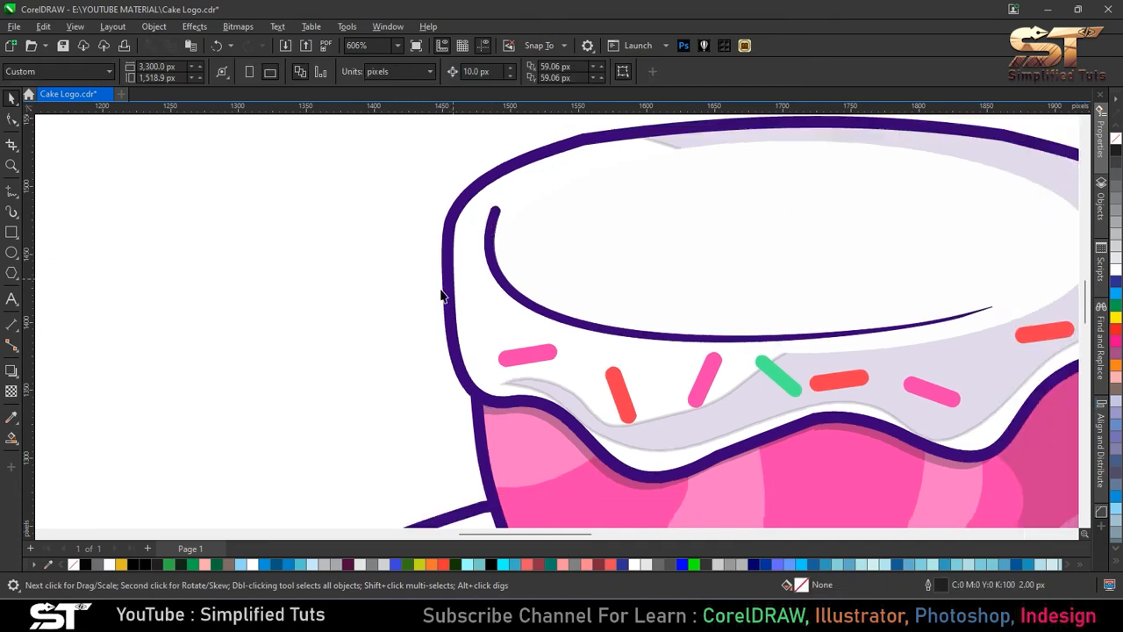
# Step: Lower the tapered right end of the inner contour line so it follows the white ellipse's lower edge
pyautogui.scroll(-1, 442, 291)
pyautogui.scroll(1, 637, 332)
pyautogui.click(641, 312)
pyautogui.press('F10')
pyautogui.scroll(1, 735, 269)
pyautogui.moveTo(637, 211); pyautogui.dragTo(940, 338)
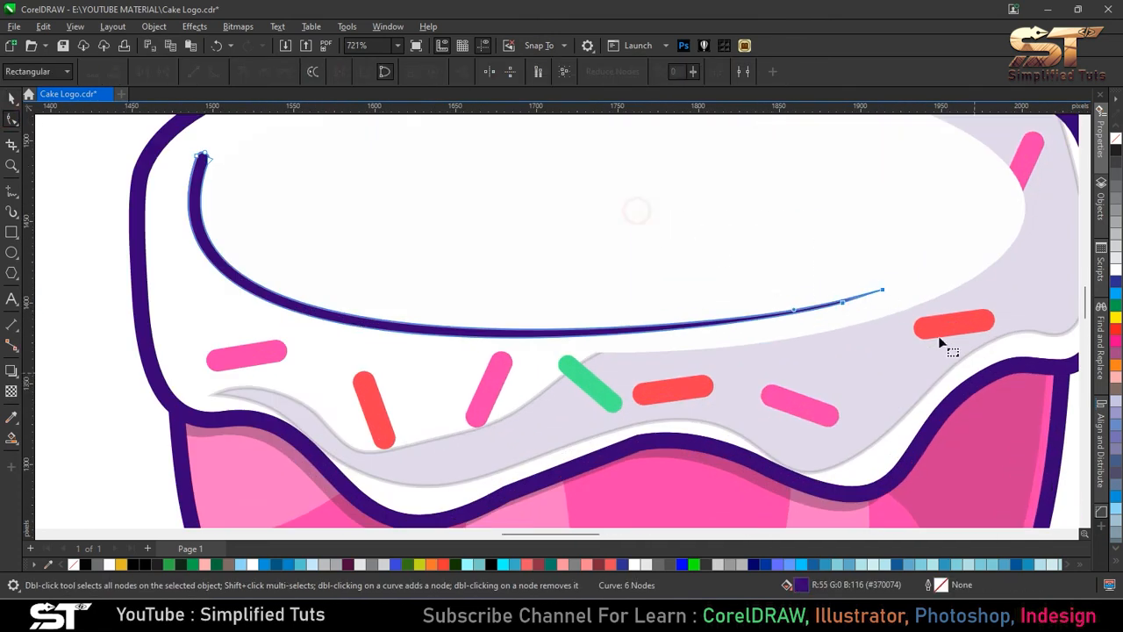
pyautogui.moveTo(883, 290); pyautogui.dragTo(884, 316)
pyautogui.click(11, 98)
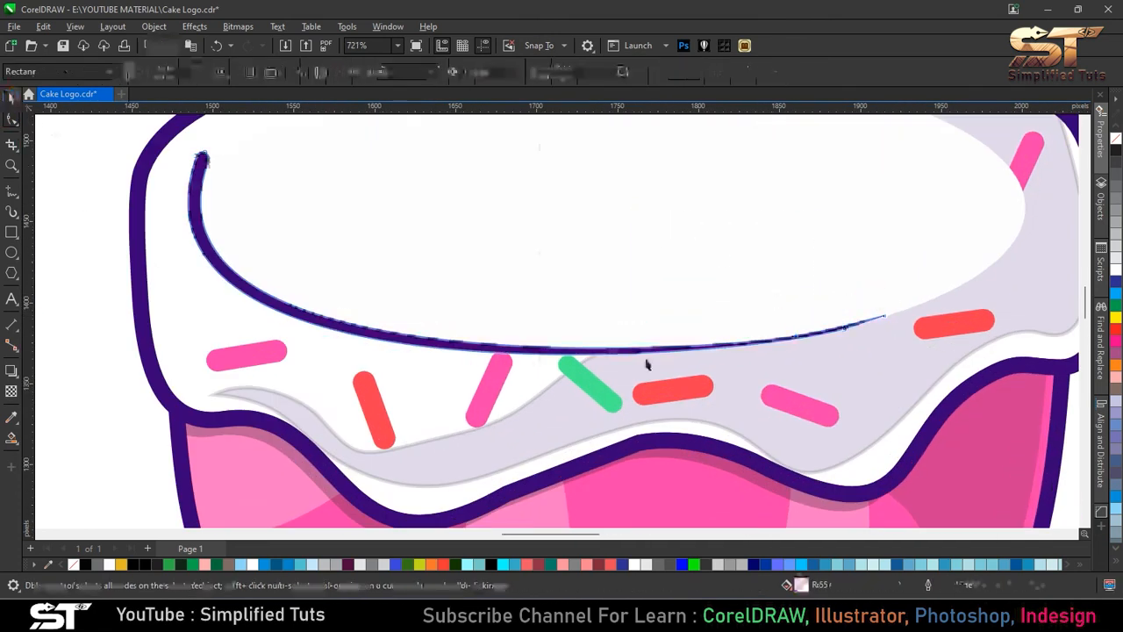
# Step: Restack the upper frosting so the sprinkles on its top lie above the white ellipse, and save the file
pyautogui.hotkey('shift', 'F4')
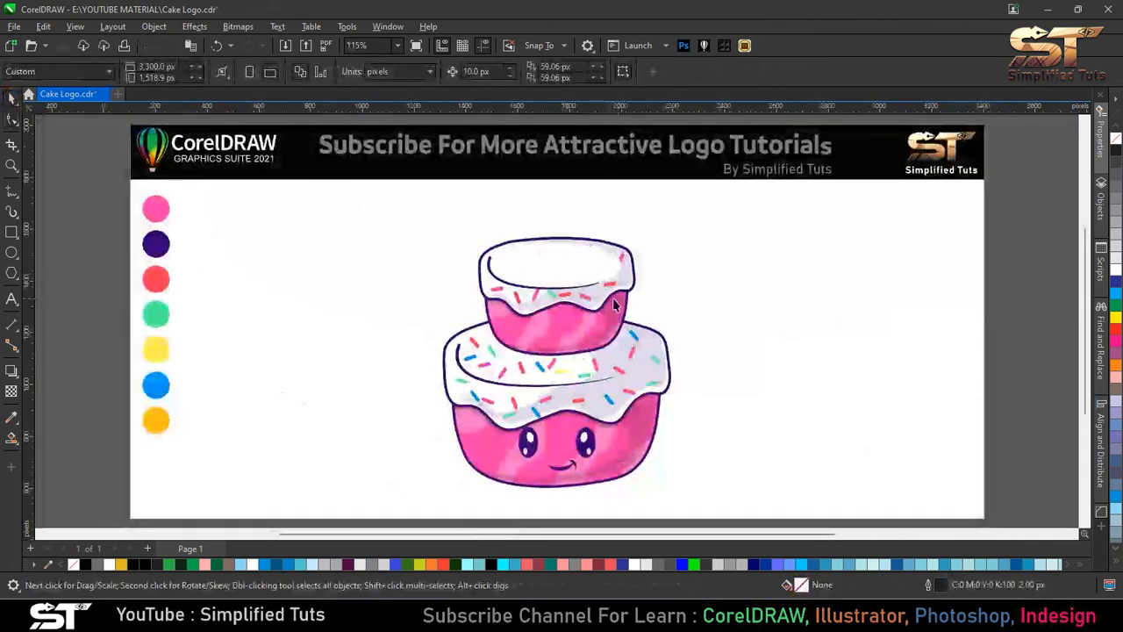
pyautogui.scroll(4, 543, 294)
pyautogui.click(522, 311)
pyautogui.scroll(-2, 533, 338)
pyautogui.click(708, 260)
pyautogui.scroll(-2, 542, 311)
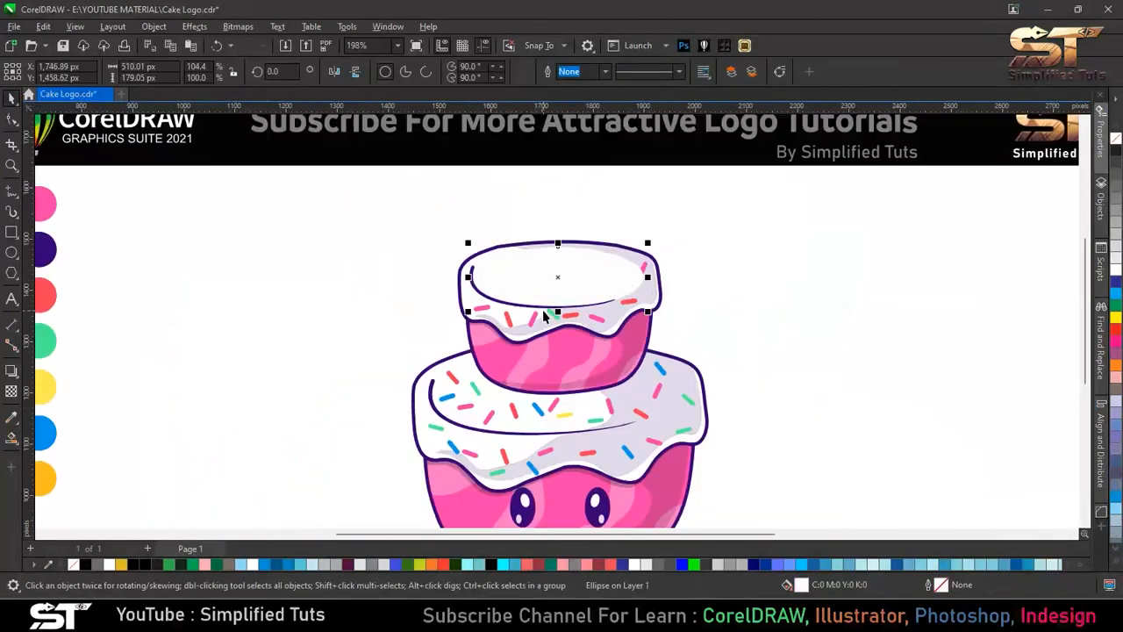
pyautogui.scroll(-1, 542, 311)
pyautogui.click(483, 146)
pyautogui.moveTo(614, 302); pyautogui.dragTo(619, 302)
pyautogui.hotkey('ctrl', 'a')
pyautogui.press('F4')
pyautogui.click(700, 316)
pyautogui.hotkey('ctrl', 's')
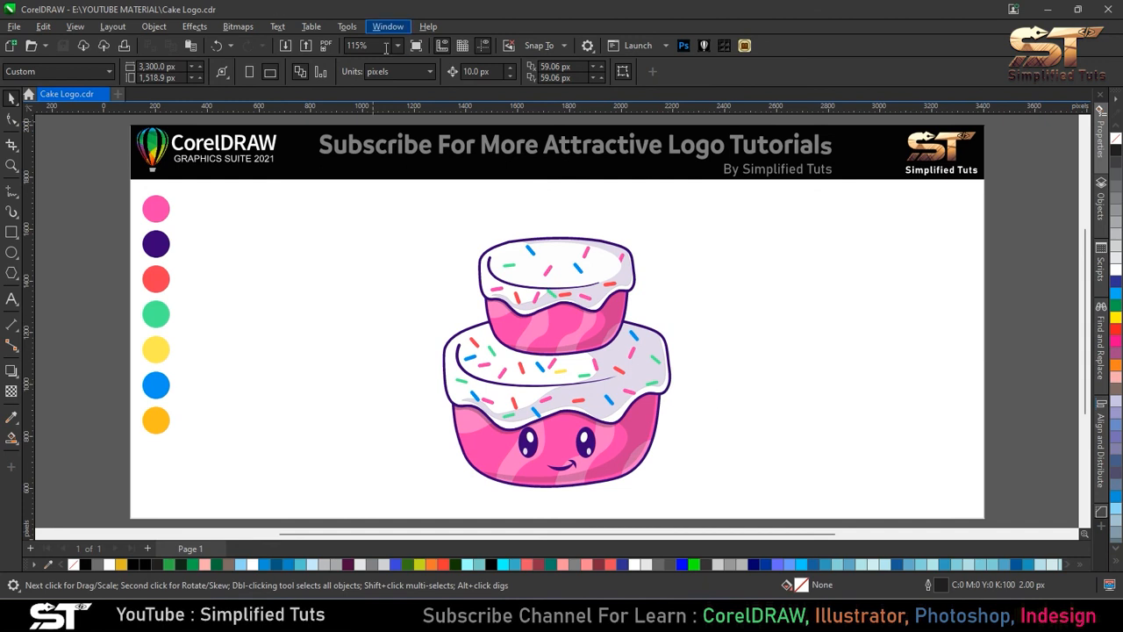
# Step: Draw a small closed five-point outline with a pointed top in the empty area right of the upper tier
pyautogui.write('250')
pyautogui.press('Return')
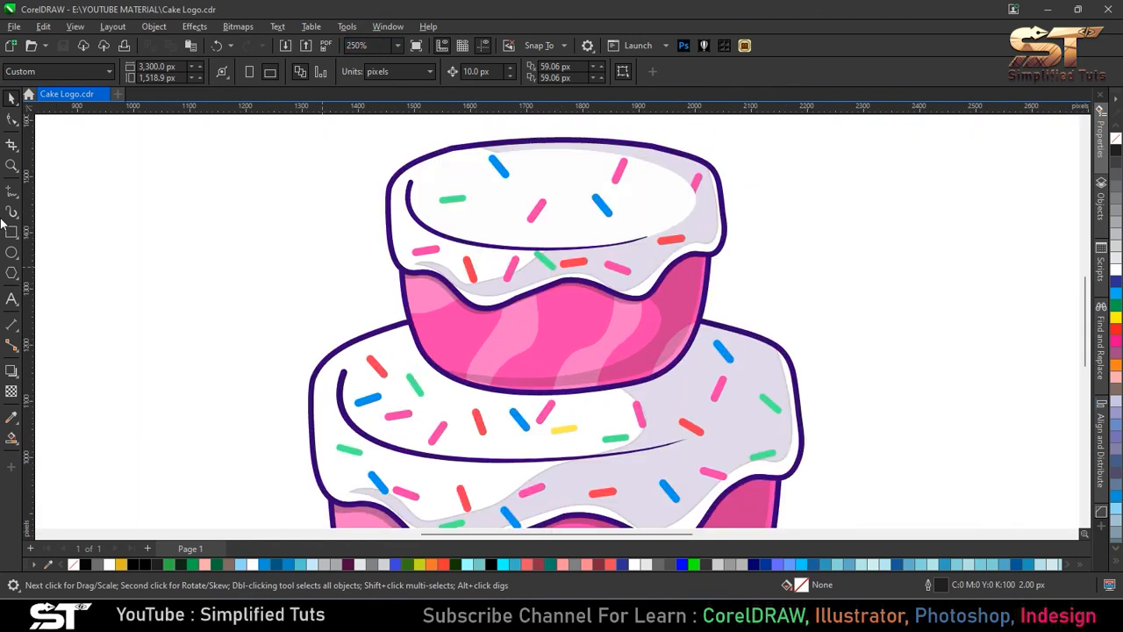
pyautogui.click(12, 190)
pyautogui.click(774, 155)
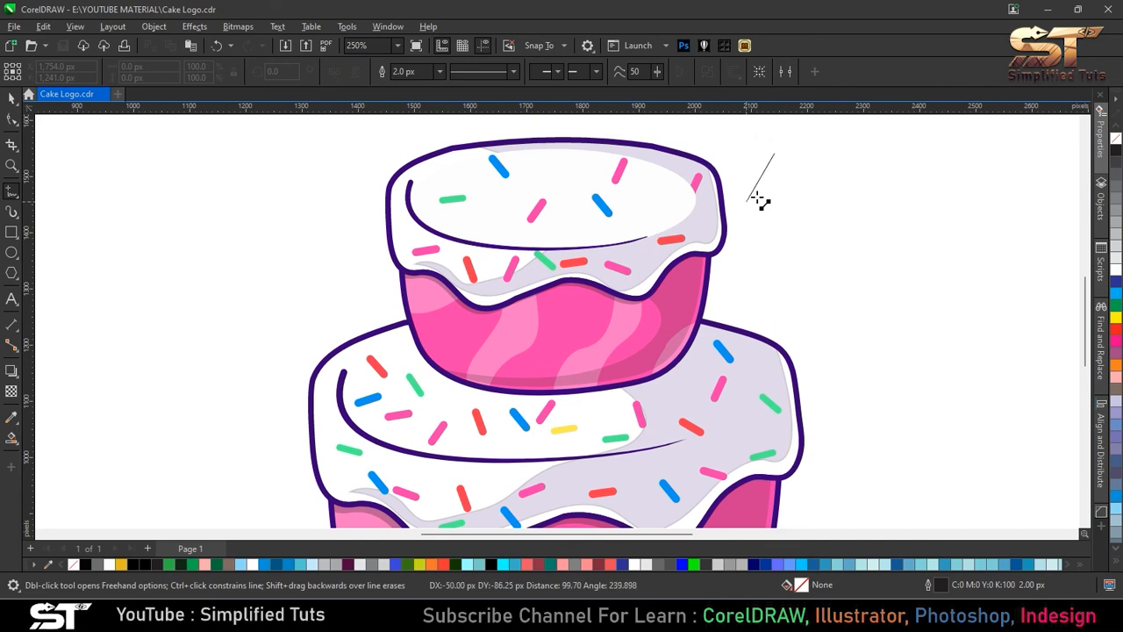
pyautogui.click(759, 195)
pyautogui.click(765, 218)
pyautogui.click(792, 212)
pyautogui.click(790, 182)
pyautogui.click(774, 154)
# Step: Bend the sides of the five-point outline beside the upper tier into the curves of a teardrop-shaped flame
pyautogui.press('F10')
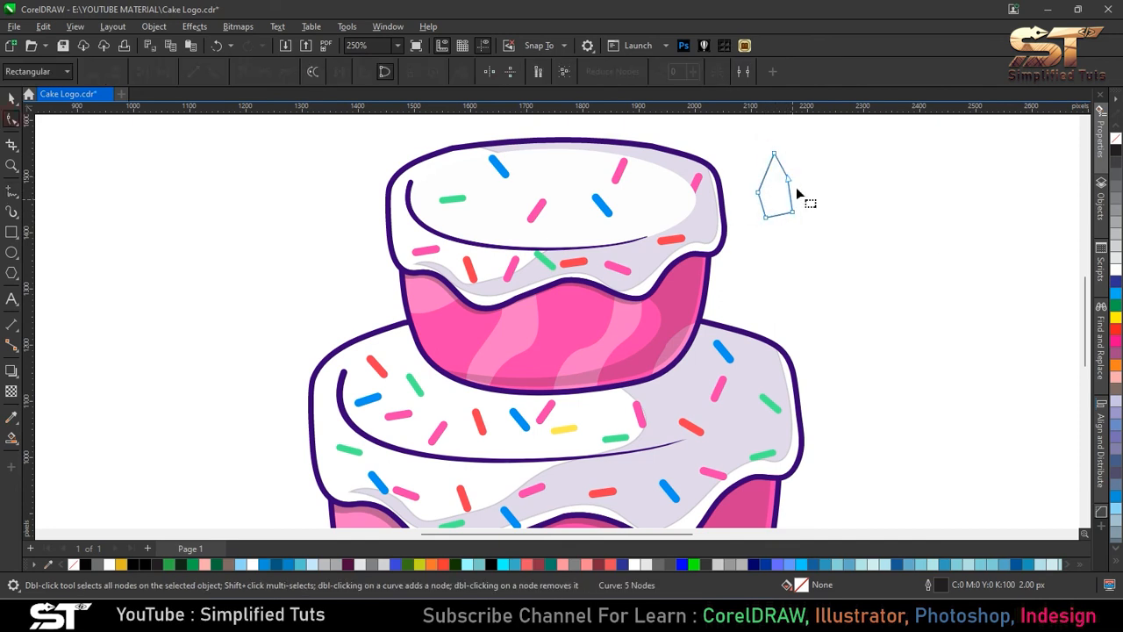
pyautogui.moveTo(767, 171)
pyautogui.mouseDown()
pyautogui.moveTo(780, 169)
pyautogui.moveTo(795, 194)
pyautogui.moveTo(775, 220)
pyautogui.mouseUp()
pyautogui.click(762, 206)
pyautogui.scroll(2, 788, 218)
pyautogui.moveTo(732, 185); pyautogui.dragTo(728, 189)
pyautogui.scroll(-1, 733, 198)
pyautogui.scroll(1, 742, 172)
pyautogui.click(787, 158)
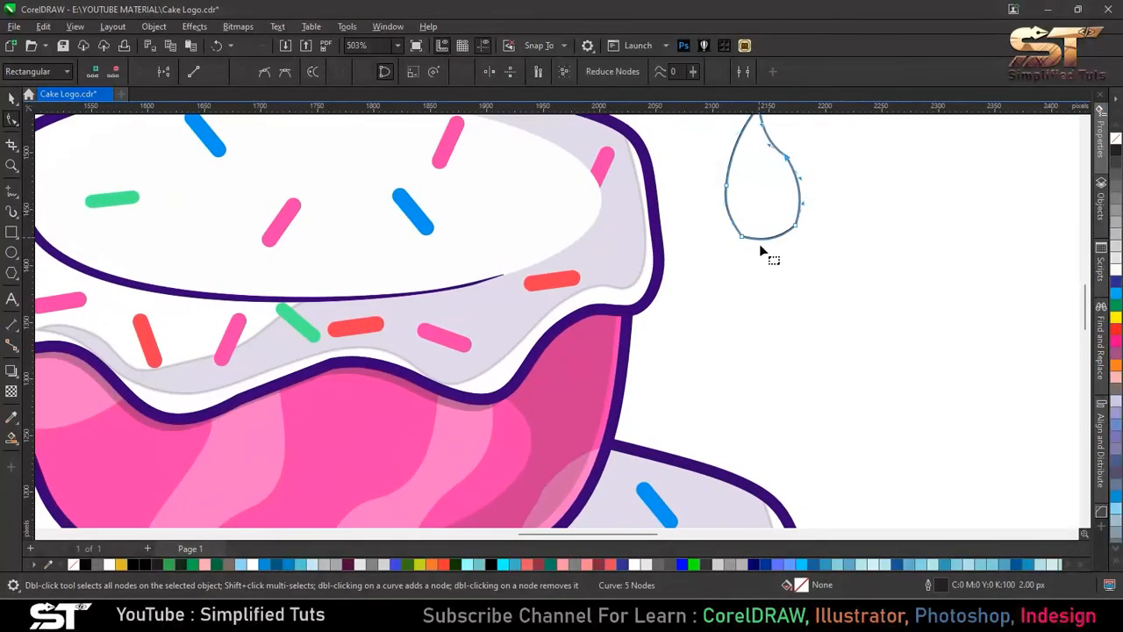
# Step: Round the flame's lower end by adding nodes beside its bottom corners and removing the corner nodes
pyautogui.scroll(1, 805, 193)
pyautogui.press('Delete')
pyautogui.scroll(1, 701, 336)
pyautogui.doubleClick(655, 279)
pyautogui.click(768, 336)
pyautogui.doubleClick(771, 336)
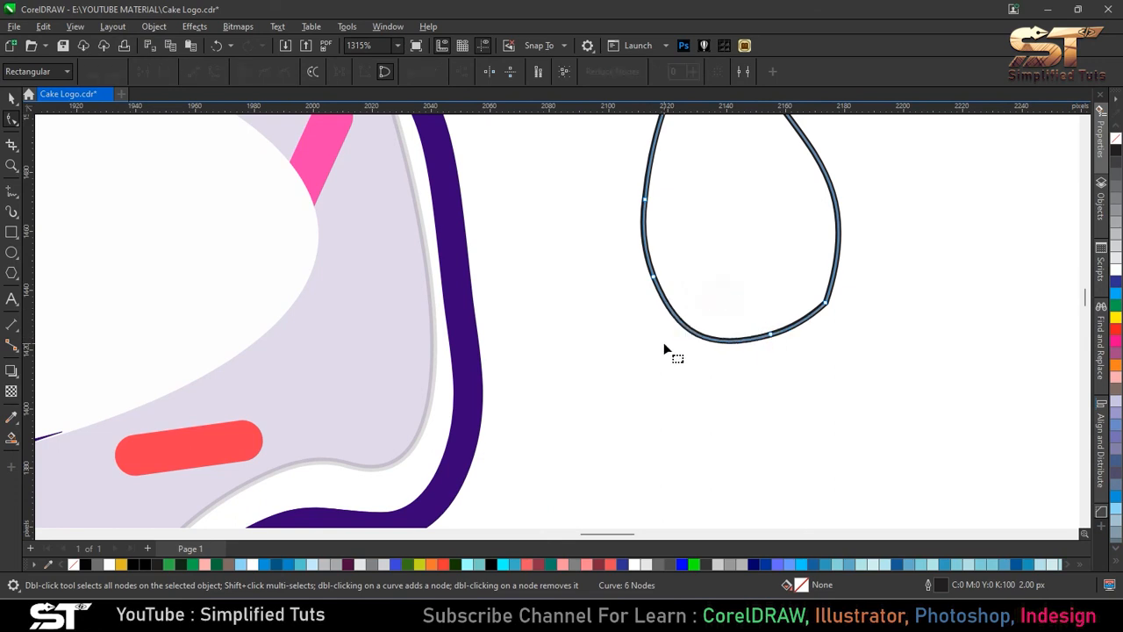
pyautogui.doubleClick(838, 236)
pyautogui.doubleClick(824, 304)
# Step: Set the flame's outline width to 10 px
pyautogui.click(8, 96)
pyautogui.hotkey('shift', 'F4')
pyautogui.press('BackSpace')
pyautogui.press('Return')
pyautogui.click(764, 207)
pyautogui.click(438, 71)
pyautogui.click(425, 171)
pyautogui.click(779, 213)
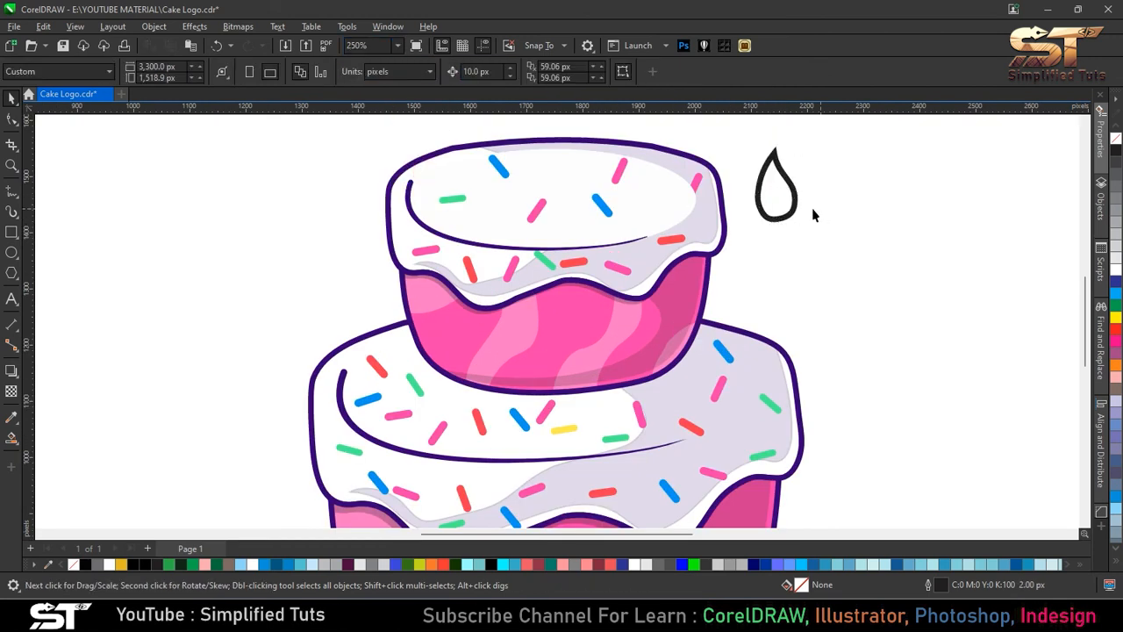
# Step: Draw a tapered seven-point candle outline directly below the flame, starting and ending on the flame's lower edge
pyautogui.click(11, 190)
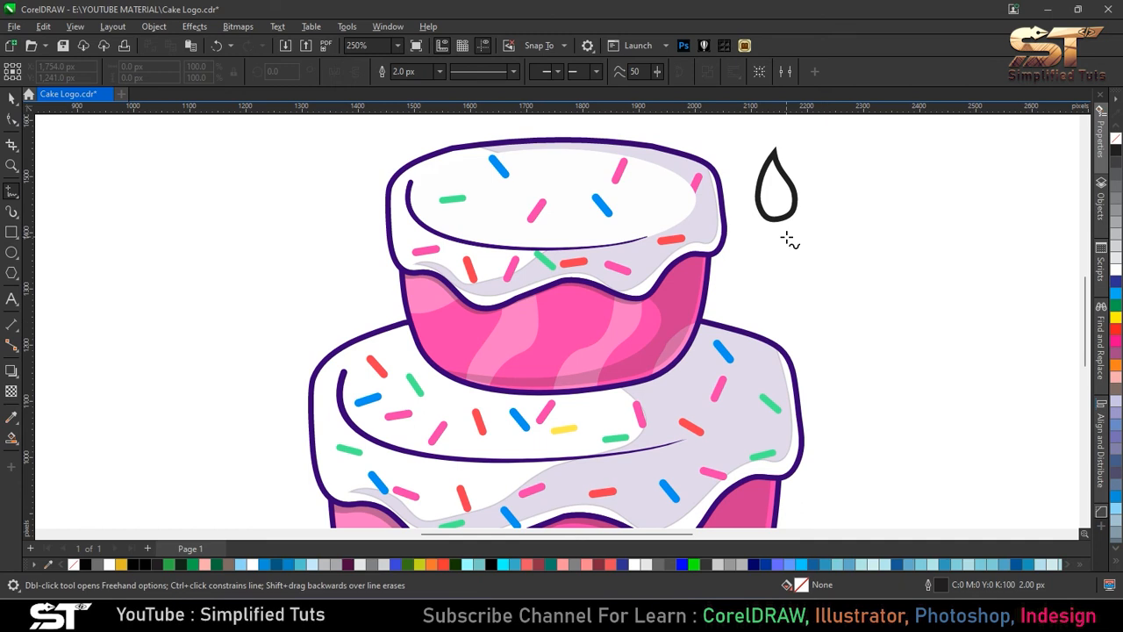
pyautogui.click(767, 216)
pyautogui.doubleClick(758, 247)
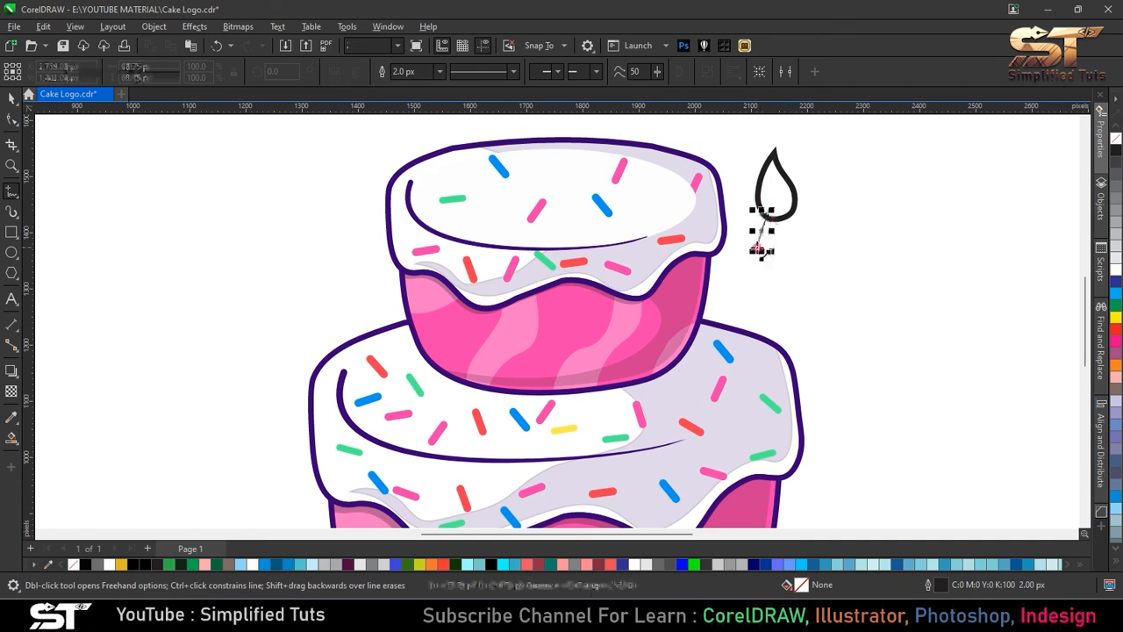
pyautogui.doubleClick(772, 291)
pyautogui.doubleClick(800, 291)
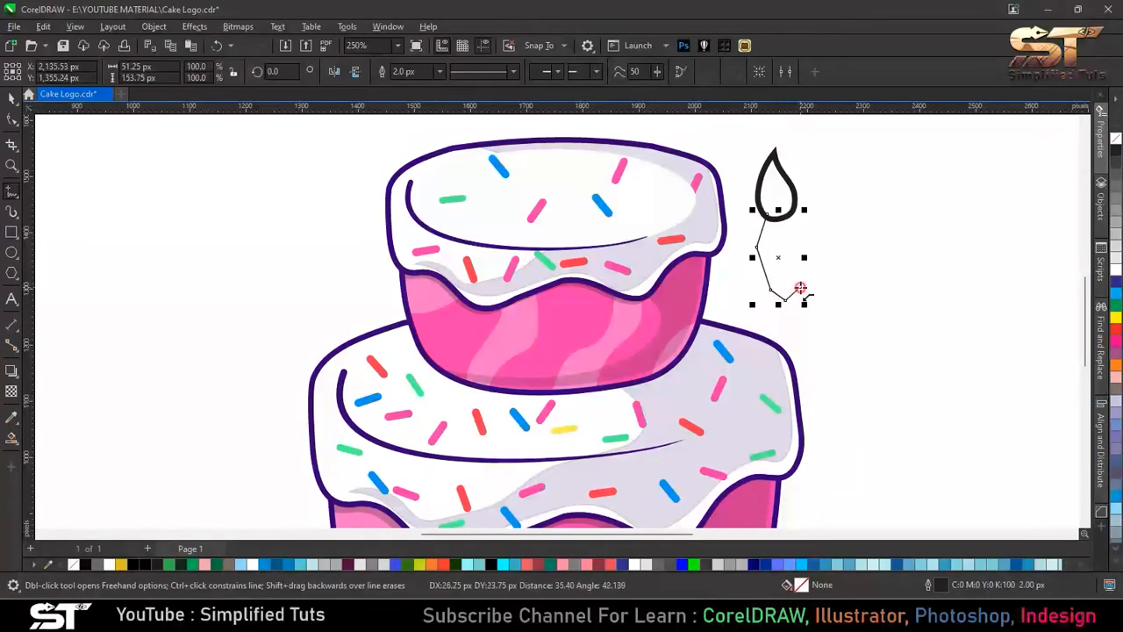
pyautogui.doubleClick(800, 228)
pyautogui.click(792, 214)
# Step: Curve the candle outline's sides and round its corners by bending segments and removing surplus nodes
pyautogui.click(11, 119)
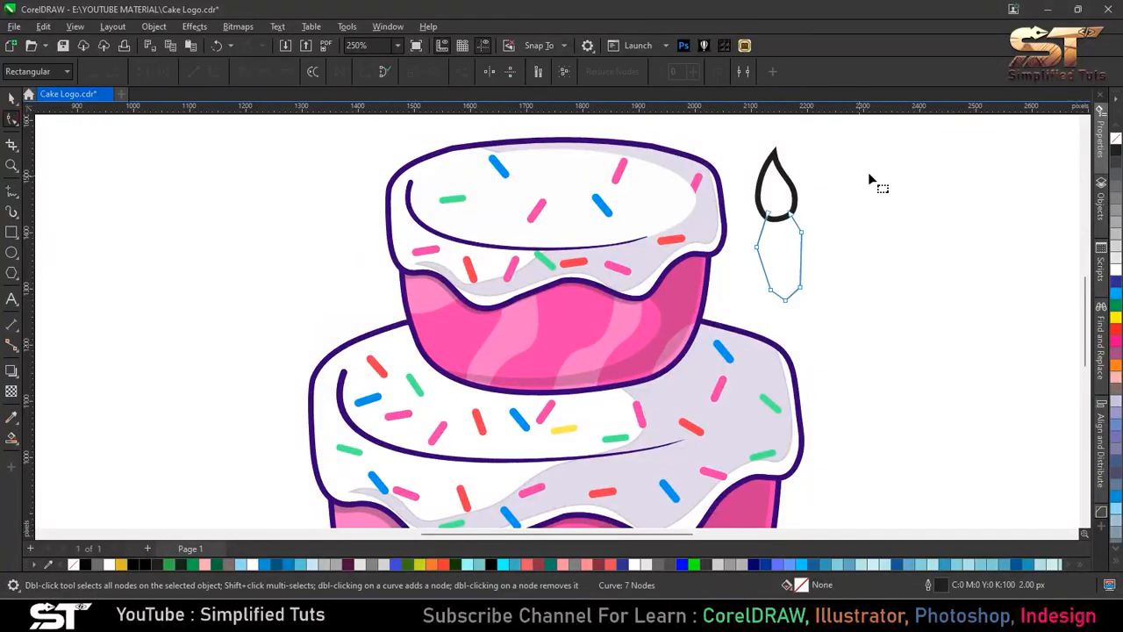
pyautogui.click(754, 230)
pyautogui.moveTo(763, 227); pyautogui.dragTo(801, 228)
pyautogui.doubleClick(802, 263)
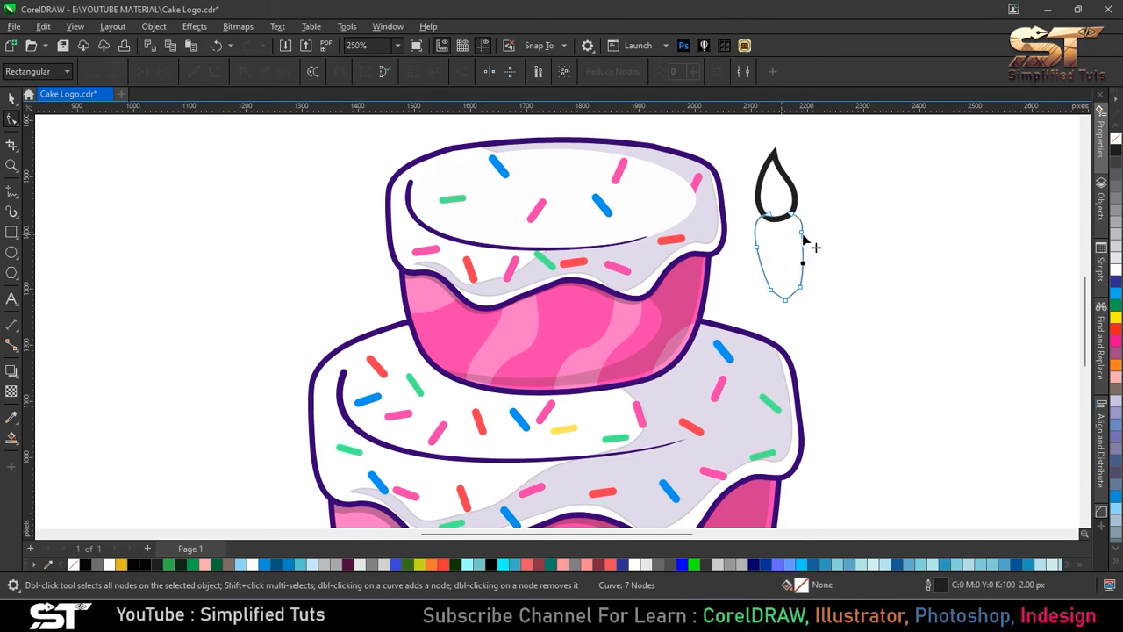
pyautogui.scroll(3, 816, 325)
pyautogui.moveTo(772, 297); pyautogui.dragTo(737, 259)
pyautogui.press('Delete')
pyautogui.click(806, 276)
# Step: Set the candle outline's width to 10 px
pyautogui.click(11, 98)
pyautogui.press('Escape')
pyautogui.click(647, 272)
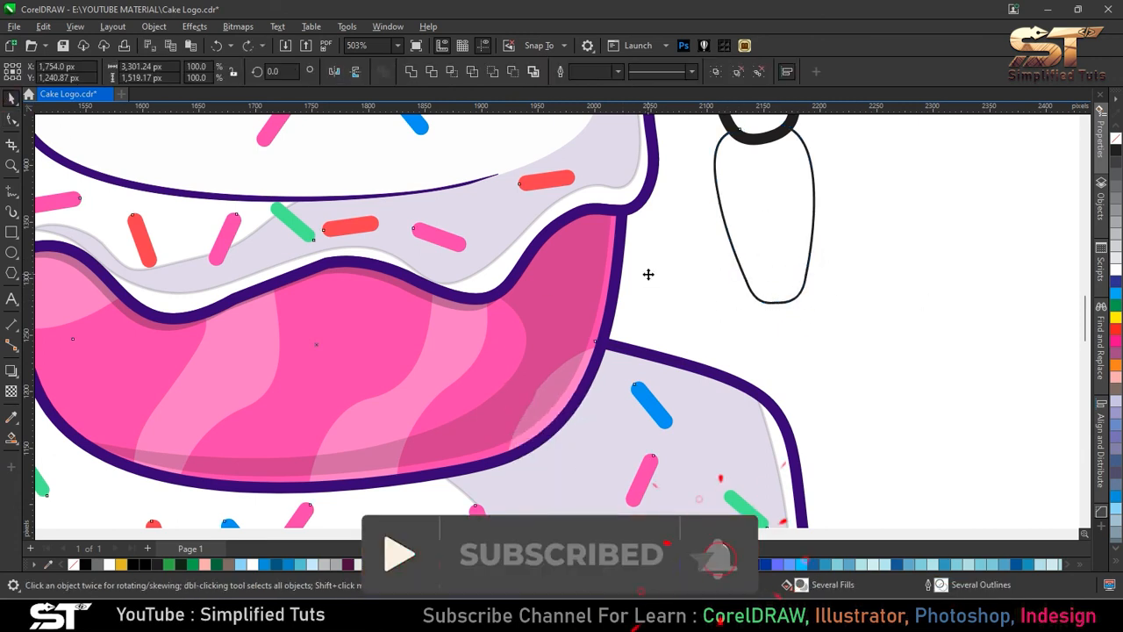
pyautogui.press('F4')
pyautogui.press('Escape')
pyautogui.click(661, 289)
pyautogui.click(439, 71)
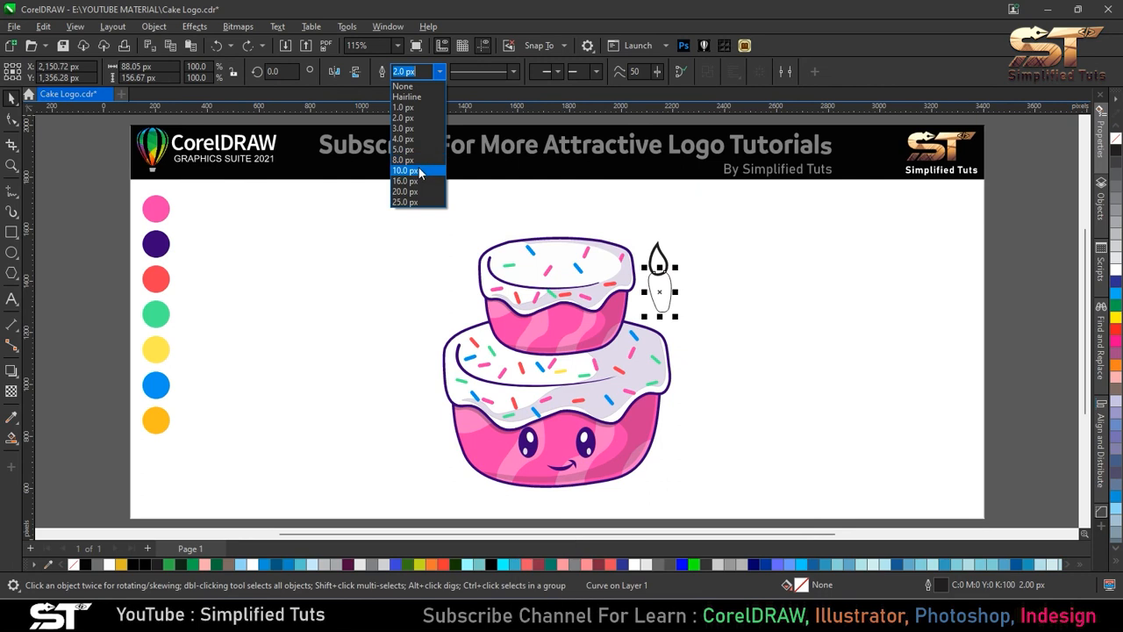
pyautogui.click(426, 170)
pyautogui.write('250')
pyautogui.press('Return')
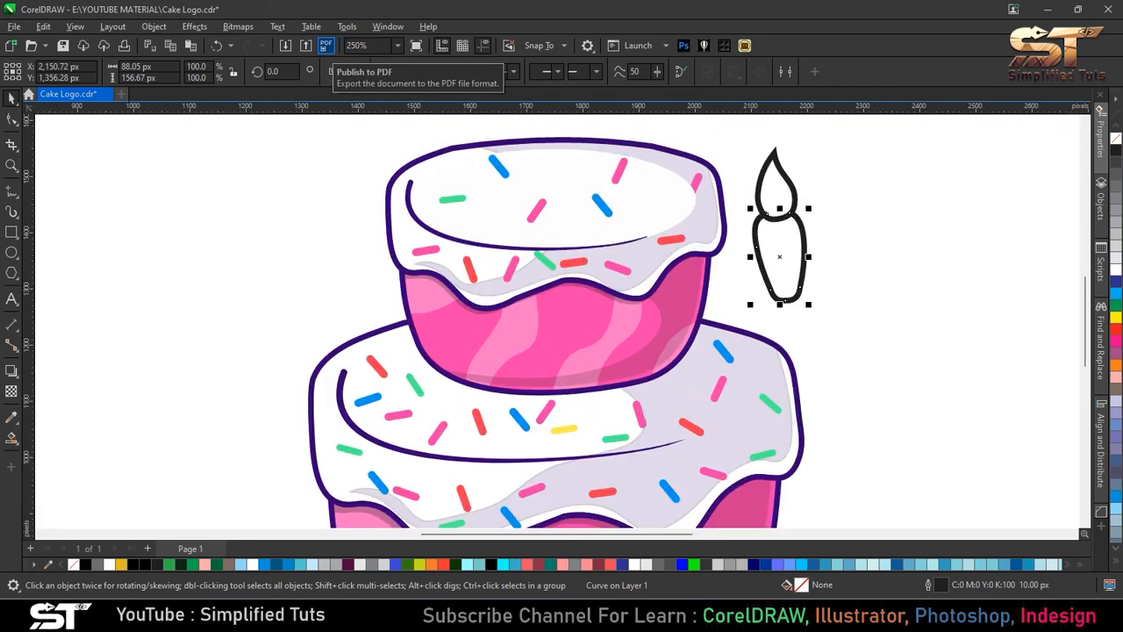
pyautogui.click(736, 275)
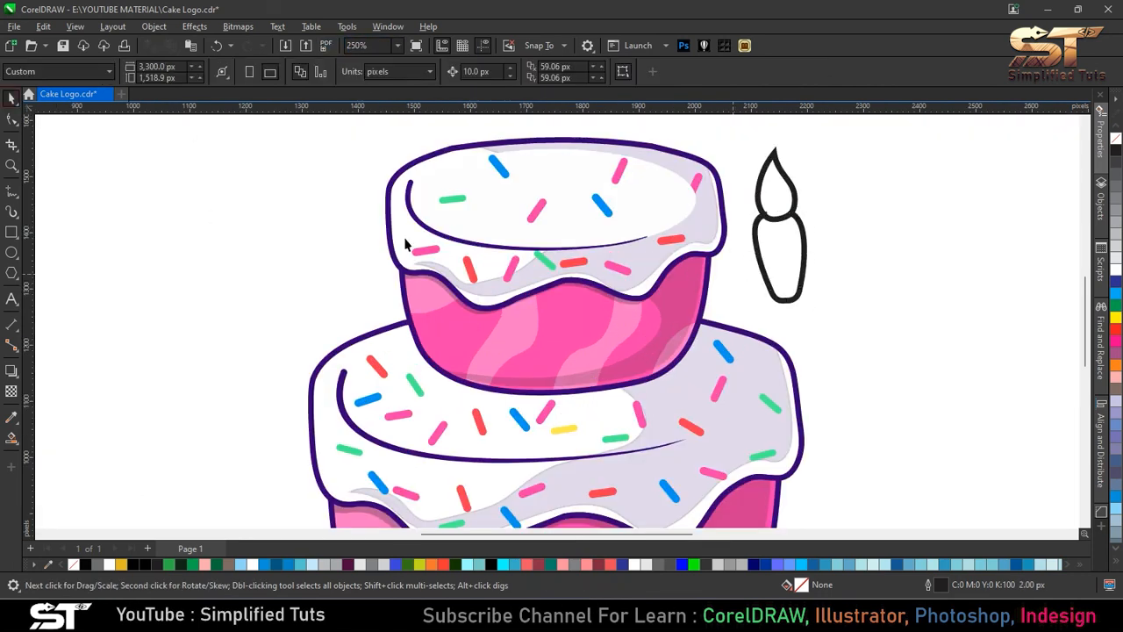
# Step: Create filled shapes inside the flame and candle with Smart Fill, and delete the original thick outlines
pyautogui.click(10, 437)
pyautogui.click(793, 251)
pyautogui.click(792, 200)
pyautogui.press('space')
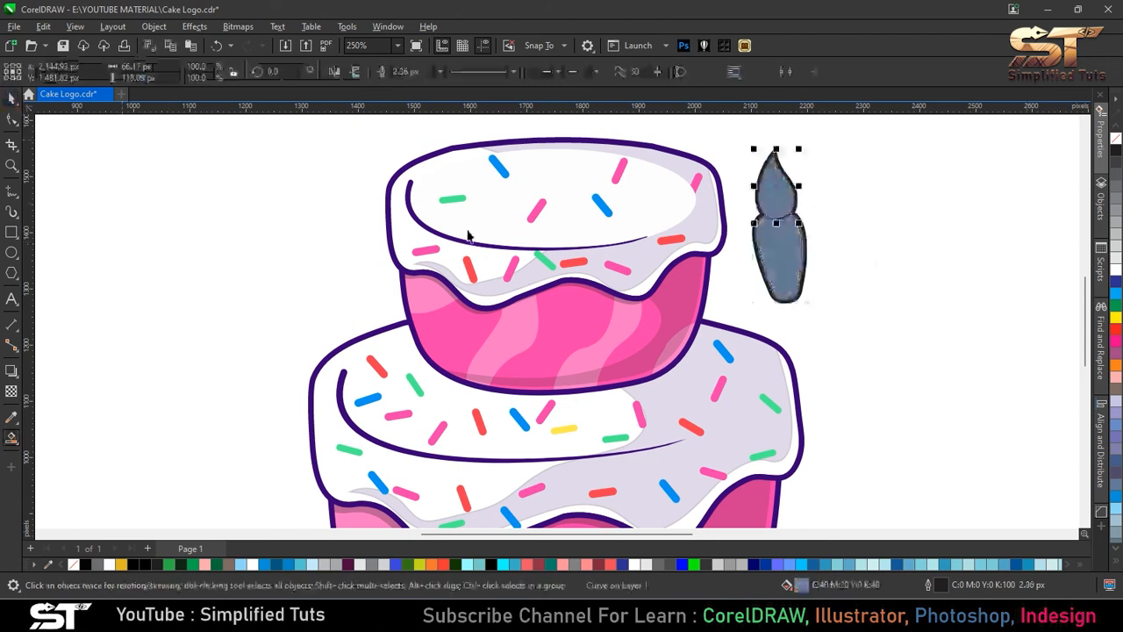
pyautogui.click(776, 181)
pyautogui.press('Delete')
pyautogui.click(780, 248)
pyautogui.press('Delete')
pyautogui.click(781, 254)
# Step: Draw a narrow sideways V with three nodes across the candle's upper left edge, pointing into the candle
pyautogui.press('F5')
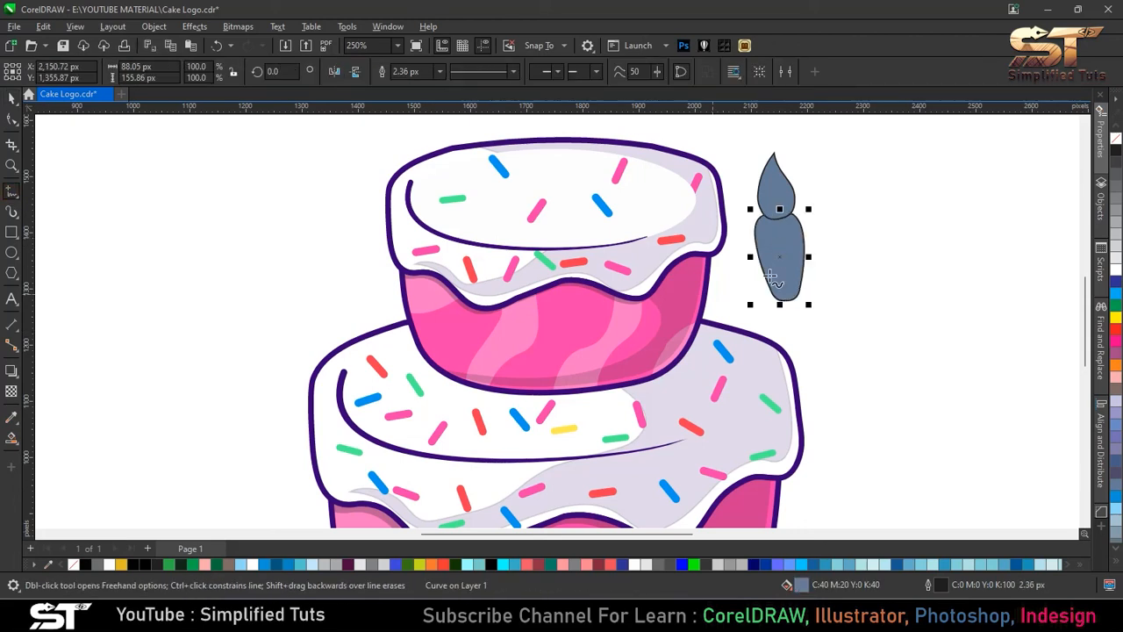
pyautogui.click(745, 220)
pyautogui.doubleClick(784, 232)
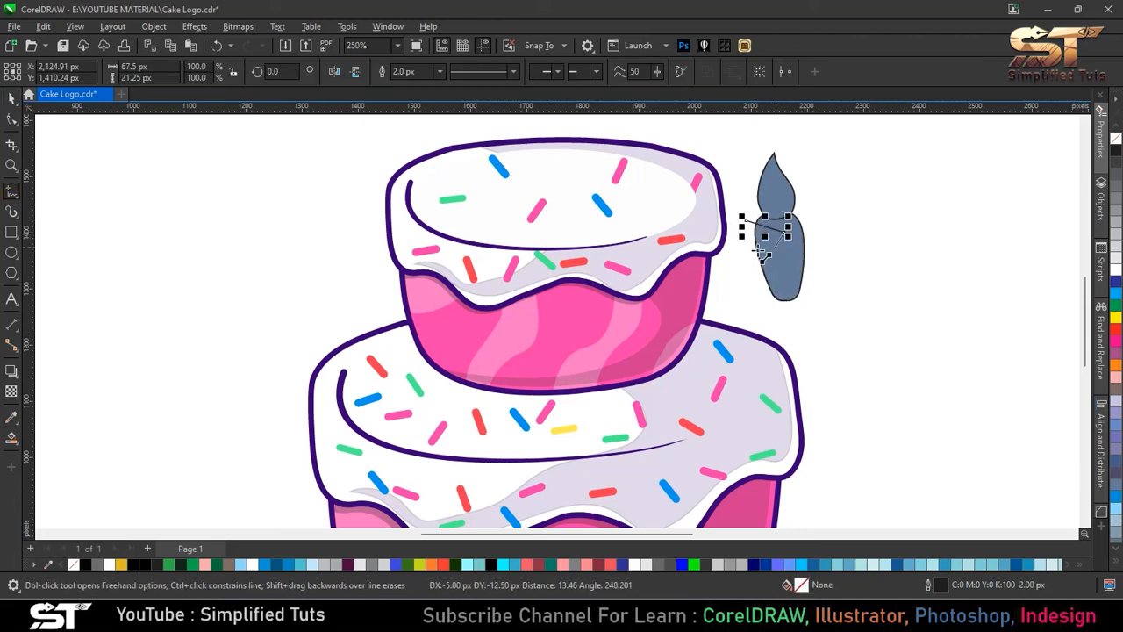
pyautogui.click(745, 235)
# Step: Convert the V's segments to curves and bend both slightly downward
pyautogui.click(17, 120)
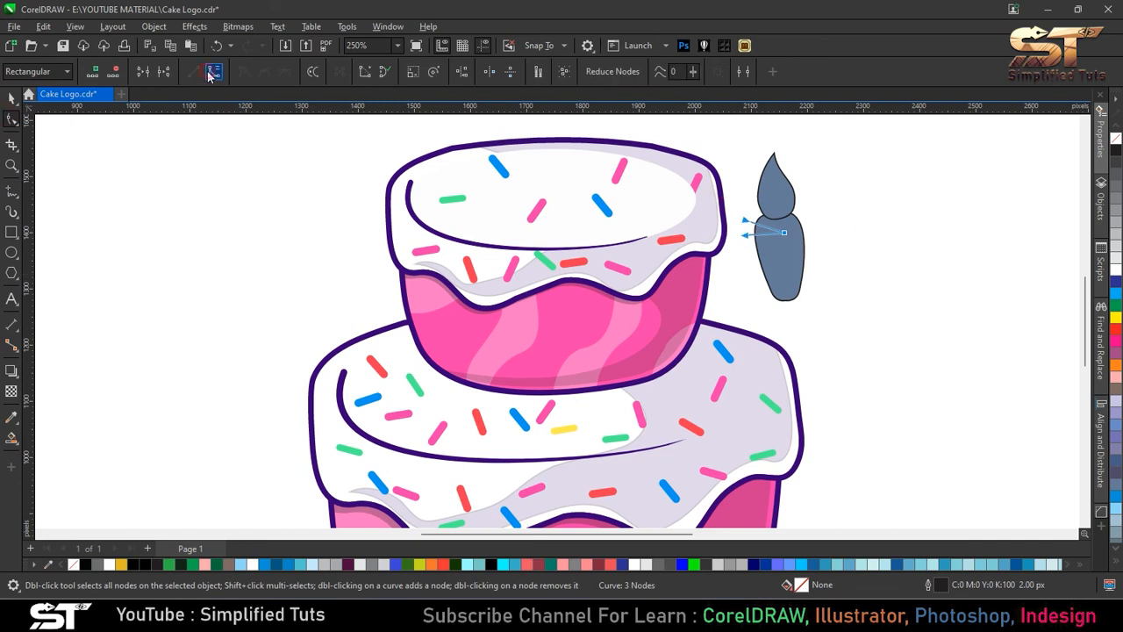
pyautogui.click(214, 72)
pyautogui.scroll(5, 783, 234)
pyautogui.moveTo(749, 233); pyautogui.dragTo(744, 240)
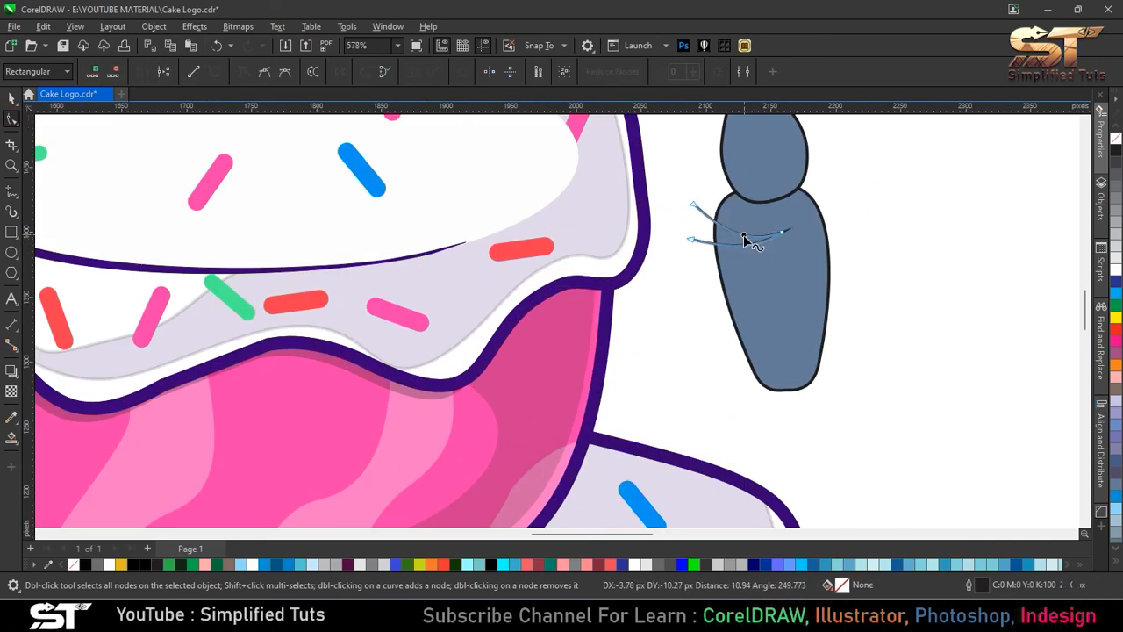
pyautogui.click(12, 98)
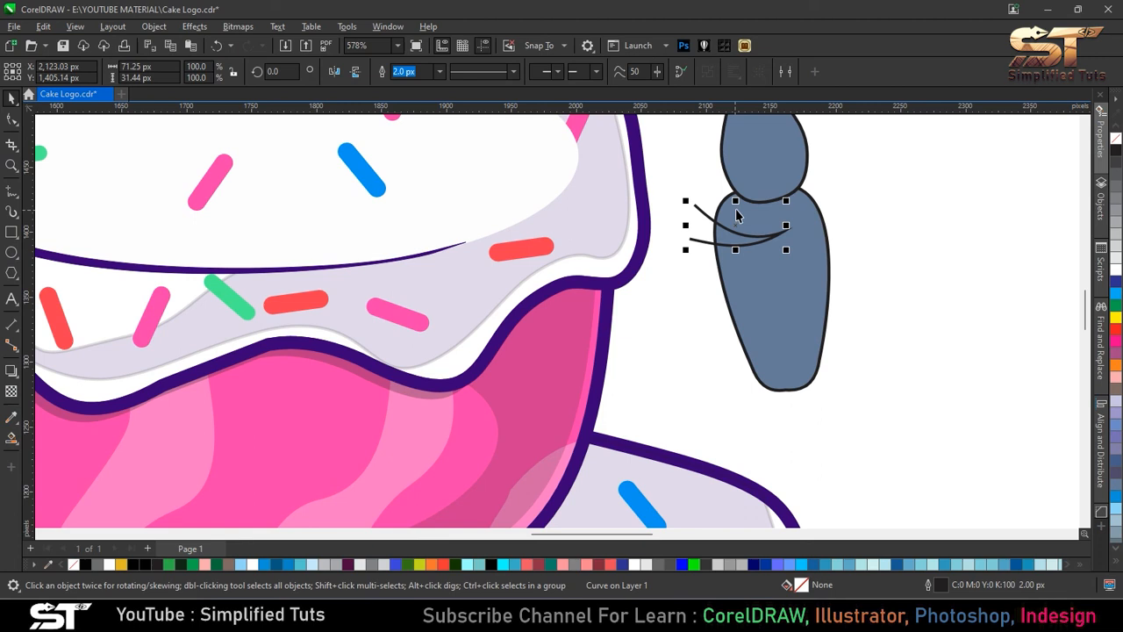
# Step: Create a filled crease shape from the area between the two curves inside the candle, and remove the guide curve
pyautogui.press('Escape')
pyautogui.hotkey('shift', 'F4')
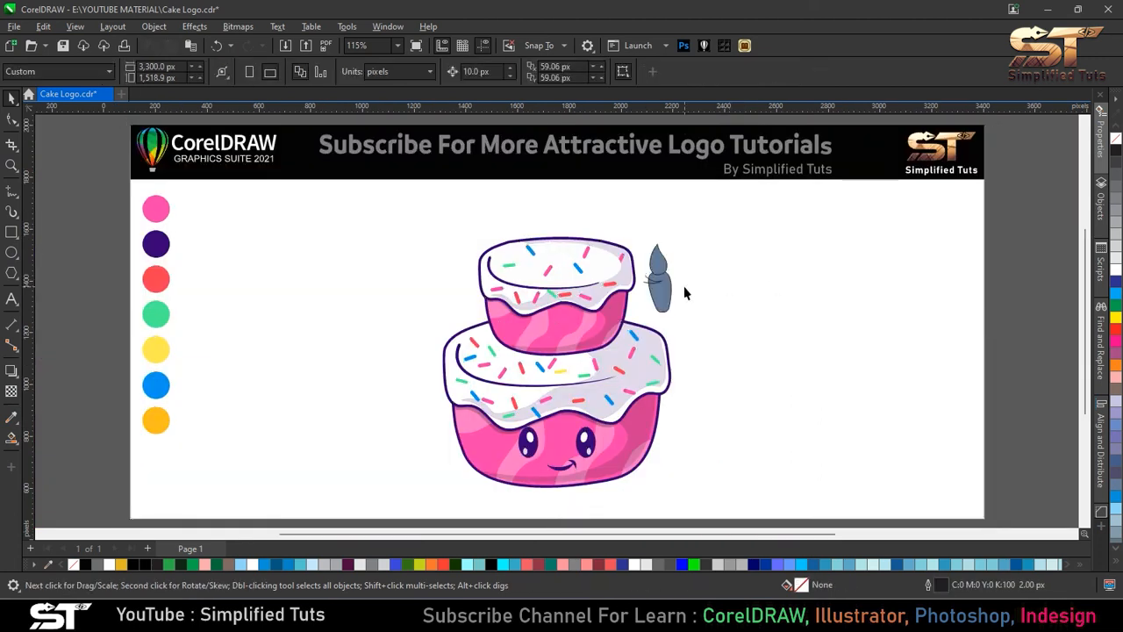
pyautogui.scroll(10, 661, 295)
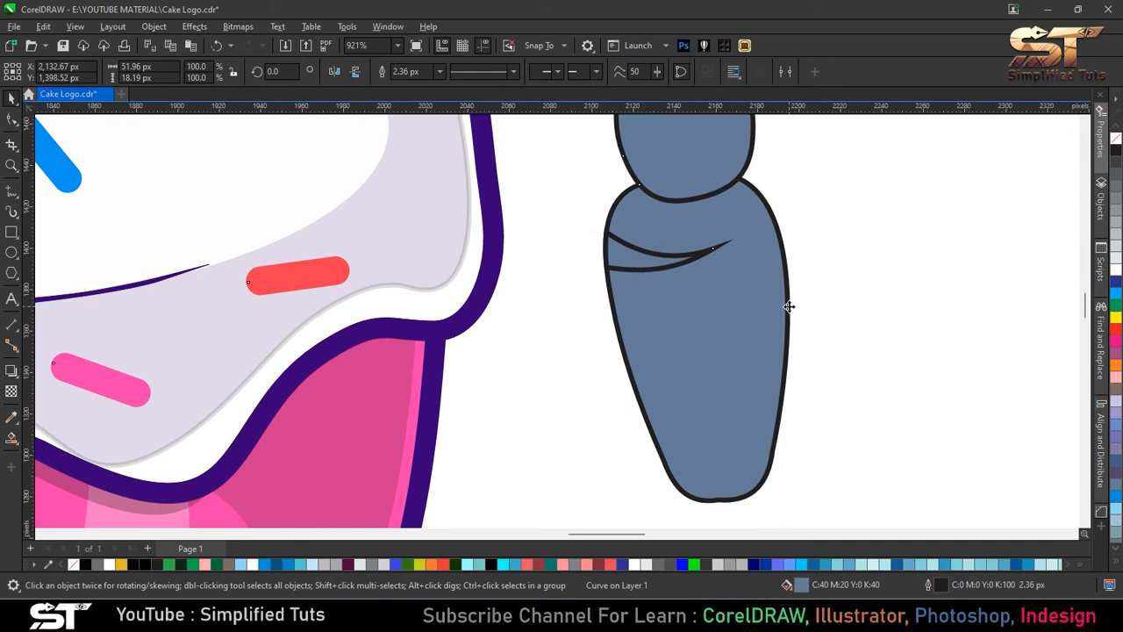
pyautogui.hotkey('shift', 'F4')
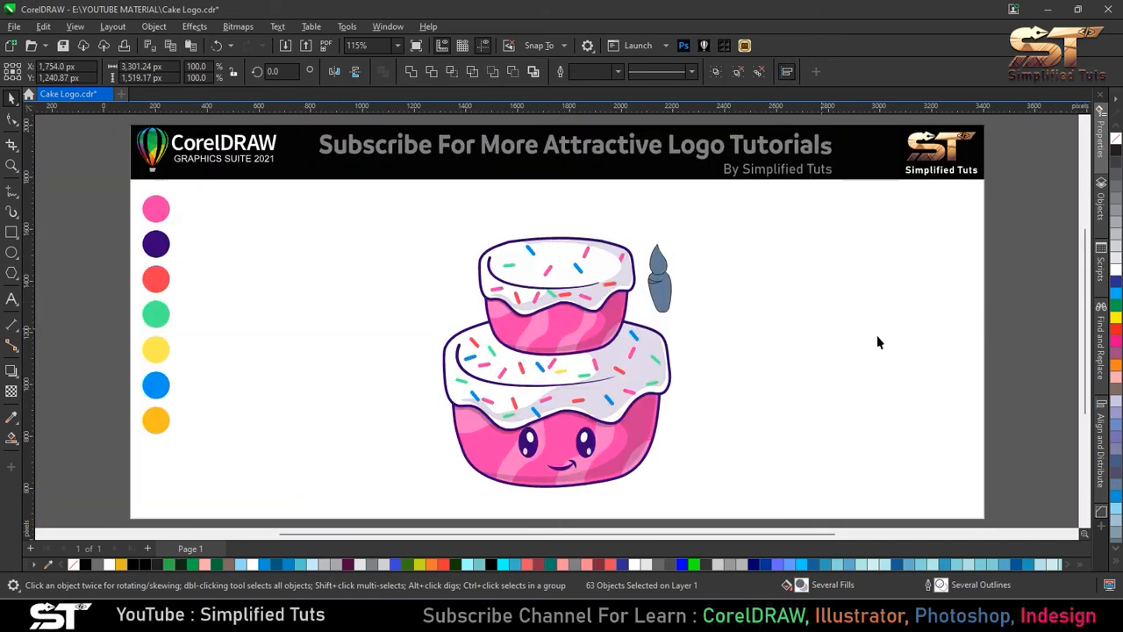
pyautogui.write('250')
pyautogui.press('Return')
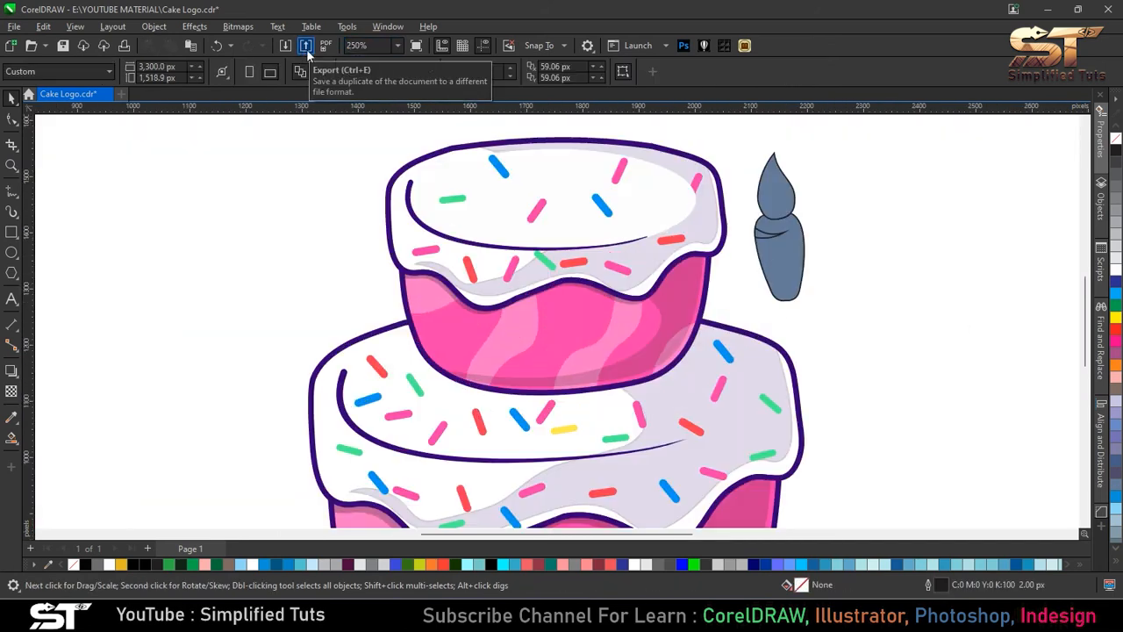
# Step: Draw diagonal guide lines across the candle below the crease and bend them into downward curves for the stripes
pyautogui.press('F5')
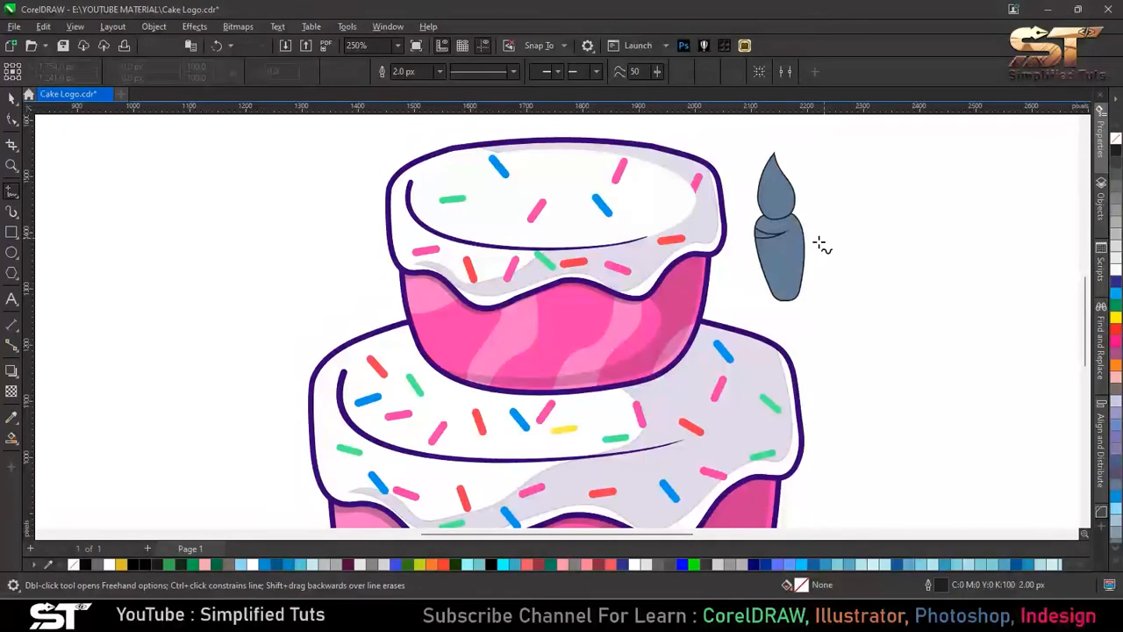
pyautogui.click(744, 256)
pyautogui.click(819, 221)
pyautogui.press('F10')
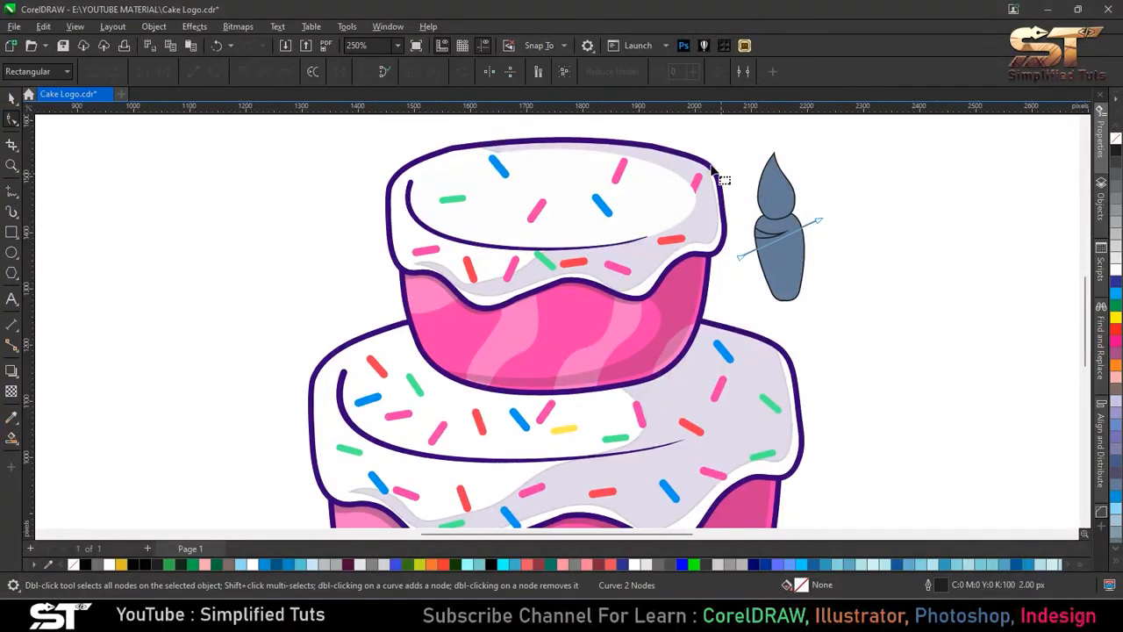
pyautogui.moveTo(783, 249); pyautogui.dragTo(804, 291)
pyautogui.press('space')
# Step: Create the candle's diagonal stripe shapes between the guide curves with Smart Fill, and delete the guide curves
pyautogui.click(11, 438)
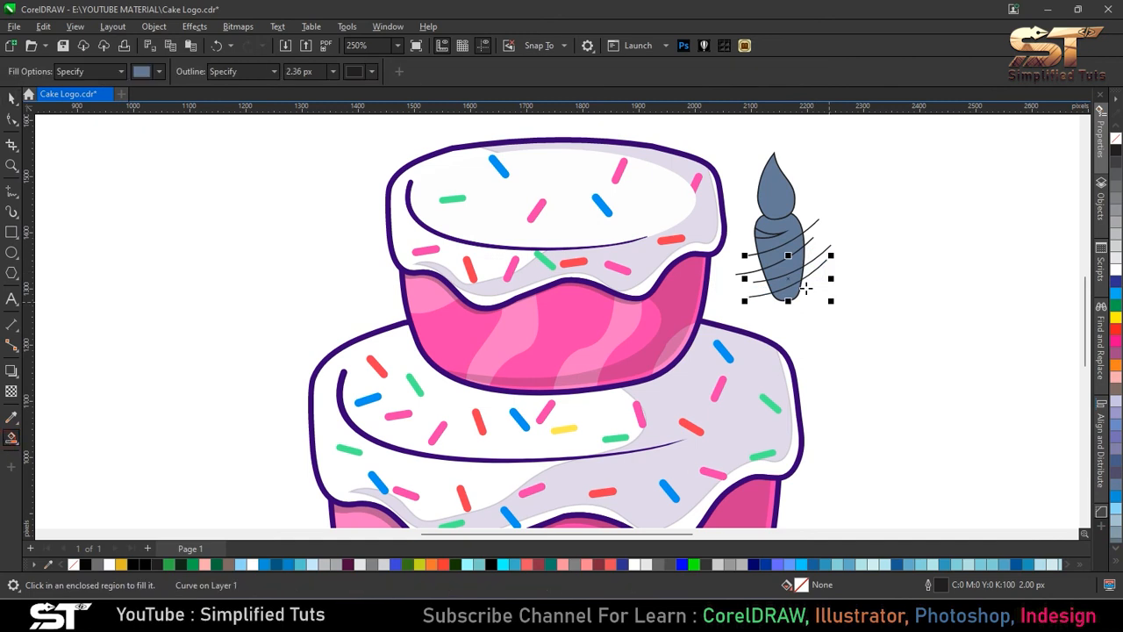
pyautogui.click(795, 249)
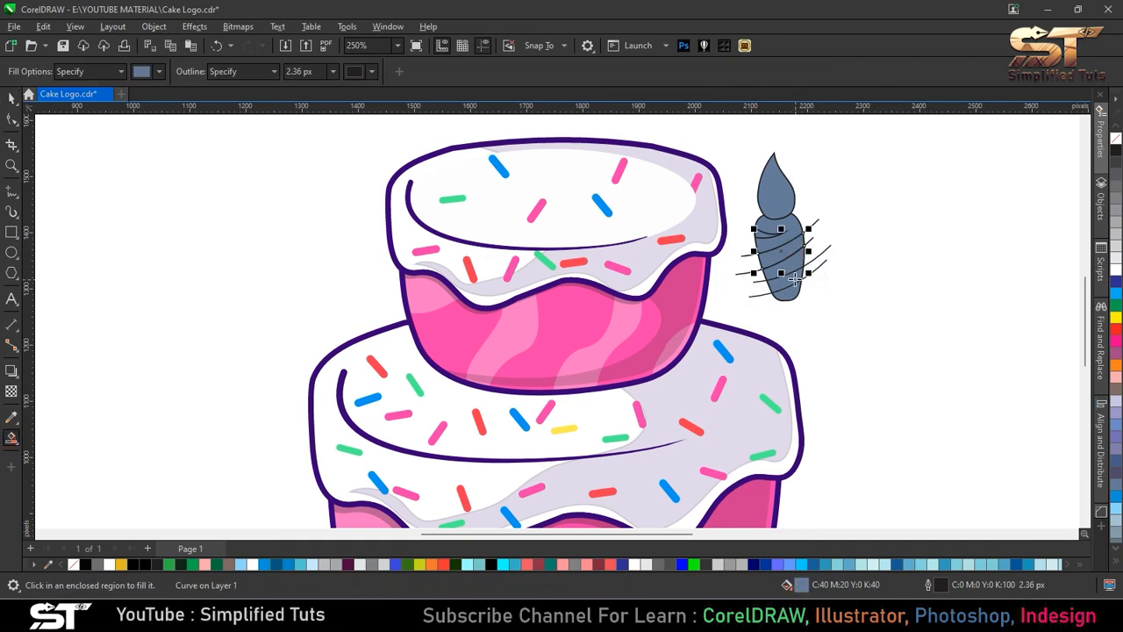
pyautogui.press('space')
pyautogui.click(810, 226)
pyautogui.press('Delete')
pyautogui.click(811, 239)
pyautogui.press('Delete')
pyautogui.scroll(-3, 815, 278)
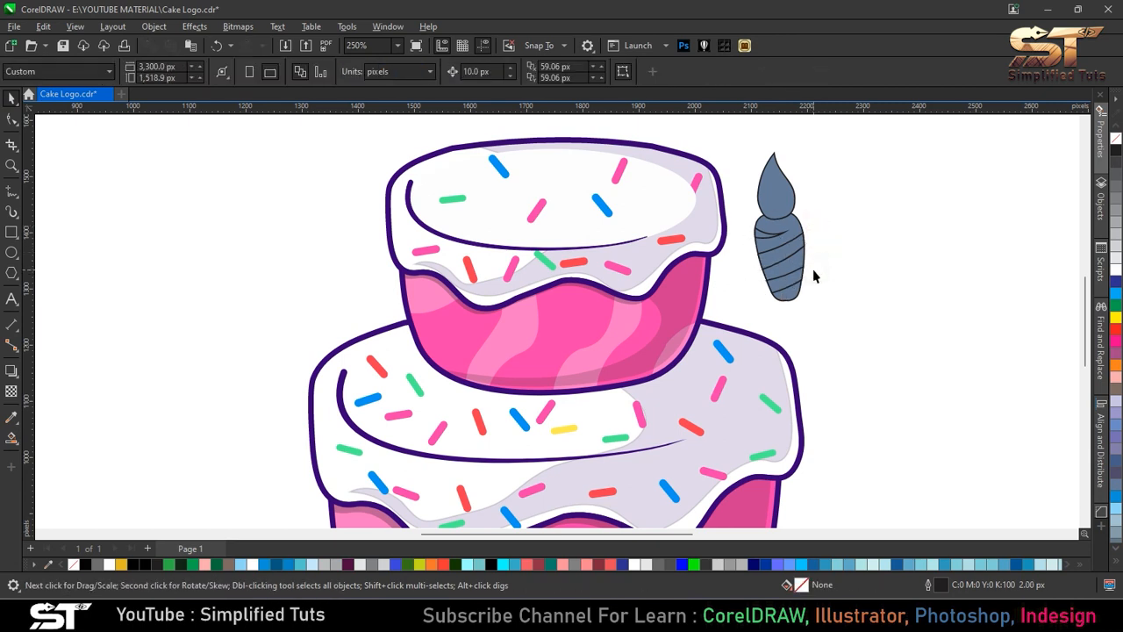
# Step: Sample the yellow palette circle (#FFEB52) and apply it to the candle's two diagonal stripes
pyautogui.click(11, 418)
pyautogui.click(250, 330)
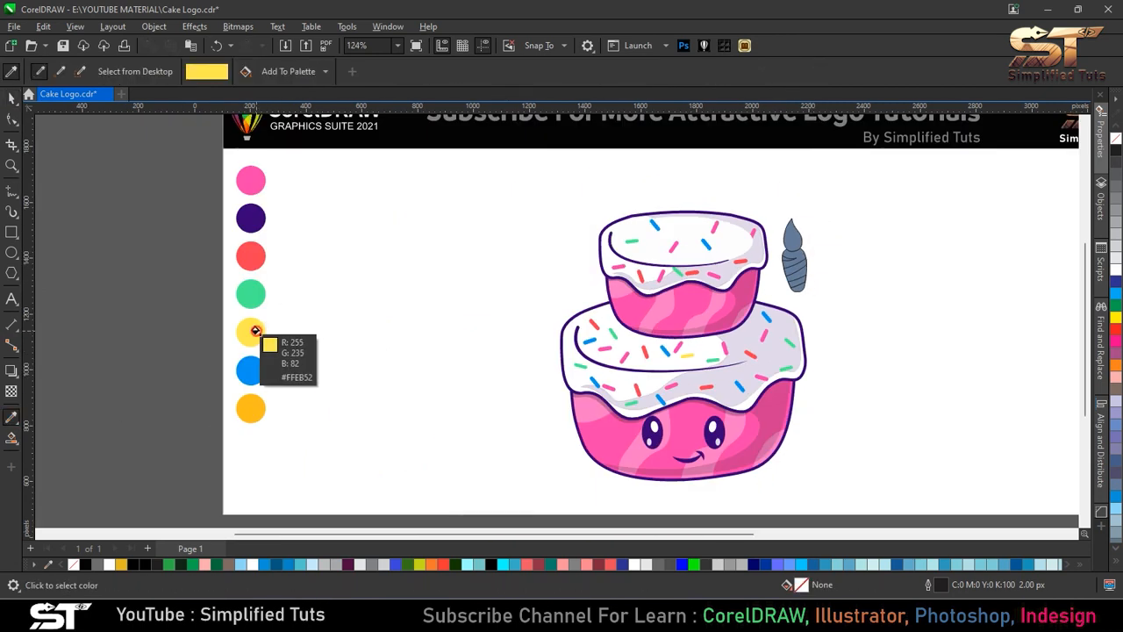
pyautogui.scroll(4, 807, 261)
pyautogui.click(776, 327)
pyautogui.click(12, 98)
pyautogui.press('Escape')
pyautogui.scroll(-4, 783, 328)
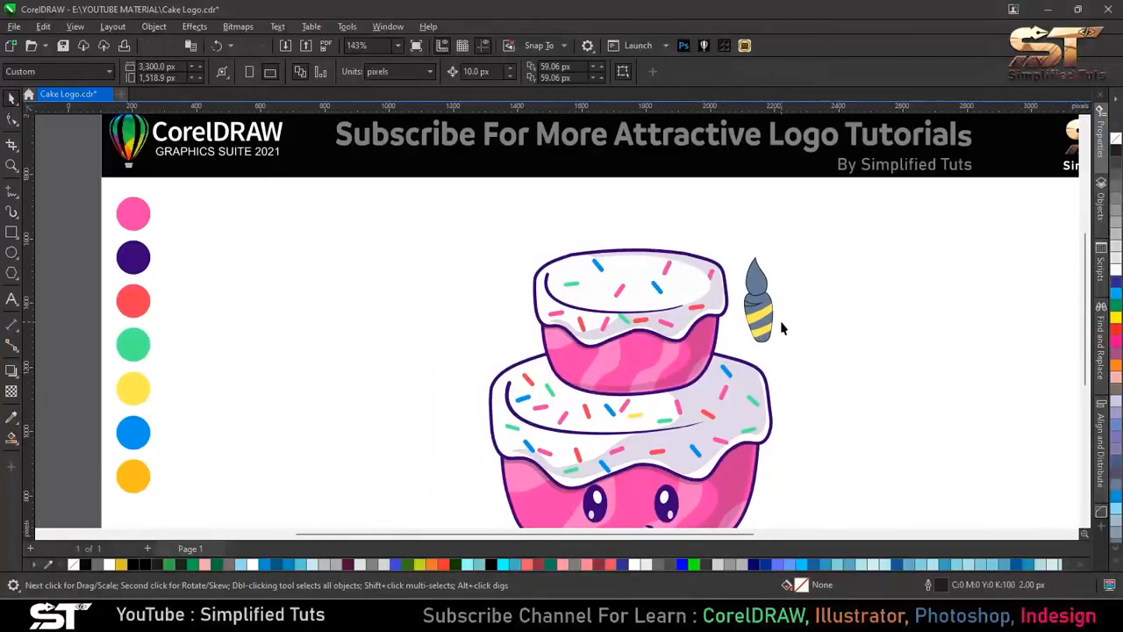
# Step: Sample the green palette circle and apply it to the candle body between and above the yellow stripes
pyautogui.click(11, 417)
pyautogui.click(134, 344)
pyautogui.scroll(4, 837, 293)
pyautogui.click(768, 307)
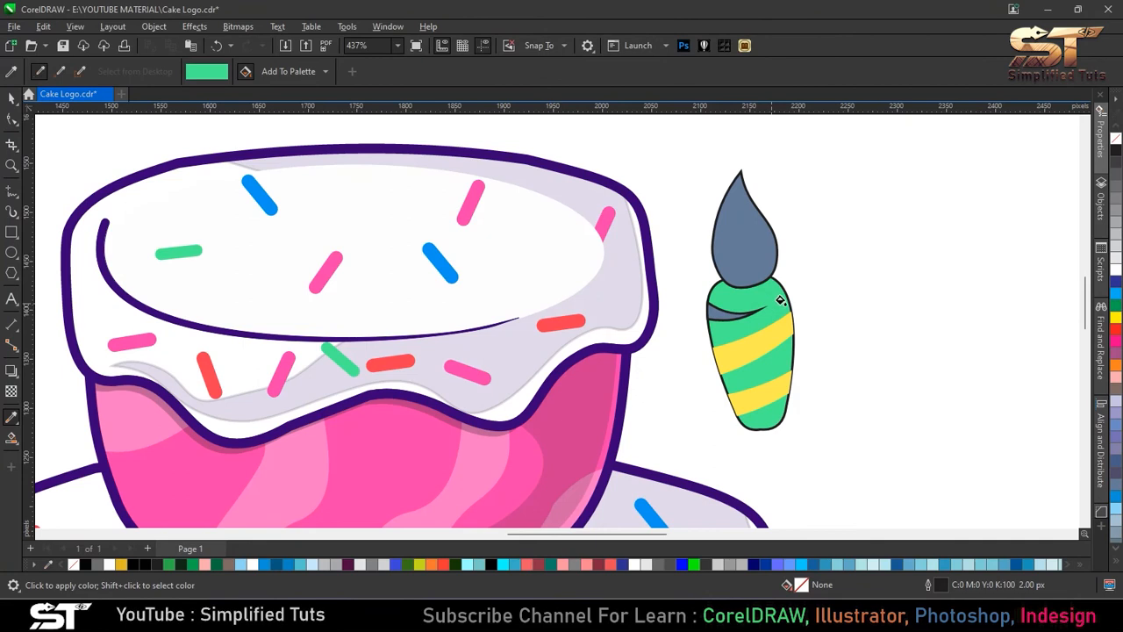
# Step: Set the outline width of both the flame and the green candle body to 10 px
pyautogui.click(11, 98)
pyautogui.click(752, 239)
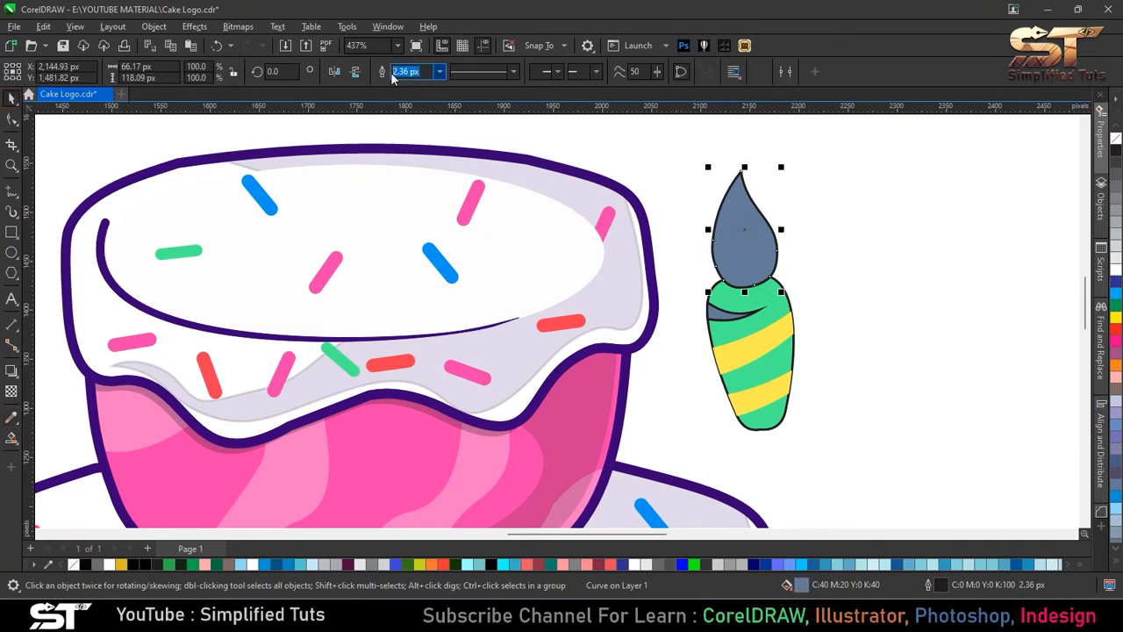
pyautogui.write('10')
pyautogui.press('Return')
pyautogui.click(763, 303)
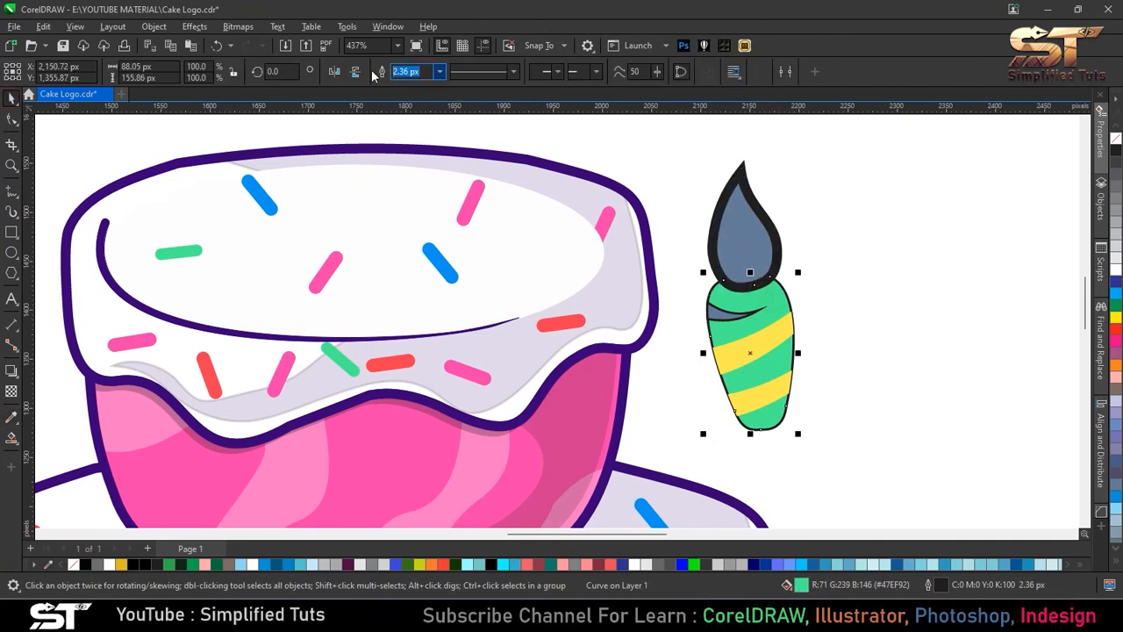
pyautogui.write('10')
pyautogui.press('Return')
pyautogui.press('Escape')
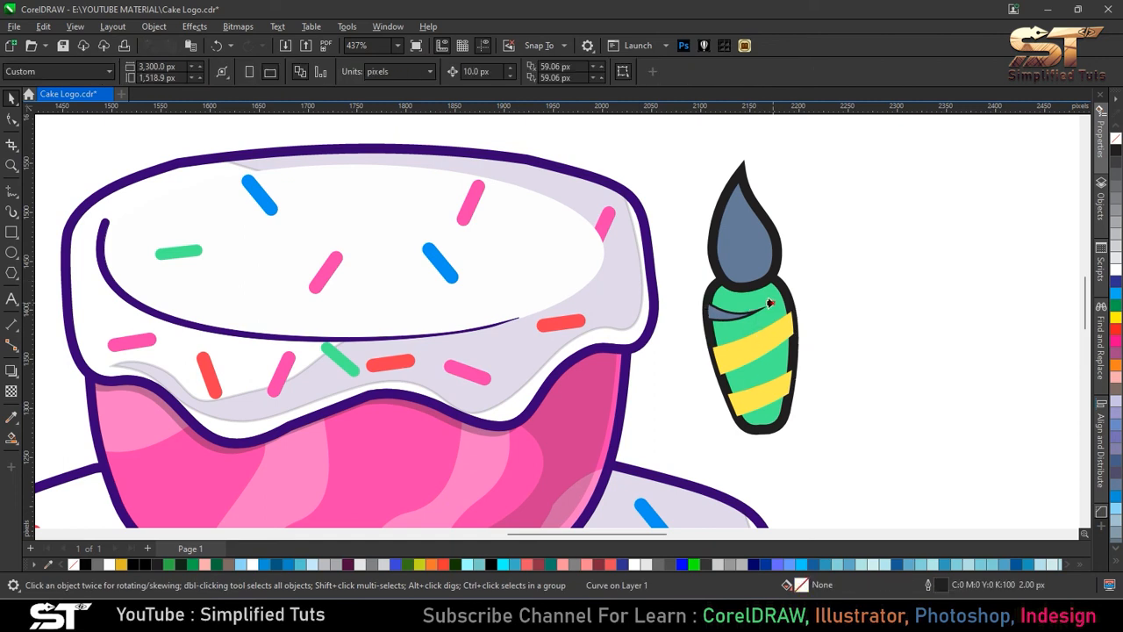
# Step: Sample the dark purple from the cake's outline and apply it to the flame's outline, the candle body's outline and the small crescent fold
pyautogui.click(761, 308)
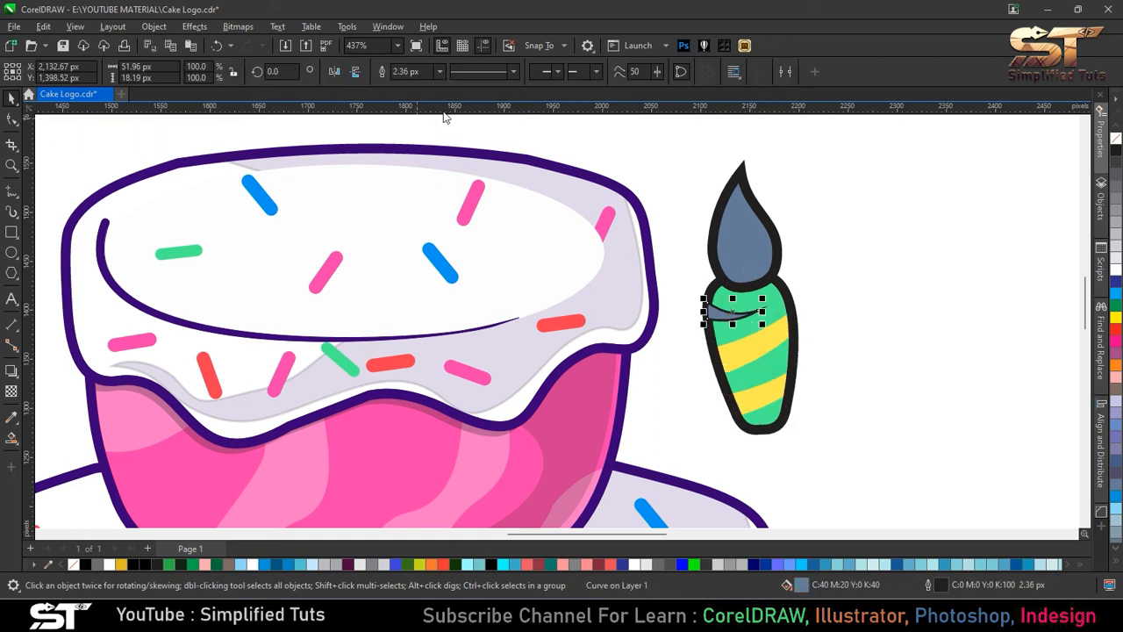
pyautogui.click(438, 73)
pyautogui.click(428, 74)
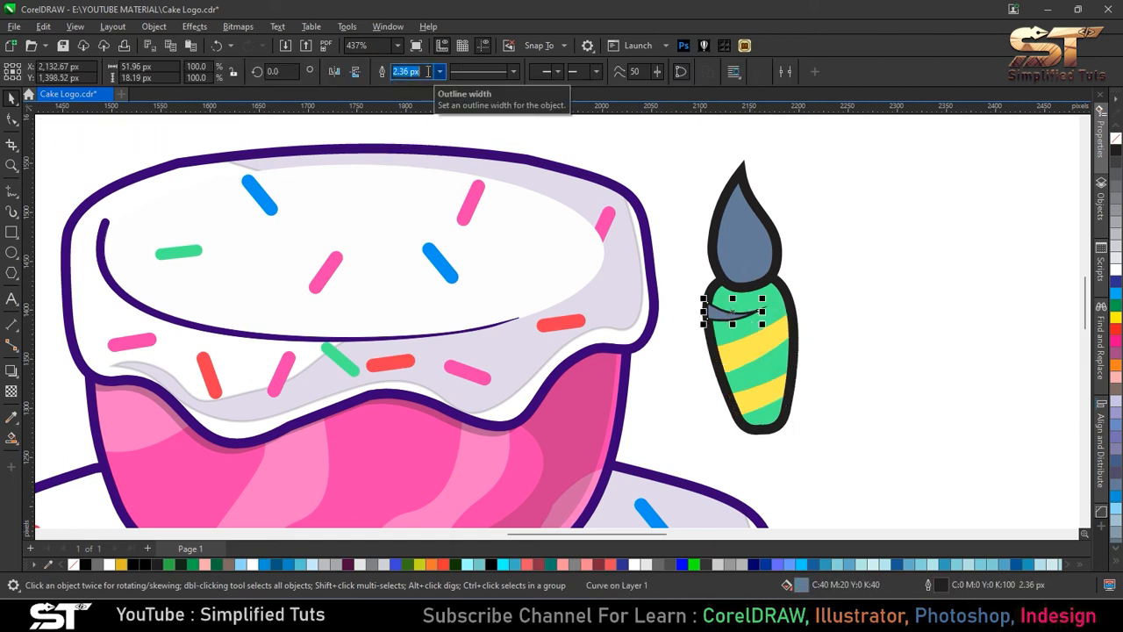
pyautogui.click(12, 416)
pyautogui.click(439, 151)
pyautogui.click(739, 216)
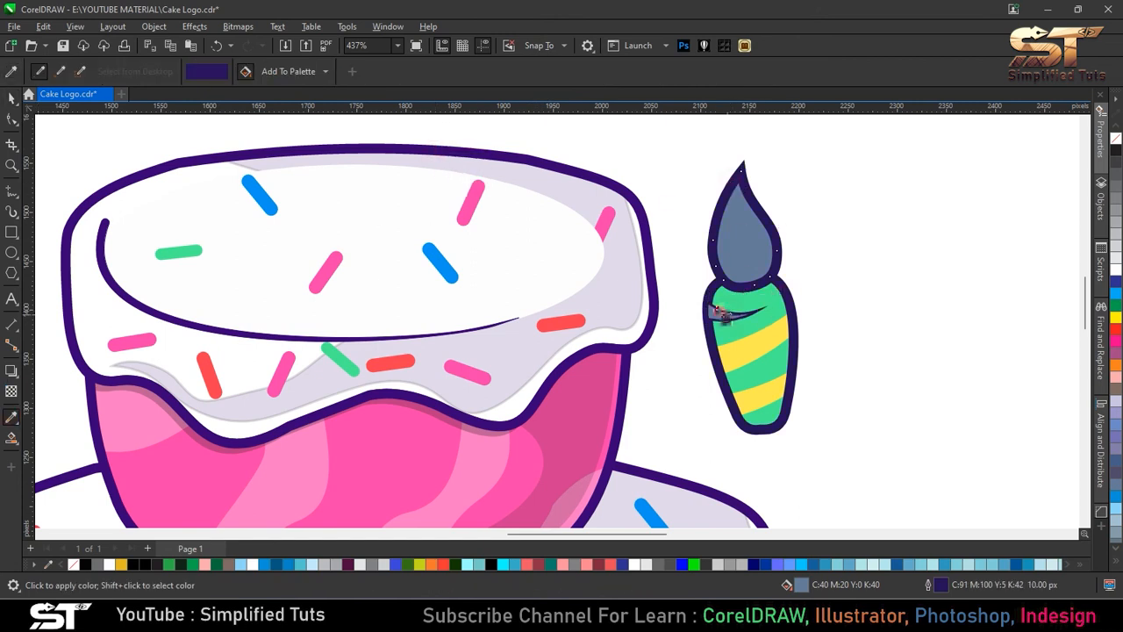
pyautogui.click(11, 98)
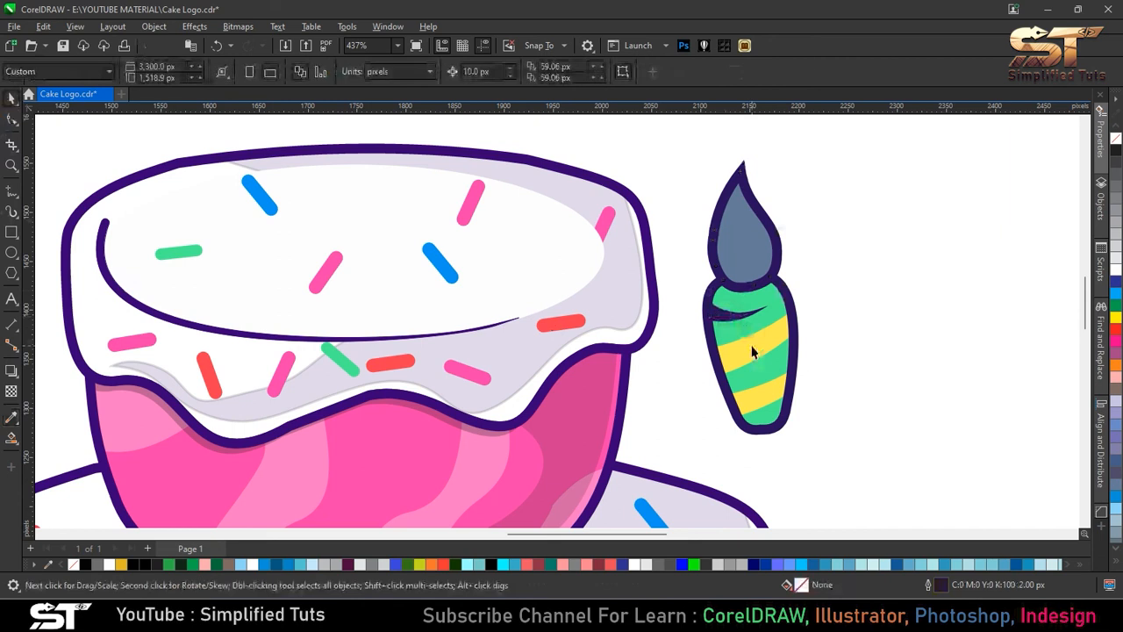
# Step: Draw a closed four-sided diamond about 26 by 49 px in the lower part of the candle flame
pyautogui.press('F5')
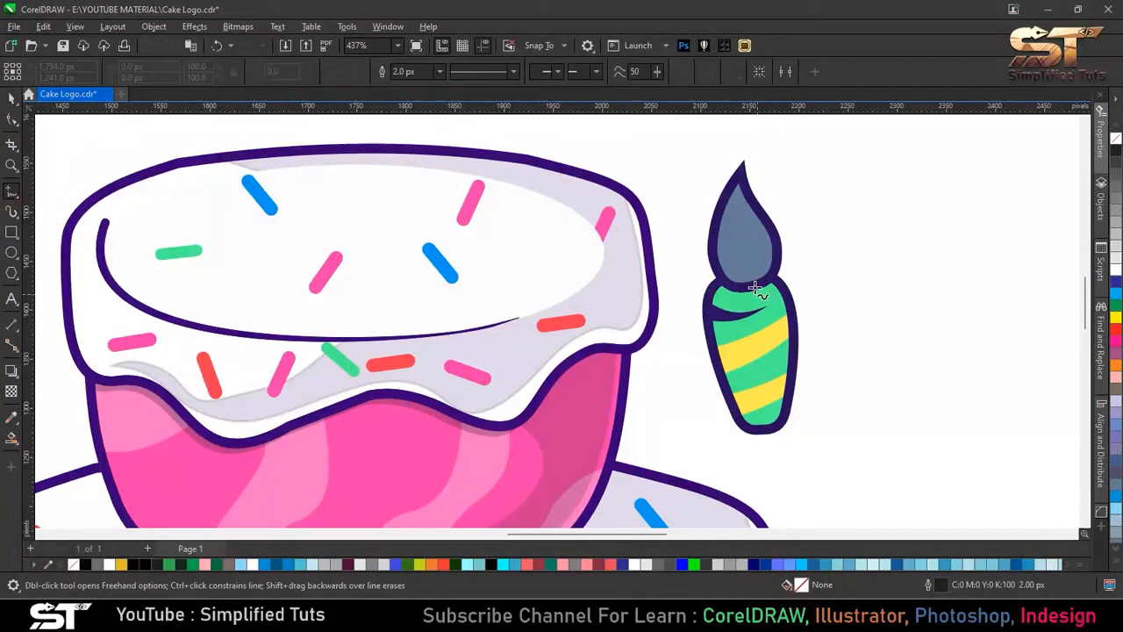
pyautogui.click(749, 282)
pyautogui.doubleClick(733, 261)
pyautogui.doubleClick(743, 238)
pyautogui.doubleClick(758, 252)
pyautogui.click(748, 283)
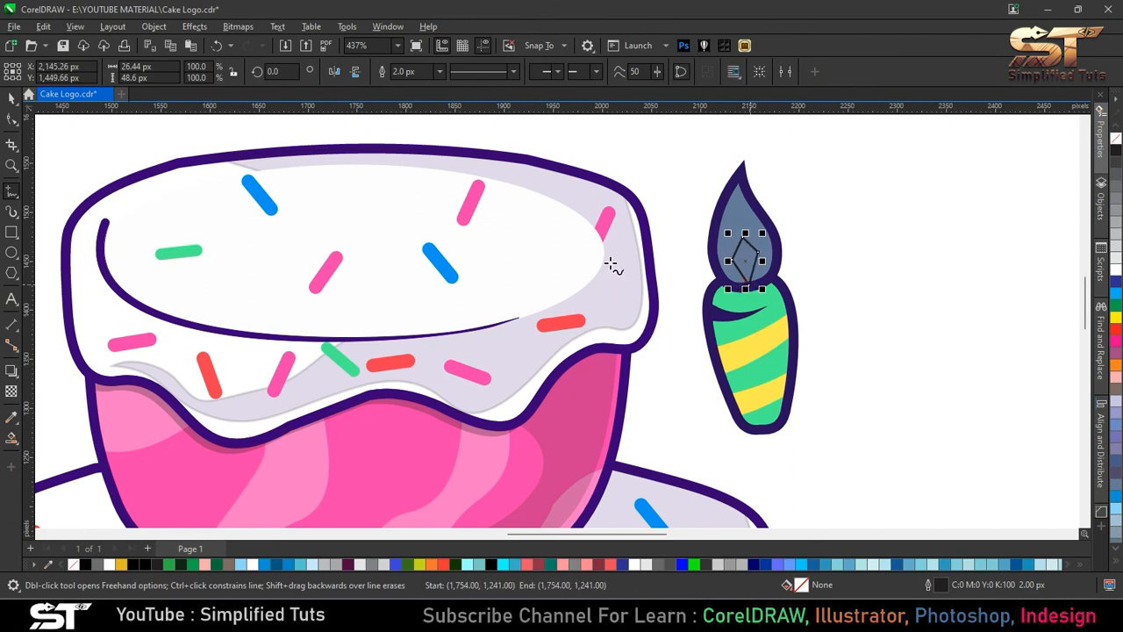
# Step: Reshape the diamond into a pointed inner flame by removing its side nodes and bending both sides outward into smooth curves
pyautogui.press('F10')
pyautogui.press('Delete')
pyautogui.scroll(3, 774, 259)
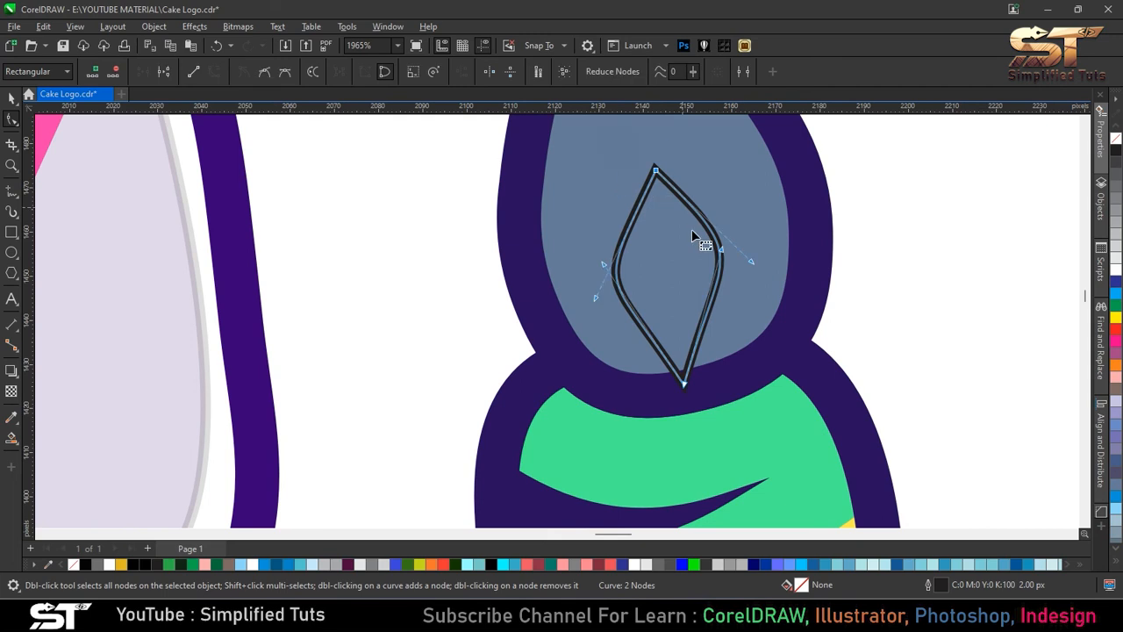
pyautogui.moveTo(596, 297); pyautogui.dragTo(617, 254)
pyautogui.moveTo(751, 262); pyautogui.dragTo(745, 257)
pyautogui.moveTo(602, 263); pyautogui.dragTo(630, 349)
pyautogui.moveTo(743, 257); pyautogui.dragTo(729, 321)
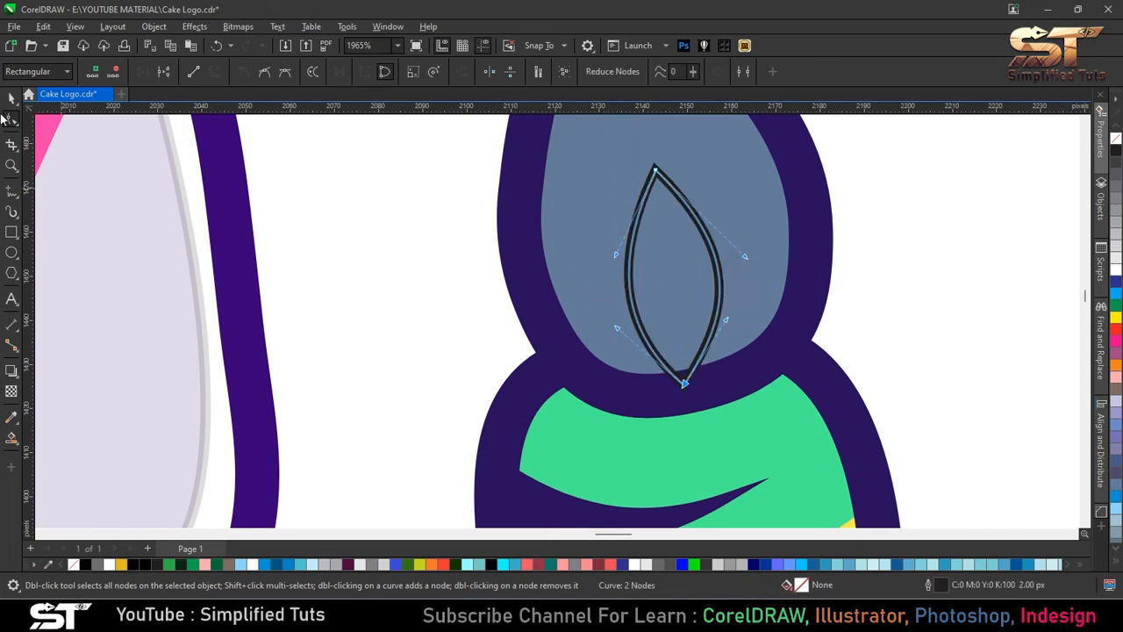
# Step: Fill the inner flame with the orange palette circle's color (#FEBD1C) and remove its outline
pyautogui.press('space')
pyautogui.press('F4')
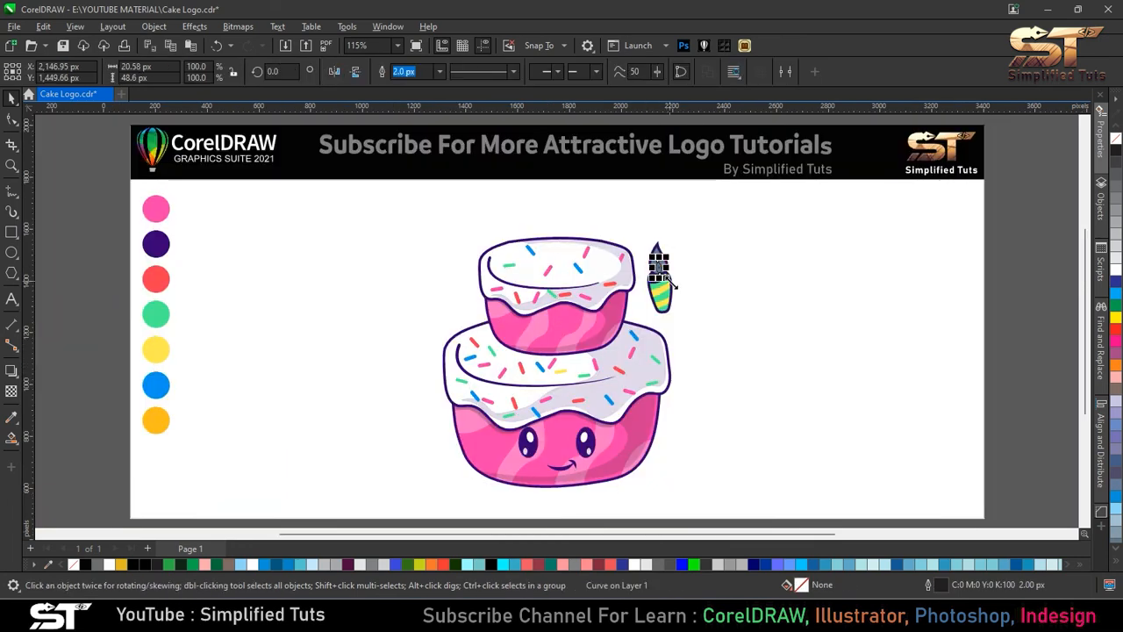
pyautogui.click(12, 417)
pyautogui.click(156, 420)
pyautogui.scroll(5, 654, 272)
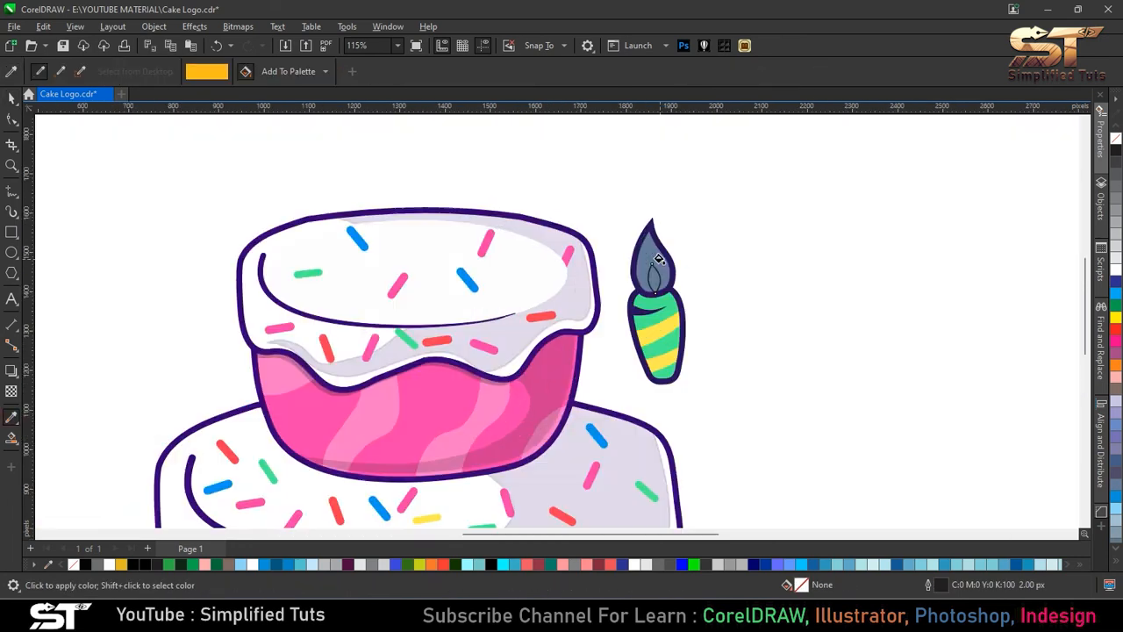
pyautogui.click(651, 285)
pyautogui.click(13, 99)
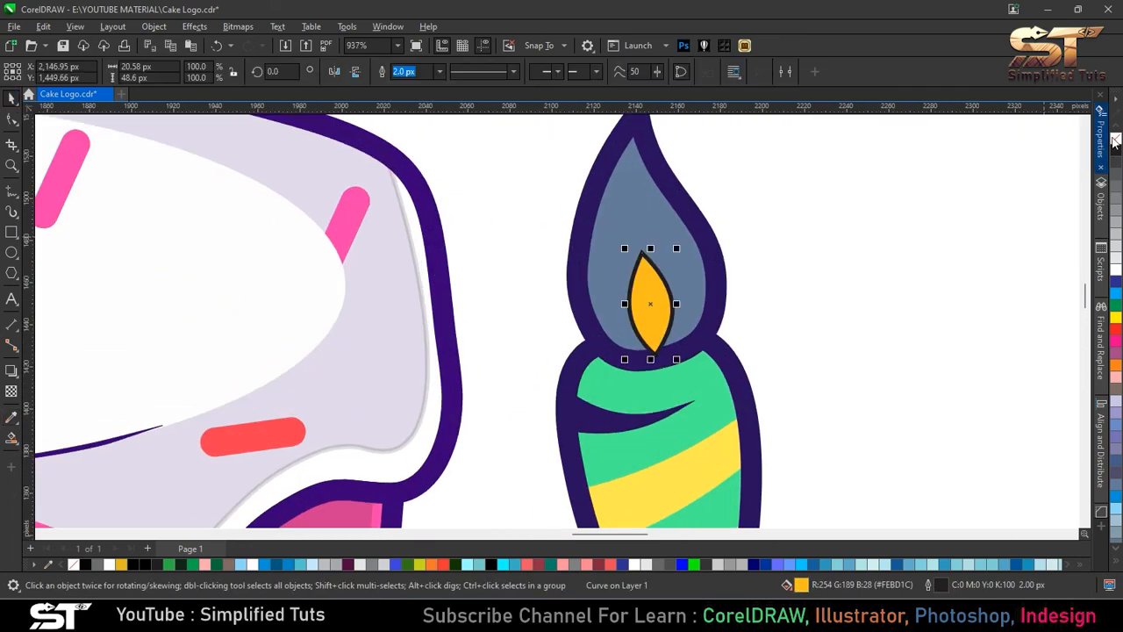
pyautogui.click(798, 241)
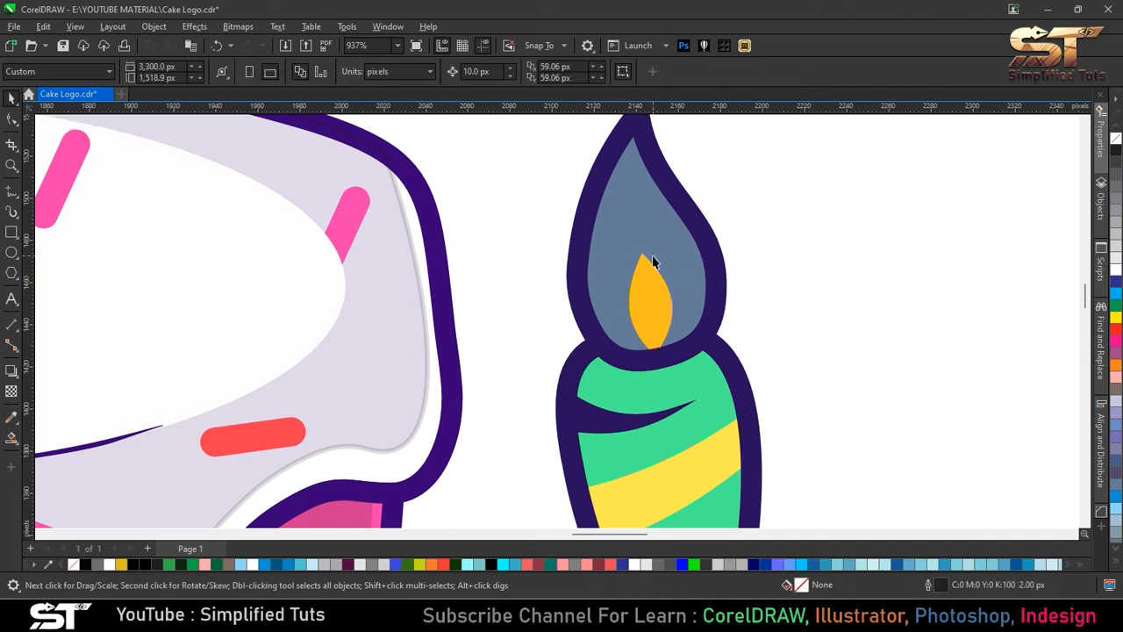
# Step: Draw an ellipse about 75 by 84 px beside the candle's lower end and set its outline width to 10 px
pyautogui.click(652, 255)
pyautogui.hotkey('shift', 'F4')
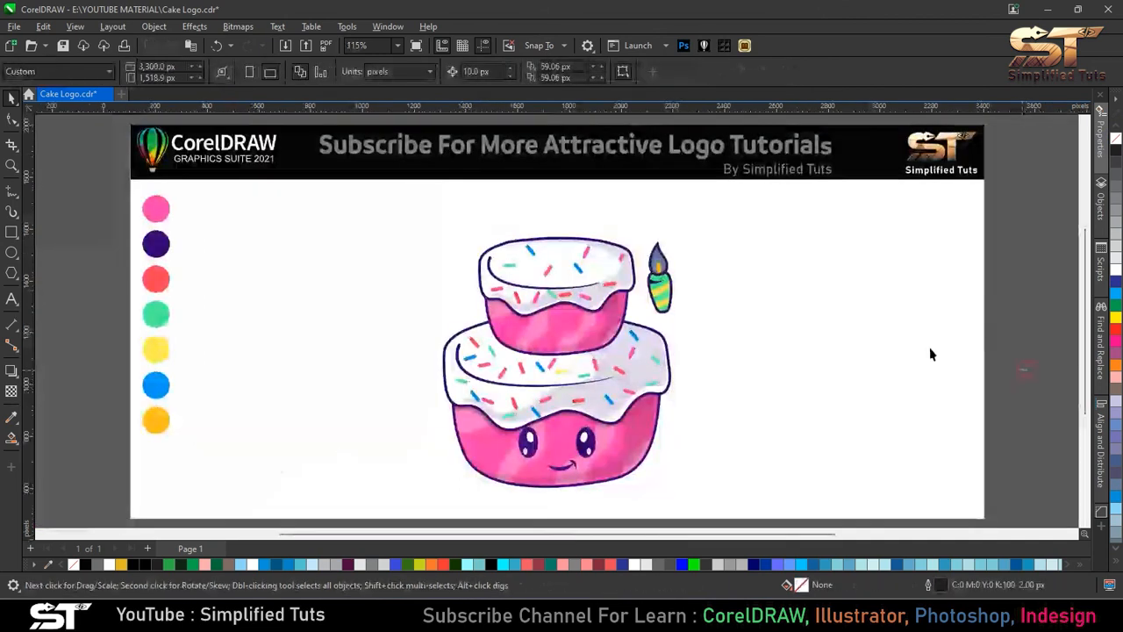
pyautogui.click(630, 219)
pyautogui.moveTo(375, 45); pyautogui.dragTo(326, 45)
pyautogui.write('250')
pyautogui.press('Return')
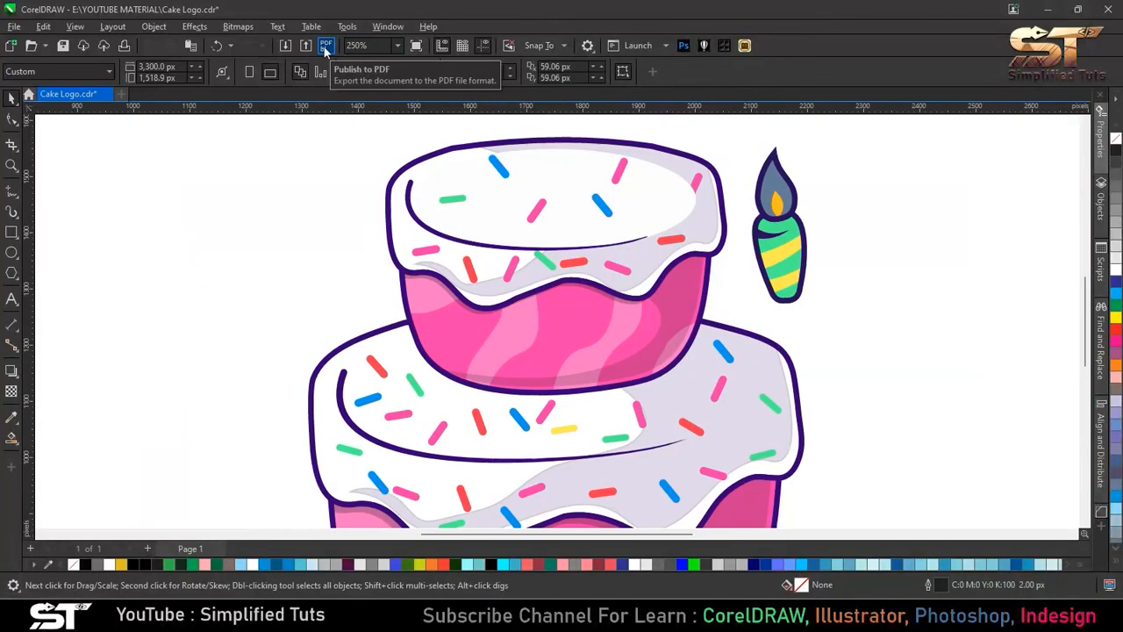
pyautogui.click(12, 252)
pyautogui.moveTo(796, 273); pyautogui.dragTo(845, 325)
pyautogui.press('space')
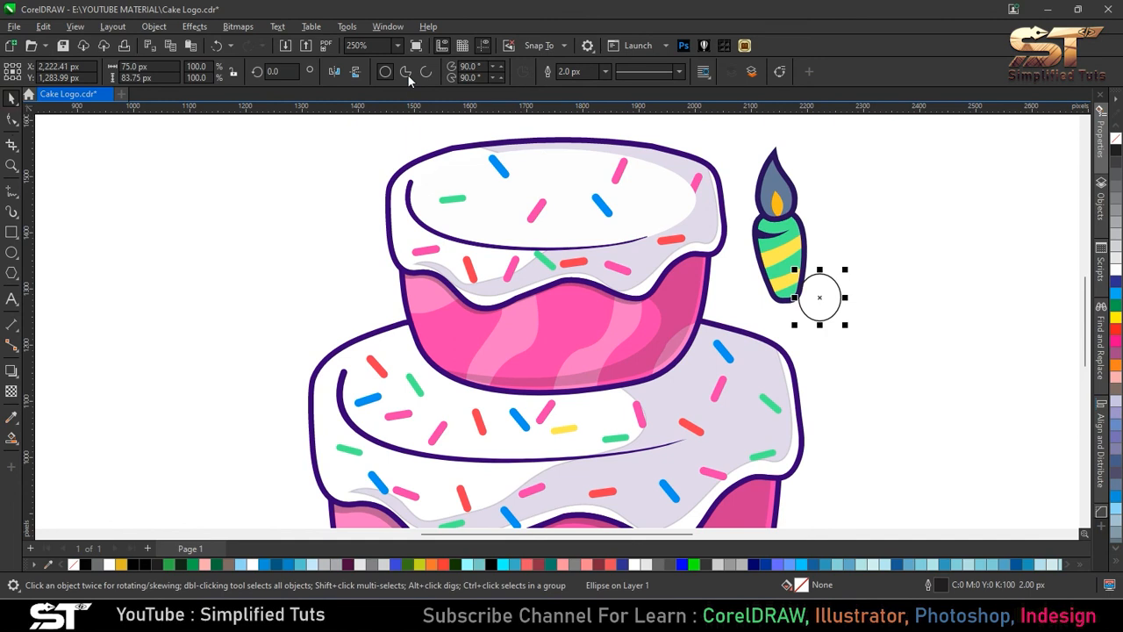
pyautogui.moveTo(590, 74); pyautogui.dragTo(544, 79)
pyautogui.write('10')
pyautogui.press('Return')
pyautogui.press('Escape')
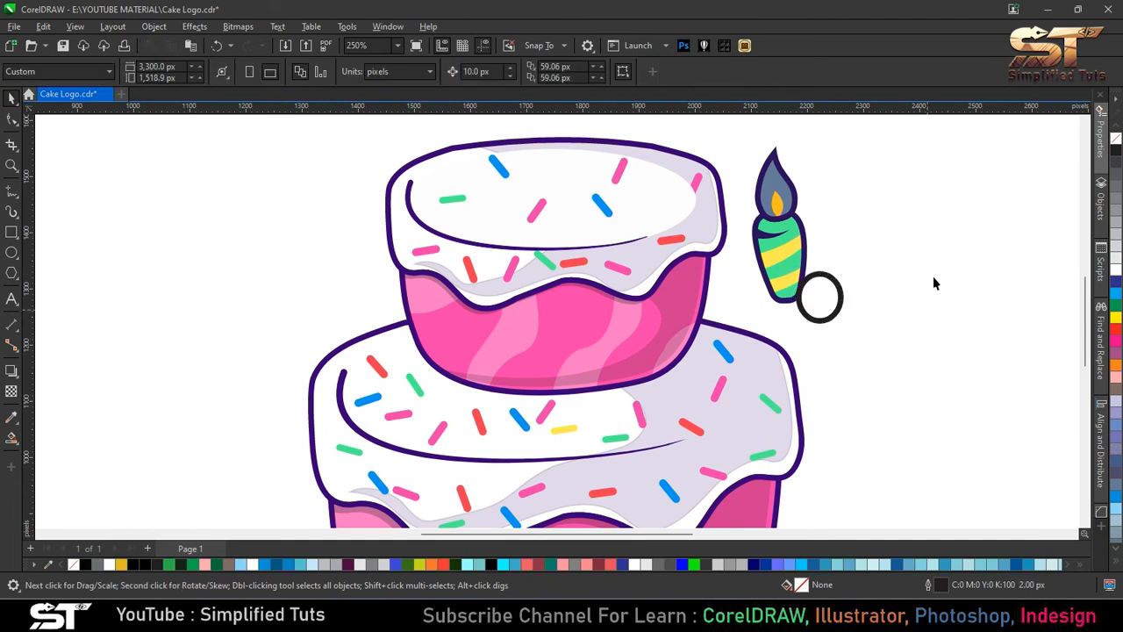
# Step: Draw a small highlight ellipse inside the larger ellipse, resize it to about 19 by 27 px and tilt it slightly clockwise
pyautogui.click(821, 297)
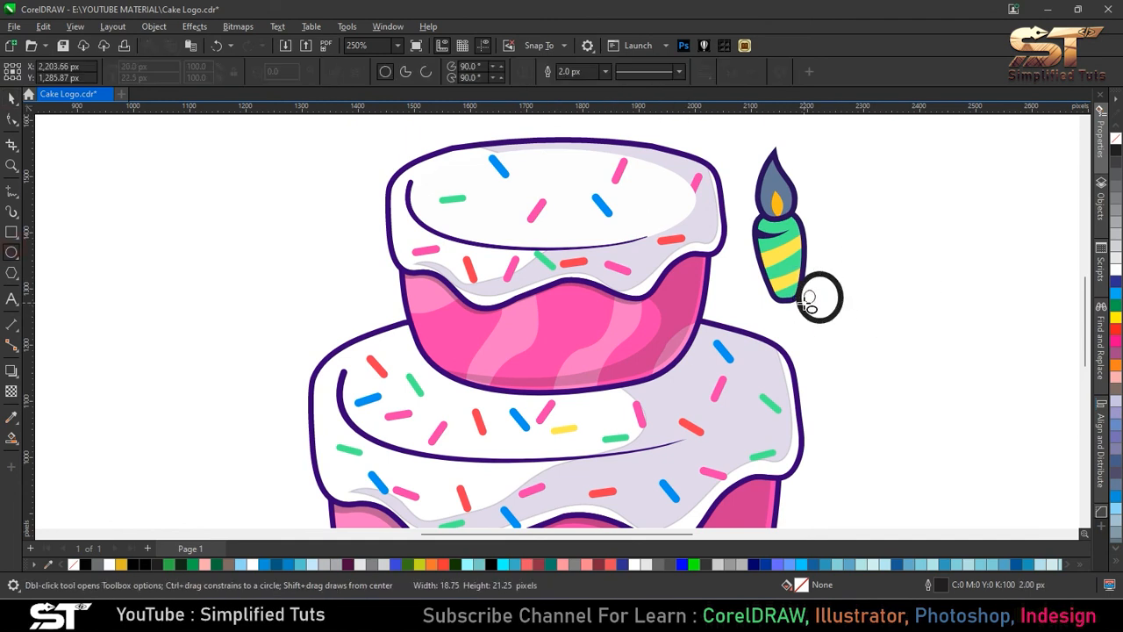
pyautogui.scroll(1, 825, 298)
pyautogui.scroll(2, 809, 292)
pyautogui.moveTo(796, 283); pyautogui.dragTo(797, 272)
pyautogui.moveTo(823, 307)
pyautogui.mouseDown()
pyautogui.moveTo(825, 286)
pyautogui.moveTo(807, 307)
pyautogui.mouseUp()
pyautogui.click(795, 307)
pyautogui.click(802, 299)
# Step: Sample the red of a sprinkle and fill the large ellipse with it as a cherry
pyautogui.click(880, 278)
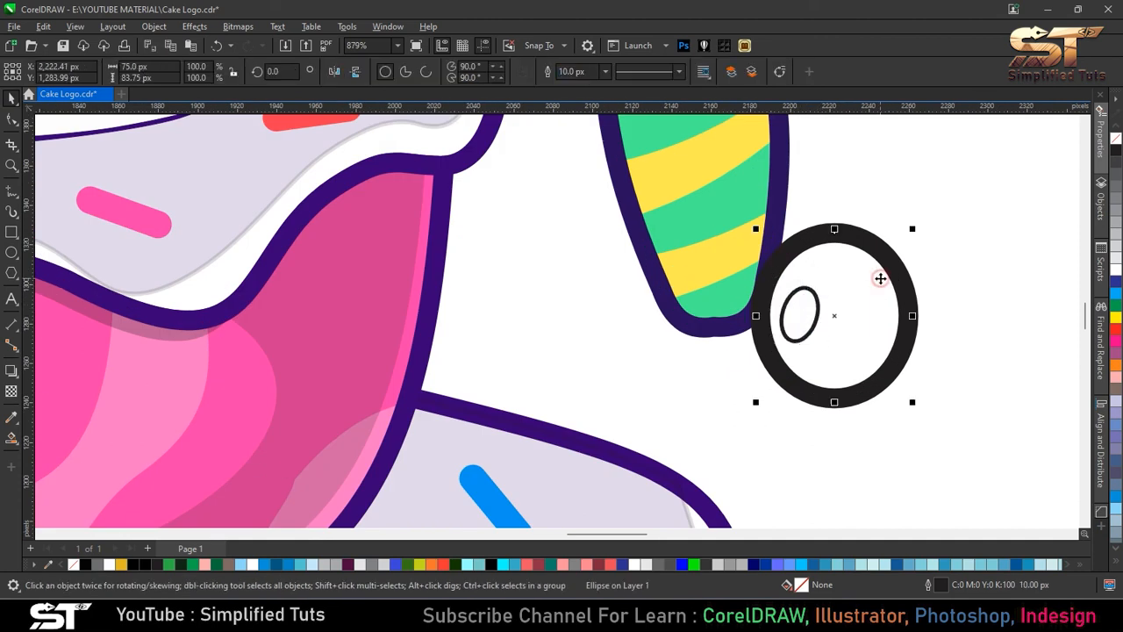
pyautogui.scroll(-2, 562, 321)
pyautogui.click(12, 418)
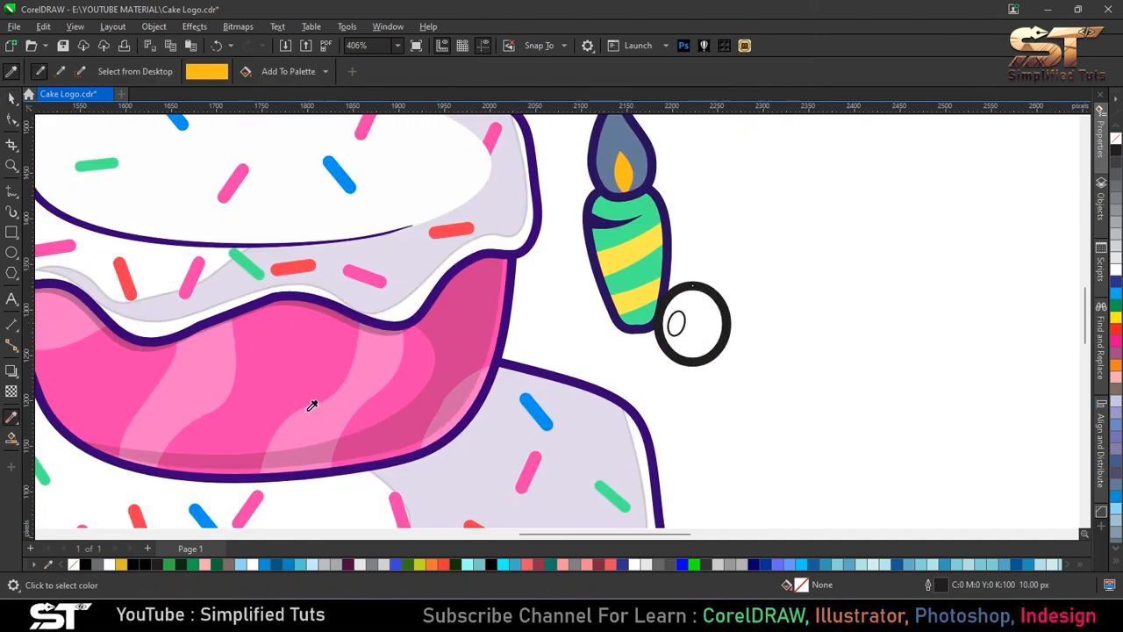
pyautogui.click(446, 226)
pyautogui.scroll(2, 688, 309)
pyautogui.click(697, 307)
pyautogui.press('space')
# Step: Fill the cherry's small highlight ellipse with white, remove its outline and give it uniform transparency
pyautogui.click(663, 321)
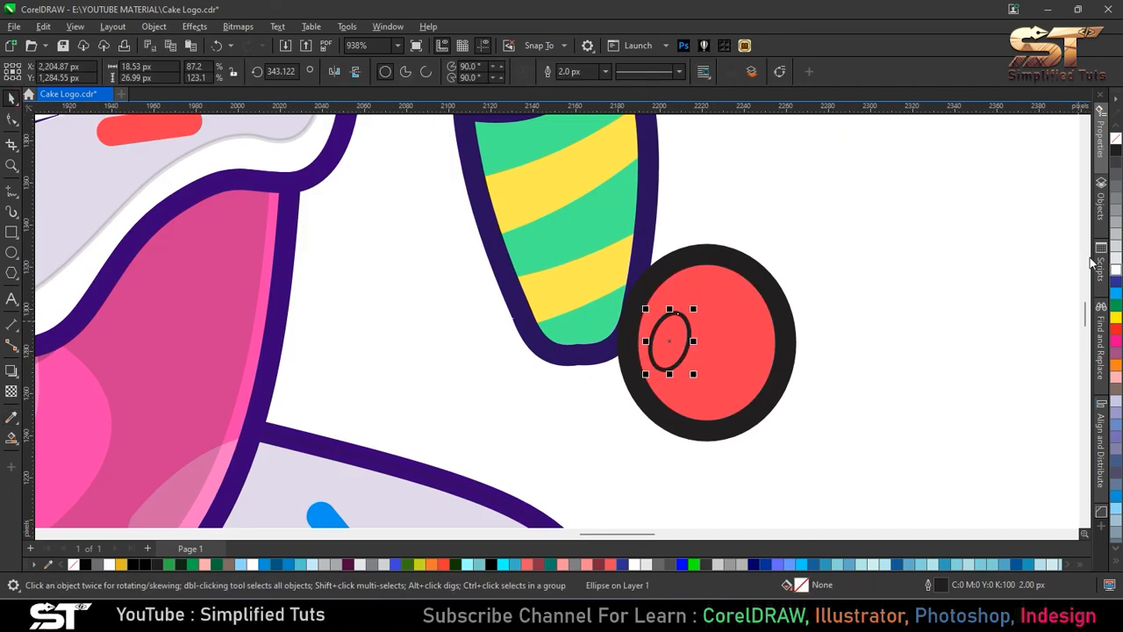
pyautogui.click(1116, 274)
pyautogui.rightClick(1116, 139)
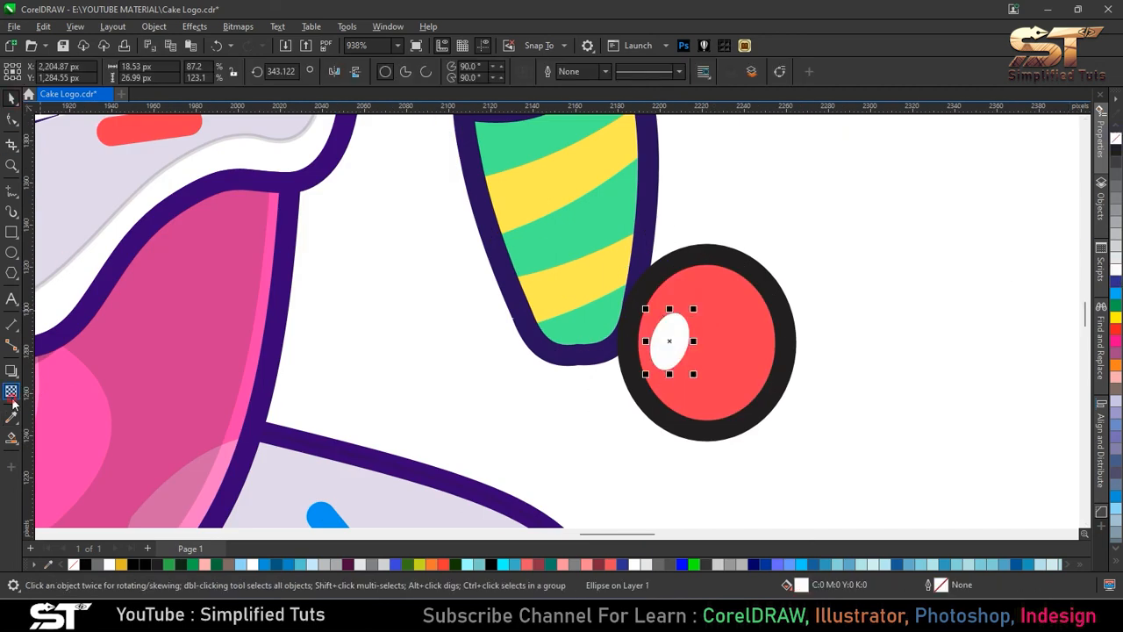
pyautogui.click(11, 392)
pyautogui.click(33, 71)
pyautogui.click(12, 97)
pyautogui.press('Escape')
# Step: Draw a closed four-sided stem shape about 39 by 49 px rising diagonally from the cherry's upper part
pyautogui.scroll(-5, 588, 289)
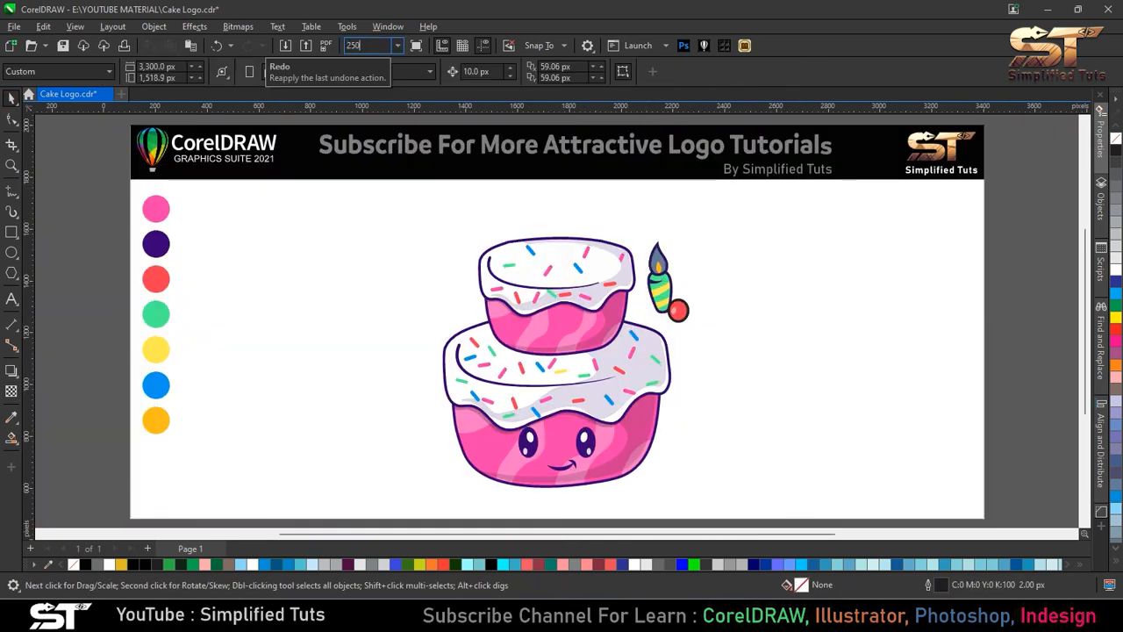
pyautogui.press('Return')
pyautogui.click(12, 190)
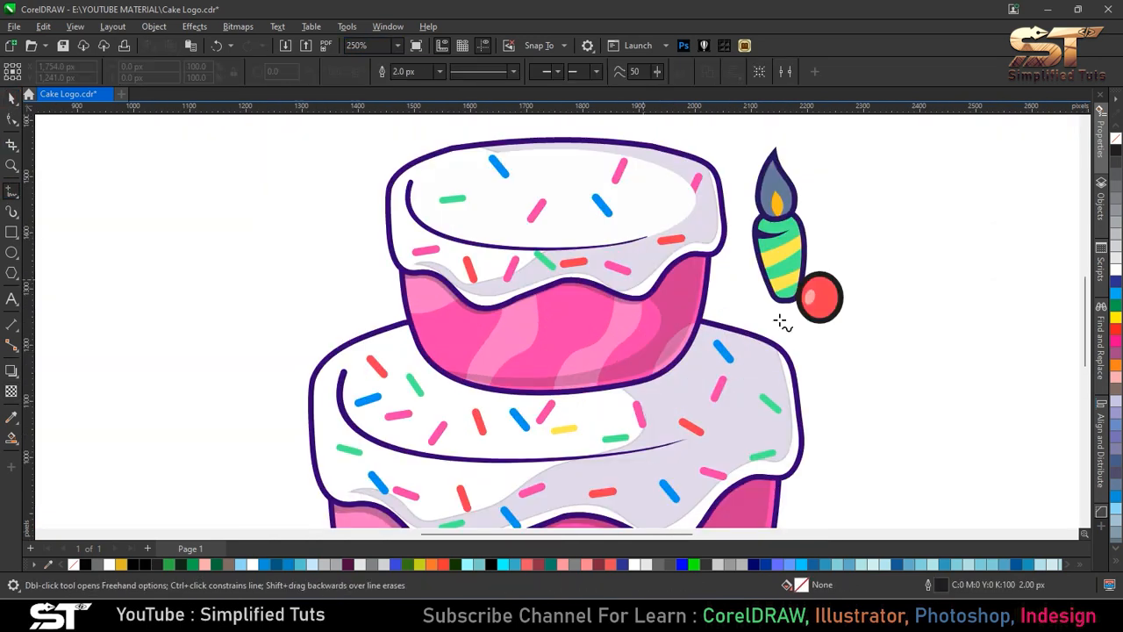
pyautogui.doubleClick(828, 266)
pyautogui.doubleClick(836, 259)
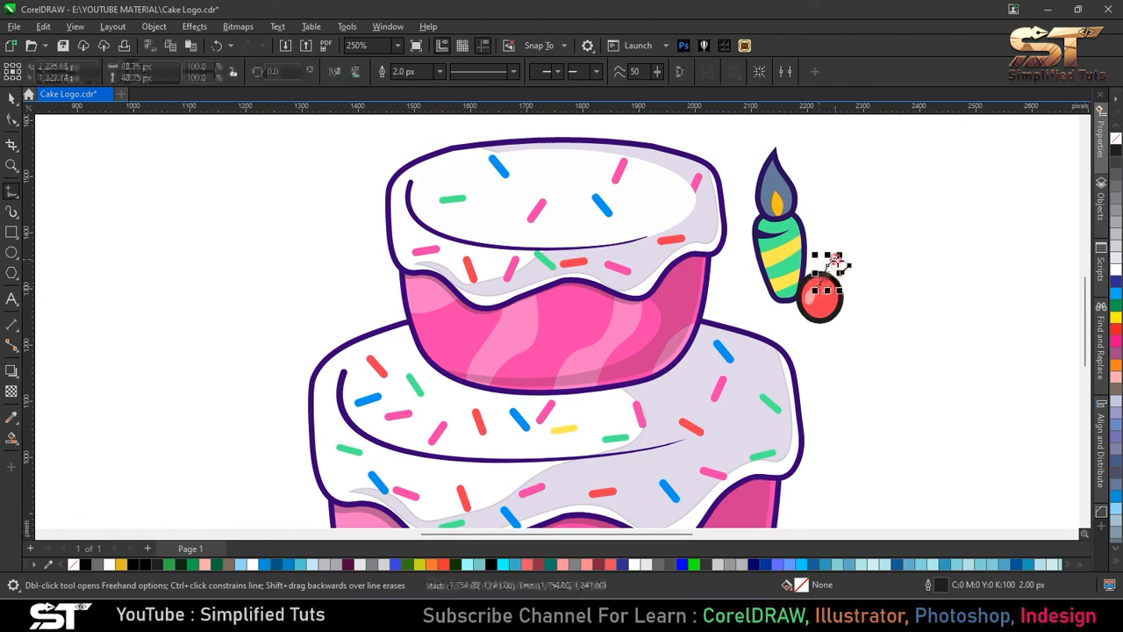
pyautogui.doubleClick(842, 267)
pyautogui.click(821, 291)
# Step: Bend the stem's end and upper edge into curves and delete the corner node along the upper edge
pyautogui.scroll(5, 822, 290)
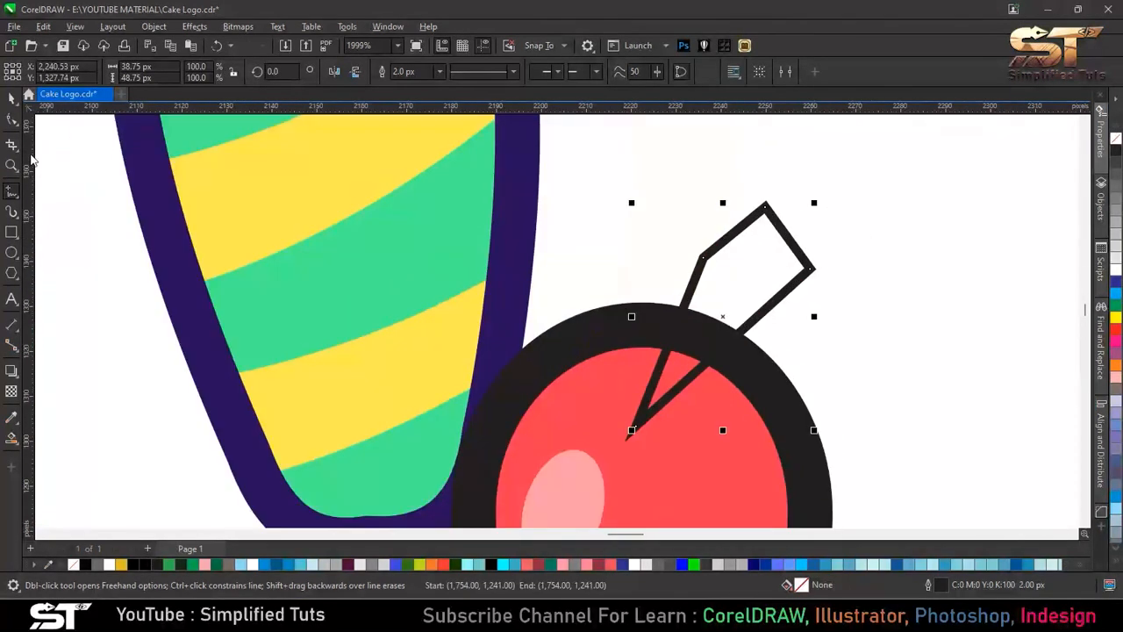
pyautogui.press('F10')
pyautogui.moveTo(795, 246); pyautogui.dragTo(825, 223)
pyautogui.moveTo(671, 317); pyautogui.dragTo(669, 318)
pyautogui.doubleClick(704, 257)
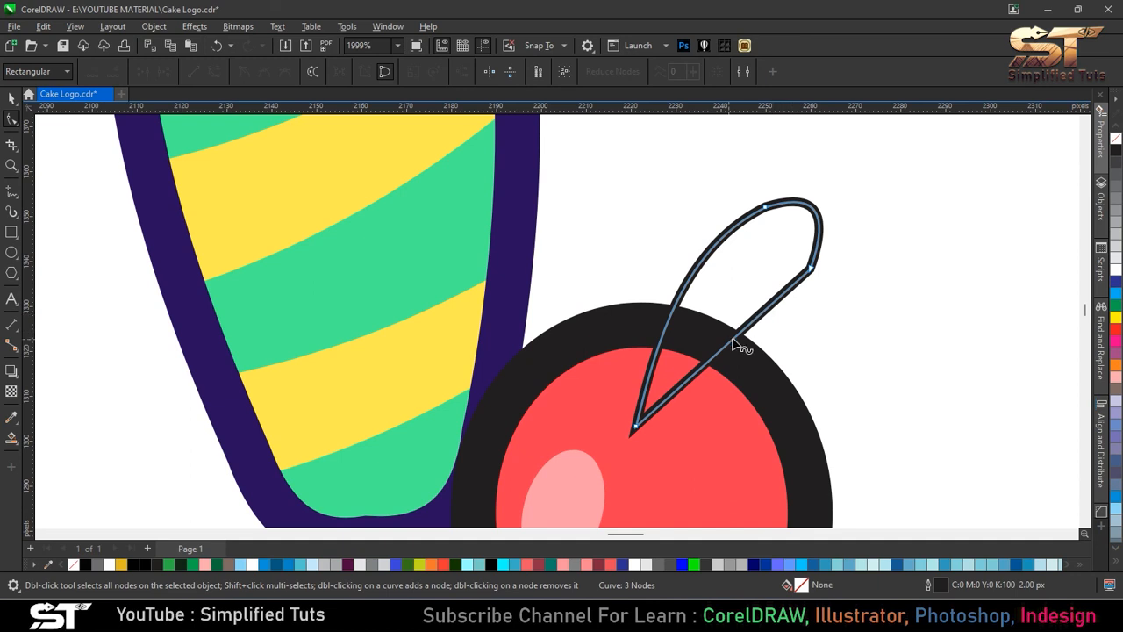
# Step: Curve the stem's lower edge and round its tip by adding nodes, deleting the sharp corner node and adjusting the handles
pyautogui.moveTo(741, 338); pyautogui.dragTo(729, 309)
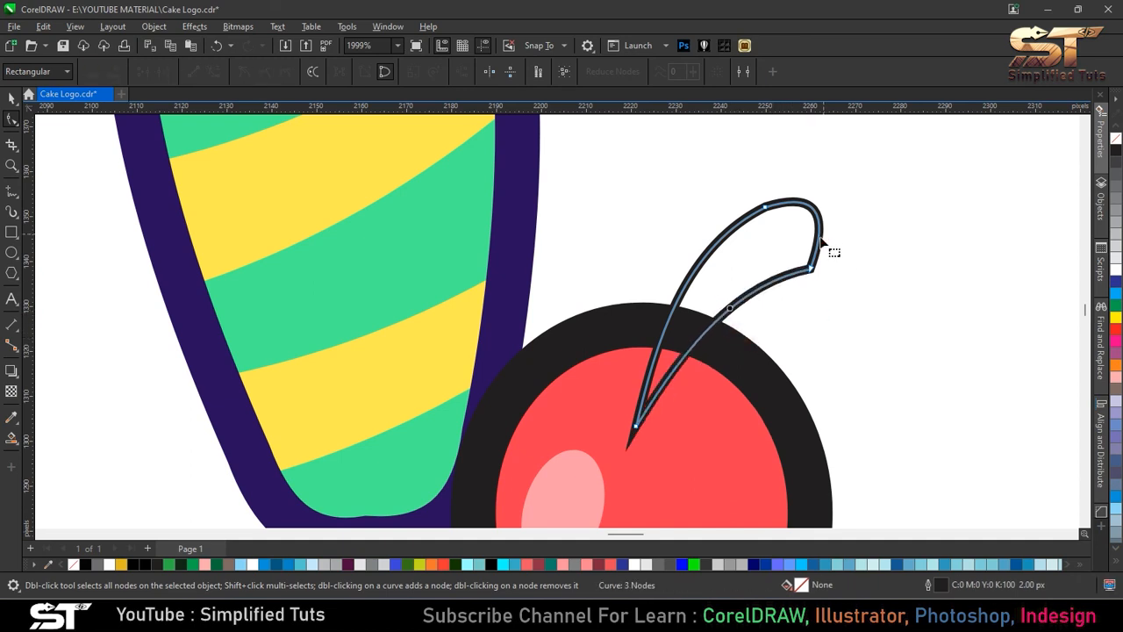
pyautogui.doubleClick(820, 236)
pyautogui.doubleClick(755, 291)
pyautogui.doubleClick(811, 269)
pyautogui.click(817, 236)
pyautogui.moveTo(814, 281); pyautogui.dragTo(818, 267)
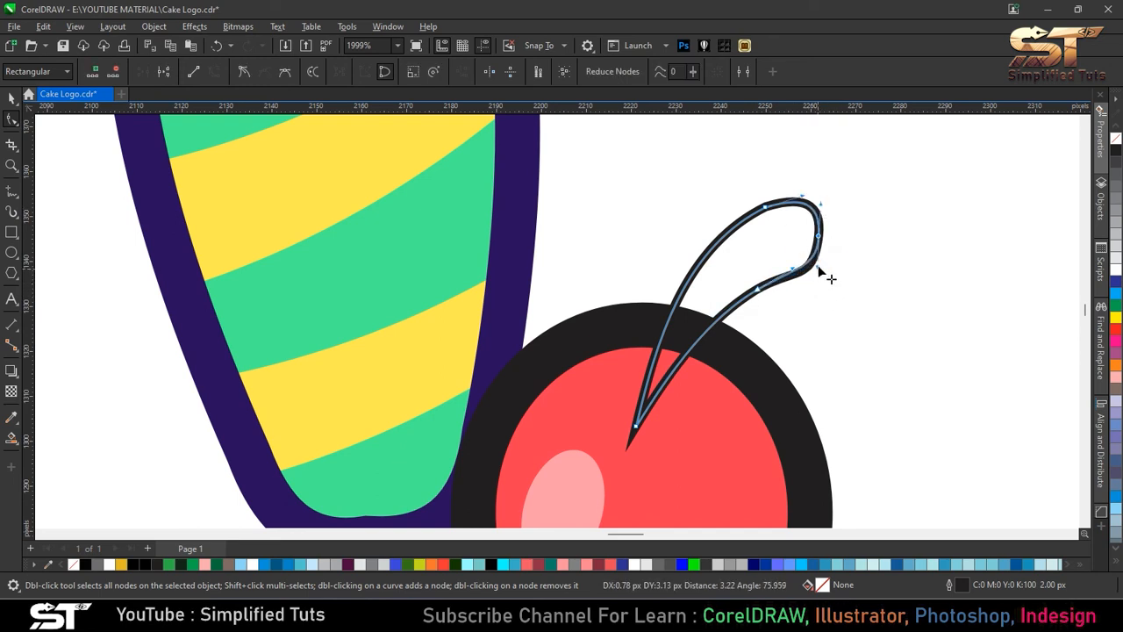
pyautogui.click(798, 199)
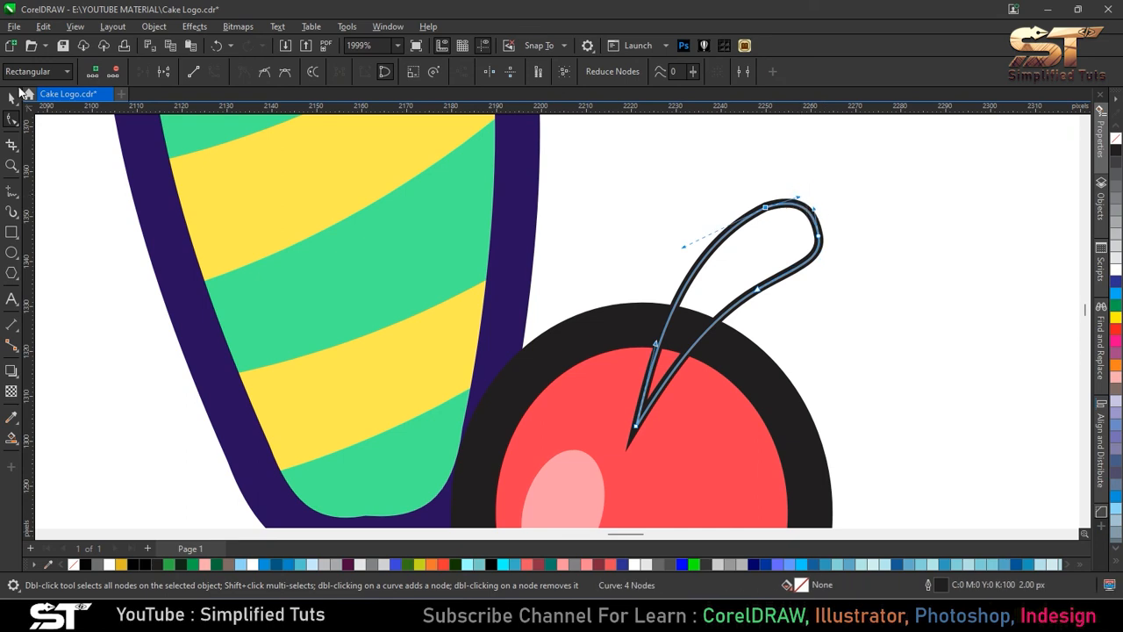
# Step: Fill the cherry stem with the dark purple sampled from the candle's outline and remove the stem's outline
pyautogui.click(12, 98)
pyautogui.click(722, 244)
pyautogui.click(13, 418)
pyautogui.click(526, 203)
pyautogui.click(740, 242)
pyautogui.click(13, 99)
pyautogui.click(775, 226)
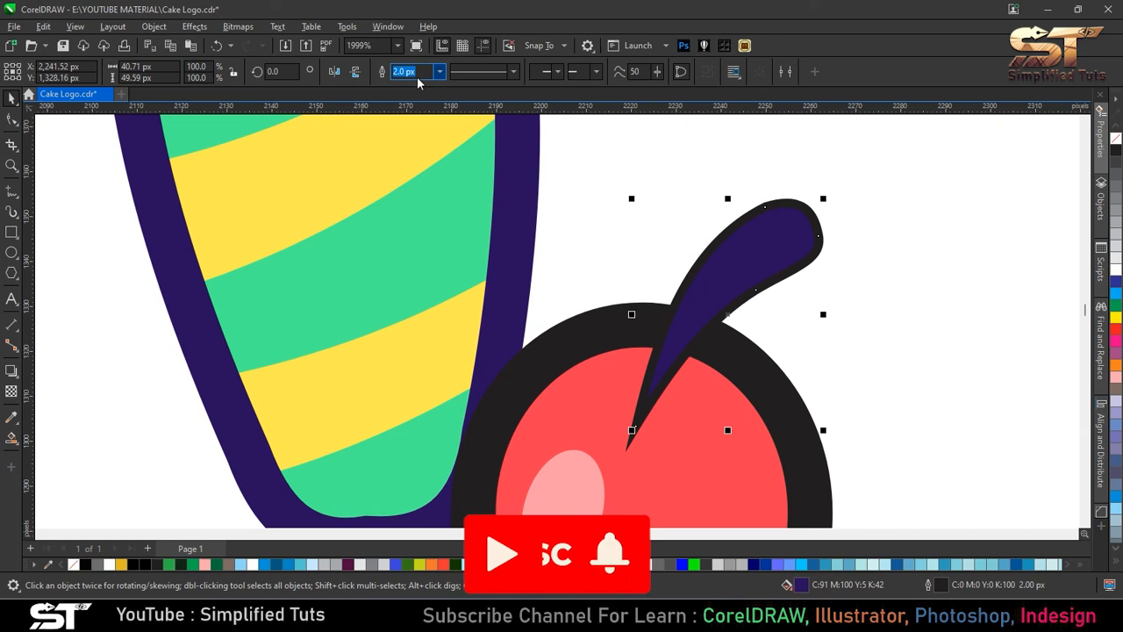
pyautogui.rightClick(1116, 138)
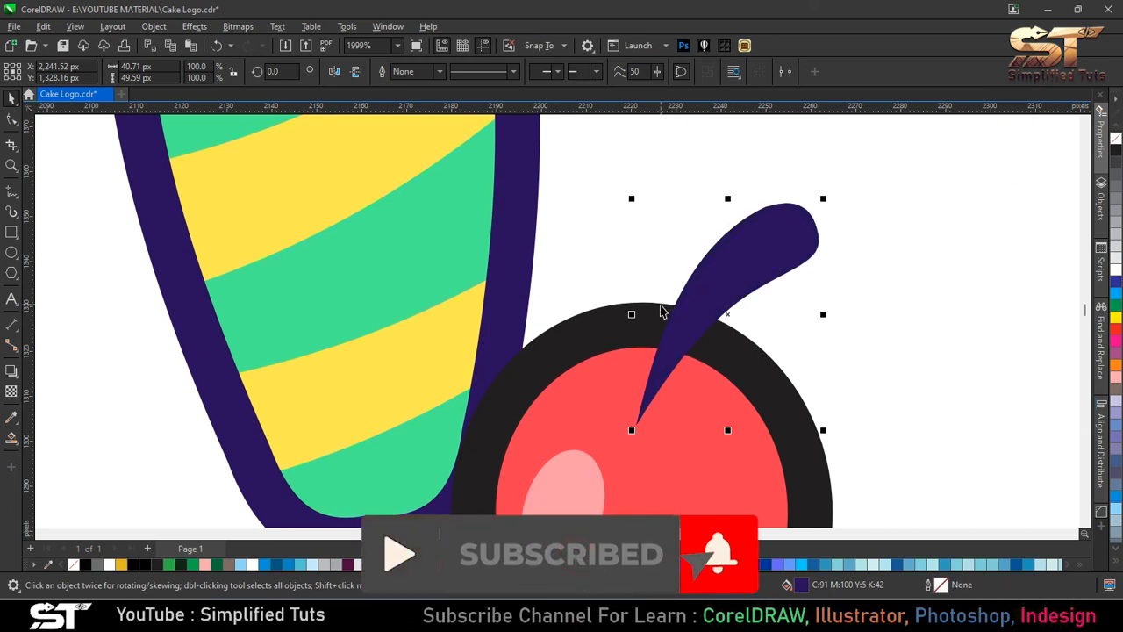
# Step: Draw a small closed triangle on the cherry around the stem's pointed lower end
pyautogui.scroll(1, 644, 339)
pyautogui.scroll(-4, 485, 292)
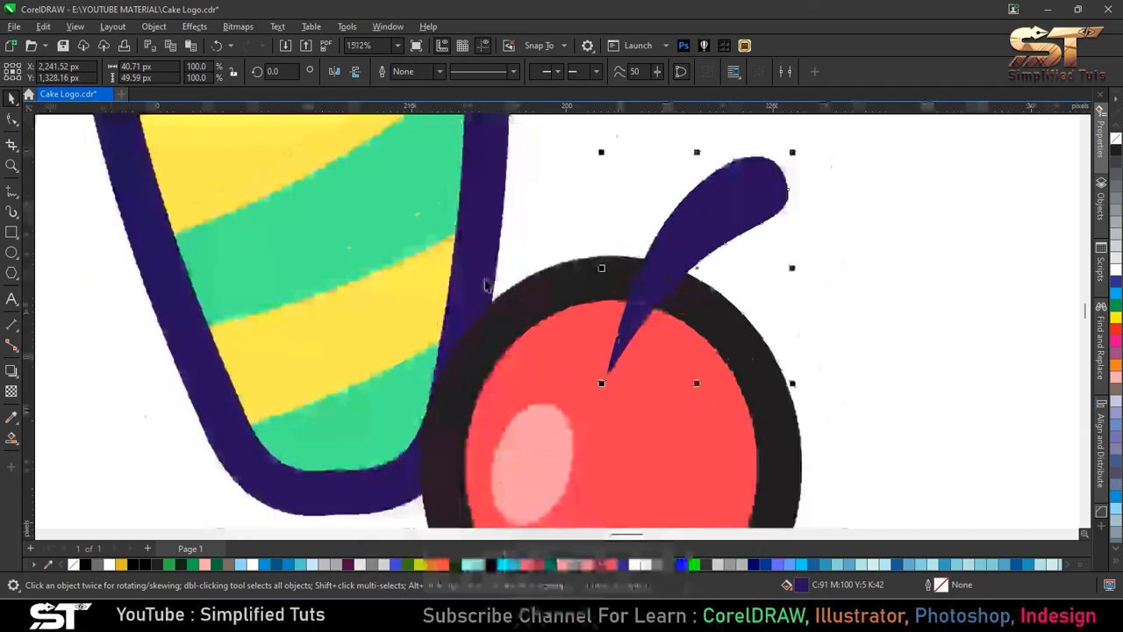
pyautogui.scroll(4, 519, 355)
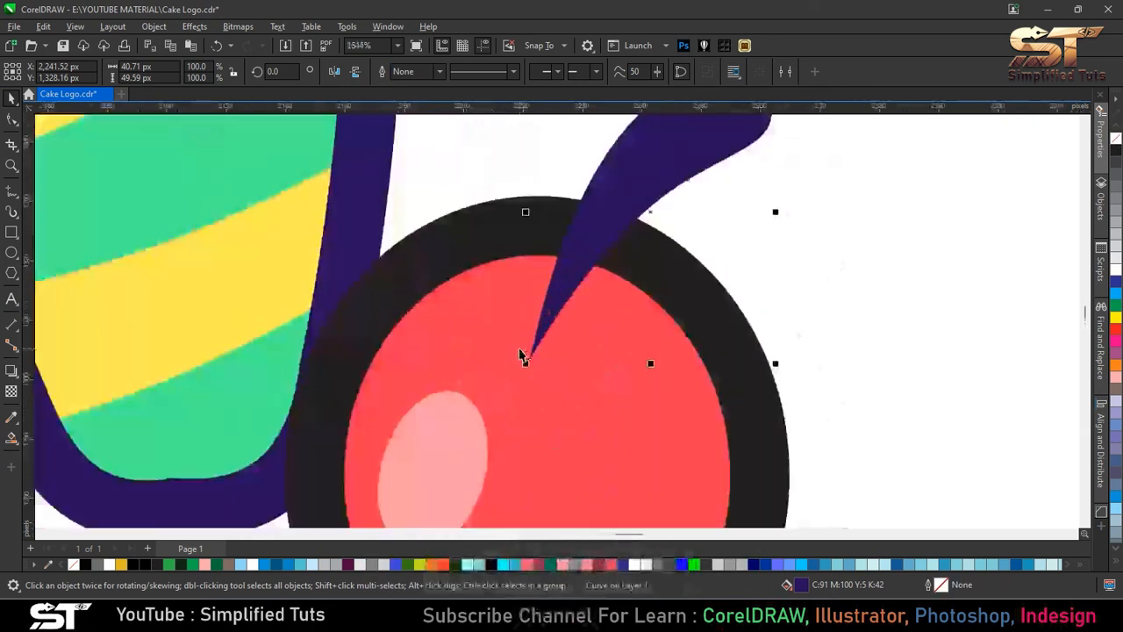
pyautogui.click(11, 211)
pyautogui.press('F5')
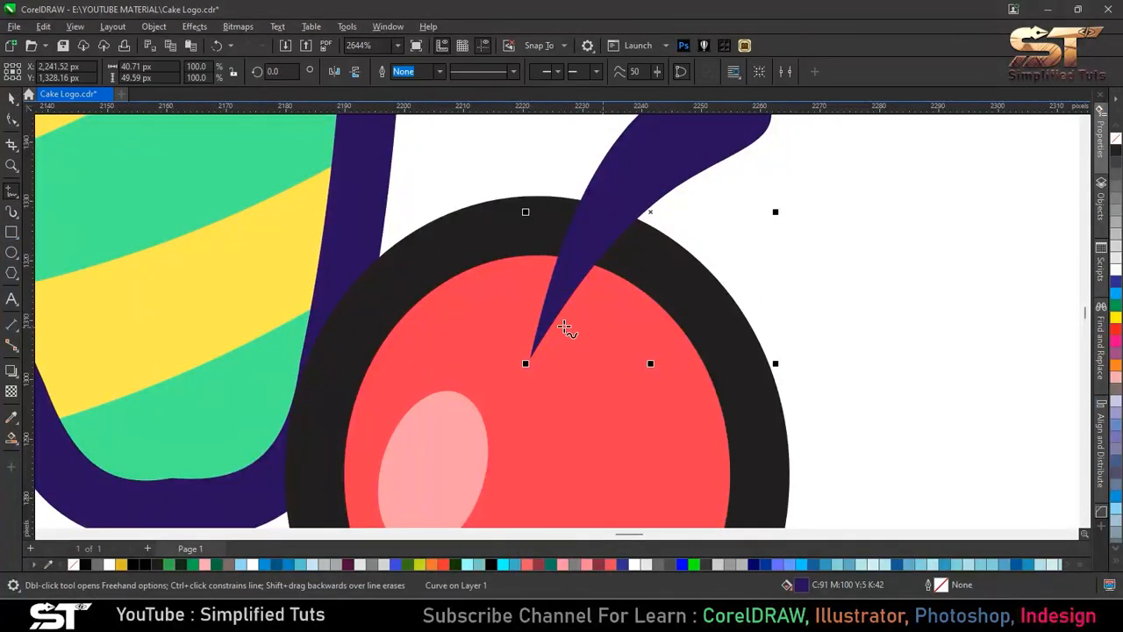
pyautogui.click(481, 309)
pyautogui.click(634, 344)
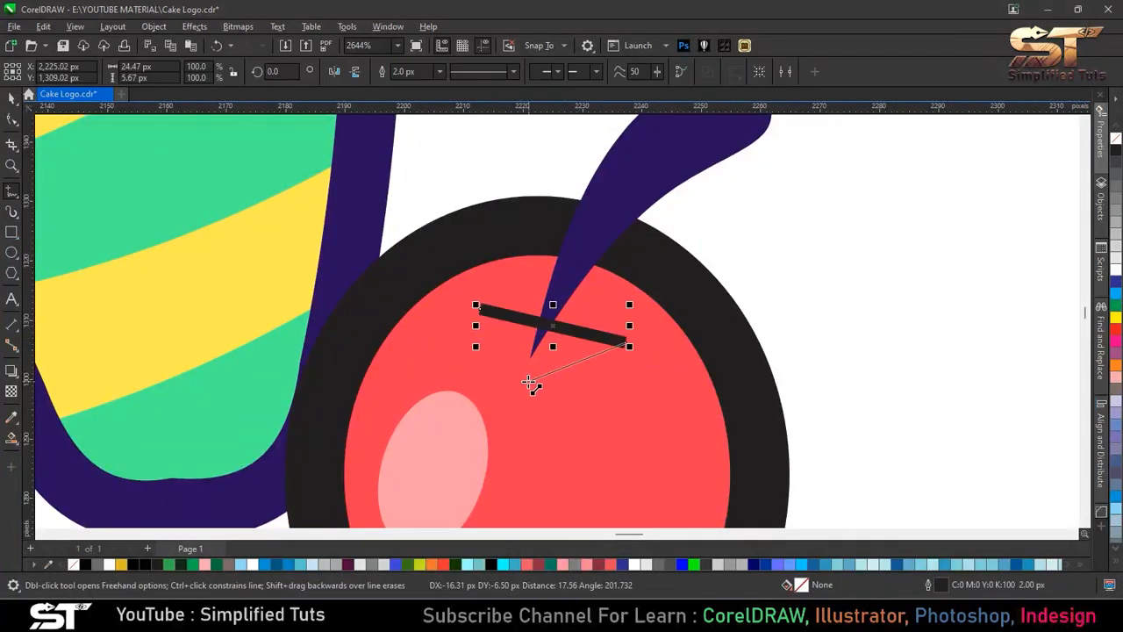
pyautogui.click(523, 382)
pyautogui.click(495, 326)
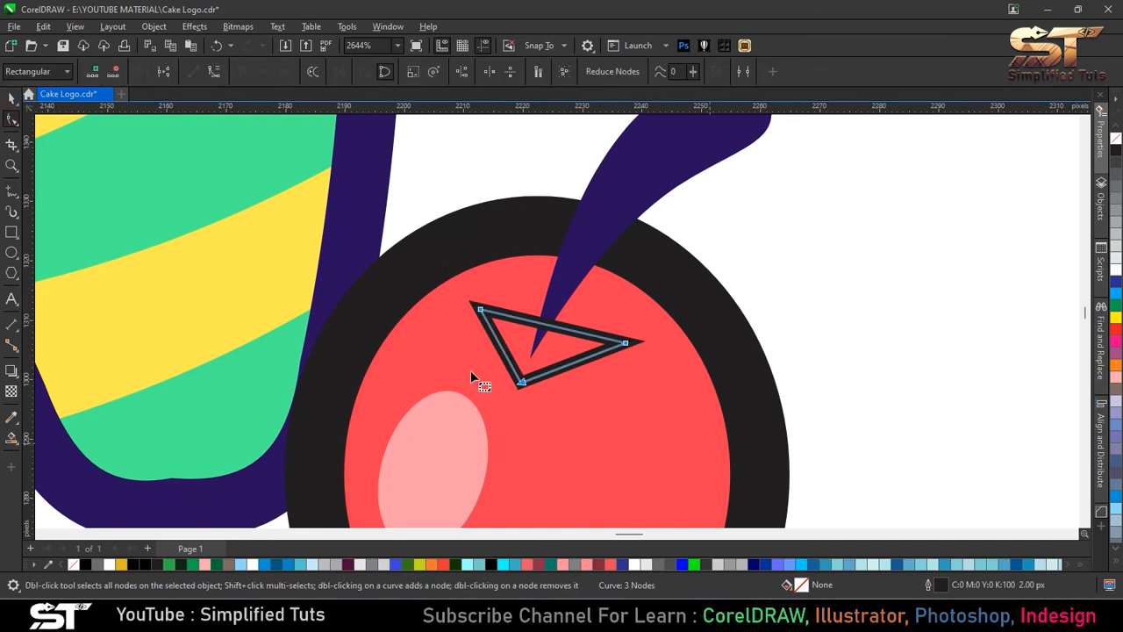
# Step: Bend the triangle's edges into curves and delete its lowest node to form a crescent dimple under the stem
pyautogui.moveTo(502, 345); pyautogui.dragTo(489, 356)
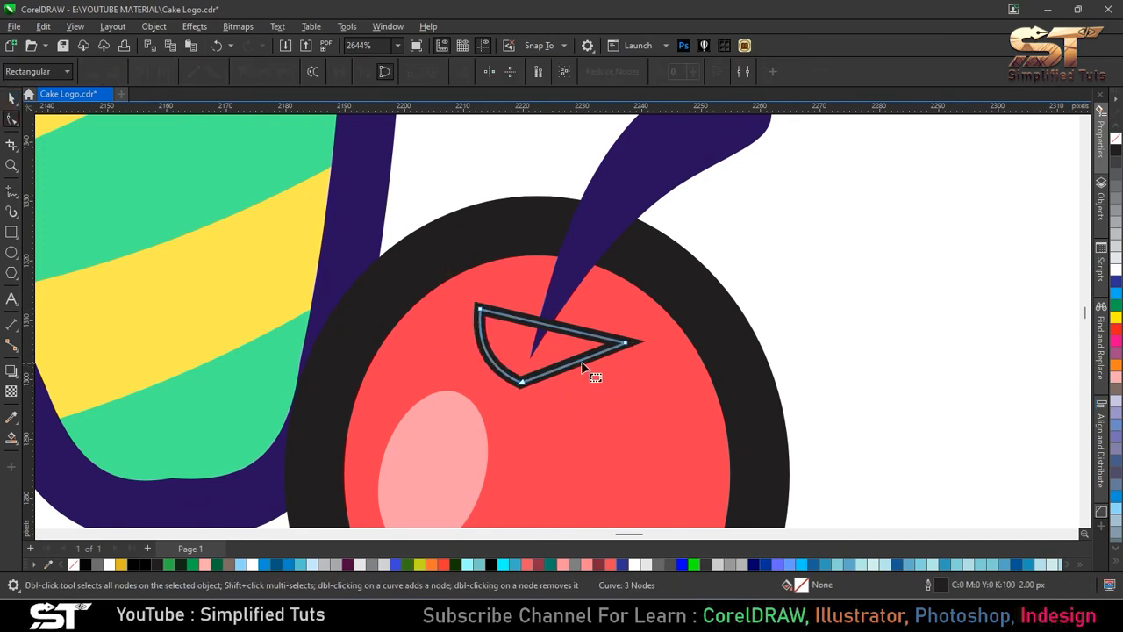
pyautogui.moveTo(576, 361); pyautogui.dragTo(584, 377)
pyautogui.doubleClick(521, 382)
pyautogui.moveTo(550, 325); pyautogui.dragTo(540, 350)
# Step: Fill the crescent with the dark purple sampled from the stem, remove its outline and move it up slightly against the stem's tip
pyautogui.press('space')
pyautogui.press('i')
pyautogui.click(633, 230)
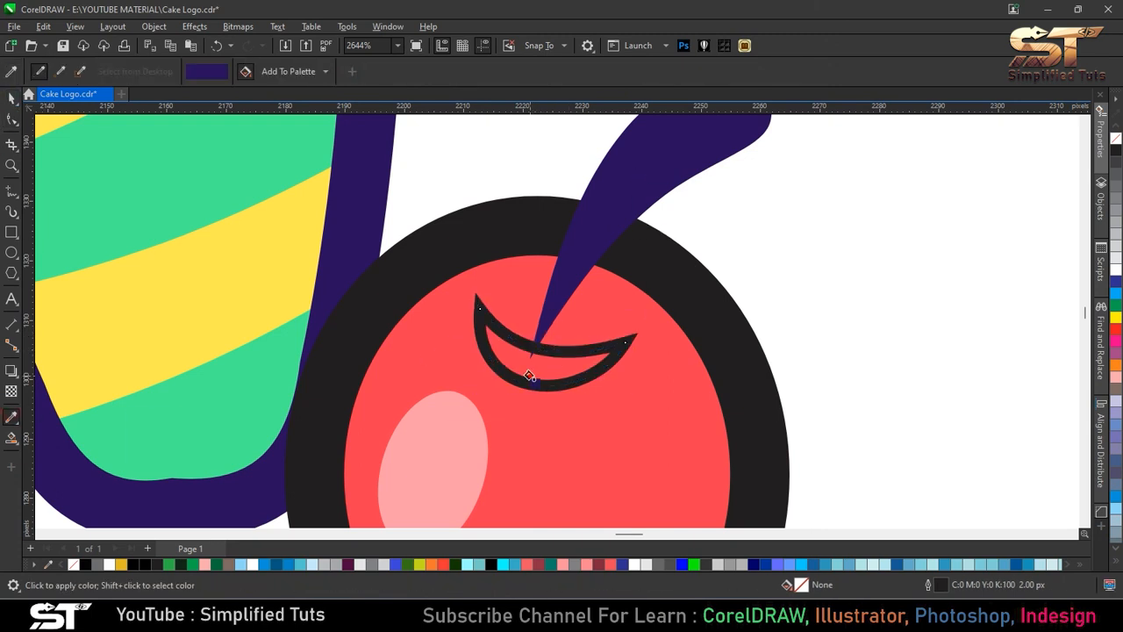
pyautogui.click(535, 360)
pyautogui.click(7, 97)
pyautogui.rightClick(1115, 139)
pyautogui.moveTo(552, 358); pyautogui.dragTo(554, 345)
pyautogui.press('Escape')
# Step: Recolor the cherry's black outline with the same dark purple as the stem
pyautogui.click(728, 305)
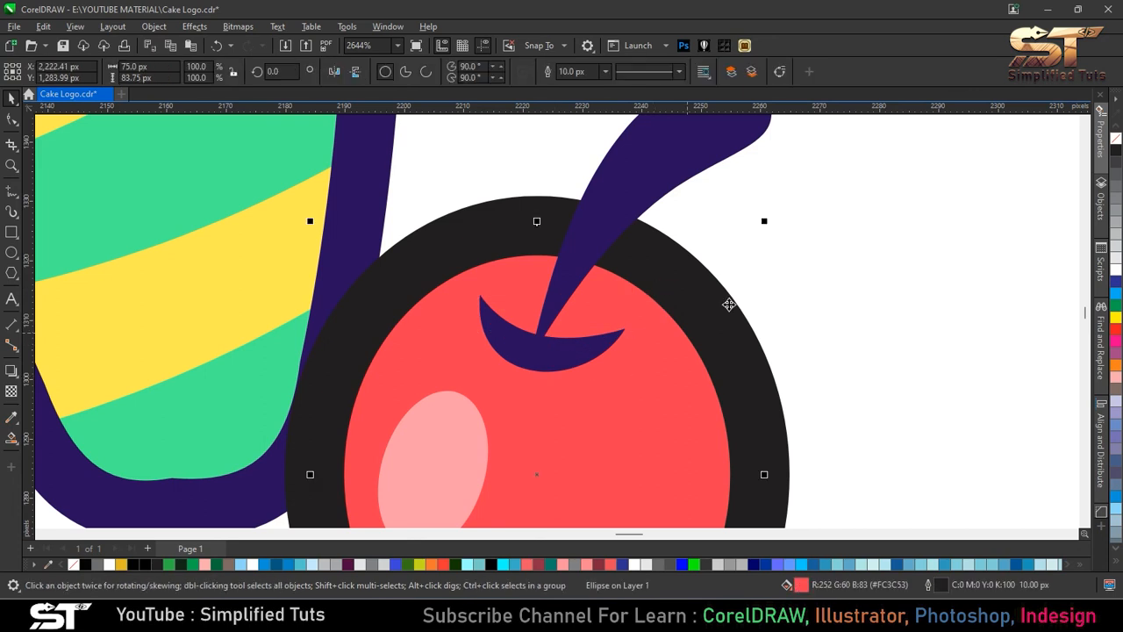
pyautogui.press('i')
pyautogui.click(701, 308)
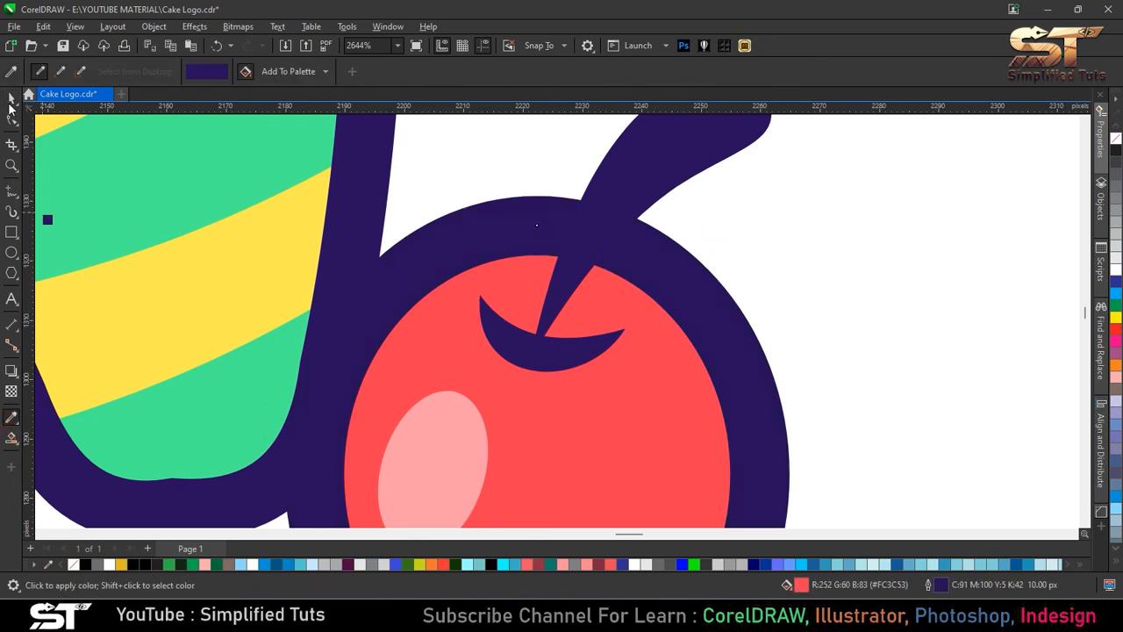
pyautogui.click(10, 97)
pyautogui.hotkey('shift', 'F4')
pyautogui.press('Escape')
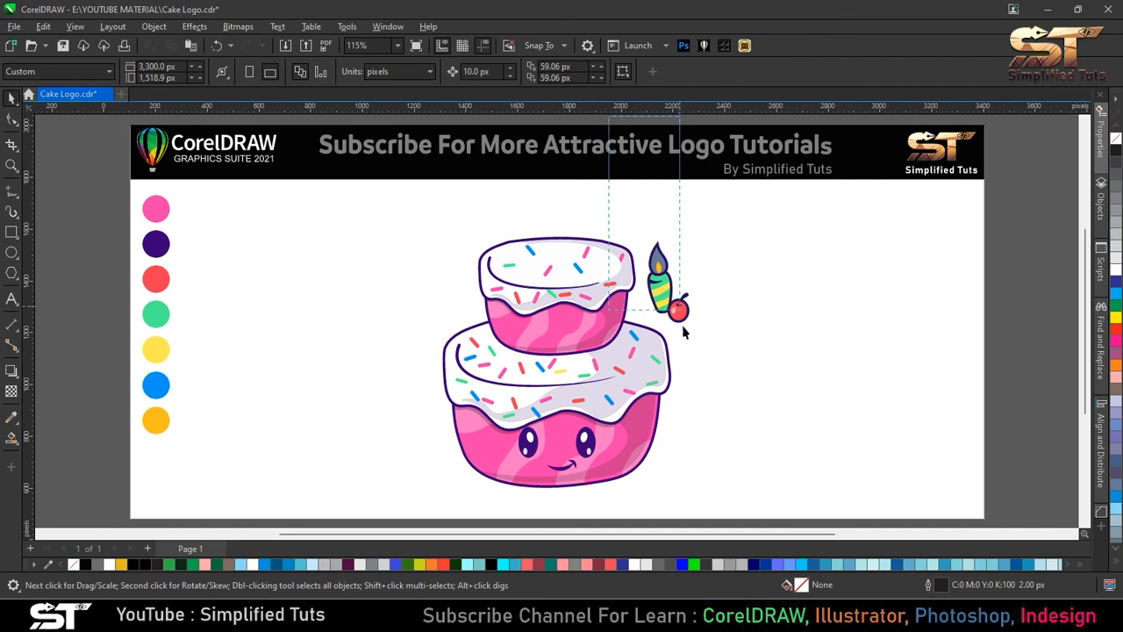
# Step: Duplicate the candle with its flame beyond the cherry and rotate the copy about 5 degrees clockwise
pyautogui.moveTo(682, 334); pyautogui.dragTo(682, 334)
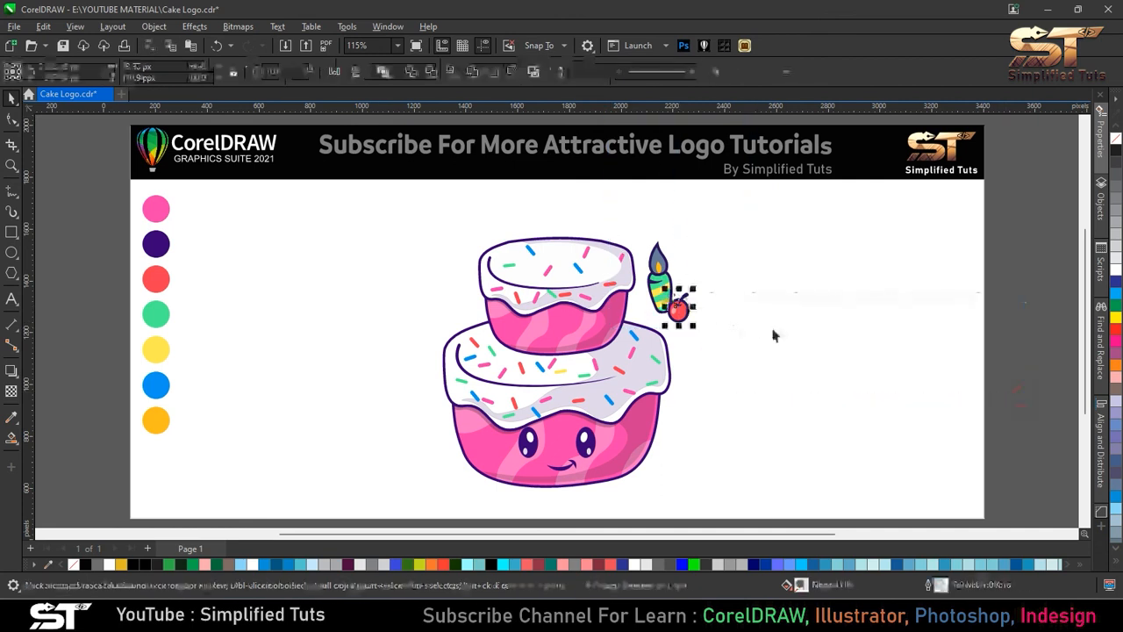
pyautogui.moveTo(603, 118); pyautogui.dragTo(681, 329)
pyautogui.click(629, 119)
pyautogui.moveTo(671, 282); pyautogui.dragTo(702, 274)
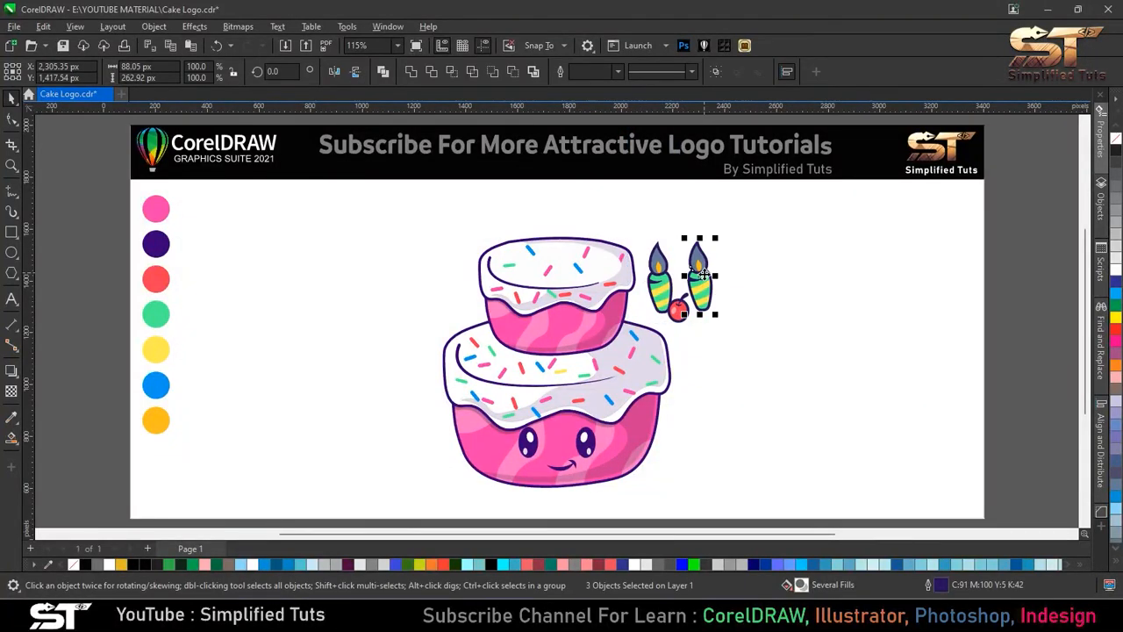
pyautogui.scroll(2, 703, 275)
pyautogui.click(704, 275)
pyautogui.moveTo(728, 190); pyautogui.dragTo(737, 194)
pyautogui.press('Escape')
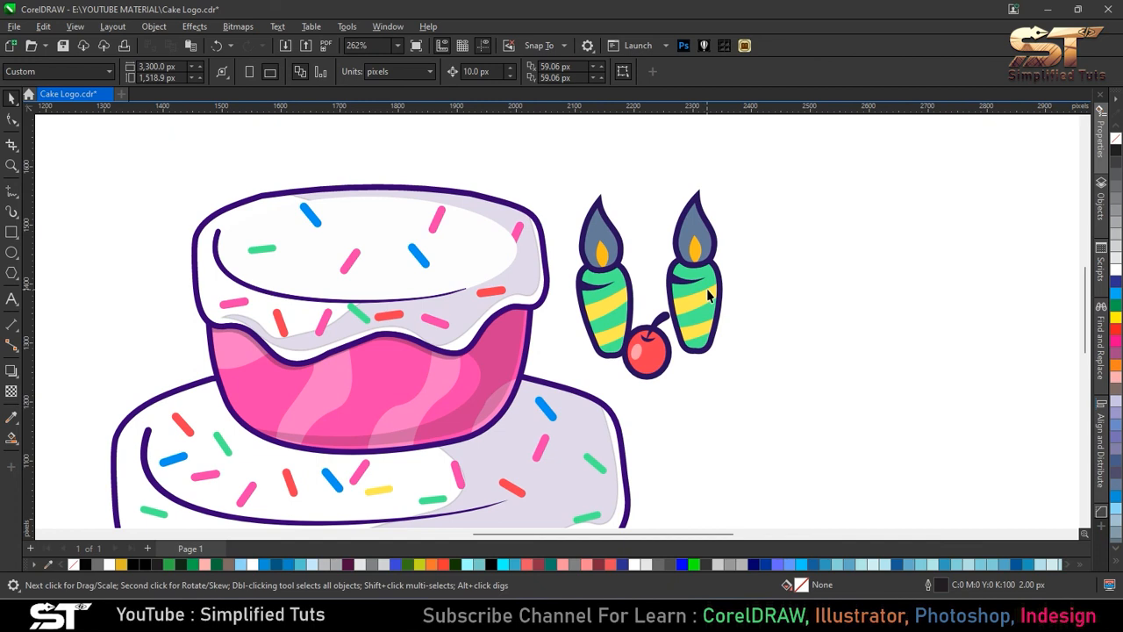
# Step: Fill the green body of the copied candle with the palette's blue (#0096F0)
pyautogui.scroll(-3, 709, 297)
pyautogui.press('space')
pyautogui.click(705, 287)
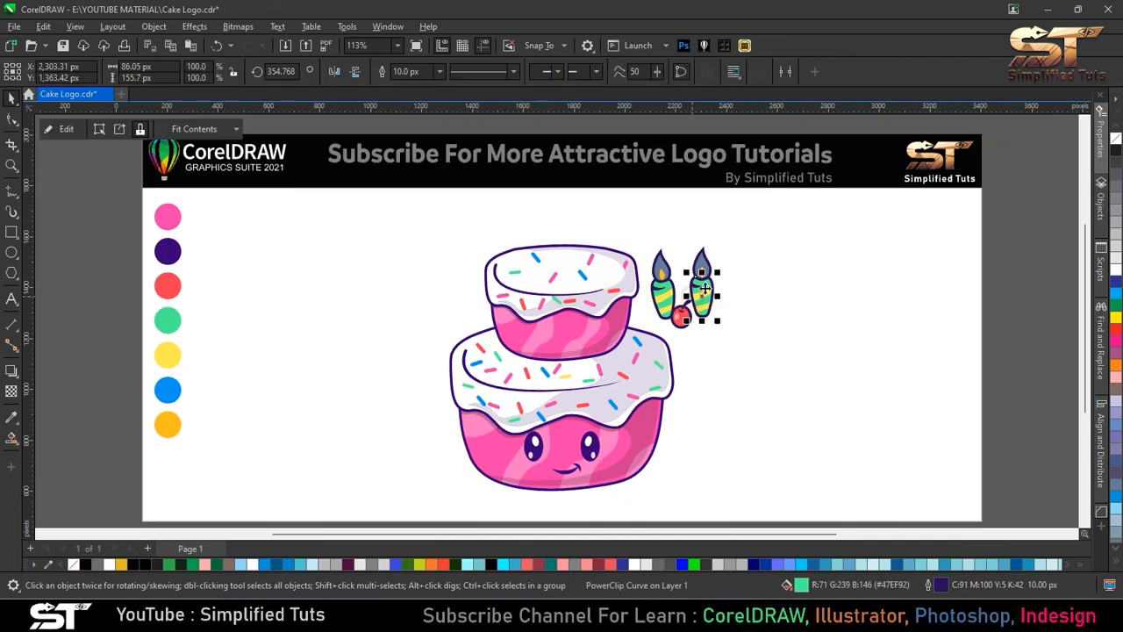
pyautogui.click(10, 419)
pyautogui.scroll(3, 700, 279)
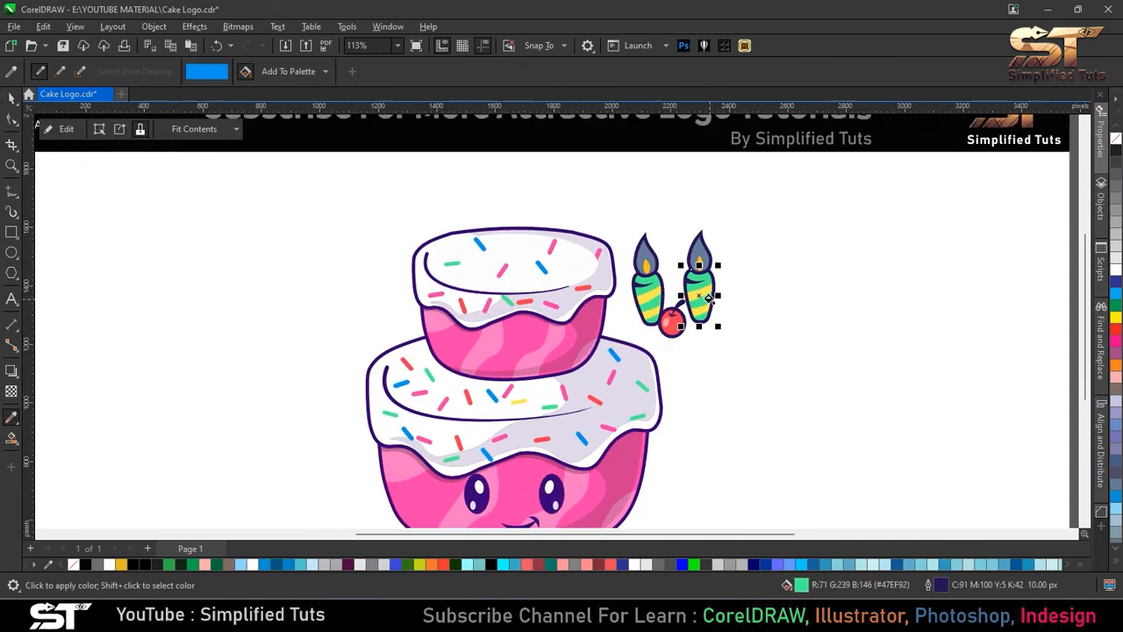
pyautogui.click(703, 261)
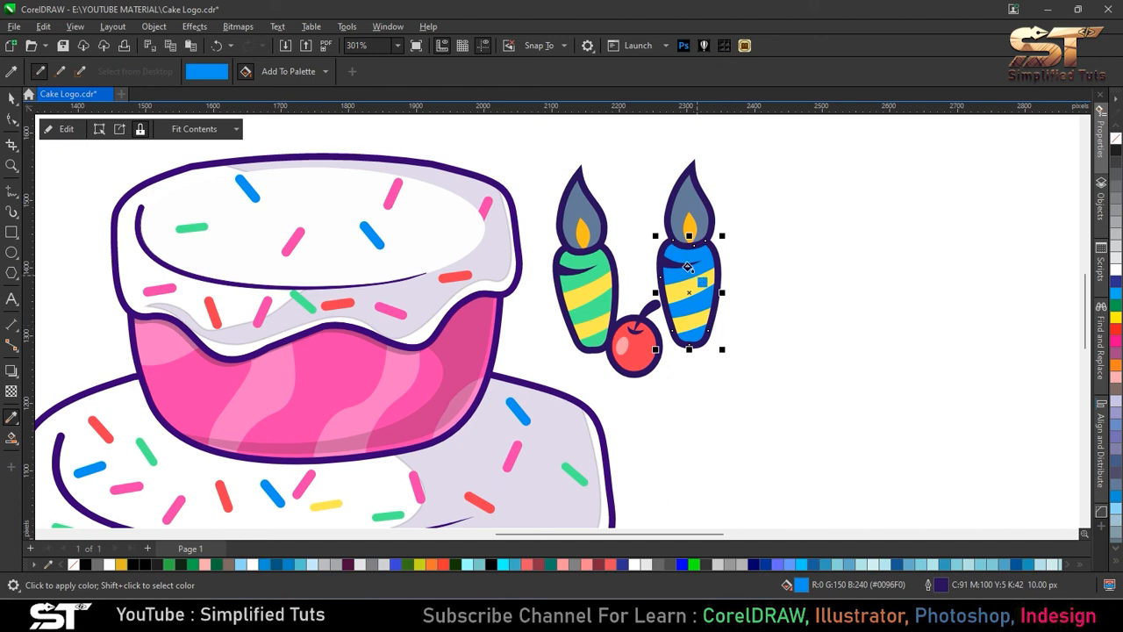
# Step: Mirror the blue candle horizontally
pyautogui.press('Escape')
pyautogui.click(11, 100)
pyautogui.scroll(-7, 686, 286)
pyautogui.moveTo(972, 358); pyautogui.dragTo(625, 233)
pyautogui.click(334, 74)
pyautogui.press('Escape')
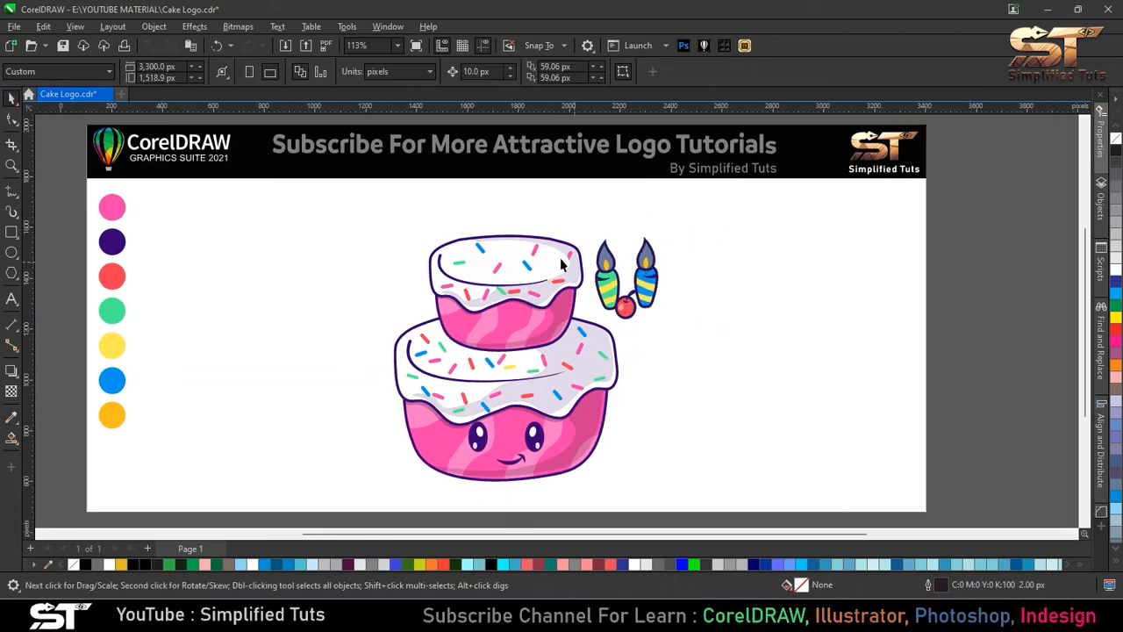
# Step: Fill the grey-blue outer flames of both candles with orange
pyautogui.click(11, 418)
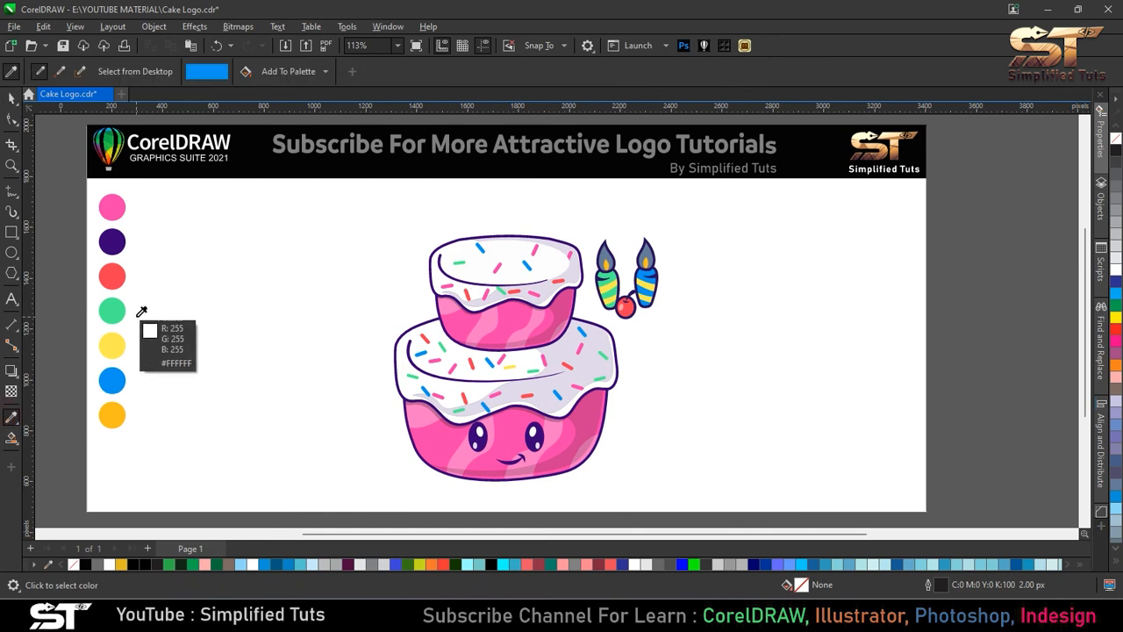
pyautogui.scroll(5, 649, 263)
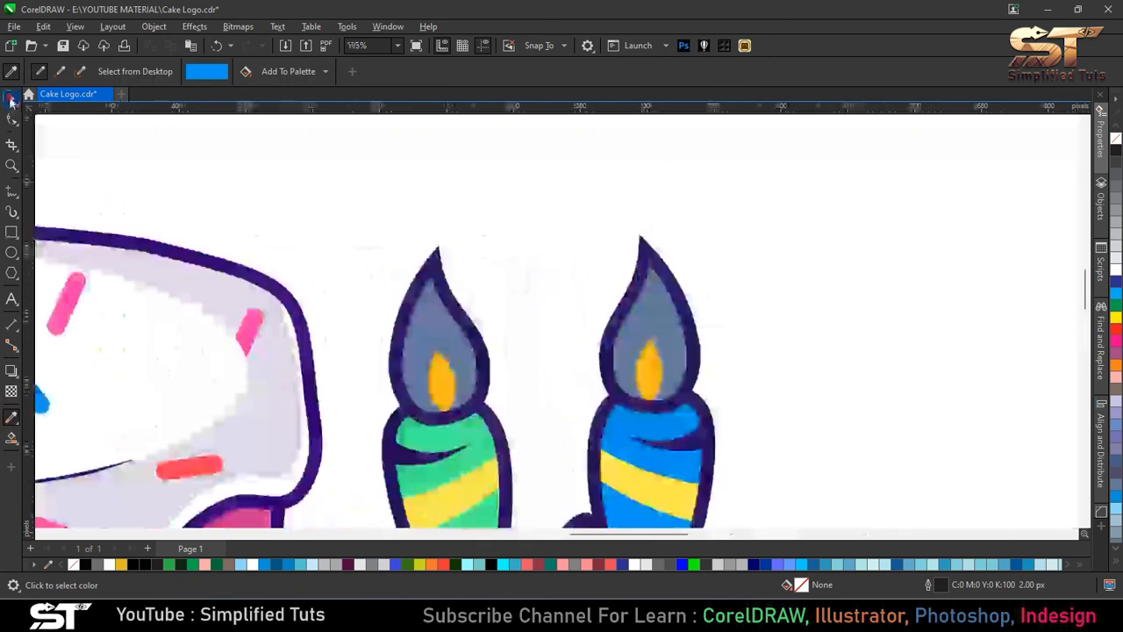
pyautogui.press('space')
pyautogui.click(433, 329)
pyautogui.click(1115, 365)
pyautogui.click(646, 263)
pyautogui.click(1116, 365)
pyautogui.click(872, 375)
pyautogui.scroll(-8, 651, 314)
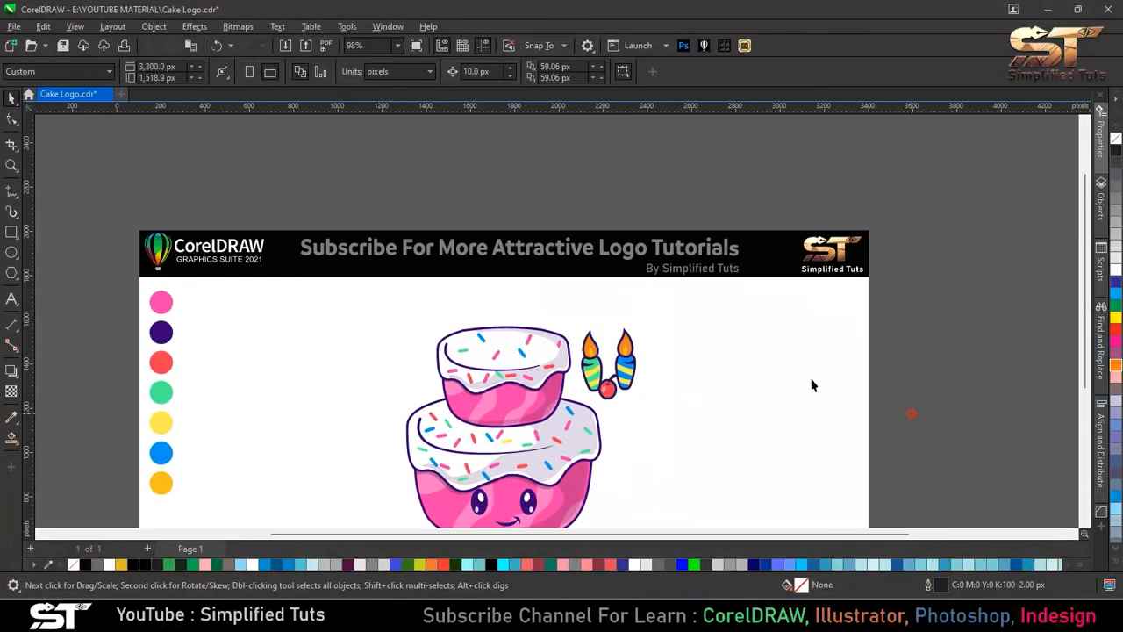
# Step: Group the two candles with the cherry and move the group onto the cake's upper tier
pyautogui.click(619, 351)
pyautogui.scroll(6, 620, 350)
pyautogui.scroll(-5, 625, 360)
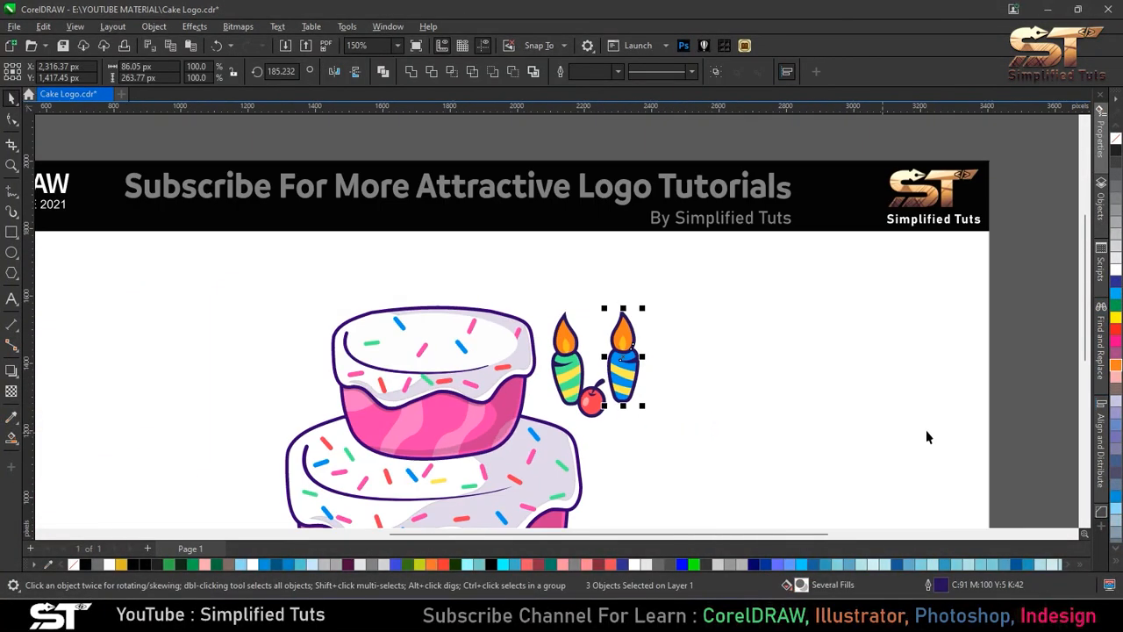
pyautogui.moveTo(536, 295); pyautogui.dragTo(542, 278)
pyautogui.hotkey('ctrl', 'g')
pyautogui.moveTo(625, 372); pyautogui.dragTo(462, 310)
pyautogui.press('Escape')
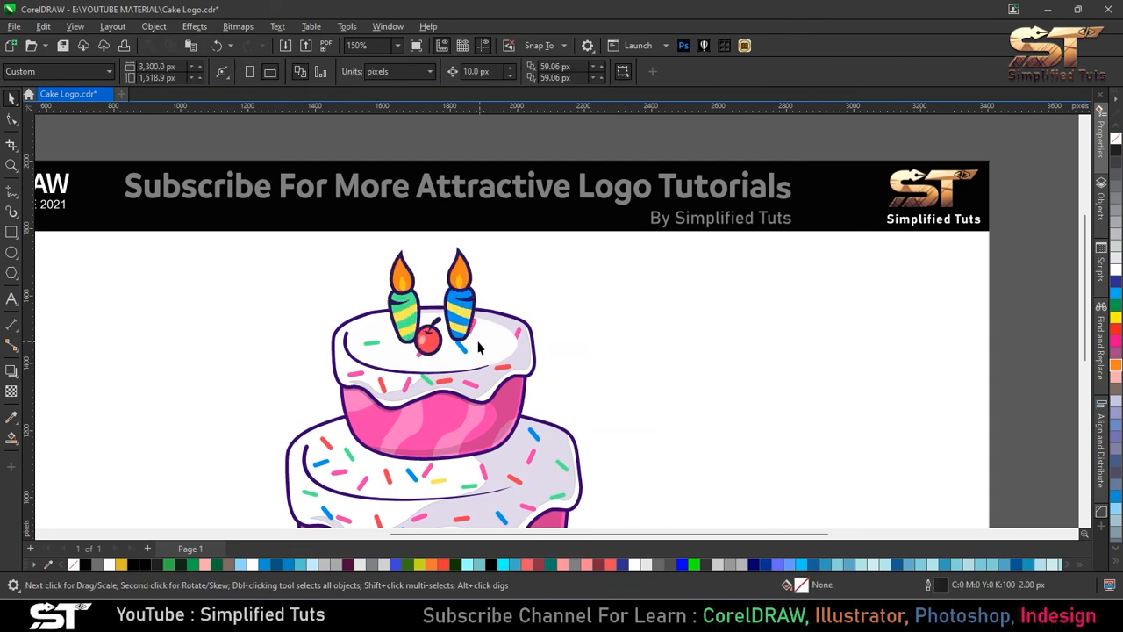
# Step: Draw an ellipse about 99 by 42 px at the blue candle's base and fill it with the cake outline's purple (#370074)
pyautogui.scroll(7, 477, 365)
pyautogui.click(11, 252)
pyautogui.moveTo(398, 303); pyautogui.dragTo(562, 378)
pyautogui.press('space')
pyautogui.press('i')
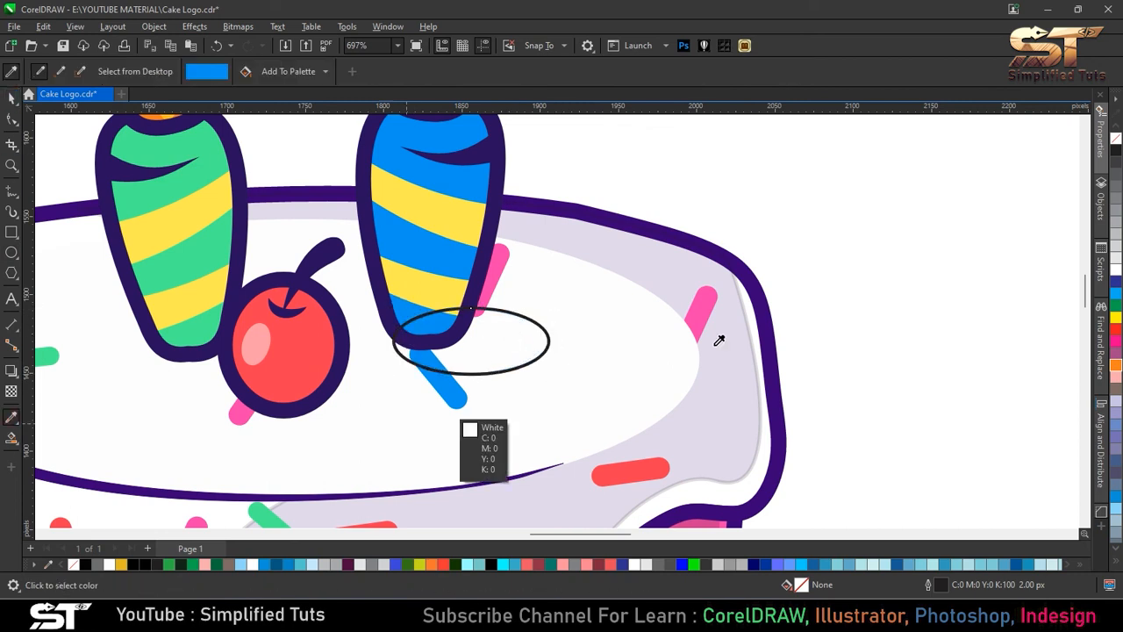
pyautogui.click(656, 219)
pyautogui.click(553, 349)
pyautogui.press('space')
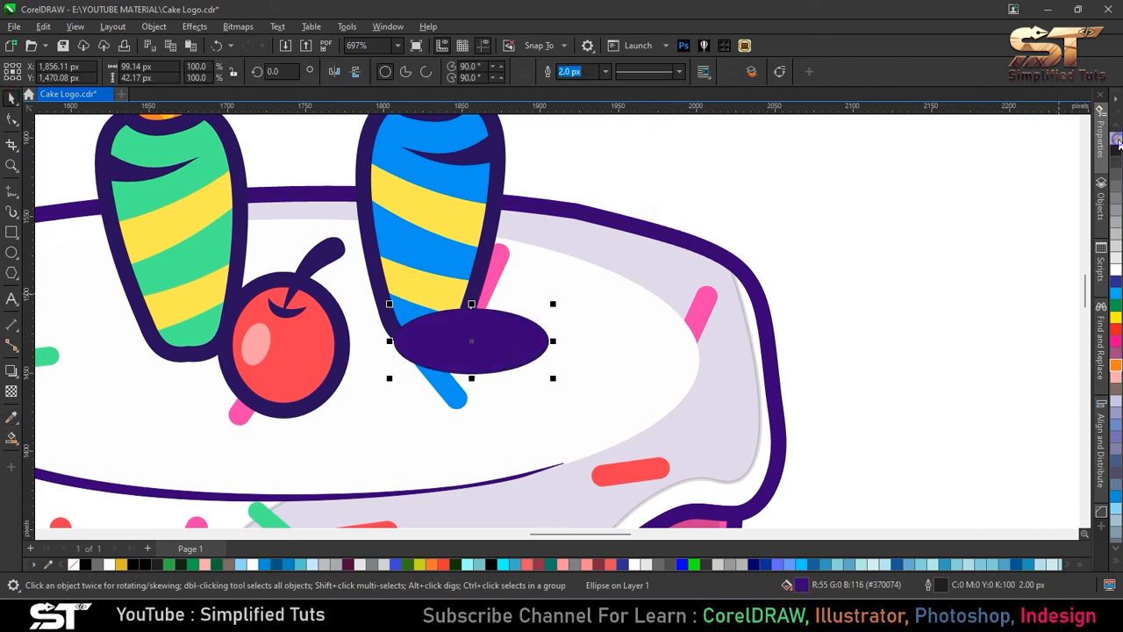
# Step: Remove the ellipse's outline and mix white into its purple fill to reach a pale purple (R186 G166 B205)
pyautogui.click(1116, 273)
pyautogui.keyDown('ctrl'); pyautogui.click(1116, 274); pyautogui.keyUp('ctrl')
pyautogui.keyDown('ctrl'); pyautogui.click(1116, 274); pyautogui.keyUp('ctrl')
pyautogui.keyDown('ctrl'); pyautogui.click(1116, 273); pyautogui.keyUp('ctrl')
pyautogui.keyDown('ctrl'); pyautogui.click(1116, 274); pyautogui.keyUp('ctrl')
pyautogui.keyDown('ctrl'); pyautogui.click(1116, 273); pyautogui.keyUp('ctrl')
pyautogui.keyDown('ctrl'); pyautogui.click(1116, 274); pyautogui.keyUp('ctrl')
pyautogui.keyDown('ctrl'); pyautogui.click(1116, 274); pyautogui.keyUp('ctrl')
pyautogui.keyDown('ctrl'); pyautogui.click(1116, 273); pyautogui.keyUp('ctrl')
# Step: Place the shadow ellipse behind the blue candle by bringing the candle and cherry group to the front
pyautogui.hotkey('shift', 'pagedown')
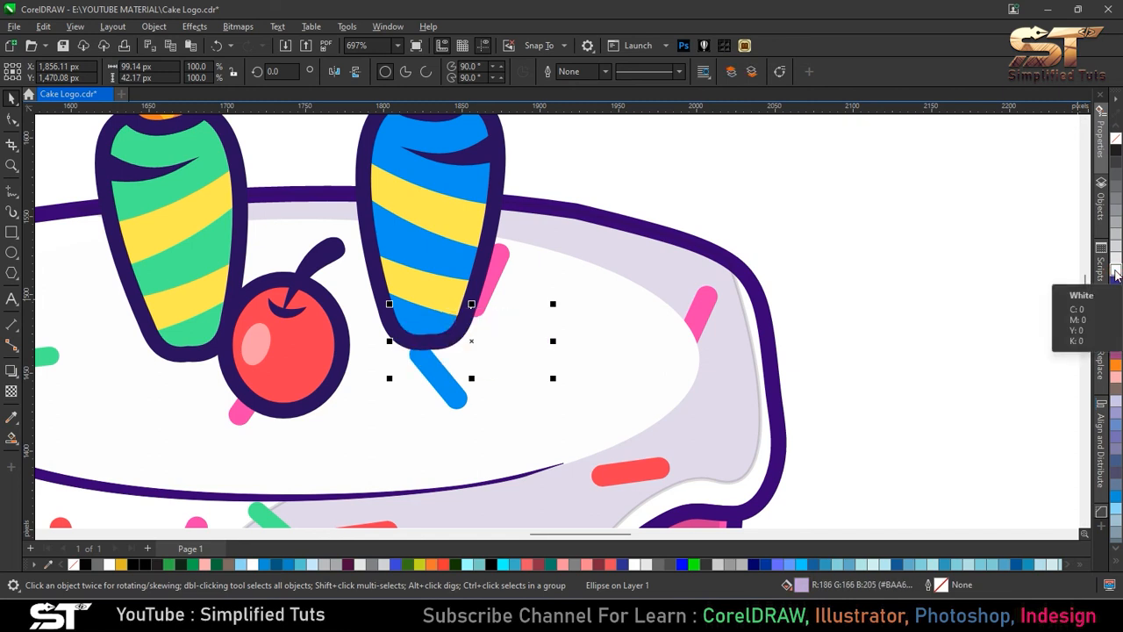
pyautogui.hotkey('ctrl', 'z')
pyautogui.click(429, 283)
pyautogui.click(489, 340)
pyautogui.click(451, 249)
pyautogui.hotkey('shift', 'pageup')
# Step: Move the blue and pink sprinkles beside the blue candle clear of the candle and its shadow
pyautogui.press('Escape')
pyautogui.moveTo(440, 389); pyautogui.dragTo(443, 437)
pyautogui.click(517, 268)
# Step: Copy the candle's shadow ellipse to the cherry's base and resize it narrower and slightly taller
pyautogui.click(512, 338)
pyautogui.moveTo(513, 338); pyautogui.dragTo(369, 395)
pyautogui.moveTo(320, 439); pyautogui.dragTo(320, 456)
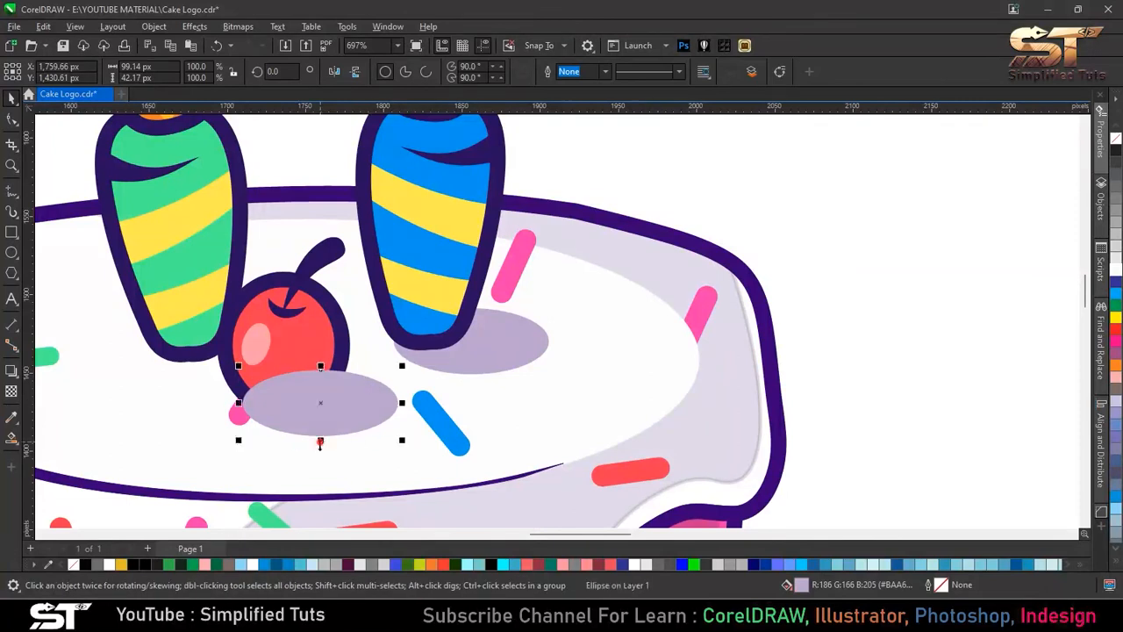
pyautogui.moveTo(402, 410); pyautogui.dragTo(361, 401)
pyautogui.click(350, 323)
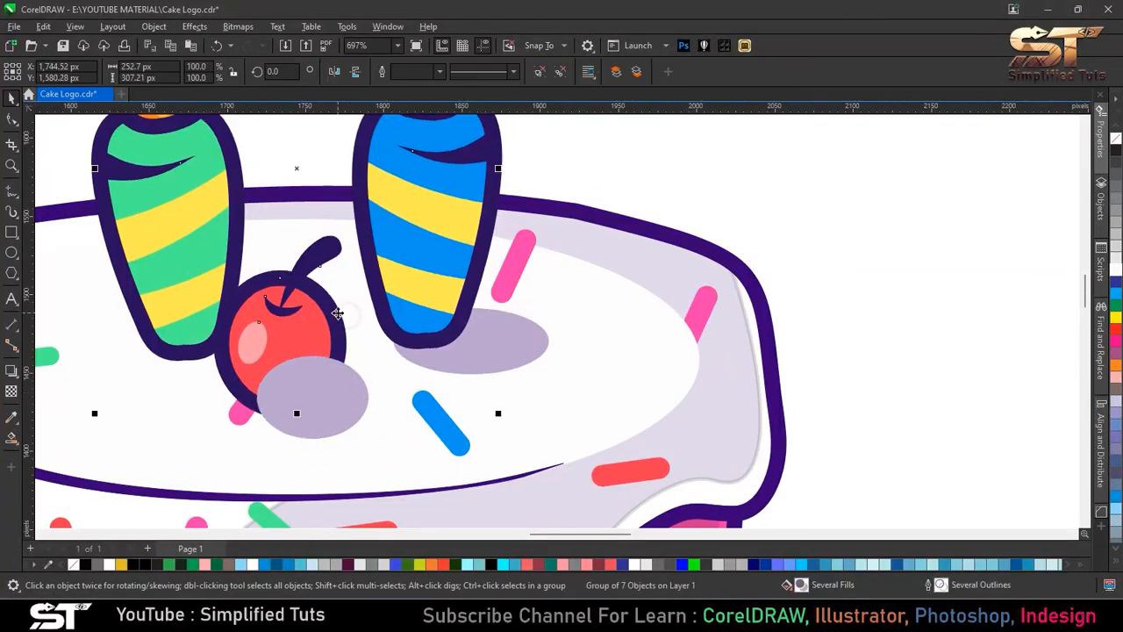
# Step: Bring the candle and cherry group in front of the cherry's shadow and show the whole artwork
pyautogui.click(337, 315)
pyautogui.hotkey('shift', 'pageup')
pyautogui.press('Escape')
pyautogui.hotkey('ctrl', 'a')
pyautogui.press('F4')
pyautogui.press('Escape')
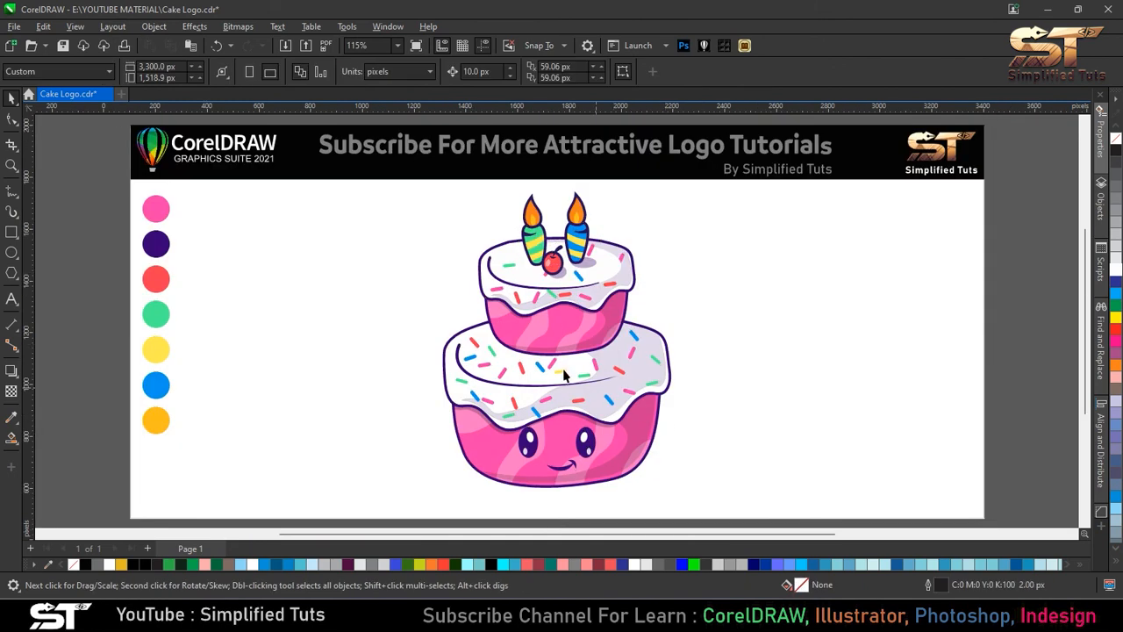
# Step: Draw a wide ellipse about 787 by 317 px over the base of the cake's lower tier
pyautogui.press('F7')
pyautogui.moveTo(562, 482); pyautogui.dragTo(682, 516)
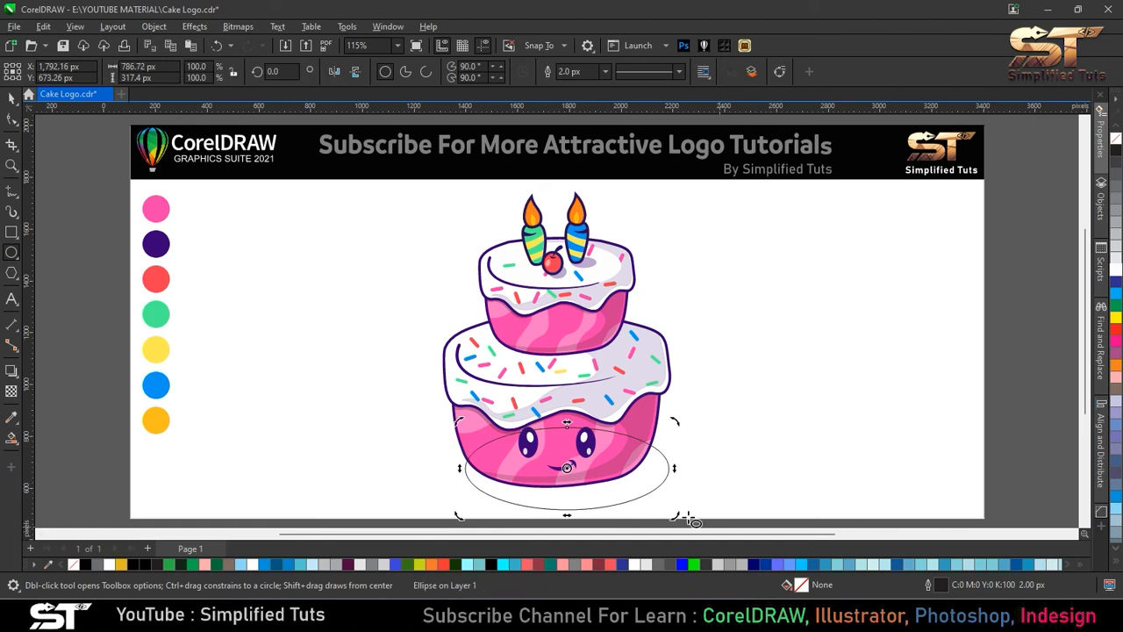
pyautogui.click(12, 100)
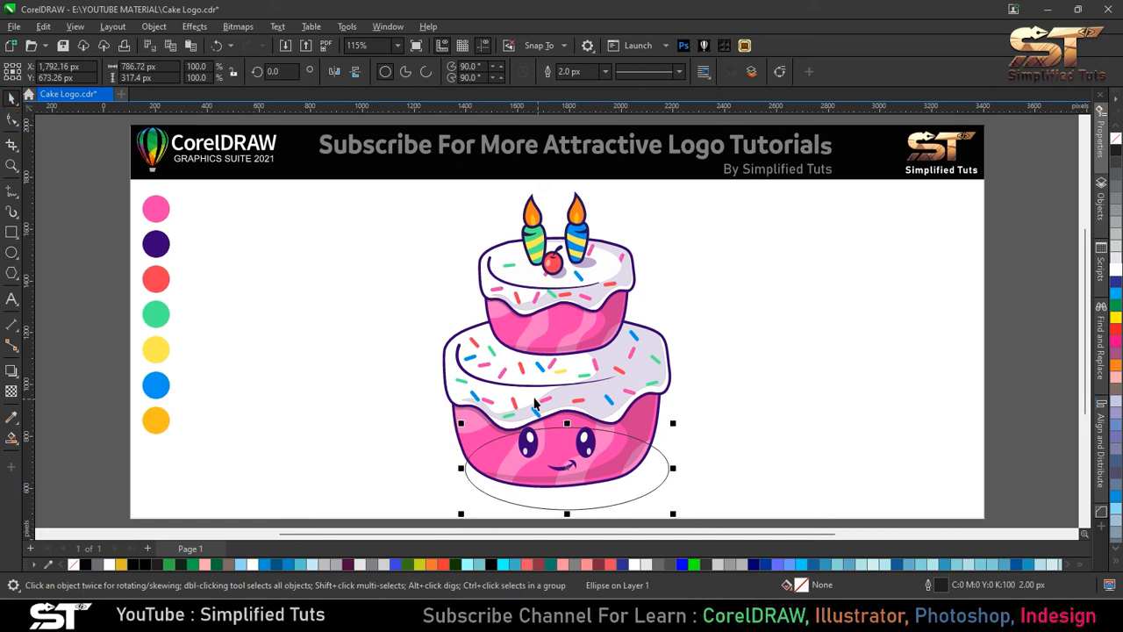
# Step: Fill the wide ellipse with the pale purple sampled from the candle's shadow, remove its outline and send it behind the cake
pyautogui.click(586, 262)
pyautogui.click(653, 474)
pyautogui.click(11, 98)
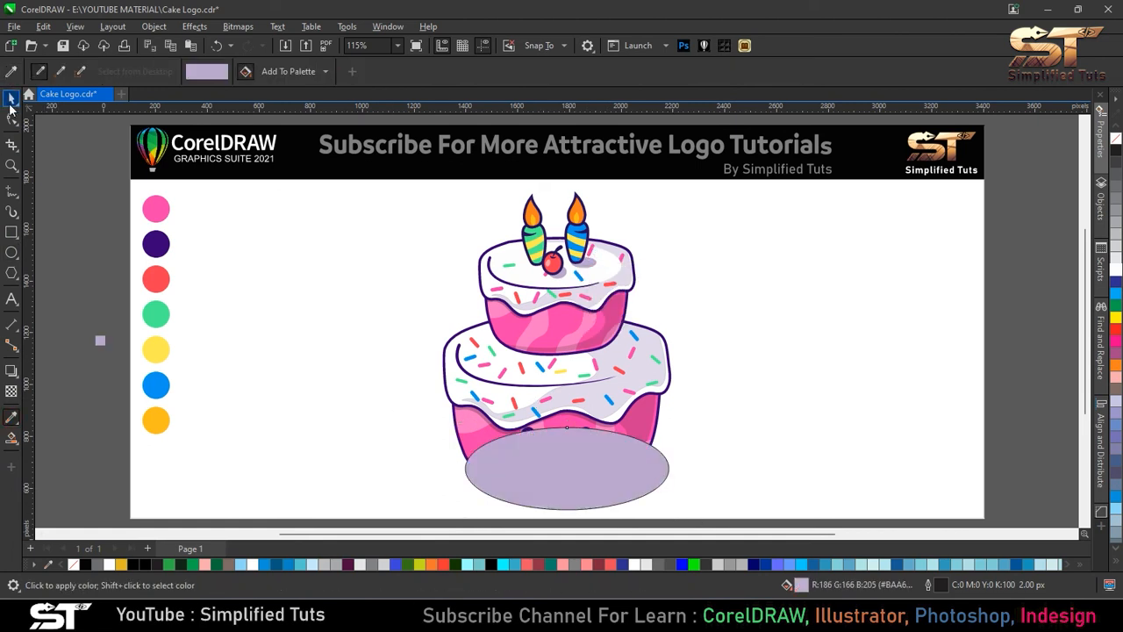
pyautogui.rightClick(1115, 138)
pyautogui.hotkey('shift', 'pagedown')
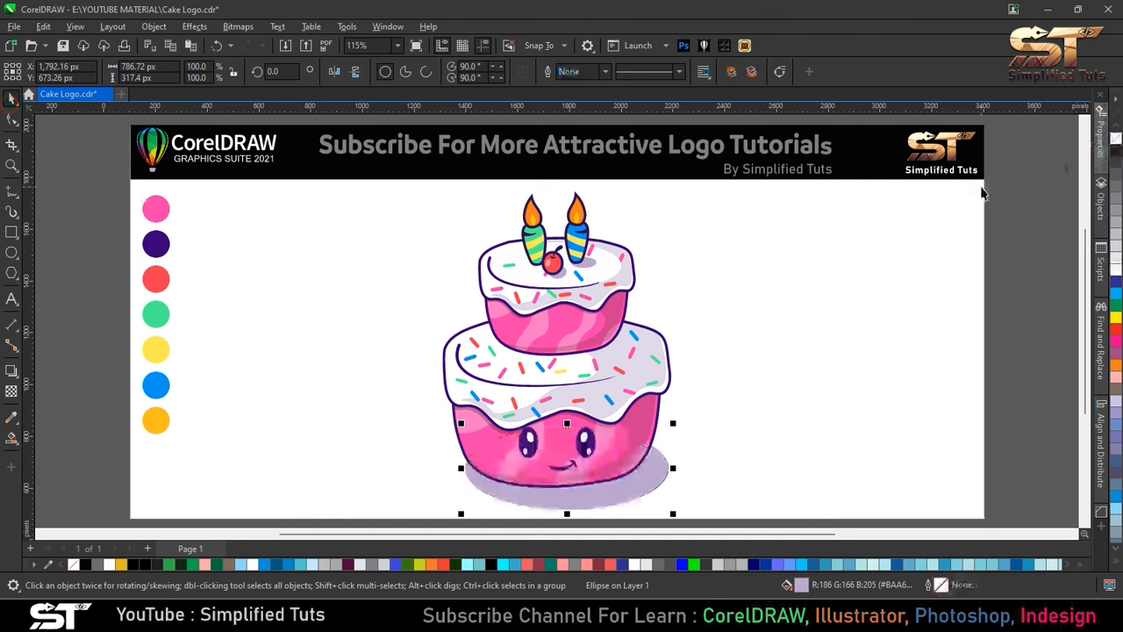
pyautogui.click(982, 192)
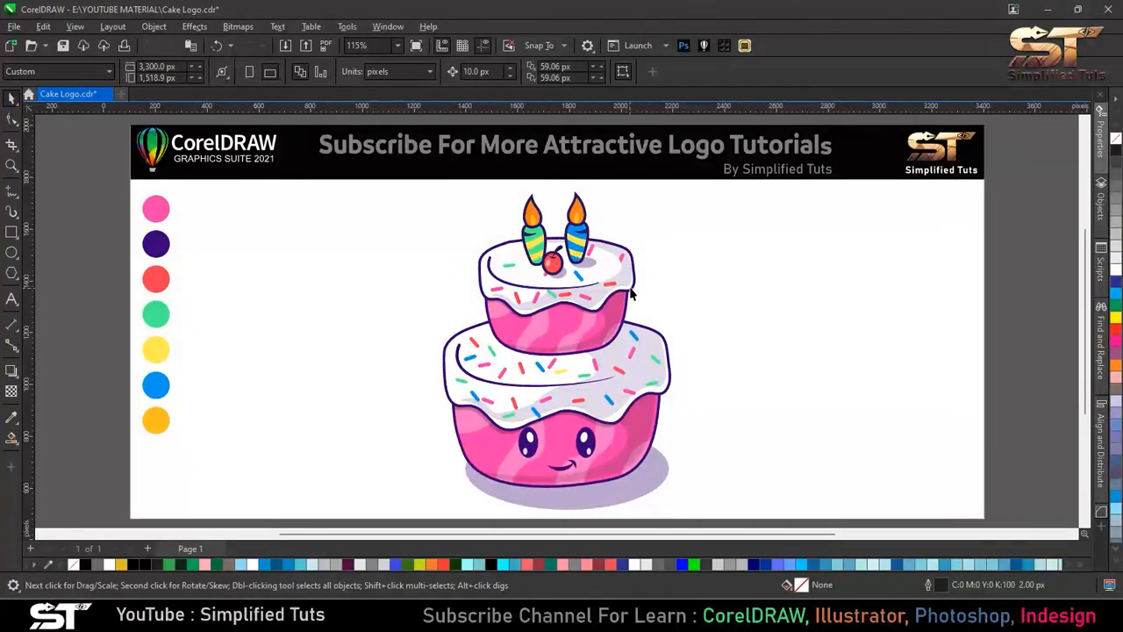
# Step: Draw a closed four-sided shape about 65 by 65 px in the empty space beside the lower tier's face
pyautogui.click(11, 192)
pyautogui.click(403, 429)
pyautogui.doubleClick(415, 416)
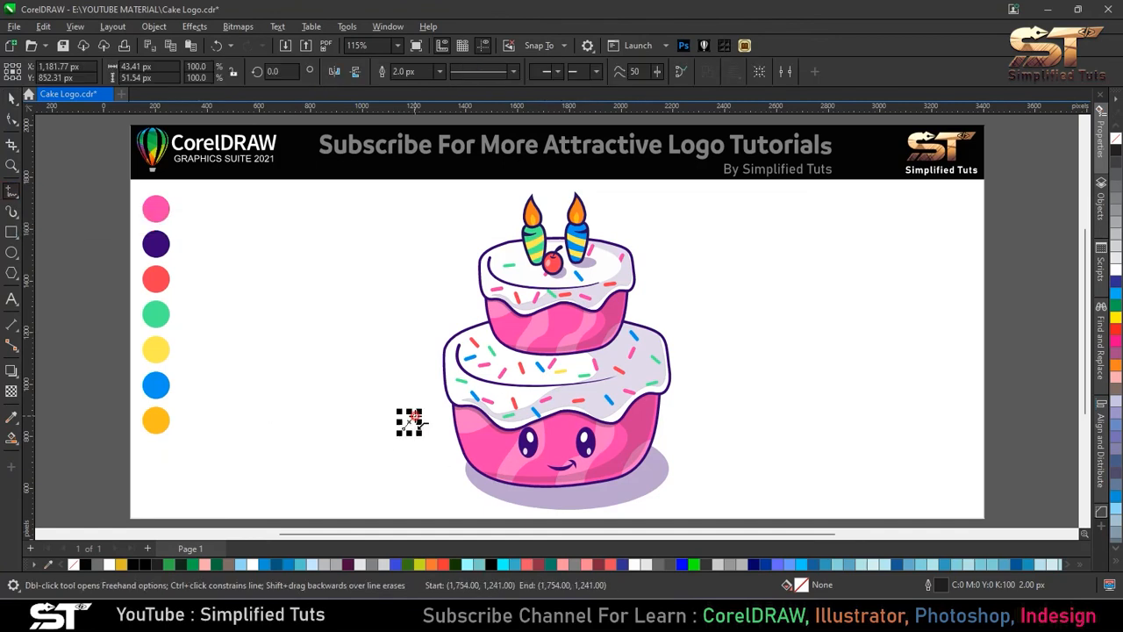
pyautogui.doubleClick(421, 423)
pyautogui.click(405, 429)
pyautogui.scroll(5, 406, 431)
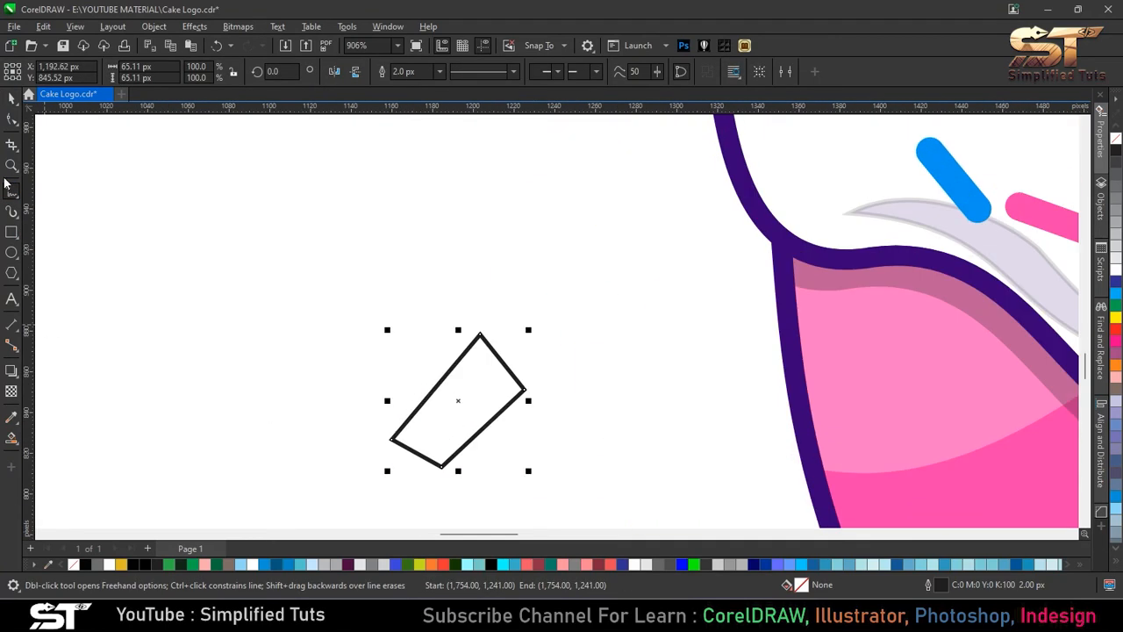
# Step: Bend the two long sides of the four-sided shape beside the cake into curves to form a confetti piece
pyautogui.press('F10')
pyautogui.moveTo(436, 386); pyautogui.dragTo(429, 371)
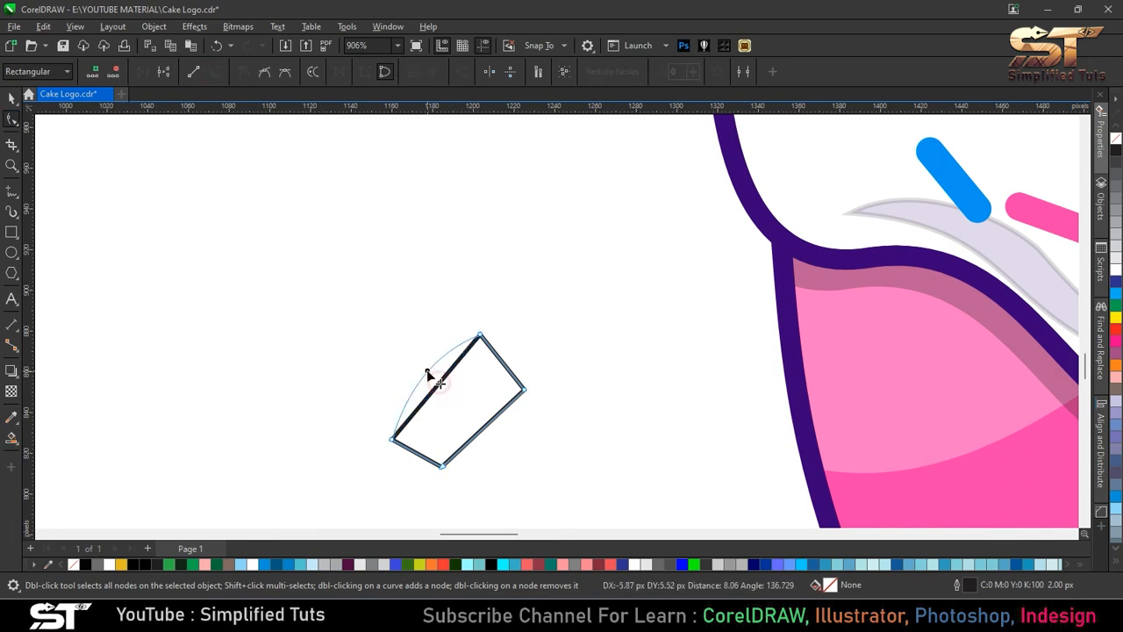
pyautogui.moveTo(479, 429); pyautogui.dragTo(467, 405)
pyautogui.press('space')
pyautogui.scroll(-5, 367, 415)
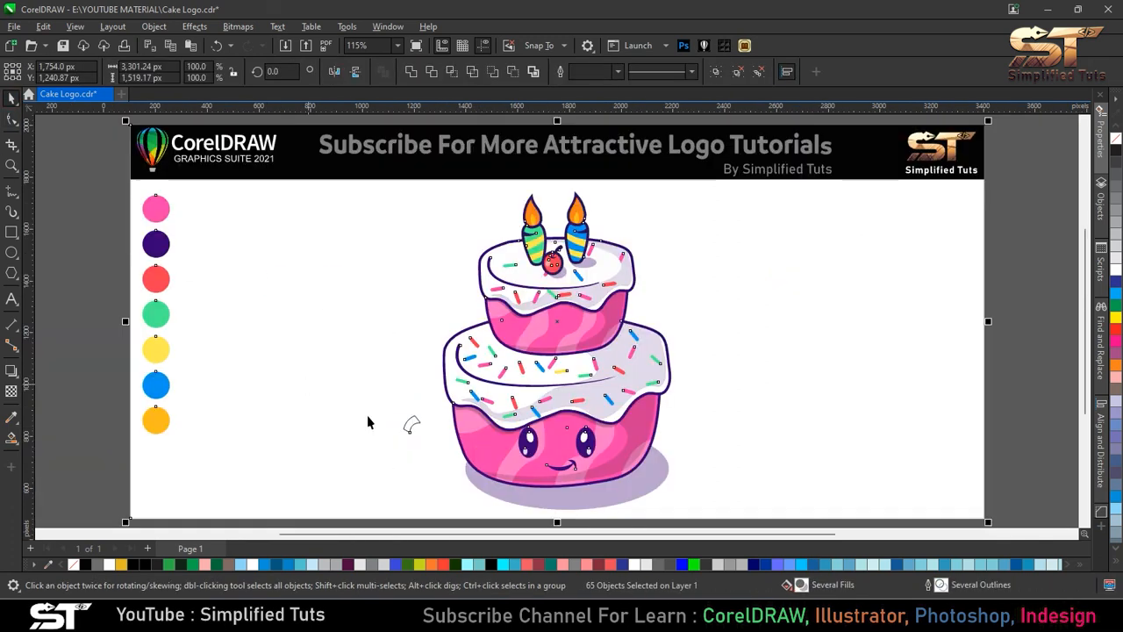
# Step: Fill the curved confetti piece with the blue sampled from the color swatch circles and remove its outline
pyautogui.click(11, 420)
pyautogui.click(157, 385)
pyautogui.click(411, 425)
pyautogui.click(12, 104)
pyautogui.rightClick(1116, 139)
pyautogui.click(446, 440)
# Step: Place a turned copy of the blue confetti piece to the right of the lower tier's frosting and fill it with the swatch red
pyautogui.moveTo(412, 423); pyautogui.dragTo(699, 341)
pyautogui.rightClick(699, 341)
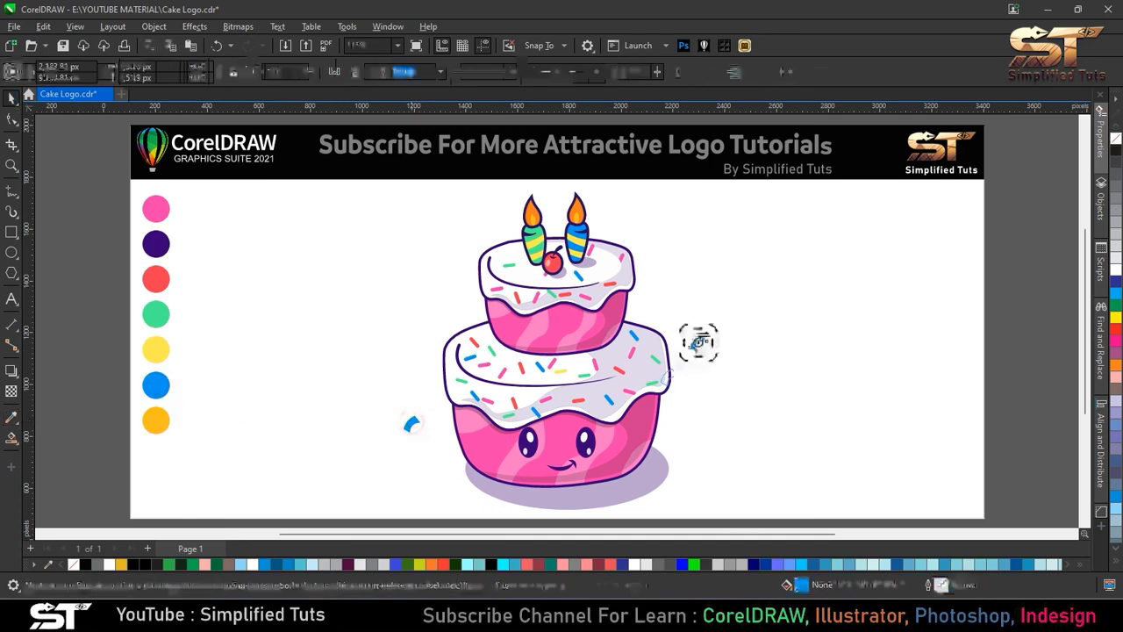
pyautogui.click(10, 419)
pyautogui.click(156, 279)
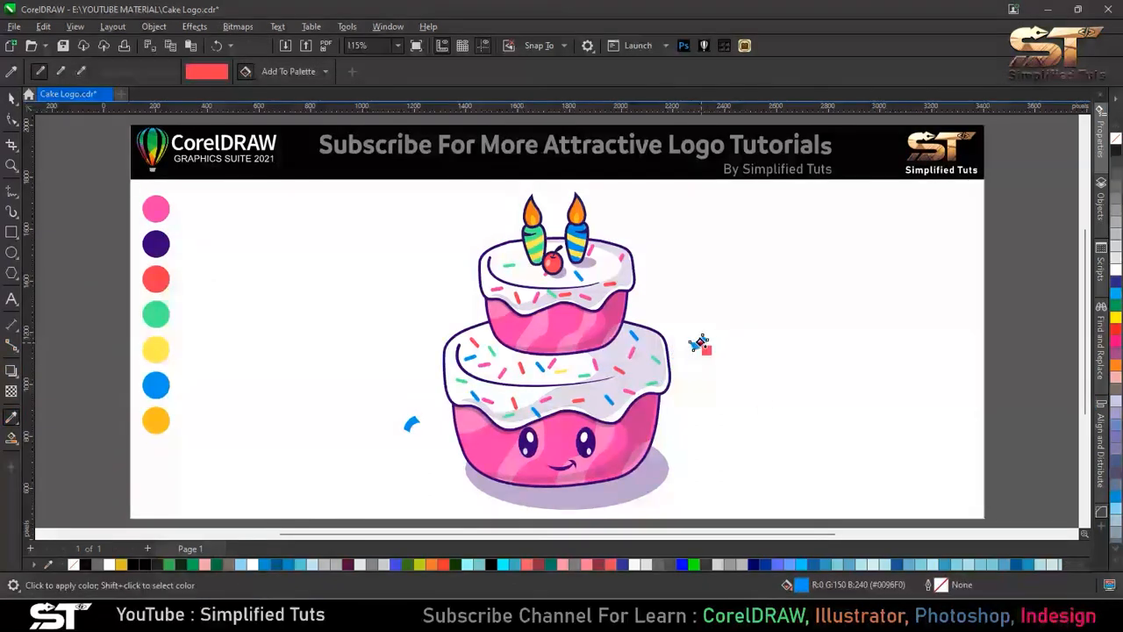
# Step: Place a copy of the confetti piece rotated to 300° up to the right of the candles and fill it with the swatch pink
pyautogui.click(10, 99)
pyautogui.click(678, 223)
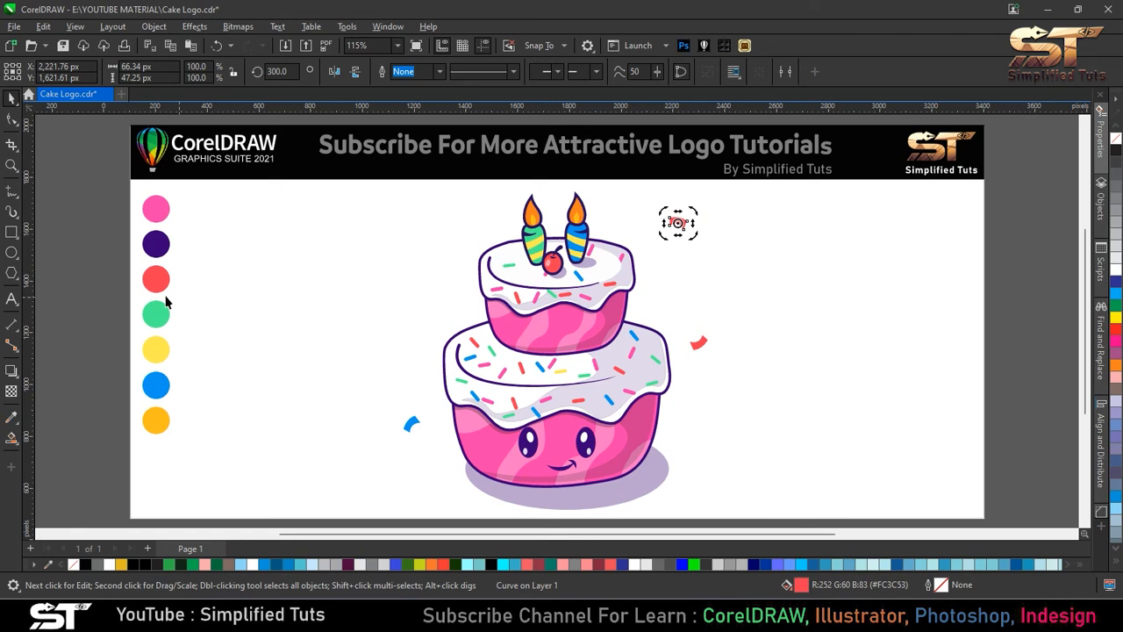
pyautogui.click(10, 419)
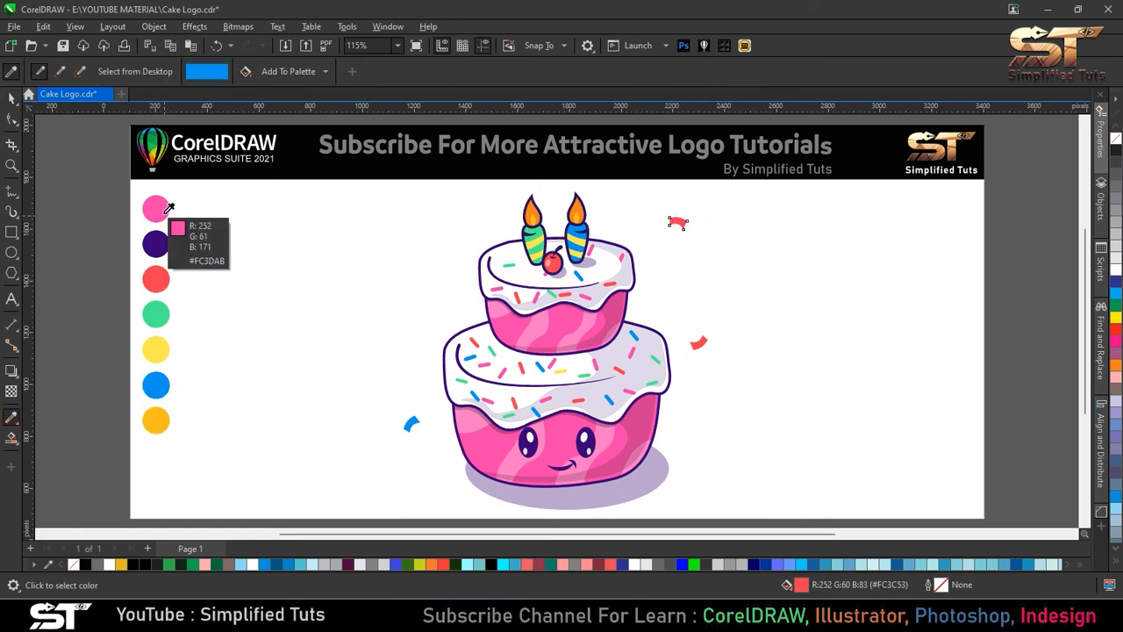
pyautogui.click(156, 208)
pyautogui.click(677, 223)
# Step: Adjust the outer corner node of the pink confetti piece near the candles
pyautogui.click(11, 120)
pyautogui.scroll(5, 702, 220)
pyautogui.click(693, 244)
pyautogui.moveTo(694, 244); pyautogui.dragTo(694, 244)
pyautogui.click(11, 99)
pyautogui.click(328, 223)
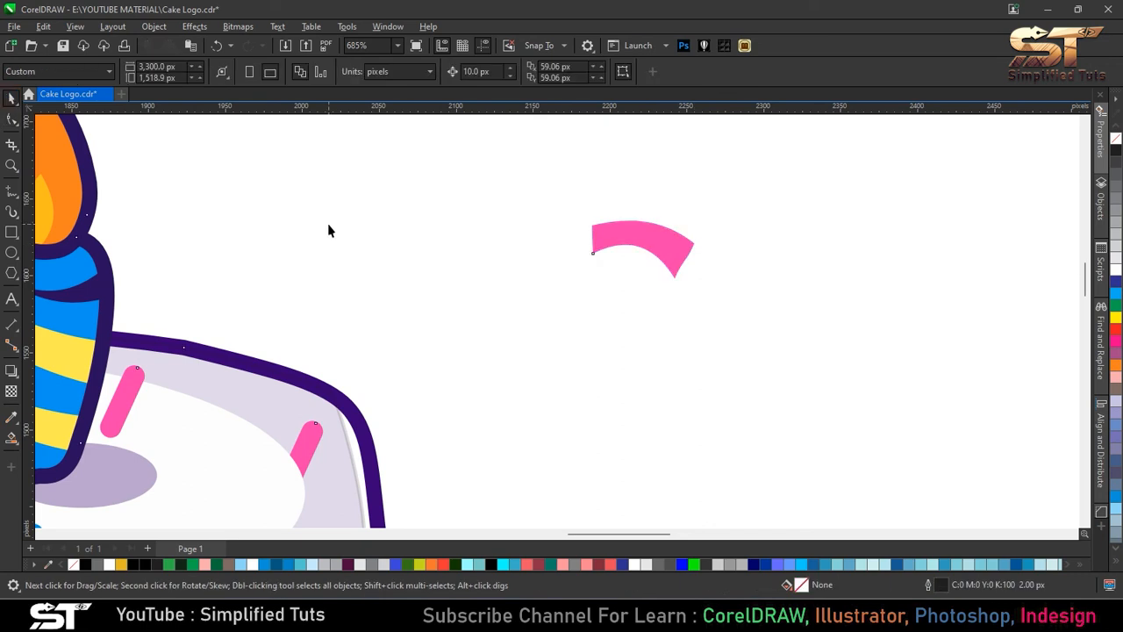
pyautogui.hotkey('ctrl', 'a')
pyautogui.hotkey('shift', 'F2')
pyautogui.click(672, 286)
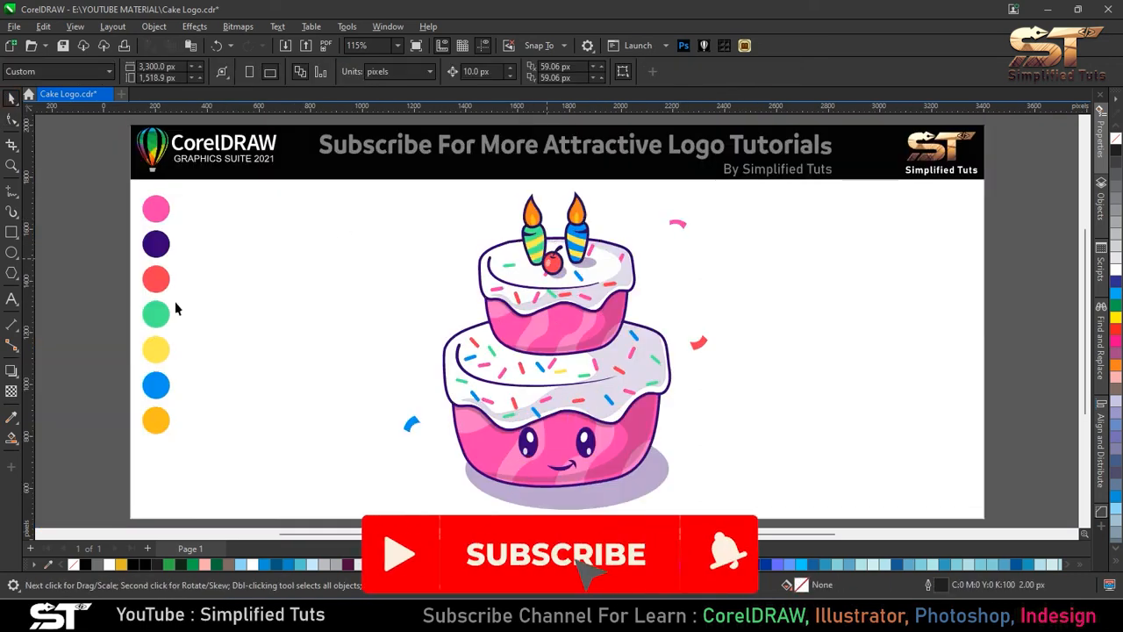
# Step: Draw a small circle about 23 px across to the left of the cake, just above the lower tier's frosting
pyautogui.click(12, 252)
pyautogui.scroll(5, 422, 328)
pyautogui.moveTo(416, 315); pyautogui.dragTo(427, 326)
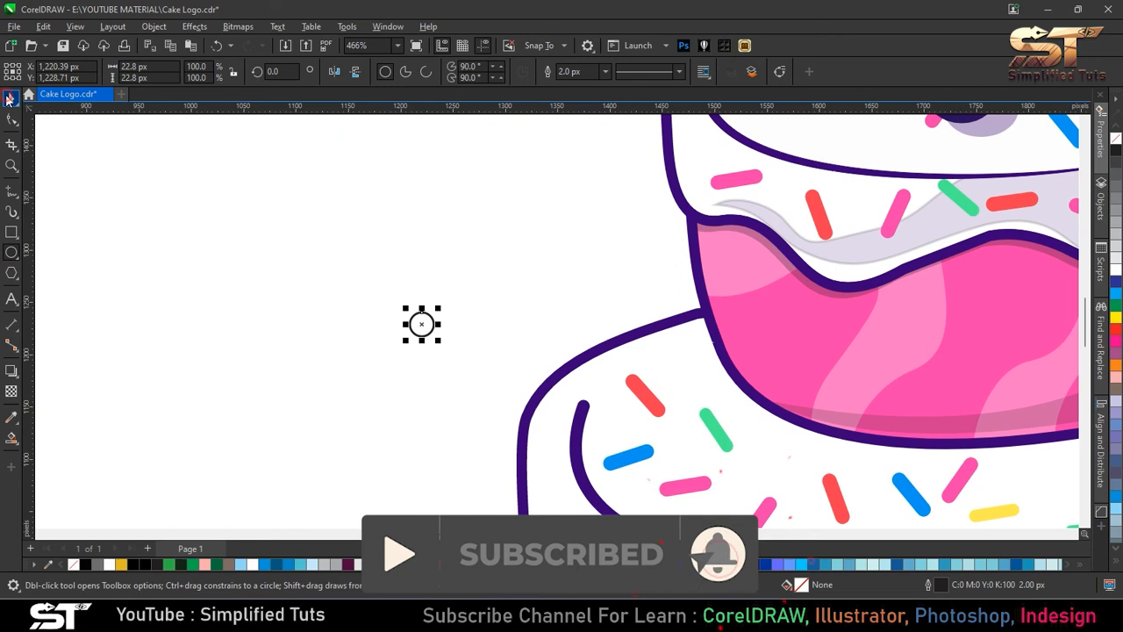
pyautogui.scroll(-4, 421, 321)
# Step: Fill the small circle with the green sampled from the color swatches and remove its outline
pyautogui.click(11, 421)
pyautogui.click(119, 298)
pyautogui.scroll(3, 447, 306)
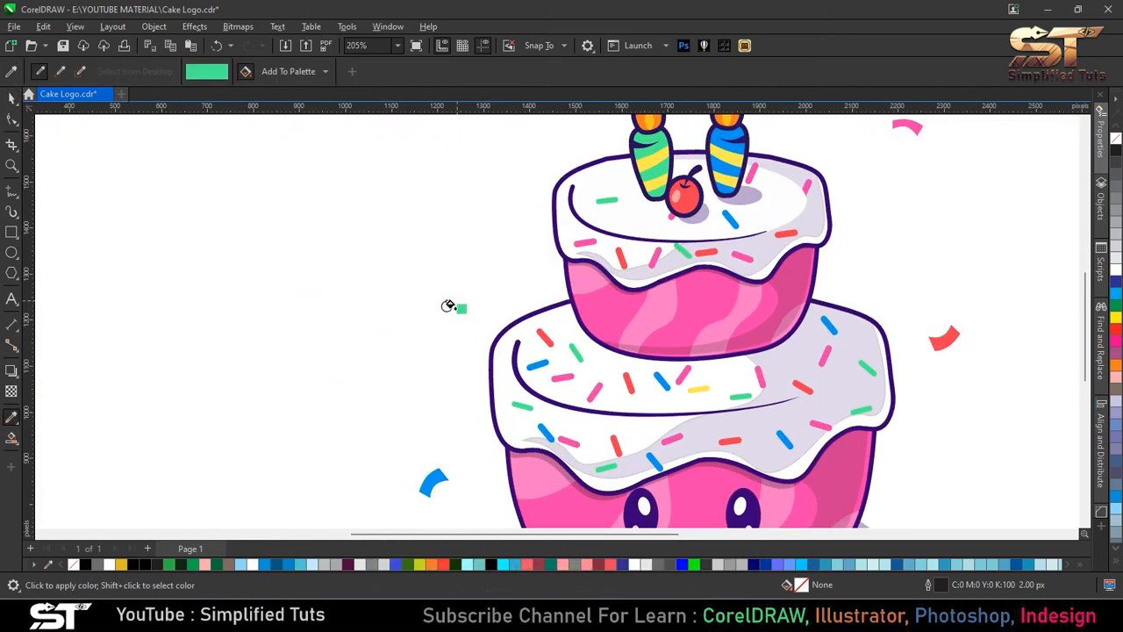
pyautogui.click(446, 306)
pyautogui.press('space')
pyautogui.rightClick(73, 563)
pyautogui.scroll(-2, 391, 368)
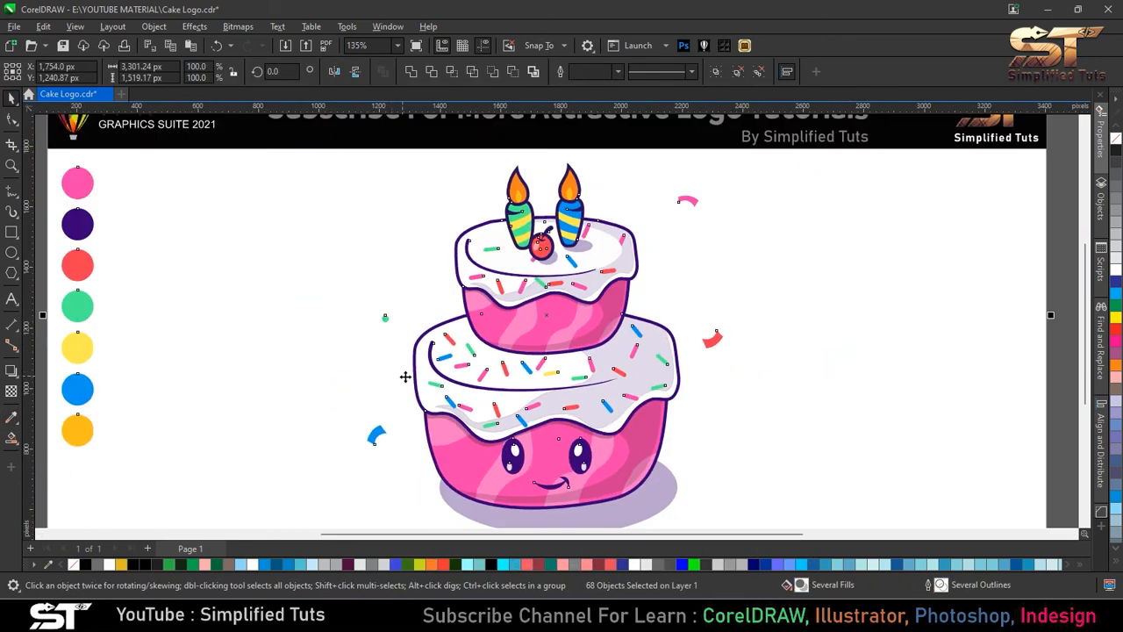
# Step: Place three copies of the green dot to the right of the cake, beside the lower frosting, upper tier and candles
pyautogui.scroll(-2, 406, 377)
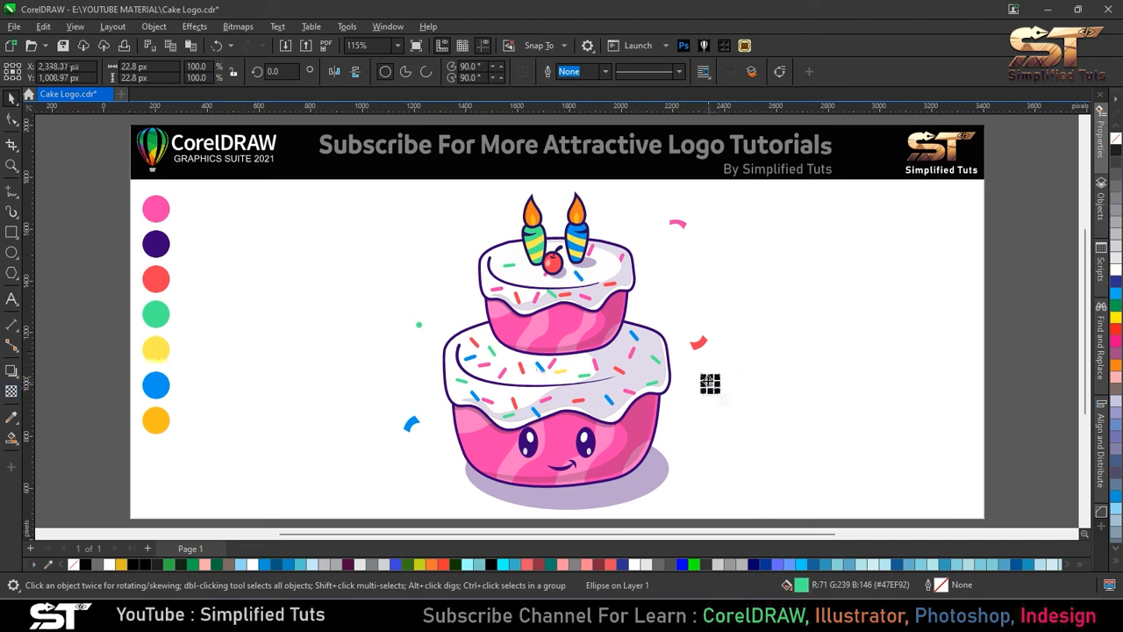
pyautogui.moveTo(705, 299); pyautogui.dragTo(704, 301)
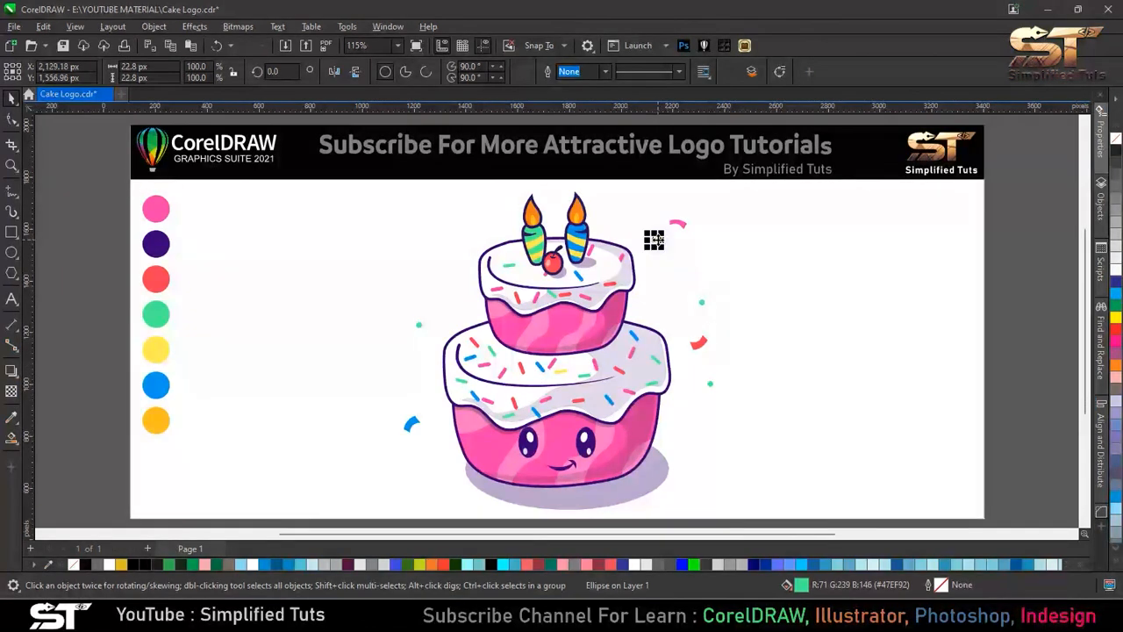
pyautogui.moveTo(710, 384); pyautogui.dragTo(710, 384)
# Step: Recolor the three right-hand dots with swatch colors: blue for the lowest, red for the highest and dark purple for the middle
pyautogui.click(11, 419)
pyautogui.click(156, 386)
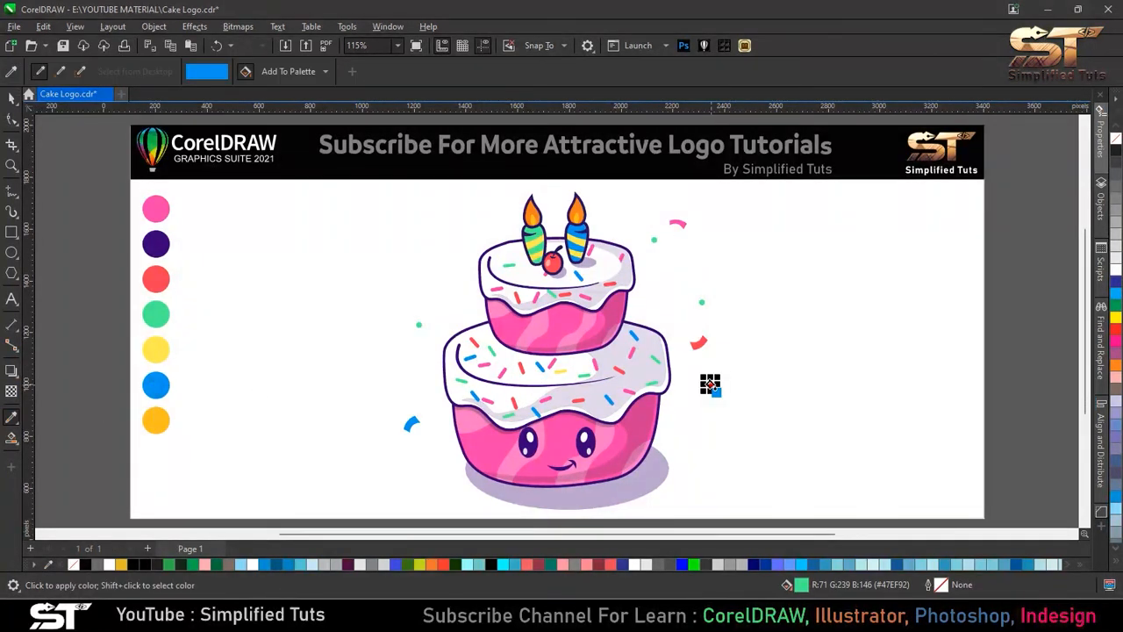
pyautogui.keyDown('shift'); pyautogui.click(156, 279); pyautogui.keyUp('shift')
pyautogui.click(654, 239)
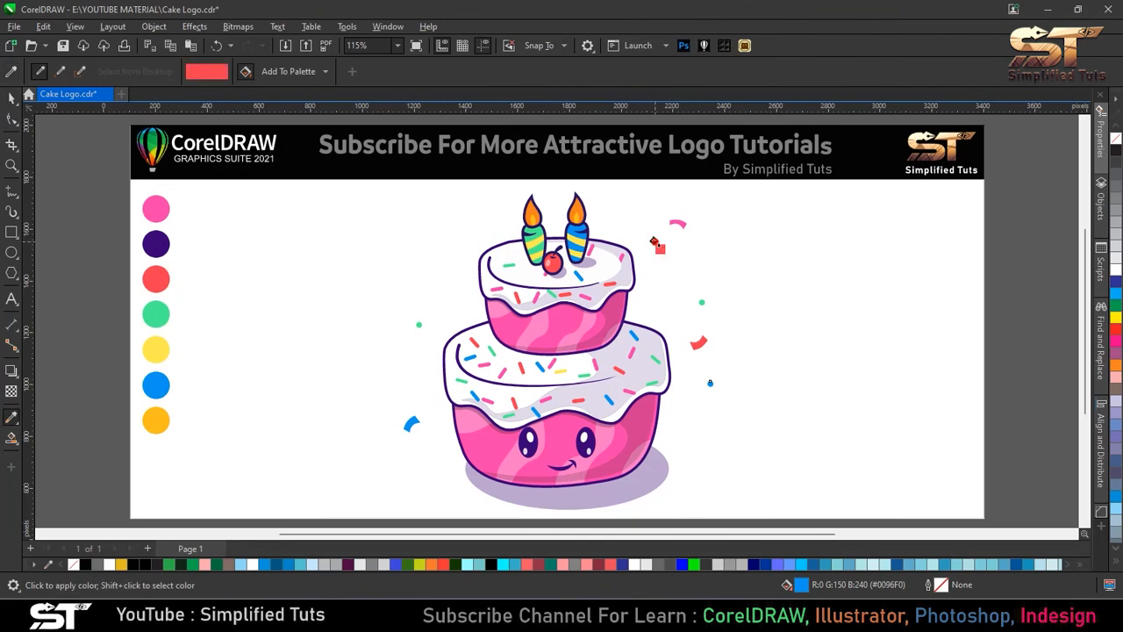
pyautogui.keyDown('shift'); pyautogui.click(156, 244); pyautogui.keyUp('shift')
pyautogui.press('space')
# Step: Place a copy of the pink confetti piece, about 49 by 46 px and rotated to 90°, left of the upper tier and fill it dark purple
pyautogui.moveTo(678, 225); pyautogui.dragTo(434, 286)
pyautogui.click(434, 285)
pyautogui.click(433, 285)
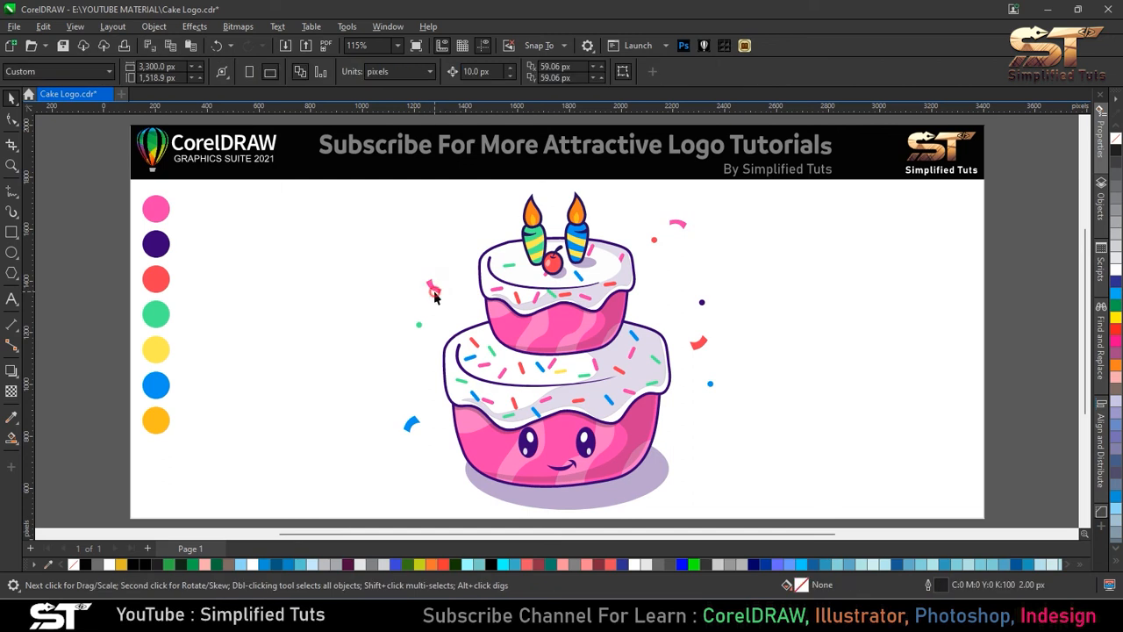
pyautogui.scroll(3, 434, 285)
pyautogui.scroll(-2, 447, 294)
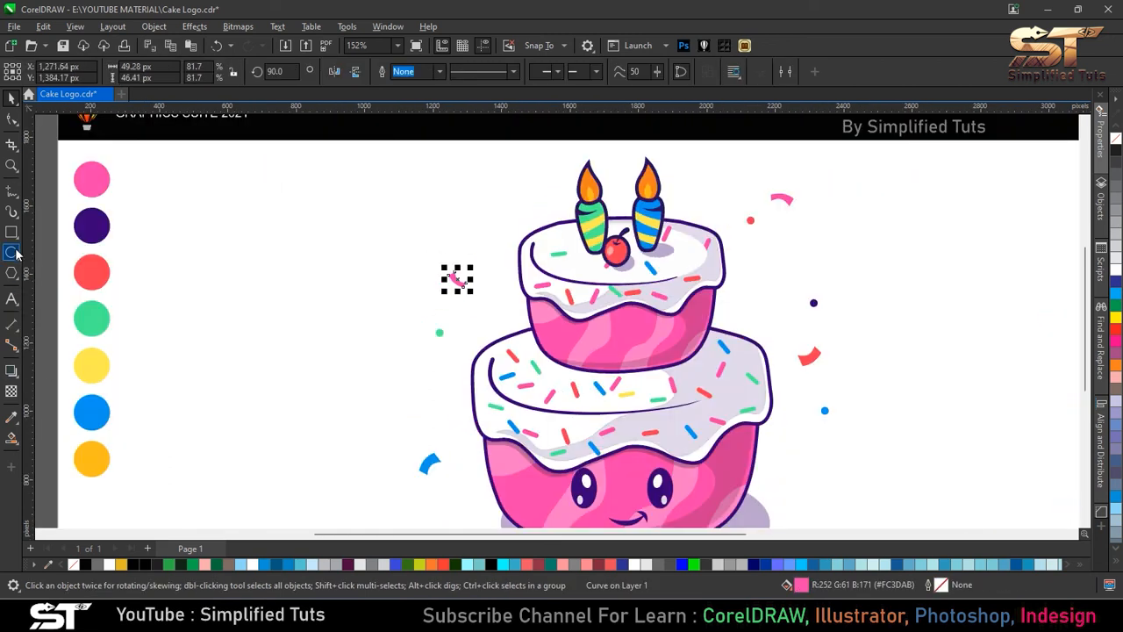
pyautogui.click(11, 418)
pyautogui.click(94, 224)
pyautogui.click(458, 280)
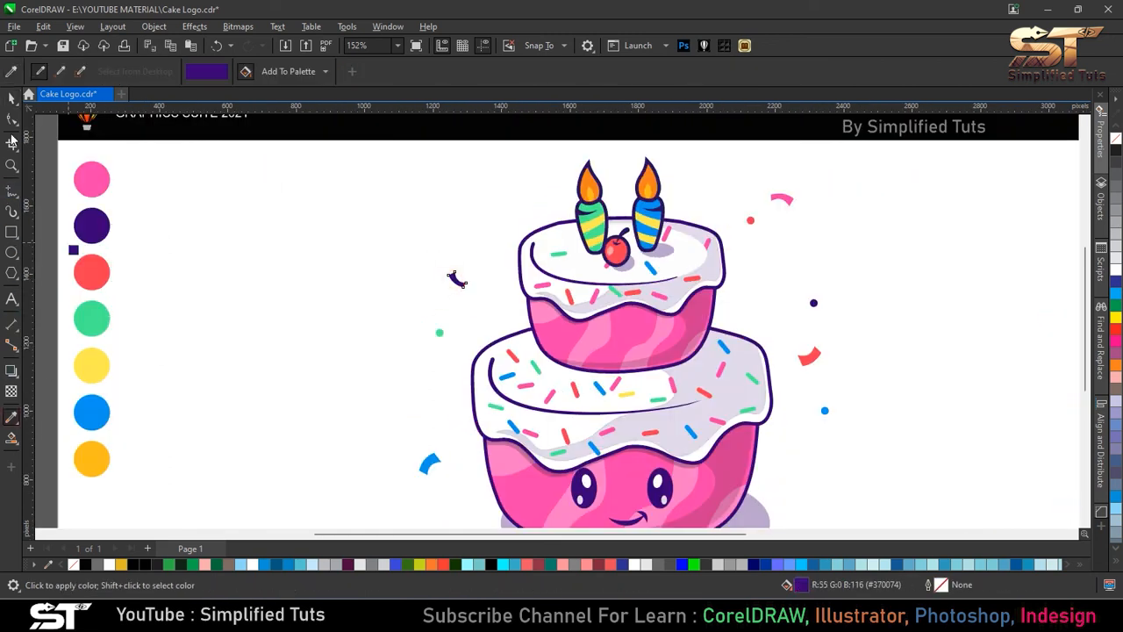
pyautogui.click(11, 99)
# Step: Place another copy of the confetti piece to the left of the lower tier's frosting and fill it with the swatch red
pyautogui.click(495, 302)
pyautogui.moveTo(453, 287); pyautogui.dragTo(396, 348)
pyautogui.hotkey('ctrl', 'z')
pyautogui.click(404, 369)
pyautogui.click(11, 416)
pyautogui.click(91, 270)
pyautogui.click(402, 366)
pyautogui.press('space')
pyautogui.click(403, 344)
pyautogui.hotkey('ctrl', 'a')
pyautogui.hotkey('shift', 'F2')
# Step: Place a copy of the pink confetti piece, rotated to about 266.7°, to the right of the upper tier and fill it with the swatch orange
pyautogui.click(846, 467)
pyautogui.moveTo(679, 222); pyautogui.dragTo(695, 293)
pyautogui.click(679, 285)
pyautogui.click(698, 283)
pyautogui.click(679, 283)
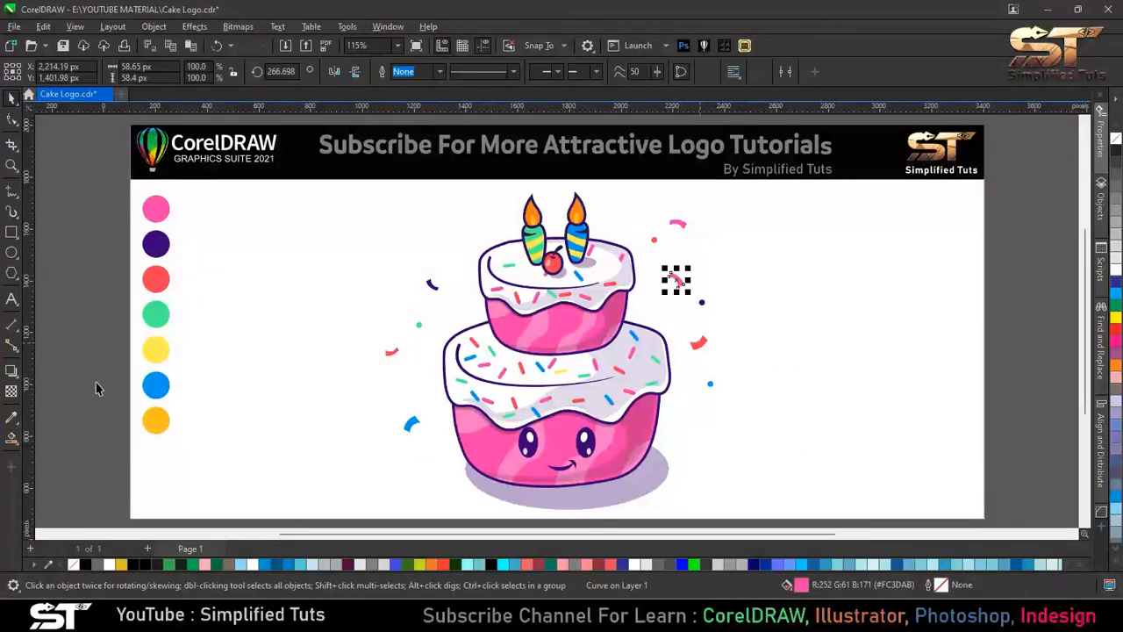
pyautogui.click(11, 418)
pyautogui.click(156, 420)
pyautogui.click(673, 279)
pyautogui.press('space')
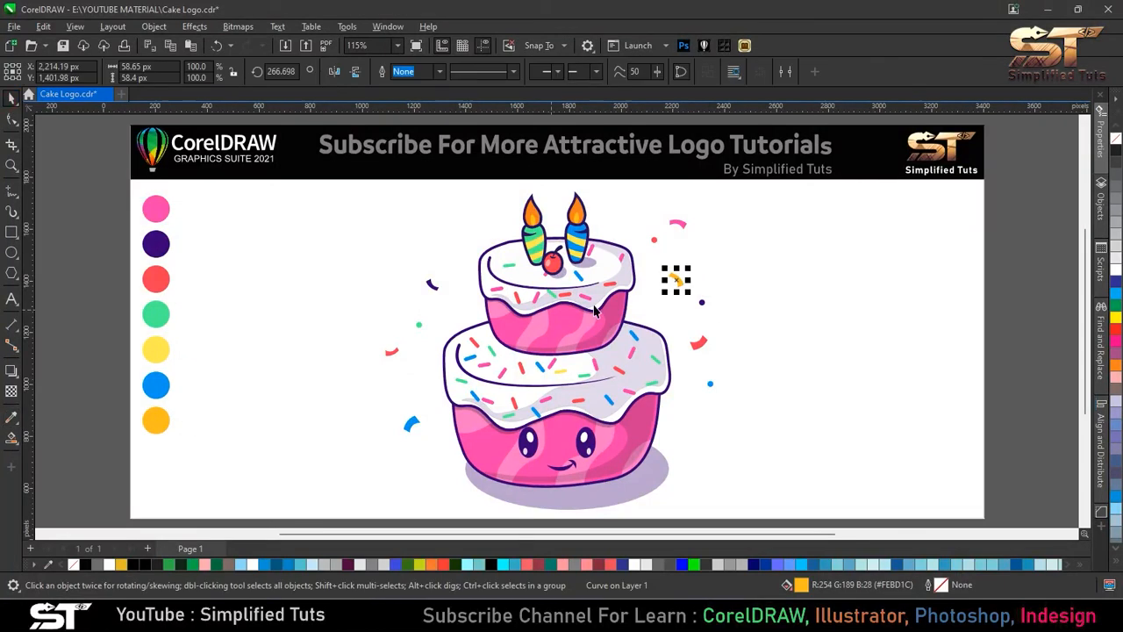
# Step: Place a copy of the orange confetti piece, rotated to about 224.7°, to the right of the lower tier's base and fill it pink
pyautogui.press('i')
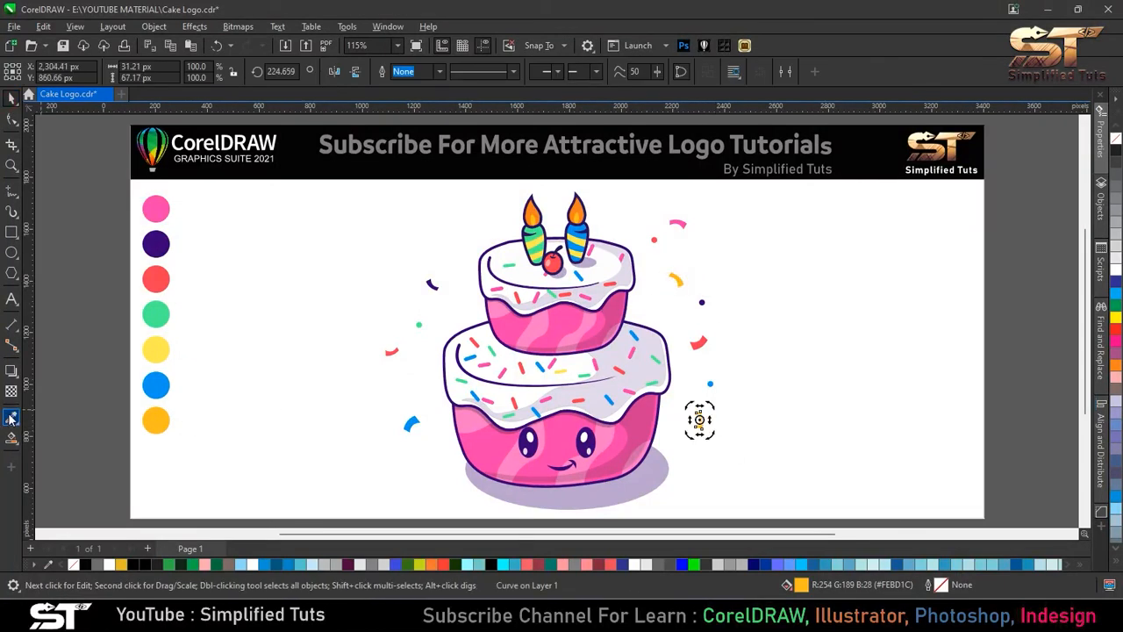
pyautogui.click(156, 209)
pyautogui.press('space')
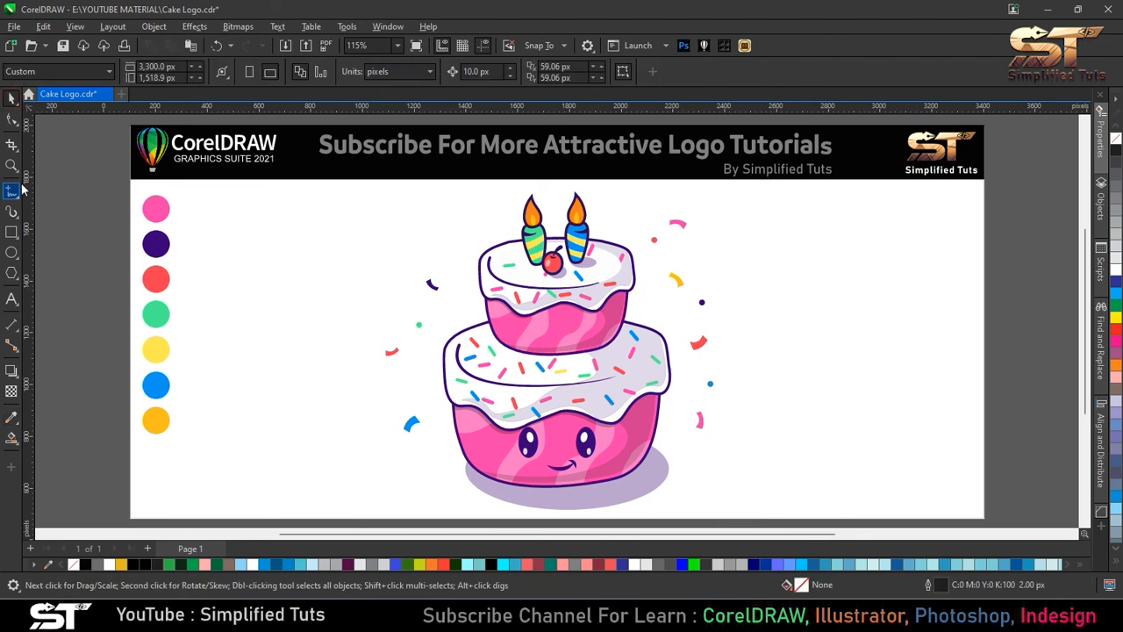
# Step: Draw a background rectangle about 3,307 by 1,318 px below the black banner, fill it pale blue and send it to the back
pyautogui.press('F6')
pyautogui.moveTo(130, 177); pyautogui.dragTo(988, 521)
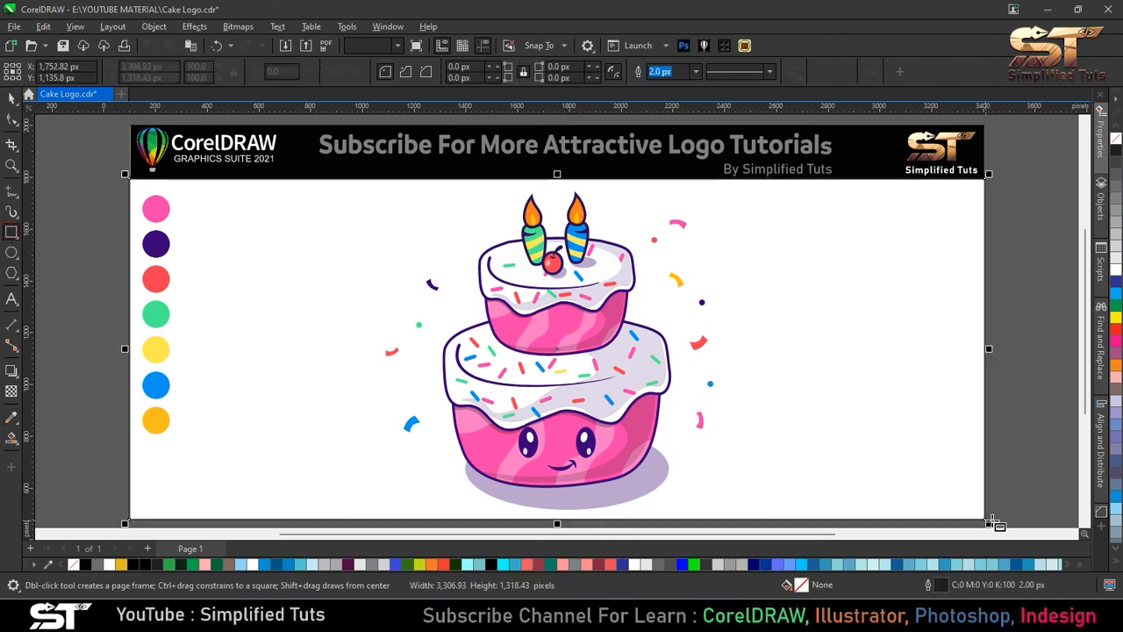
pyautogui.click(980, 564)
pyautogui.click(11, 98)
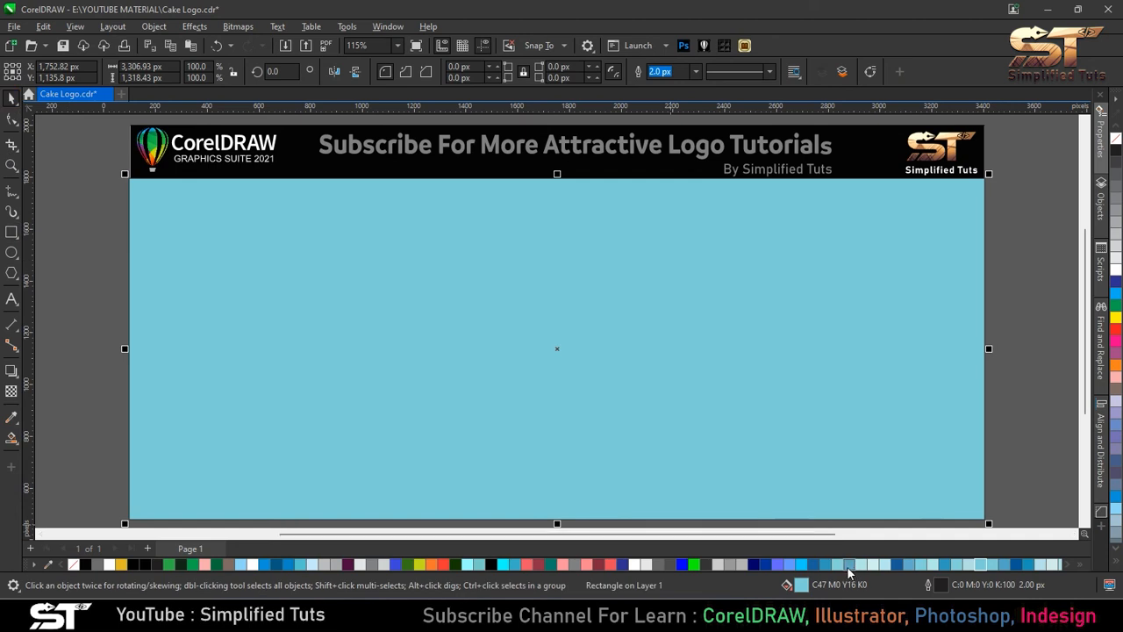
pyautogui.click(861, 564)
pyautogui.hotkey('shift', 'pagedown')
pyautogui.press('Escape')
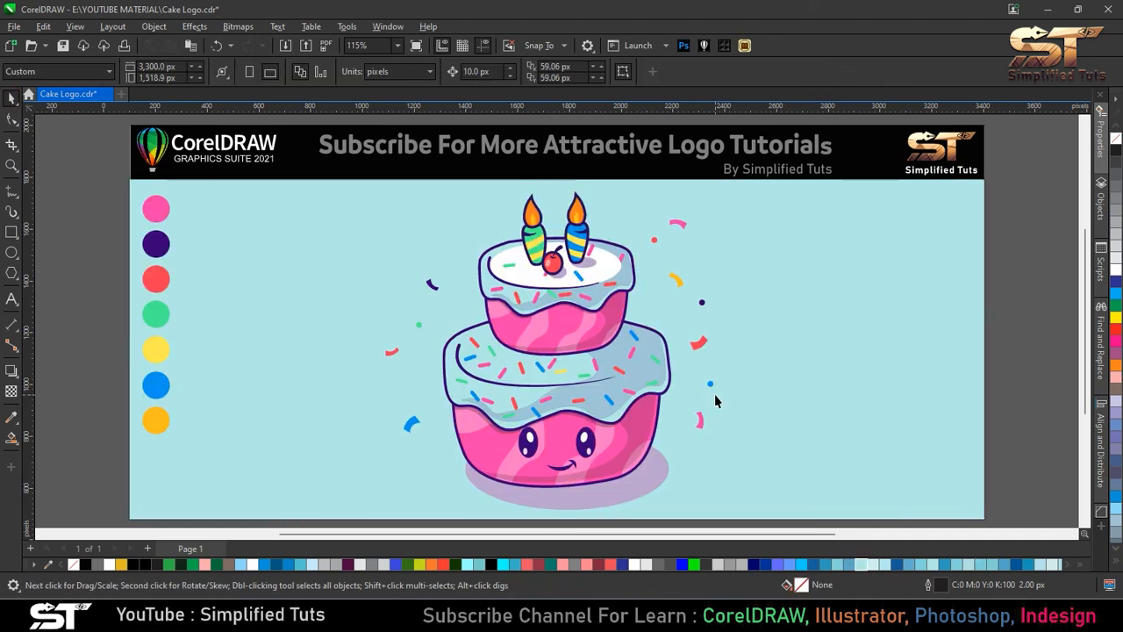
# Step: Ungroup the four-object group that makes up the cake's lower tier
pyautogui.click(559, 383)
pyautogui.press('Escape')
pyautogui.click(538, 366)
pyautogui.click(509, 354)
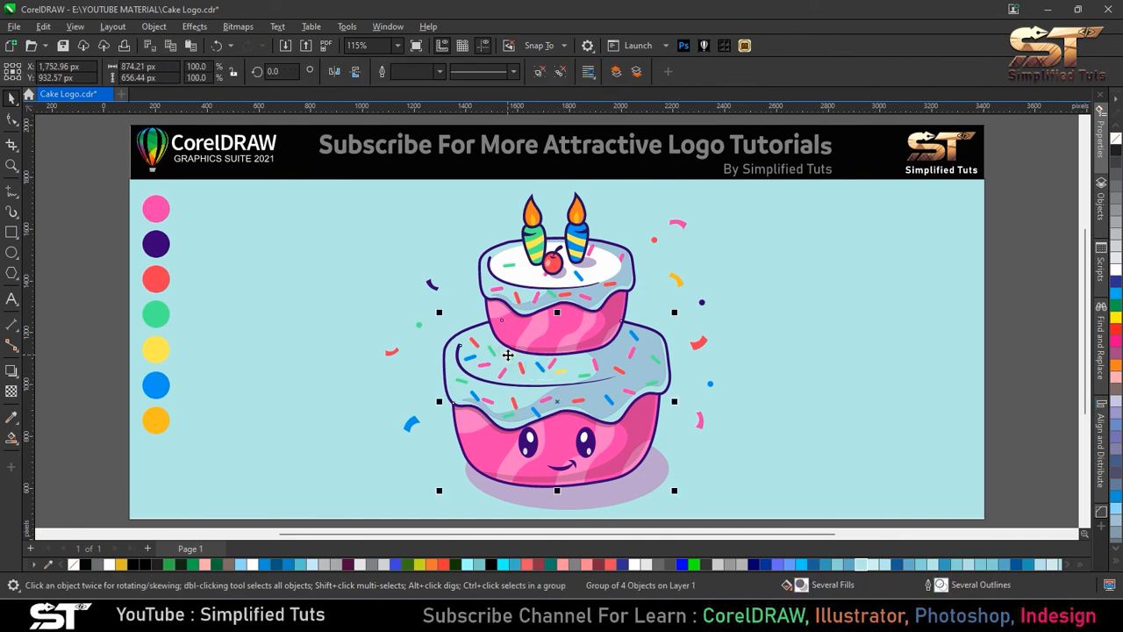
pyautogui.click(539, 73)
pyautogui.press('Escape')
# Step: Fill the frosting shapes of the upper and lower tiers with white
pyautogui.click(514, 253)
pyautogui.click(1116, 270)
pyautogui.press('Escape')
pyautogui.click(459, 343)
pyautogui.click(1112, 274)
pyautogui.press('Escape')
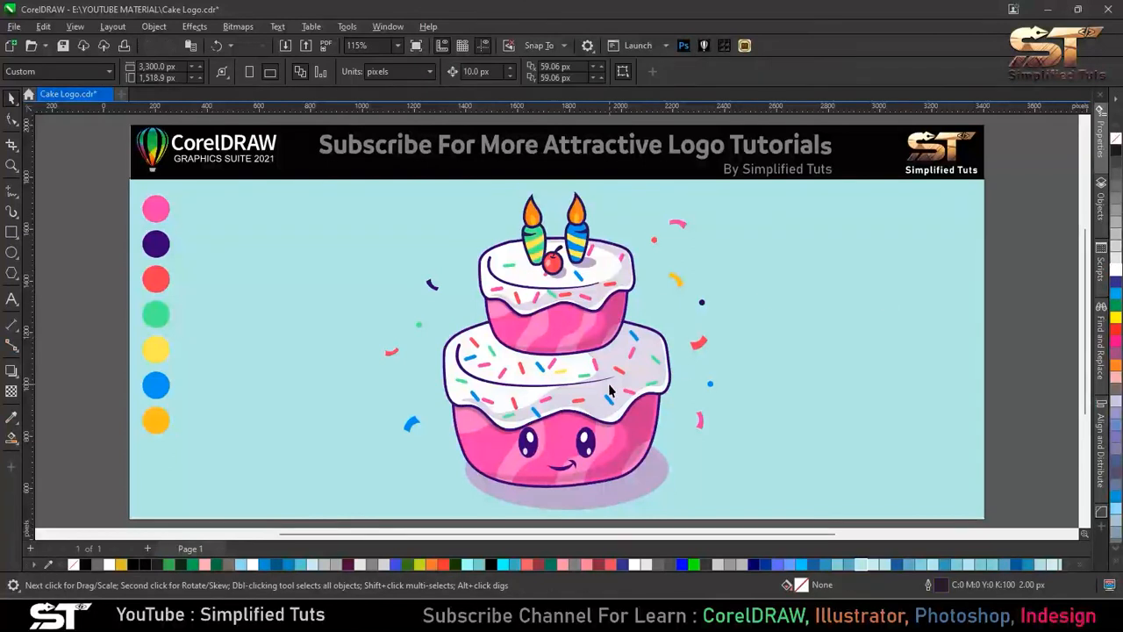
# Step: Group the cake with its confetti and convert a copy of it to a 300 dpi RGB bitmap with a transparent background
pyautogui.scroll(-1, 697, 419)
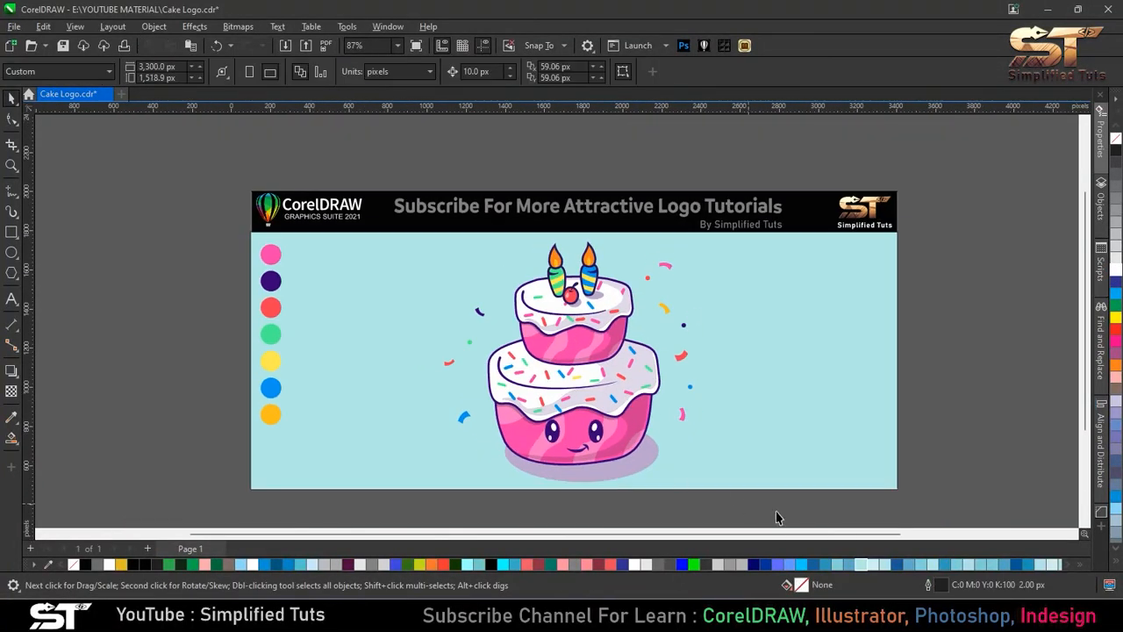
pyautogui.moveTo(372, 242); pyautogui.dragTo(373, 239)
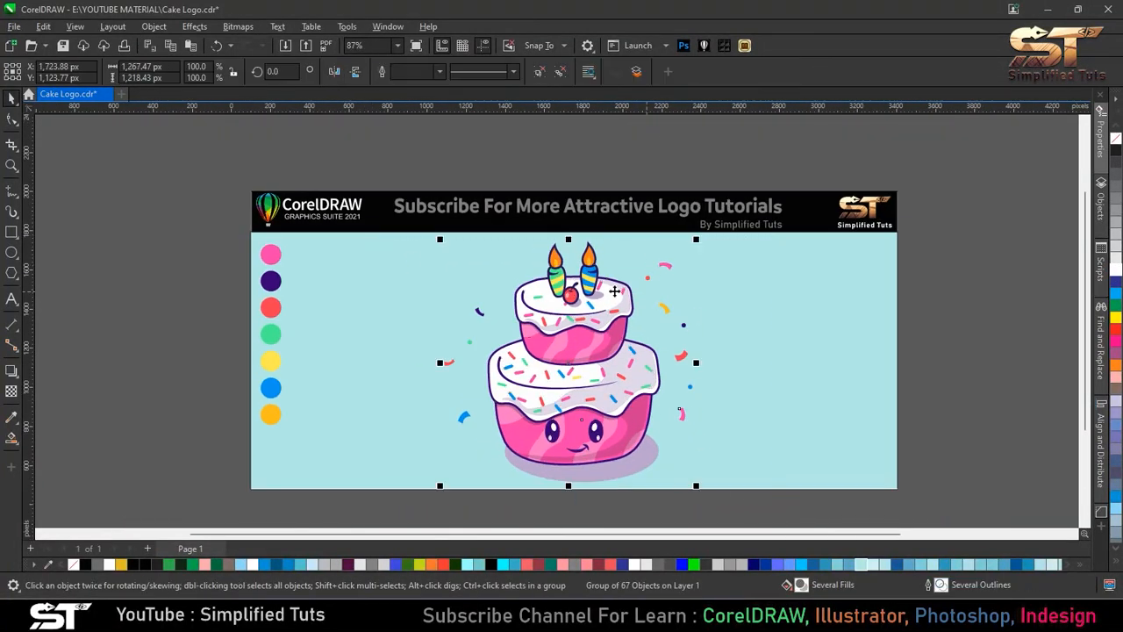
pyautogui.click(238, 26)
pyautogui.click(279, 41)
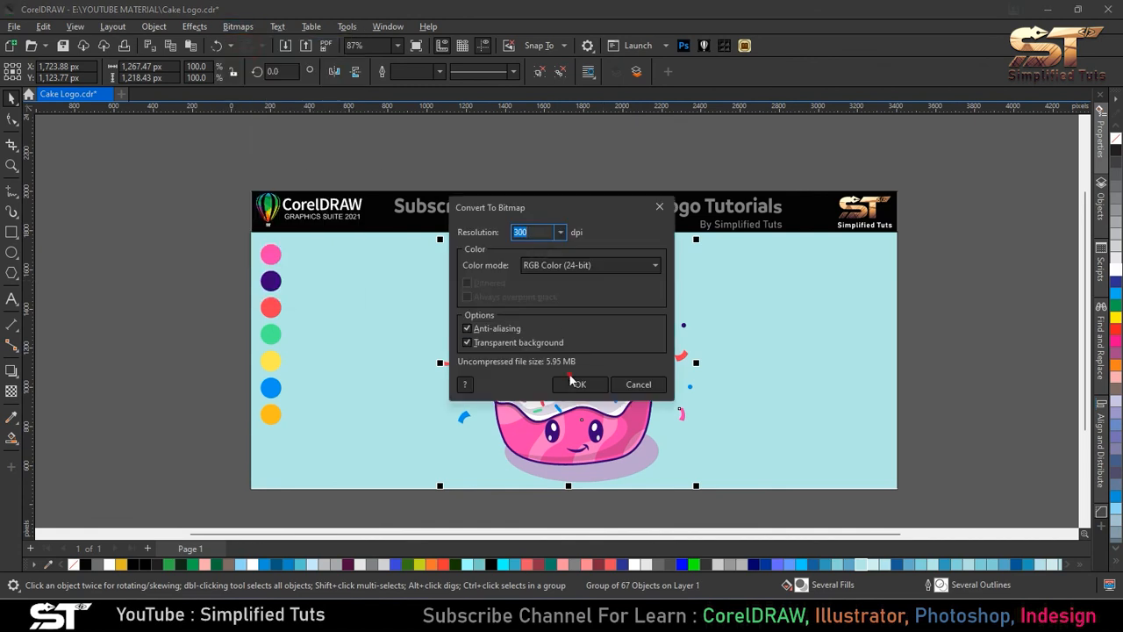
pyautogui.click(570, 381)
# Step: Set the transparency merge mode of the cake bitmap to Overlay and show the whole artwork
pyautogui.click(11, 391)
pyautogui.click(189, 71)
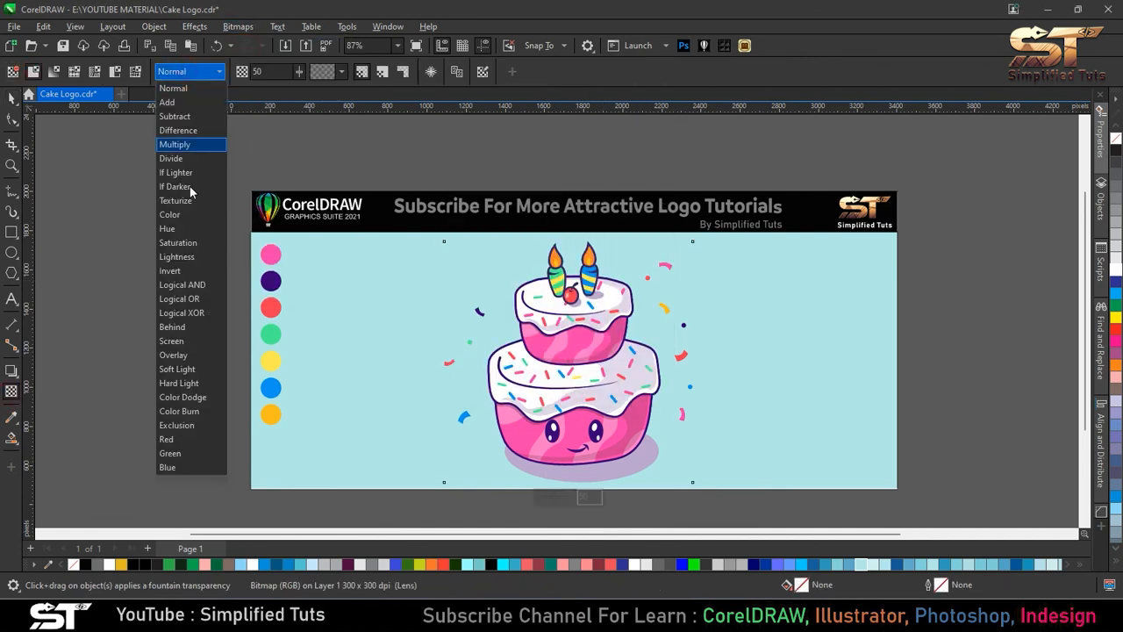
pyautogui.click(185, 355)
pyautogui.press('Return')
pyautogui.click(12, 98)
pyautogui.click(349, 165)
pyautogui.hotkey('ctrl', 'a')
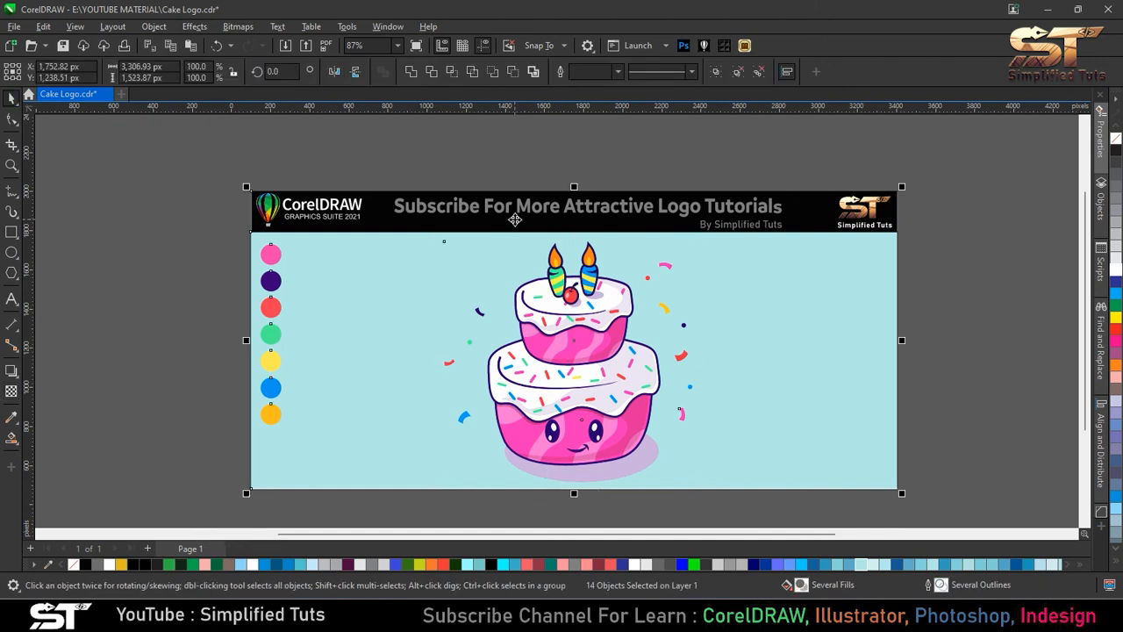
pyautogui.hotkey('shift', 'F2')
pyautogui.press('Escape')
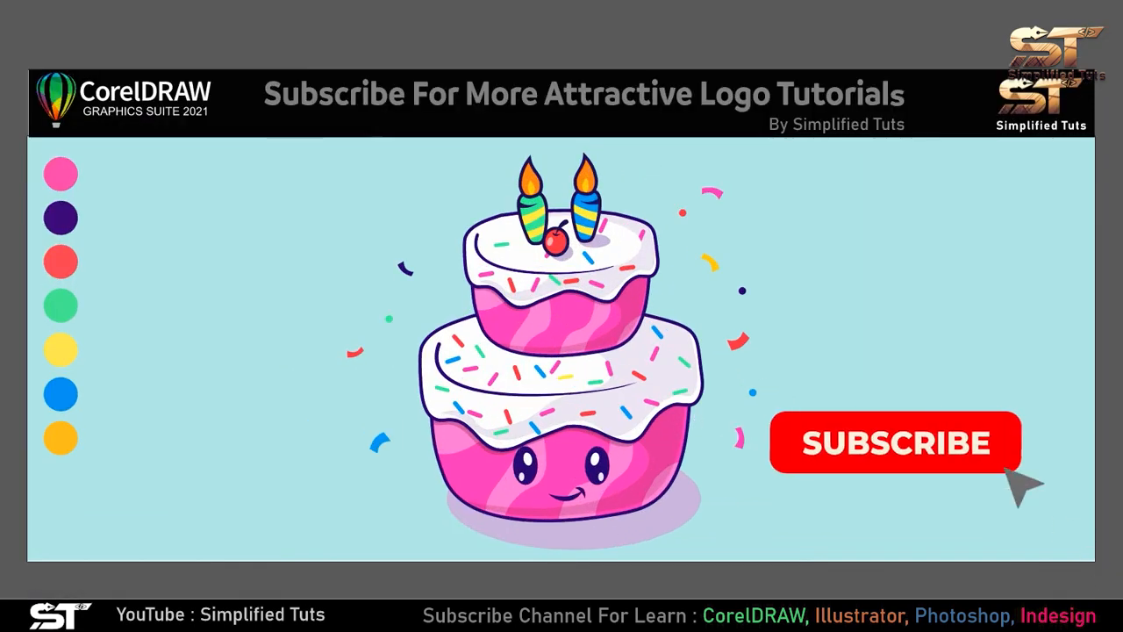